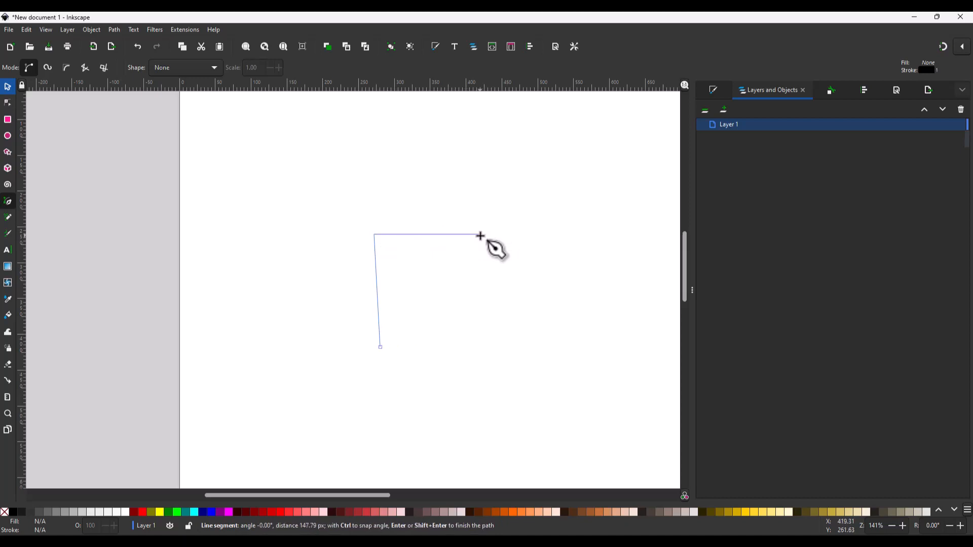
Complete and close the four-sided container outline, with a top edge about 148 px wide and sides tapering to a narrower base.
left_click(480, 236)
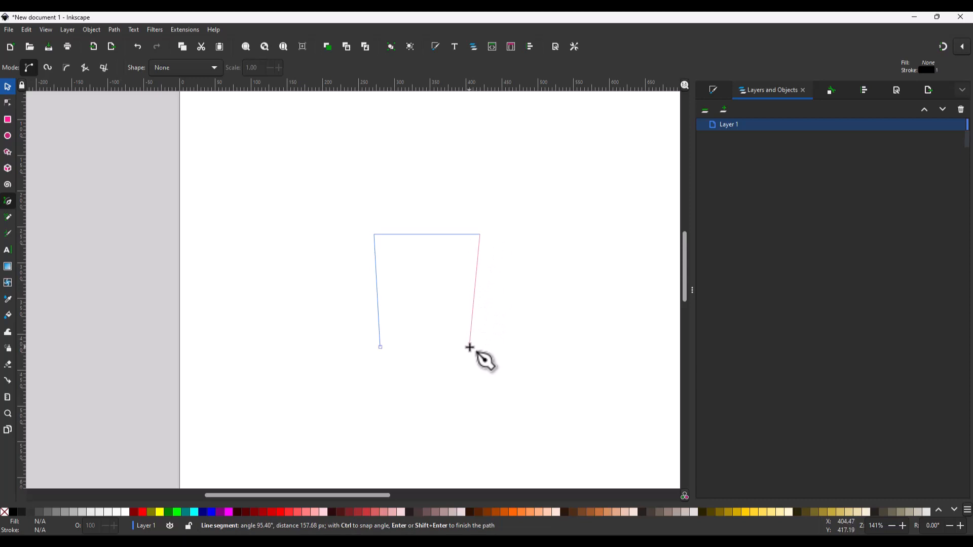
left_click(468, 348)
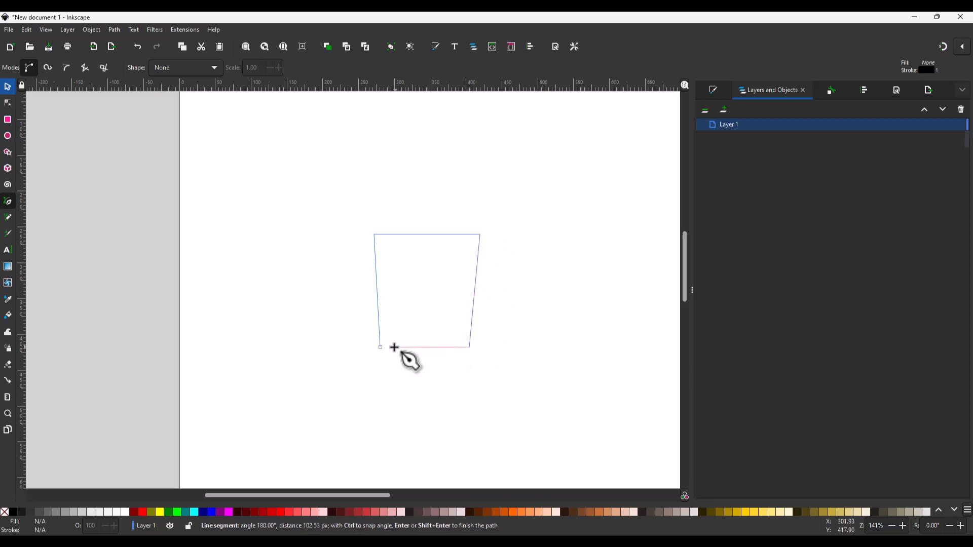
left_click(380, 347)
Align the outline's two bottom nodes horizontally and shift its two top nodes about 1.4 px to the left.
key("n")
left_click_drag(474, 369, 335, 312)
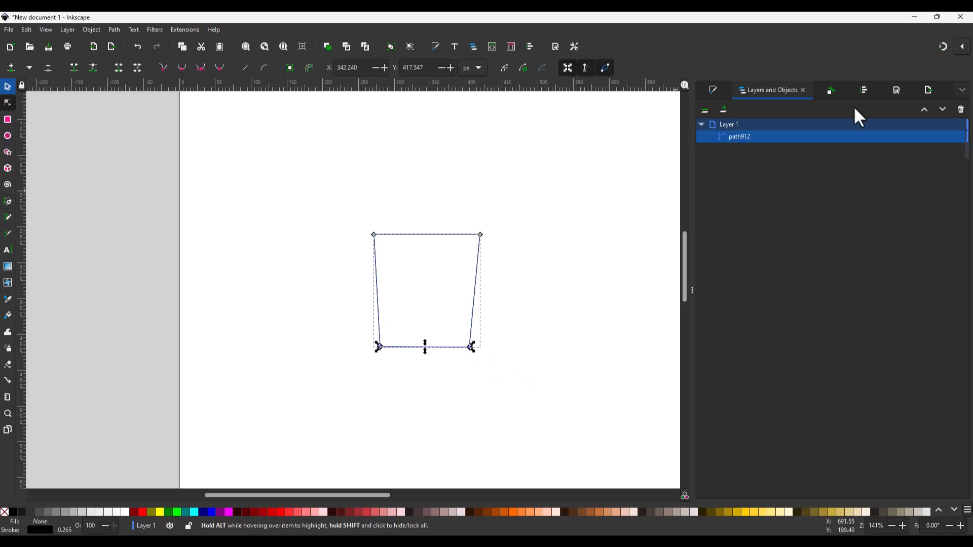
key("ctrl+shift+a")
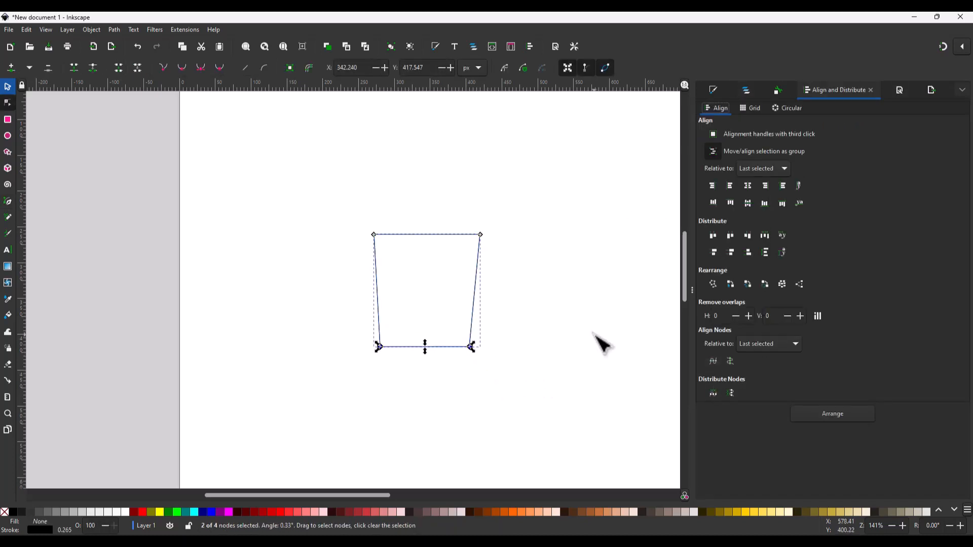
left_click_drag(486, 253, 372, 210)
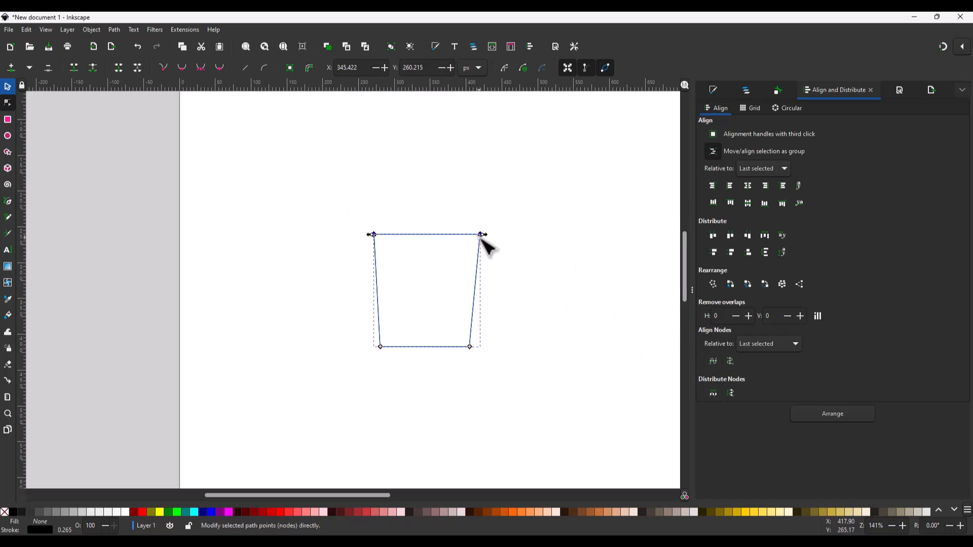
left_click_drag(482, 238, 481, 238)
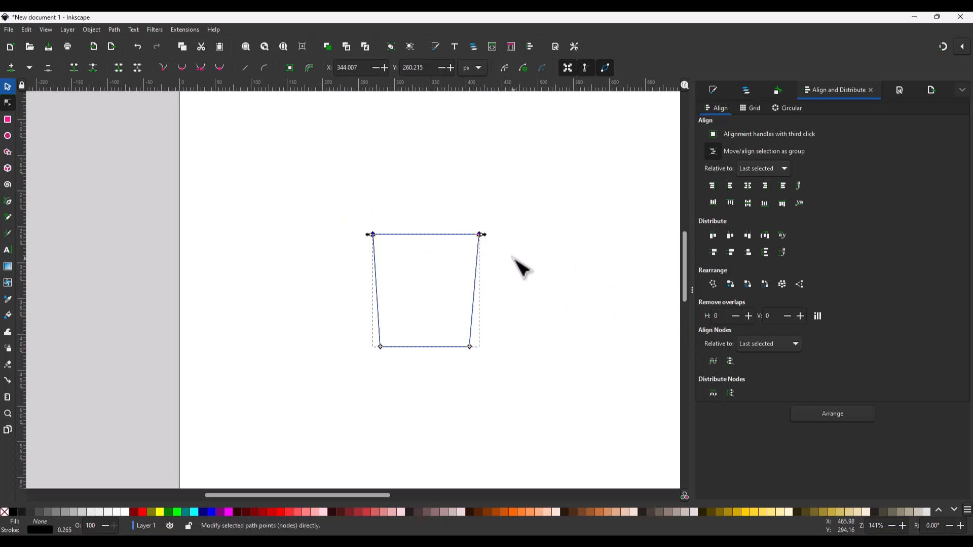
Bend the container's bottom edge and top edge into downward curves.
key("F12")
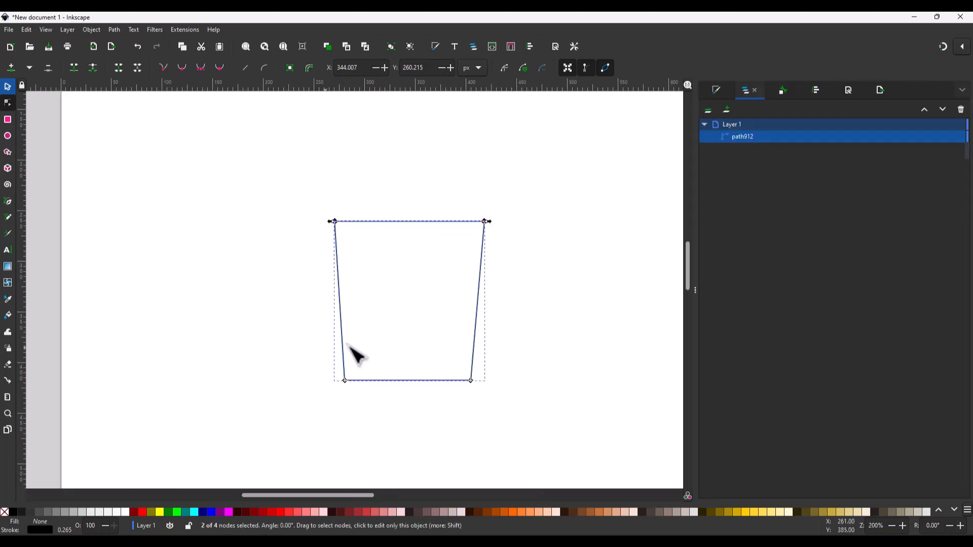
left_click_drag(487, 401, 408, 412)
left_click_drag(335, 221, 424, 263)
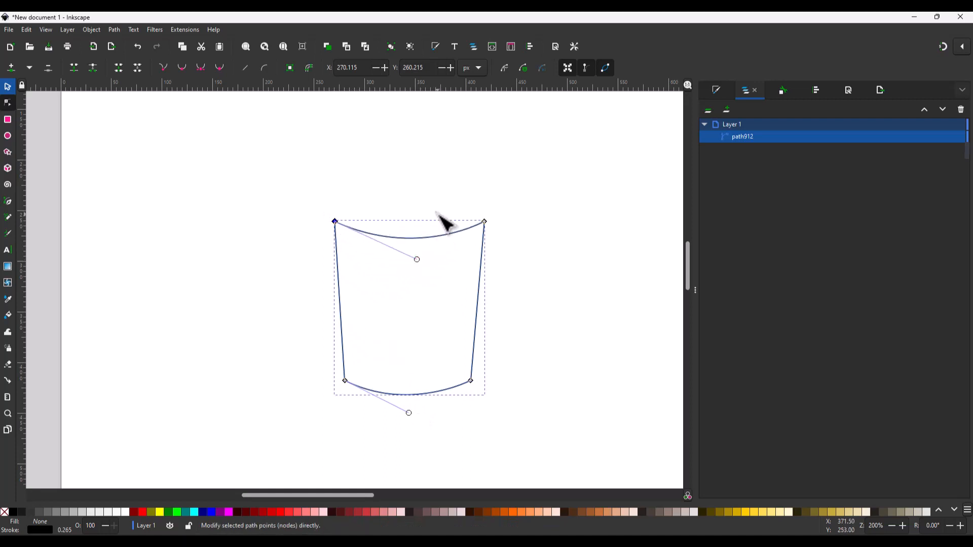
Draw a closed triangle just above the container's curved rim, spanning its width with the third point facing down.
key("b")
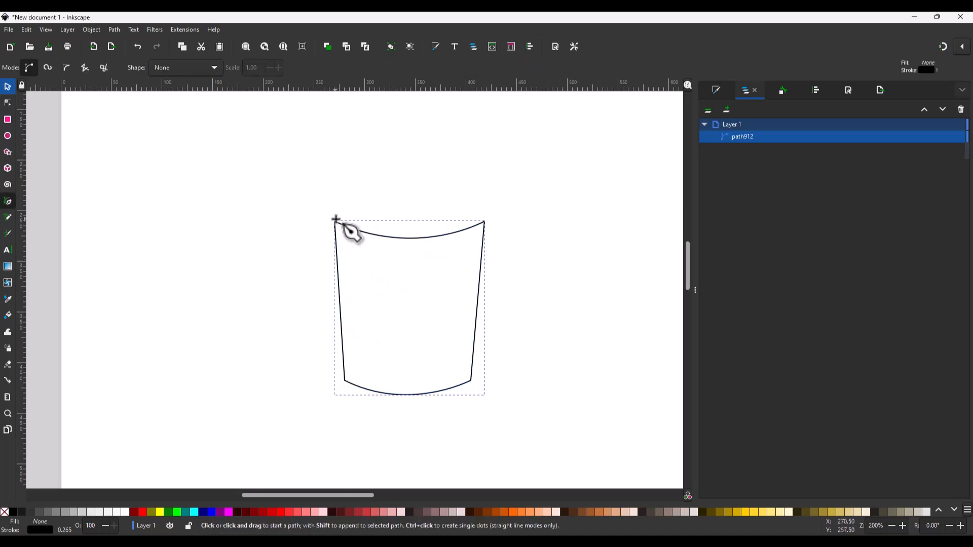
left_click(336, 214)
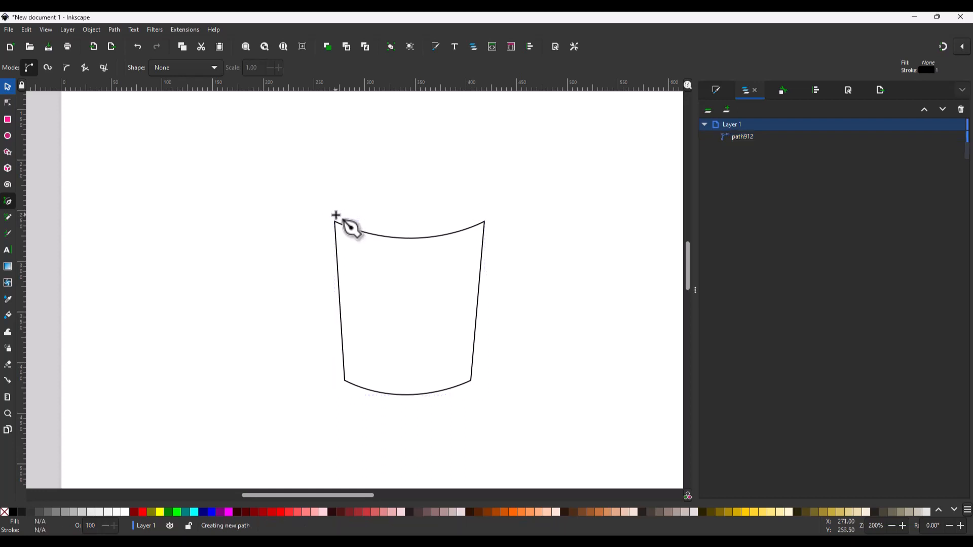
left_click(484, 215)
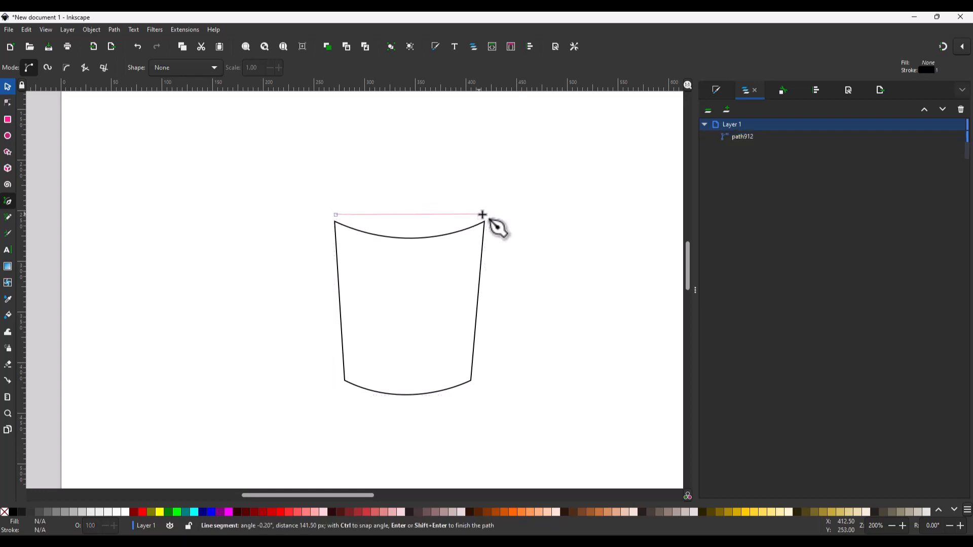
left_click(414, 234)
left_click(336, 215)
Set the X position of the container's top-left node and the triangle's left node to 270 px.
key("n")
left_click(342, 225)
left_click_drag(349, 249, 307, 192)
left_click(365, 68)
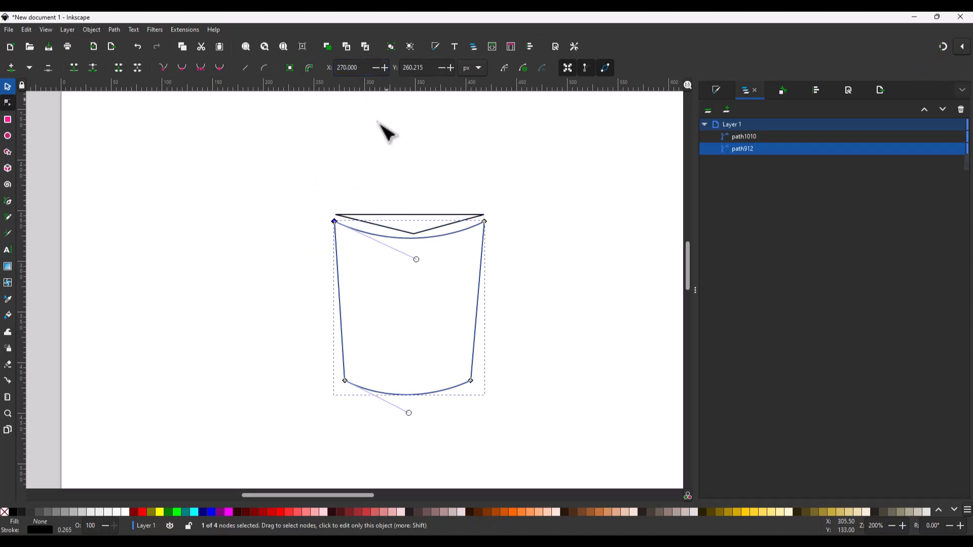
left_click(339, 215)
left_click_drag(358, 225, 359, 227)
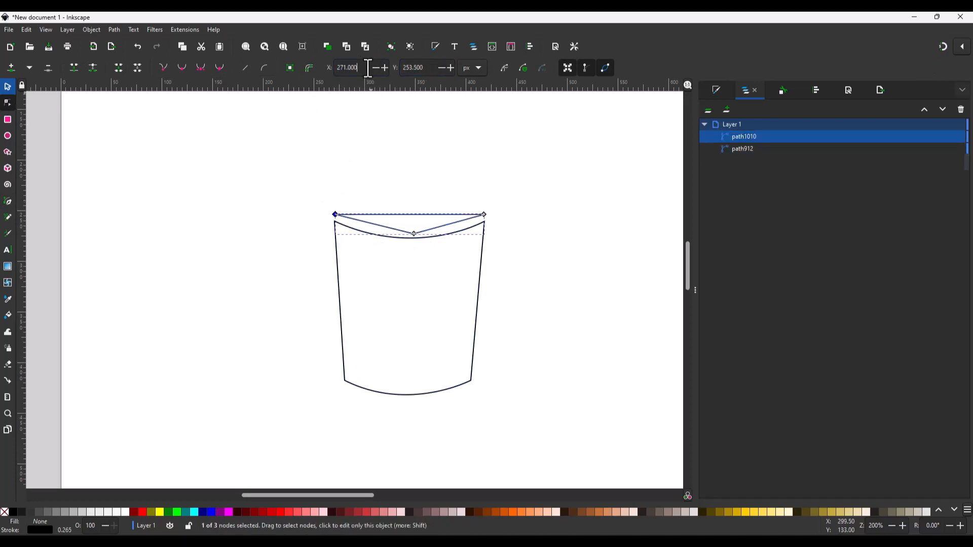
left_click(334, 66)
type("270")
key("Tab")
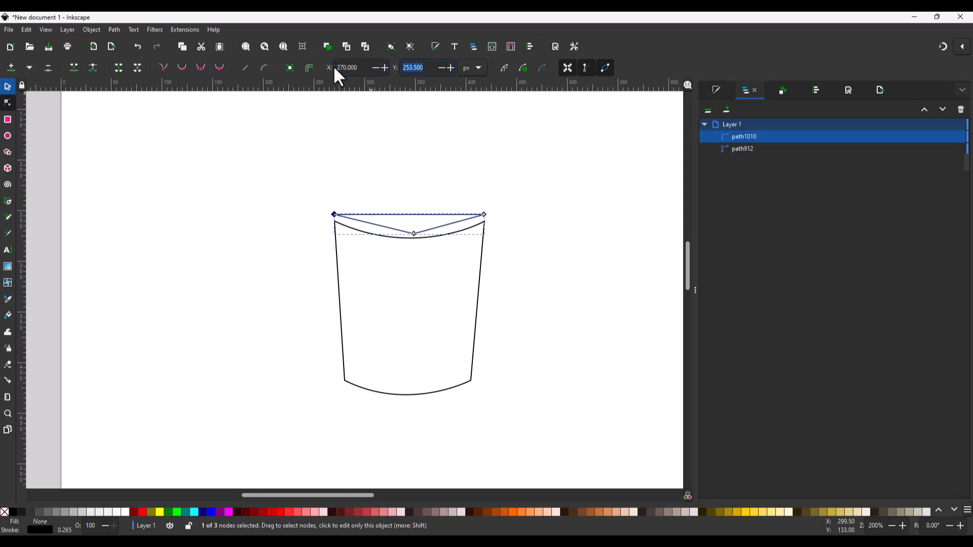
Place the container's top-right node at X 418 px, Y 260 px, and set the triangle's right node to X 418 px.
left_click(484, 224)
left_click(484, 222)
type("418")
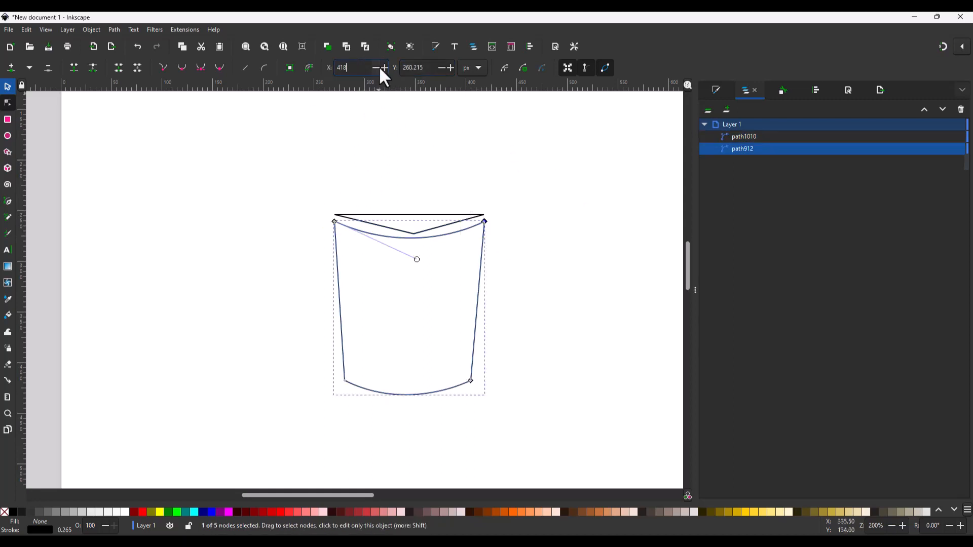
key("Tab")
type("260.2")
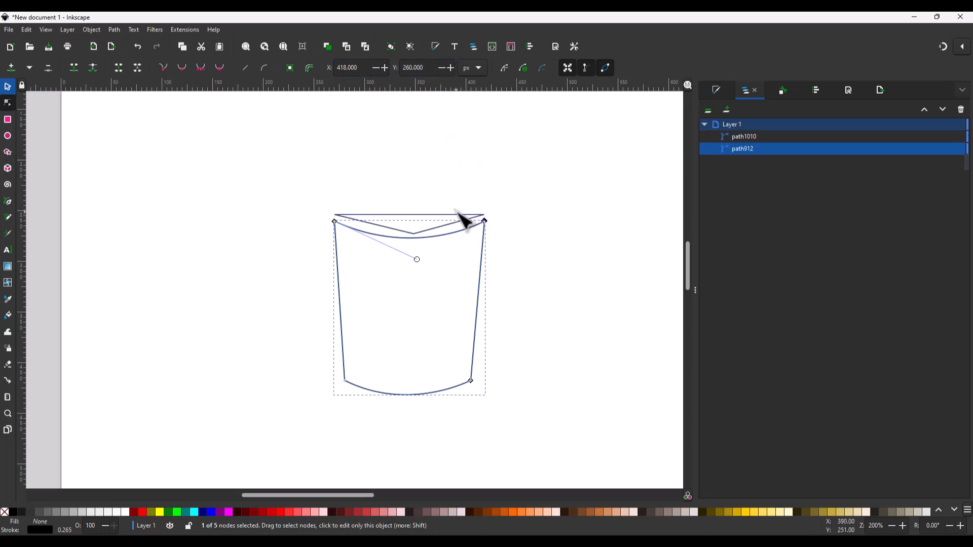
left_click(460, 213)
left_click_drag(494, 219, 465, 188)
left_click_drag(358, 68, 309, 70)
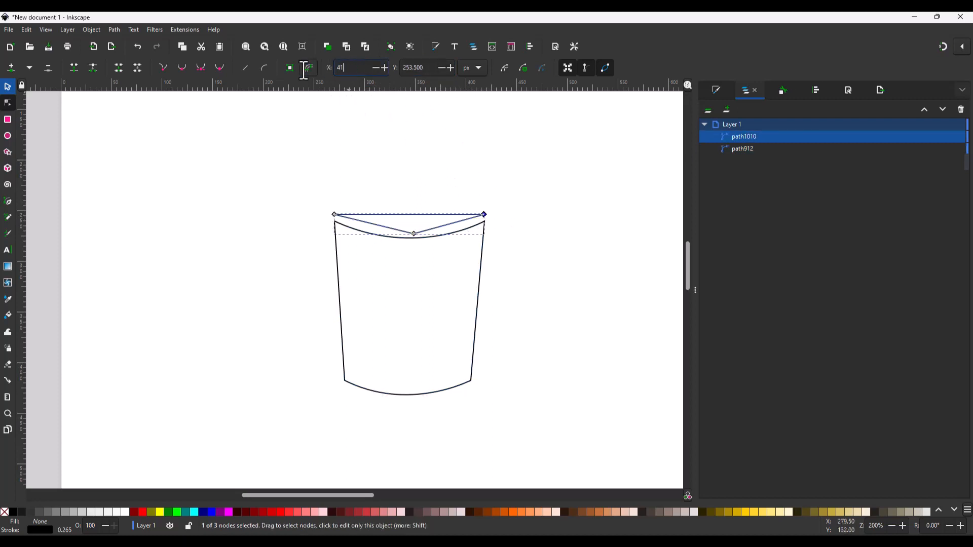
Distribute the triangle's three nodes evenly in the horizontal direction so its lower node is centred.
key("ctrl+a")
key("ctrl+shift+a")
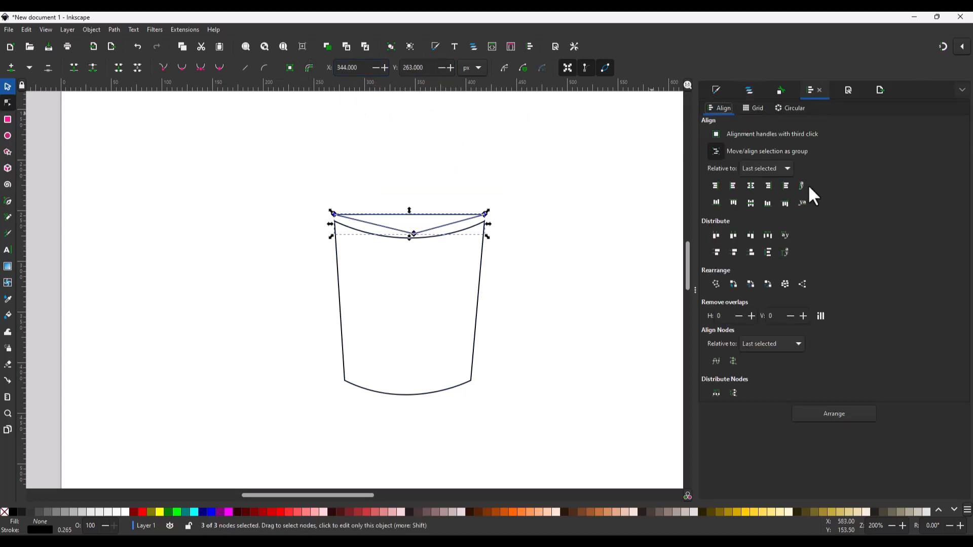
left_click(544, 268)
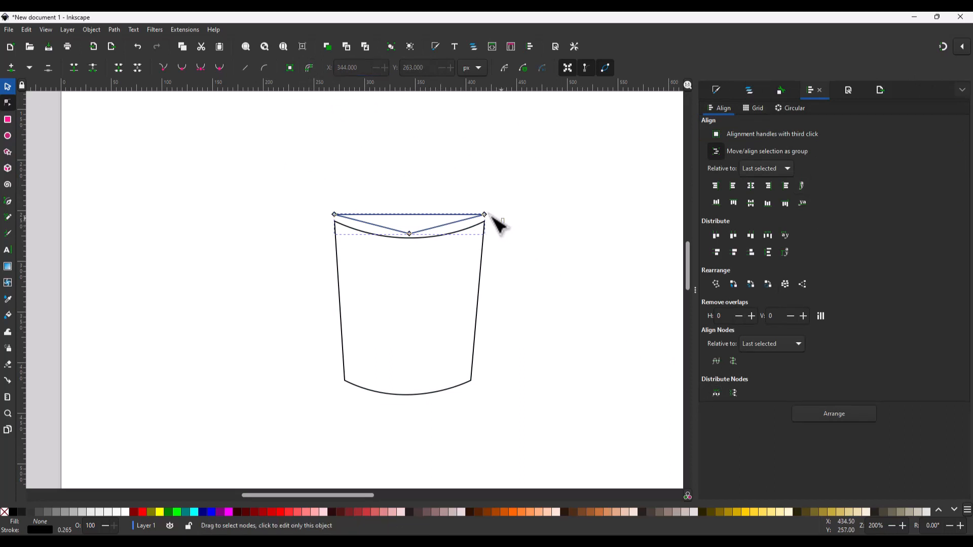
Move the triangle's two upper nodes to Y 260 px to meet the container's top corners.
left_click_drag(491, 218, 306, 191)
left_click(363, 231)
left_click_drag(353, 248, 294, 168)
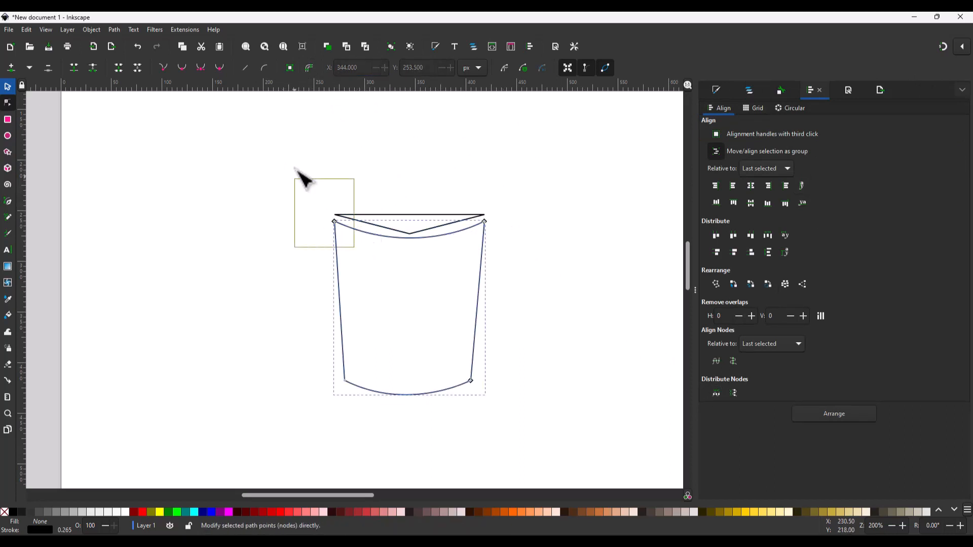
left_click(416, 216)
left_click_drag(499, 220, 298, 191)
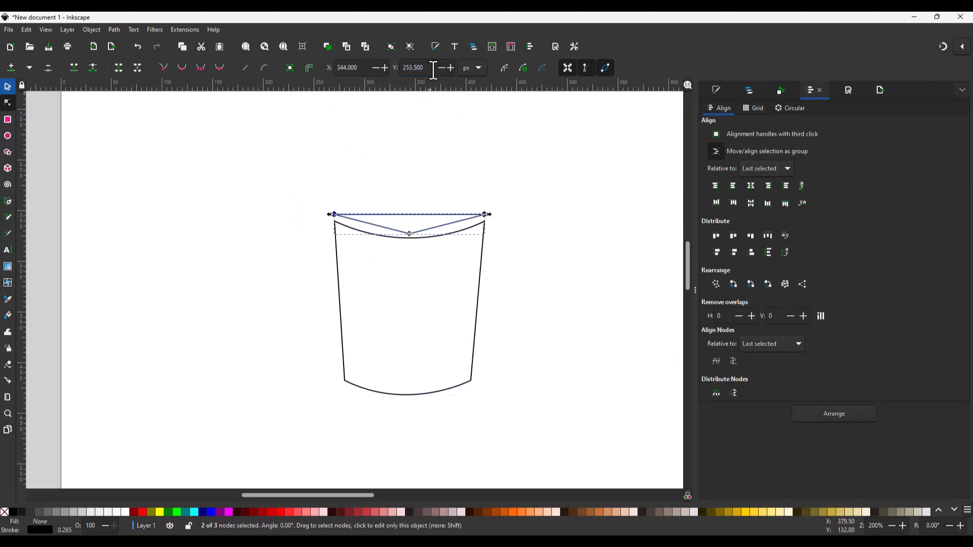
left_click_drag(433, 70, 387, 94)
type("260")
key("Return")
left_click(437, 154)
Place the triangle's lower node on the rim at Y 276.75 px and extend horizontal curve handles on both sides to follow the rim.
scroll(416, 236, "up", 2, "ctrl")
left_click_drag(405, 236, 322, 243)
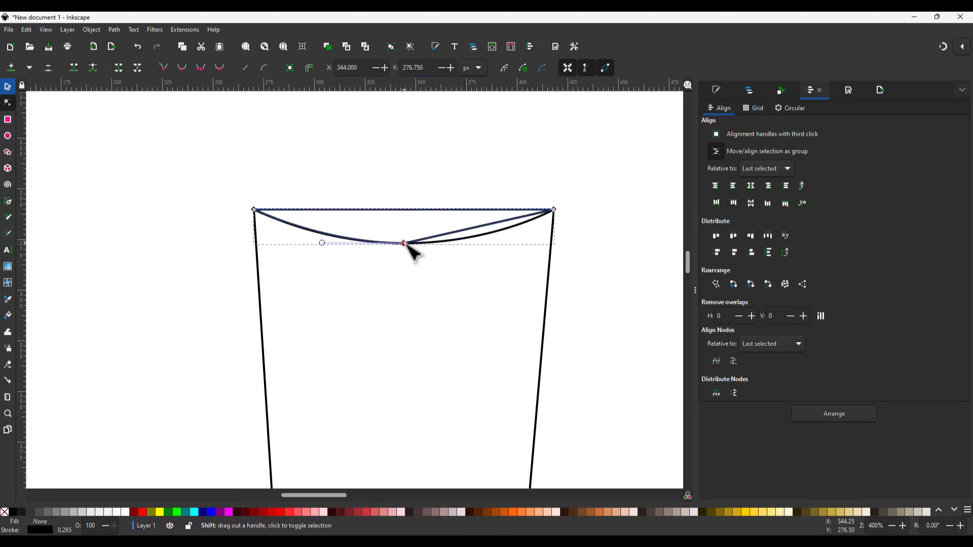
left_click_drag(403, 243, 495, 243)
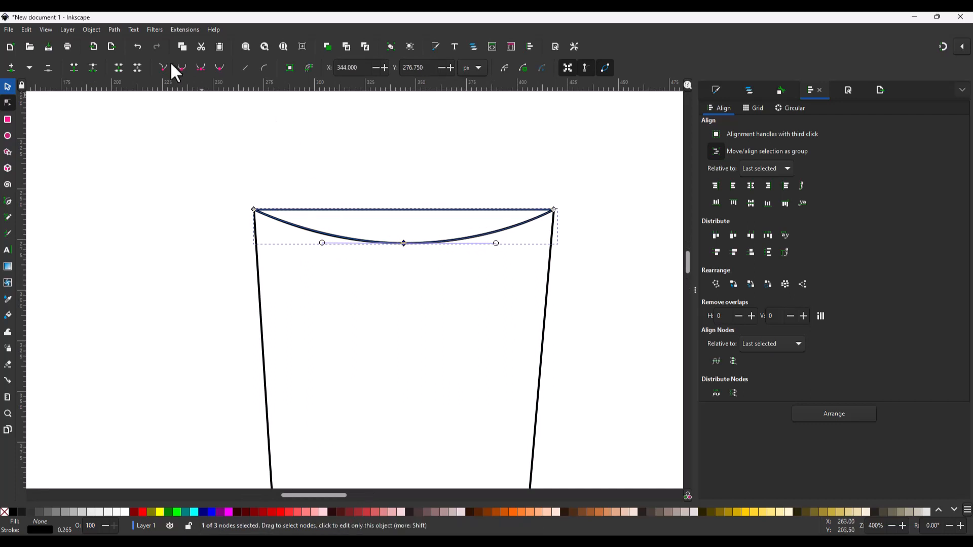
Bend the straight upper edge of the rim shape into a tall dome by extending the left node's curve handle upward.
scroll(467, 210, "down", 1, "ctrl")
scroll(454, 210, "up", 1, "ctrl")
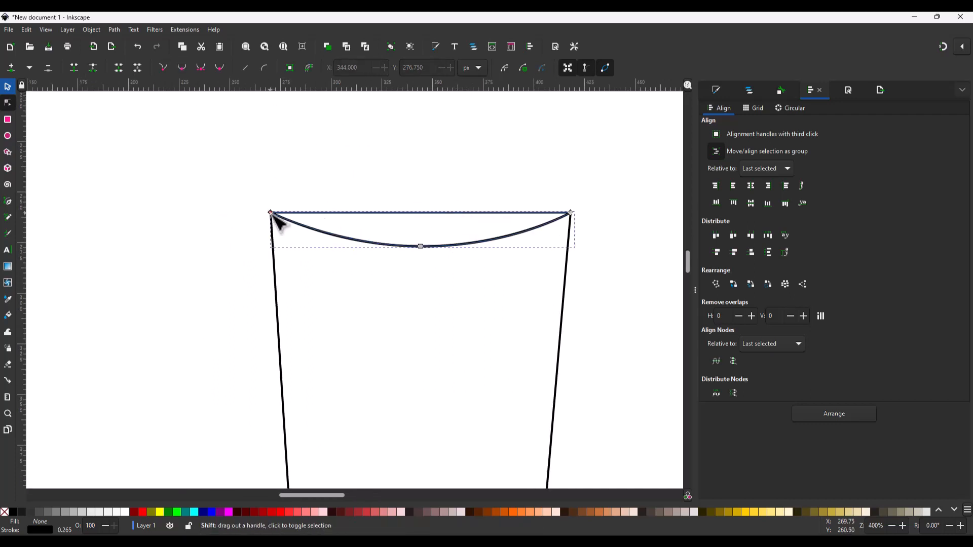
left_click_drag(271, 213, 419, 105)
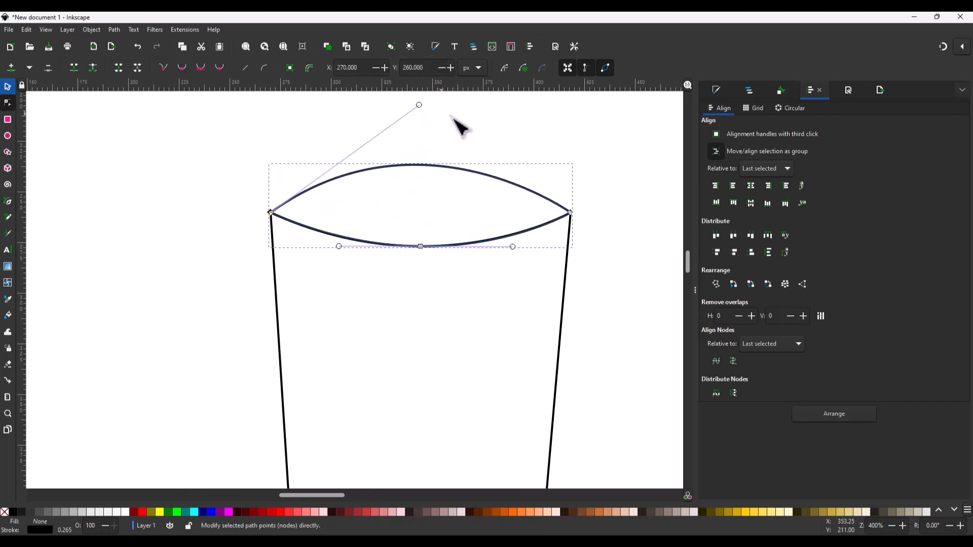
scroll(446, 129, "up", 4)
key("ctrl+shift+l")
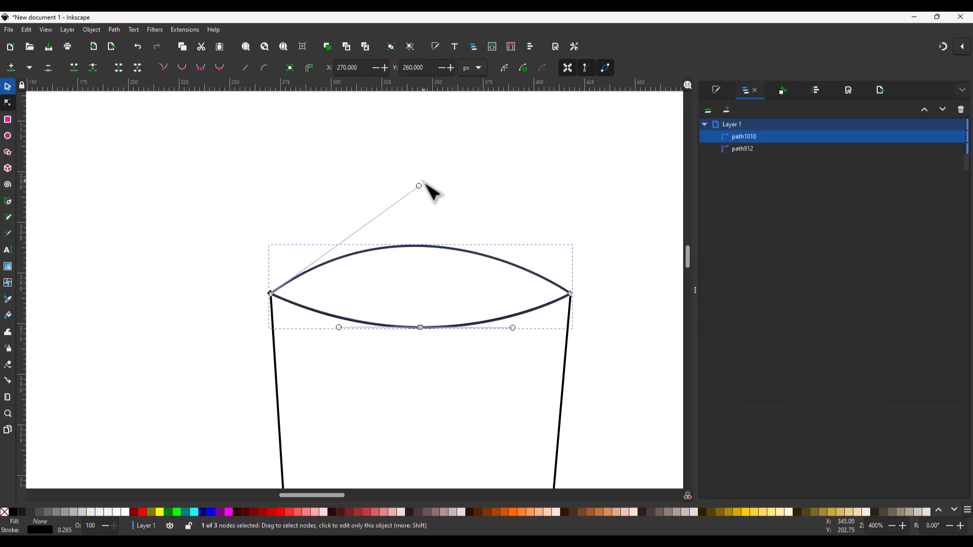
left_click_drag(424, 181, 429, 108)
Draw an unfilled, black-stroked rectangle about 7.5 by 31 px over the container's upper left side and convert it to a path.
scroll(428, 108, "down", 6)
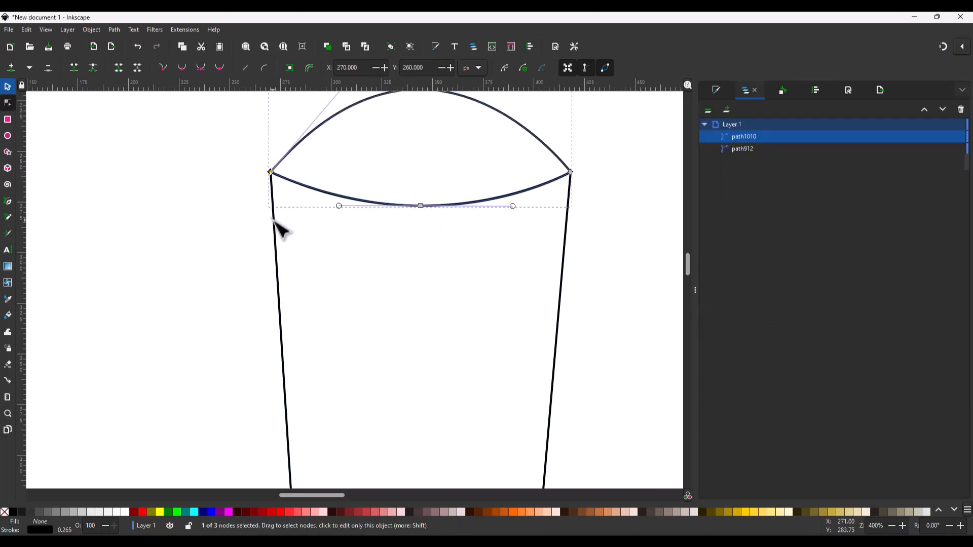
key("r")
left_click_drag(260, 199, 275, 262)
left_click(4, 513)
left_click(14, 513, "shift")
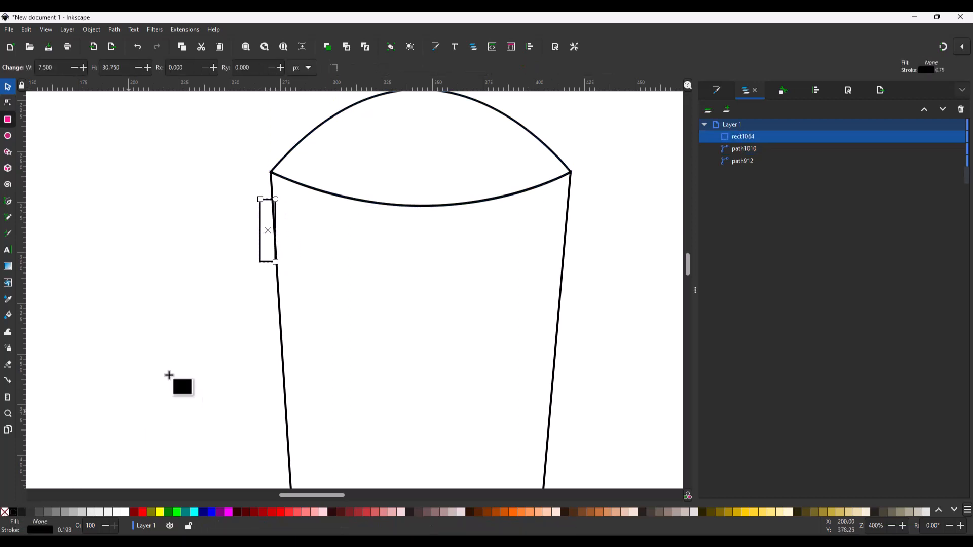
key("ctrl+shift+c")
key("s")
key("n")
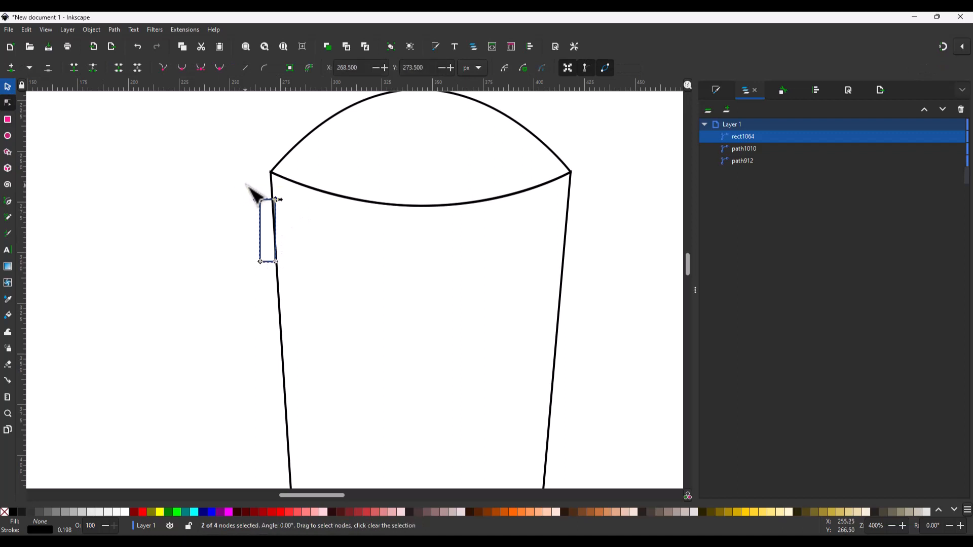
scroll(257, 191, "up", 2)
left_click_drag(302, 205, 295, 205)
key("ctrl+z")
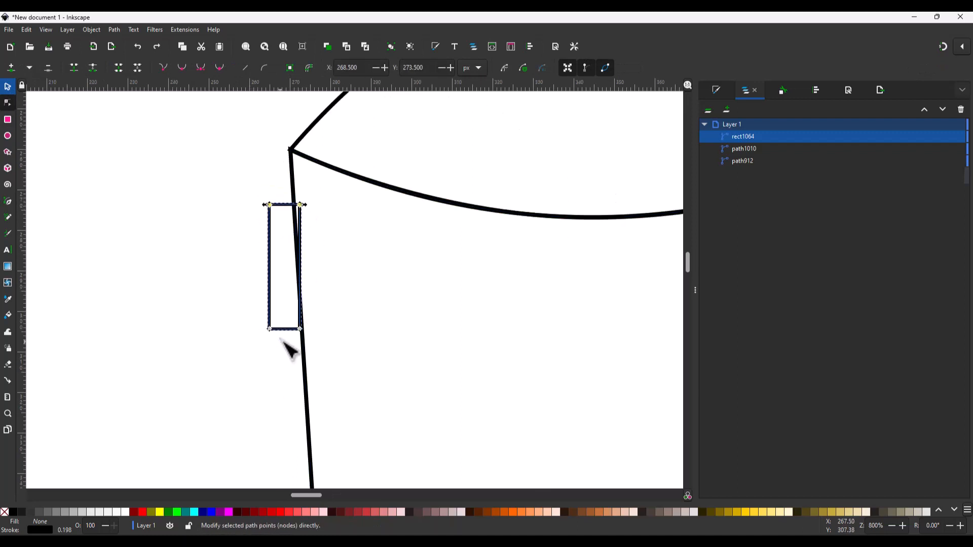
Move the rectangle 1.75 px left to the container's edge and raise its two top nodes to lengthen it.
key("s")
left_click_drag(299, 299, 292, 299)
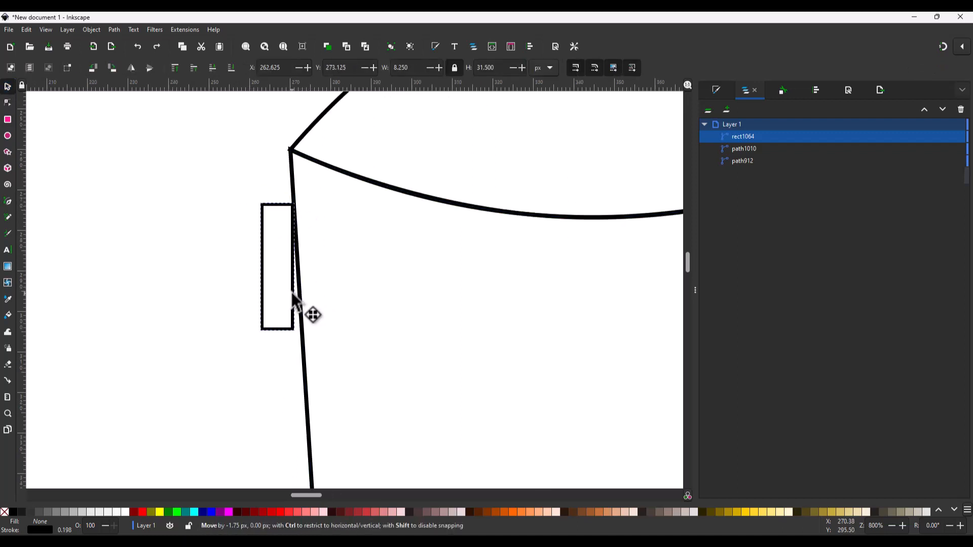
key("n")
left_click_drag(320, 238, 230, 172)
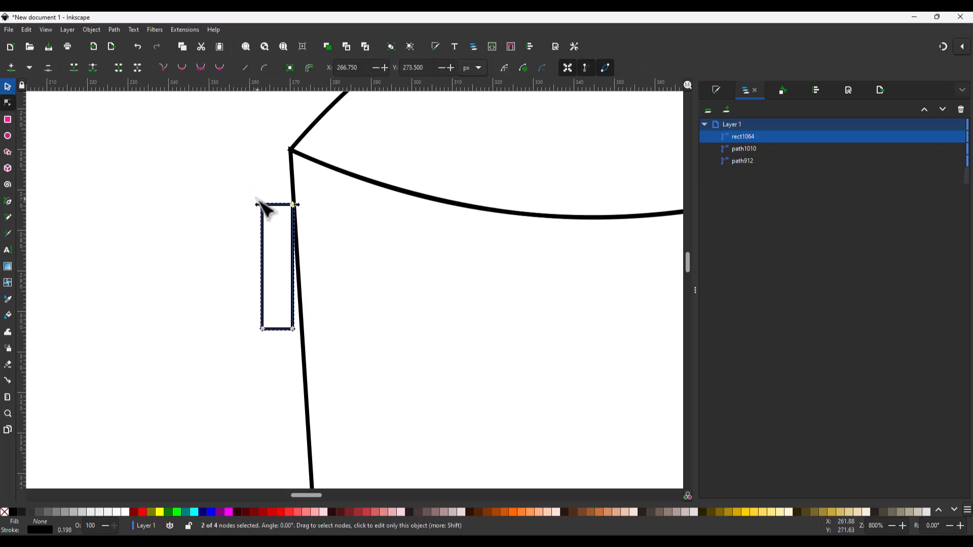
left_click_drag(264, 206, 263, 178)
Lower the rectangle's bottom edge, slant its right side along the container wall, and move its left side to X 260.125 px.
left_click_drag(320, 345, 223, 136)
left_click(293, 377)
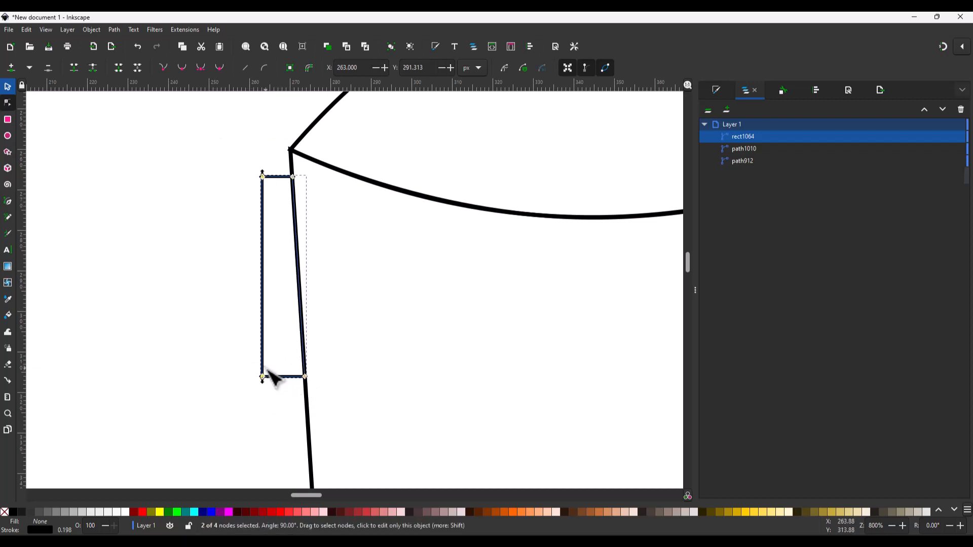
left_click_drag(263, 377, 252, 381)
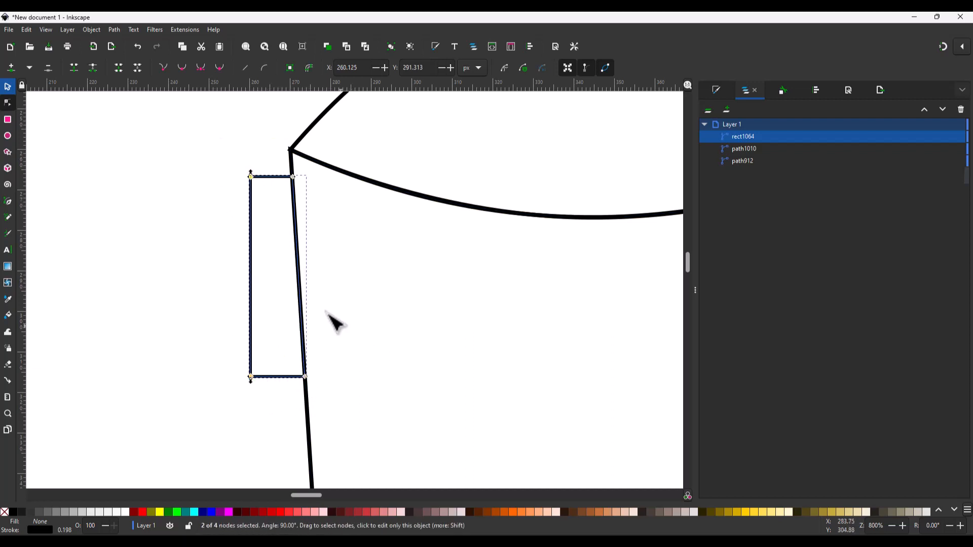
Curve the side tab's upper and lower edges outward and move the tab 4 px down along the container wall.
left_click_drag(250, 177, 268, 170)
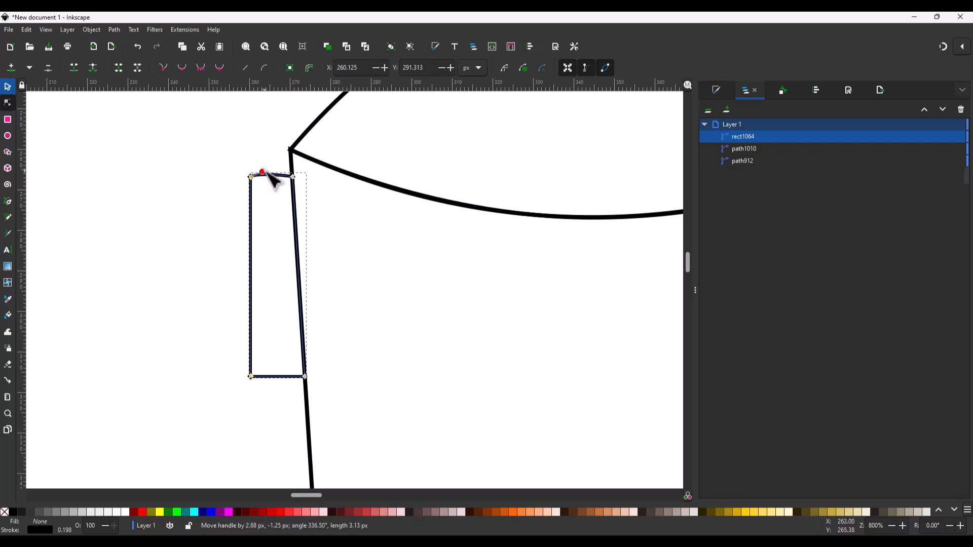
left_click_drag(251, 377, 263, 387)
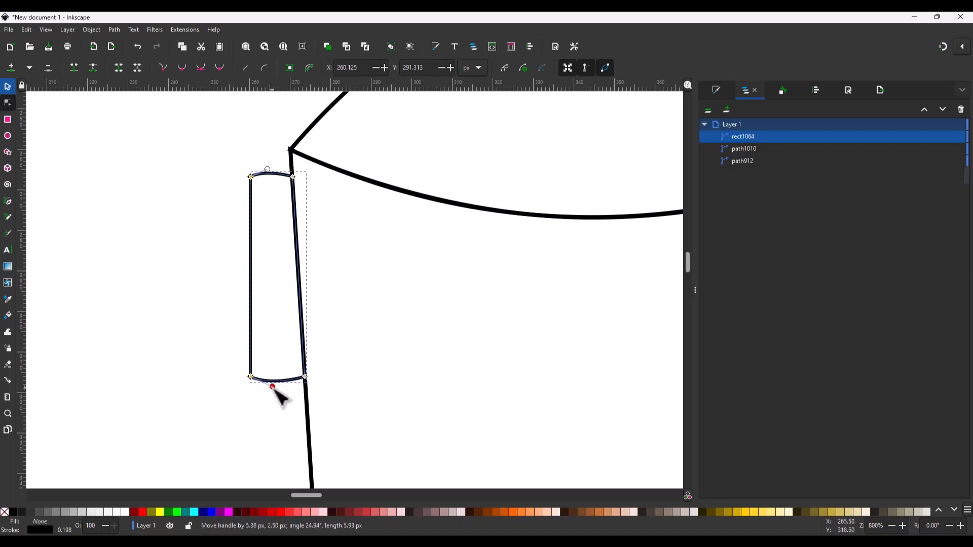
key("s")
scroll(333, 254, "down", 3)
scroll(313, 242, "up", 3)
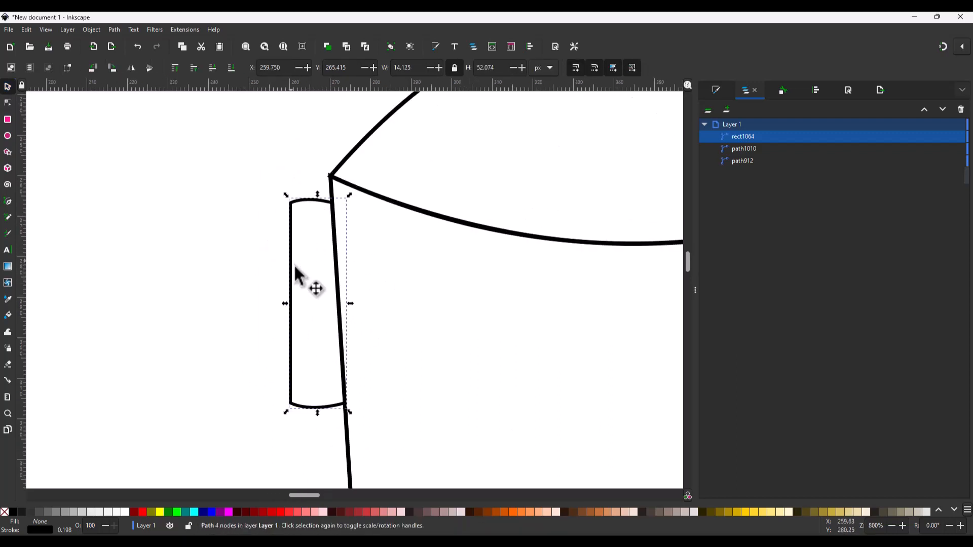
left_click(291, 342)
left_click_drag(290, 339, 293, 359)
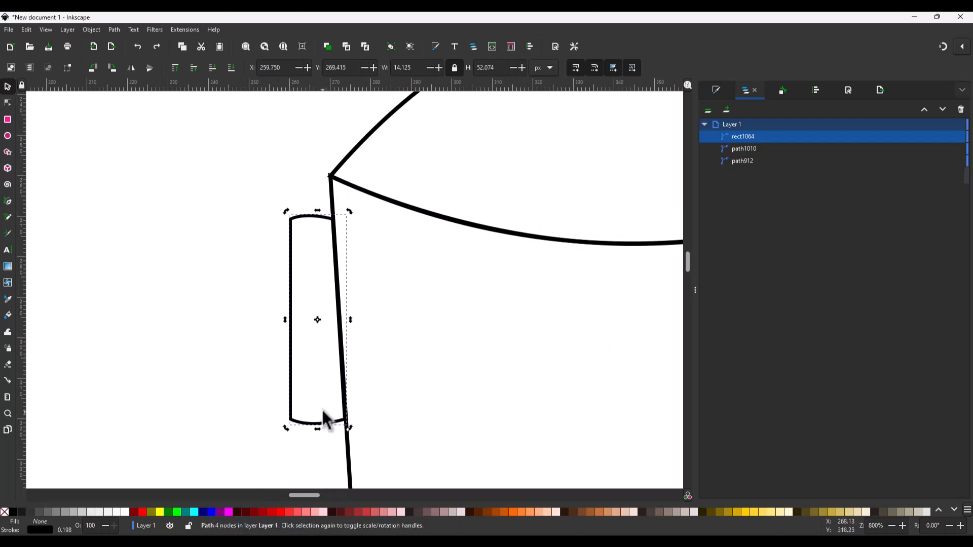
Draw a closed five-node path with straight sides and a pointed top, rising from inside the container's dome.
scroll(355, 400, "down", 4)
scroll(385, 400, "up", 1)
scroll(448, 315, "up", 1)
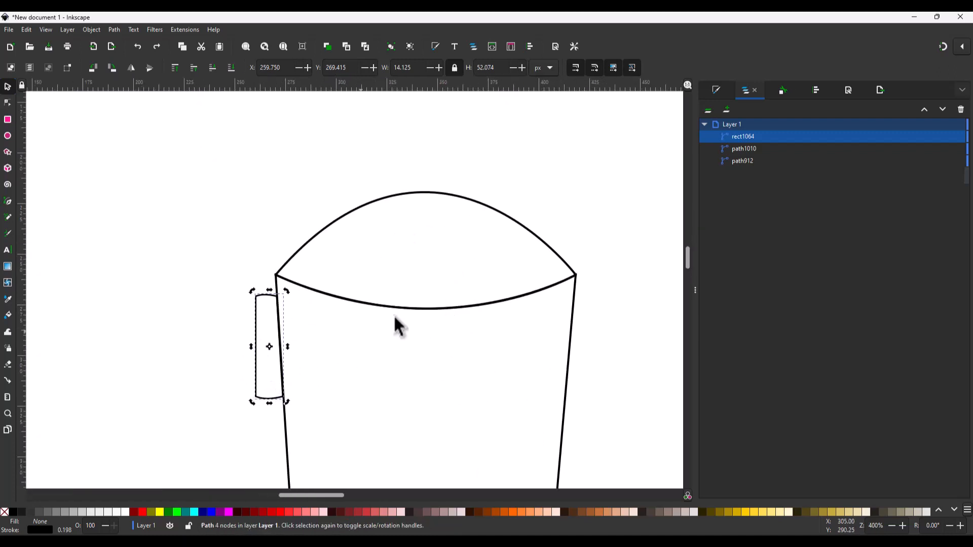
scroll(405, 323, "down", 2)
key("b")
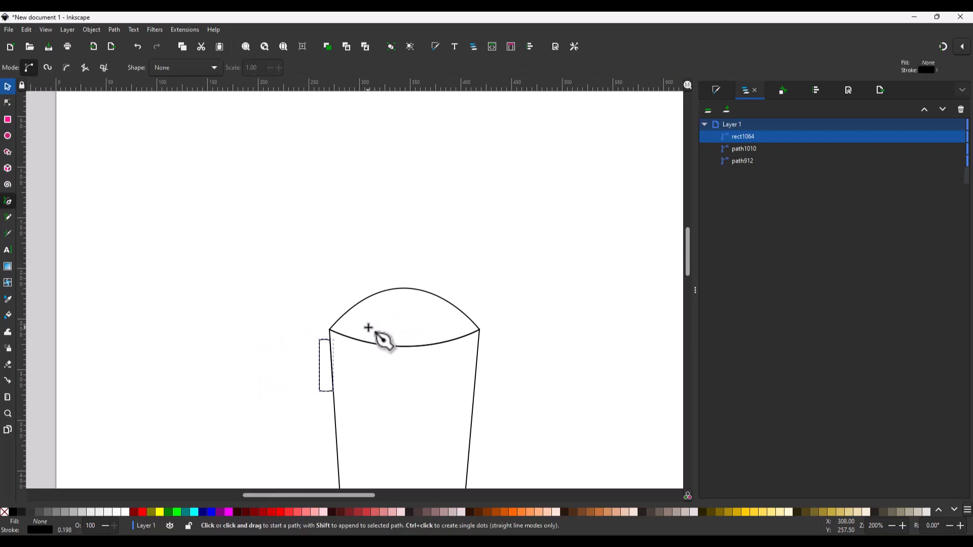
left_click(372, 326)
left_click(372, 247)
left_click(404, 214)
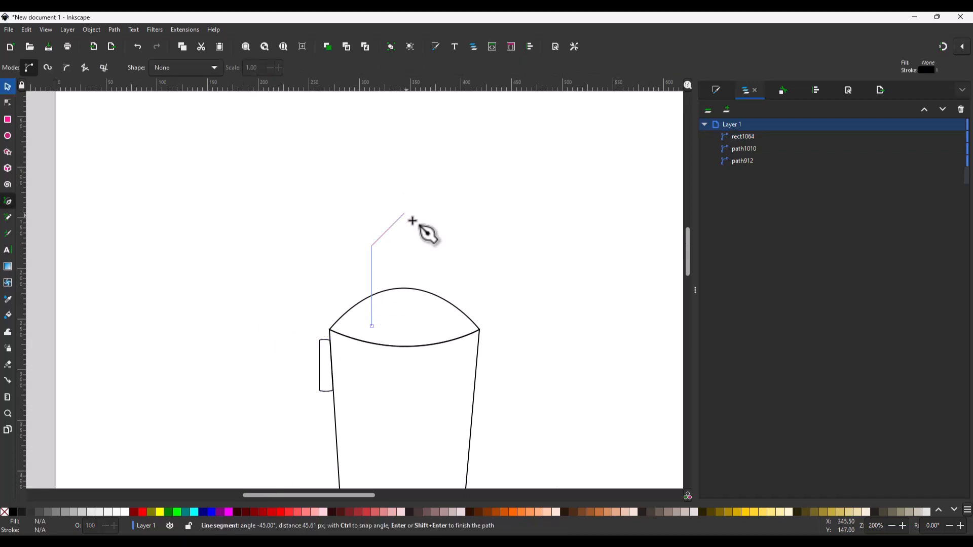
left_click(434, 243)
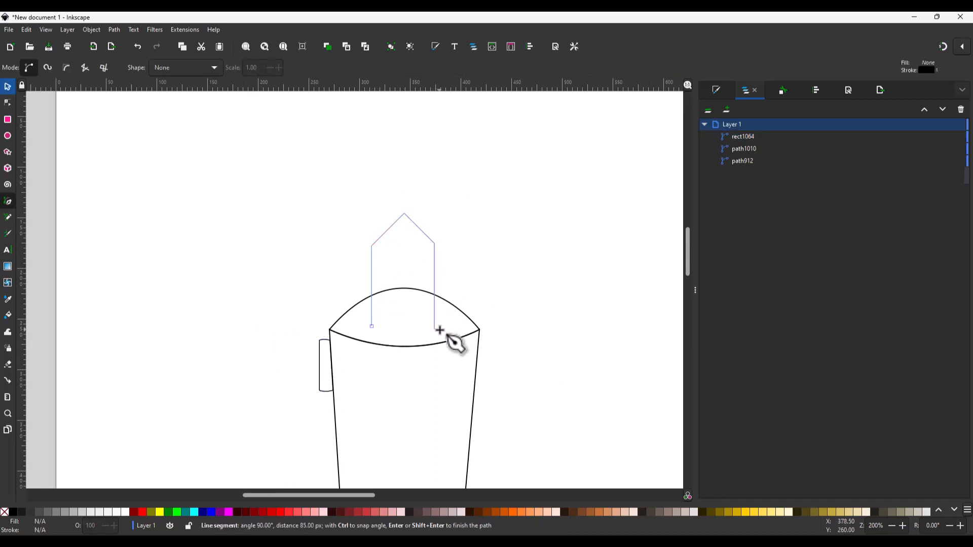
left_click(439, 330, "ctrl")
left_click(371, 327)
Level the pointed shape's bottom and shoulder node pairs and distribute its three upper nodes evenly in the horizontal direction.
key("n")
left_click_drag(457, 370, 339, 287)
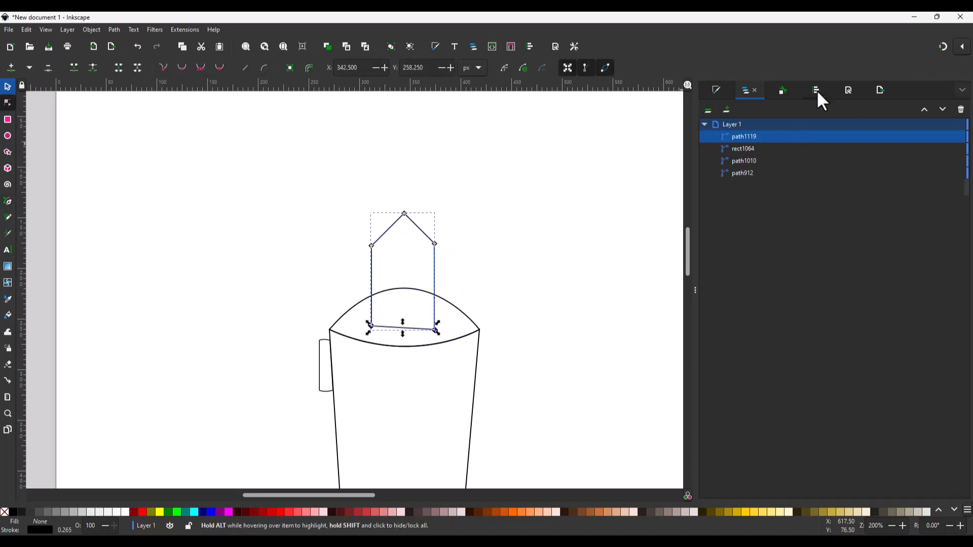
left_click(817, 90)
left_click_drag(471, 269, 365, 208)
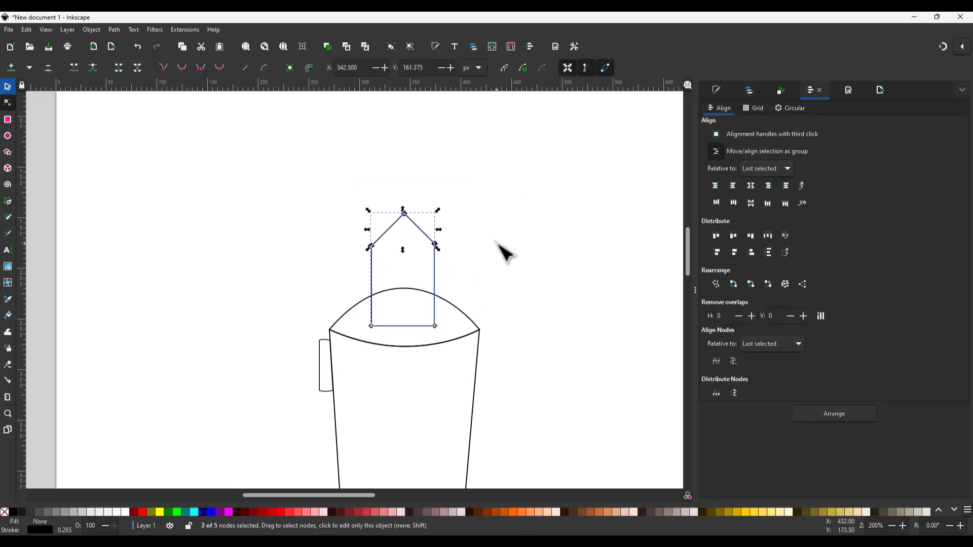
left_click(716, 391)
left_click_drag(494, 282, 342, 228)
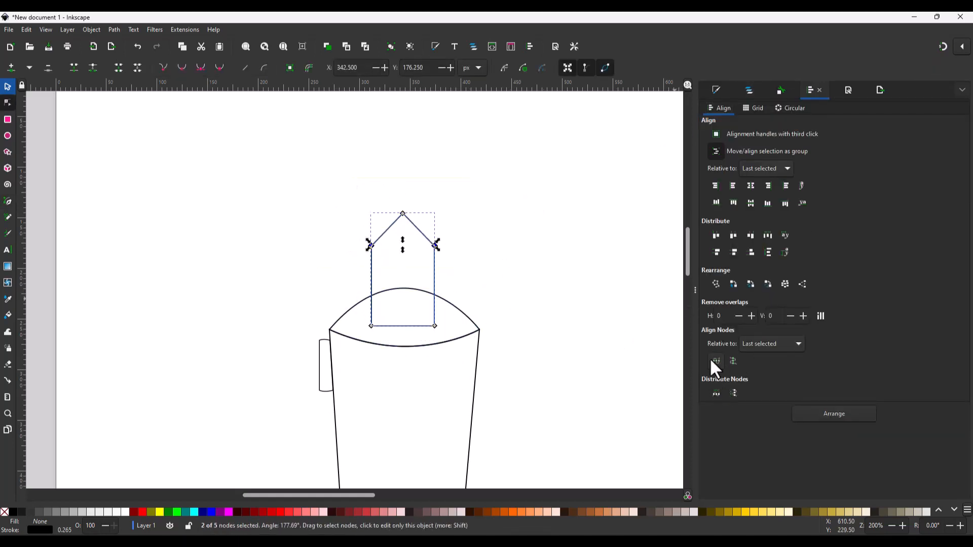
left_click(596, 305)
Round the shape's pointed top into an arch and raise its three upper nodes about 19 px.
left_click_drag(403, 213, 372, 212)
left_click_drag(458, 255, 371, 257)
left_click_drag(452, 275, 334, 168)
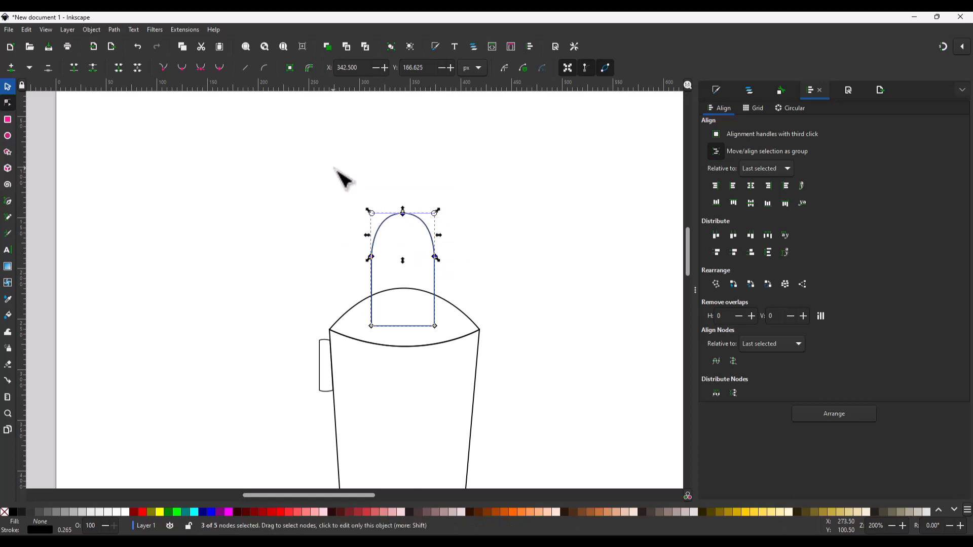
left_click_drag(371, 257, 371, 238)
Bend the arched shape's straight bottom edge into a shallow downward curve and show the layers and objects list.
left_click(386, 336)
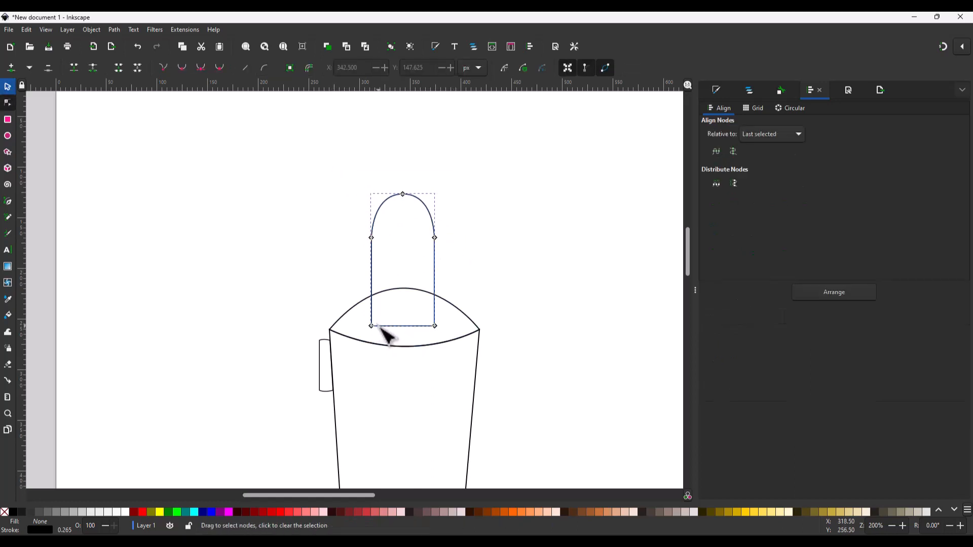
left_click_drag(380, 329, 404, 340)
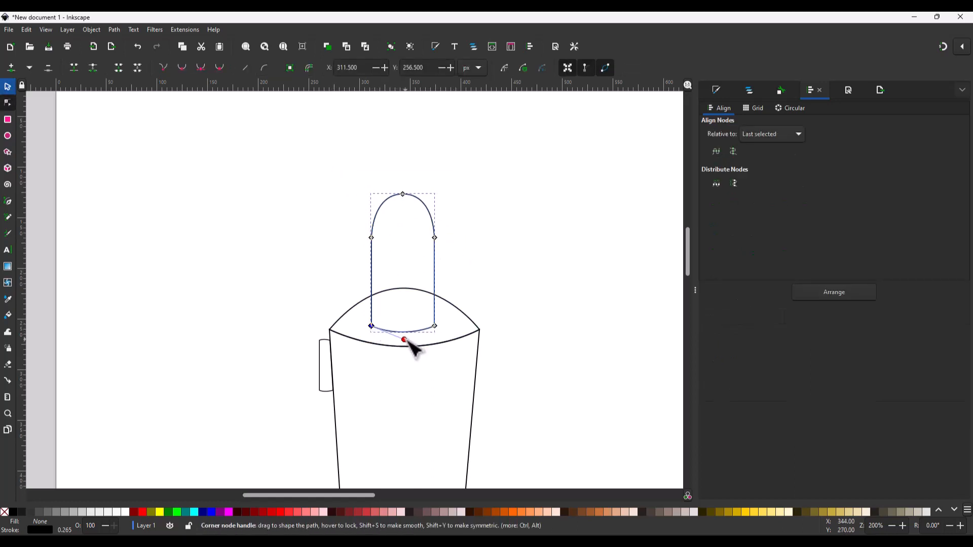
key("s")
key("ctrl+shift+l")
Raise the arched shape's three upper nodes 20 px and move the whole shape up about 19 px.
key("n")
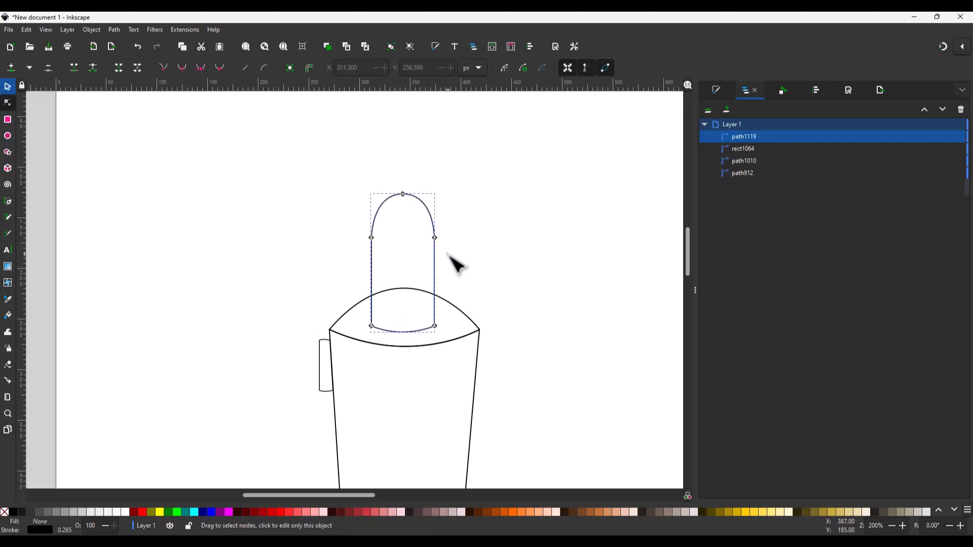
left_click_drag(454, 263, 324, 180)
key("shift+Up")
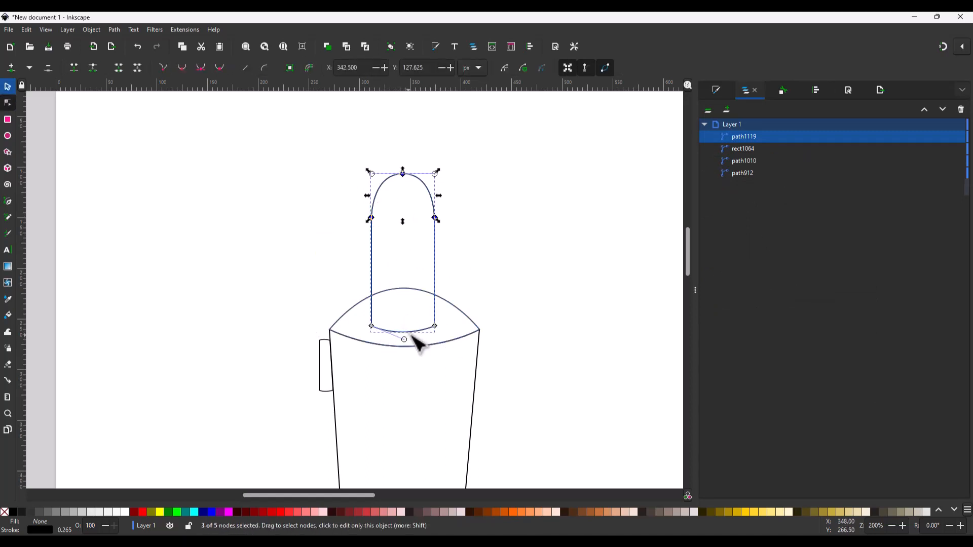
key("s")
left_click_drag(419, 333, 421, 315)
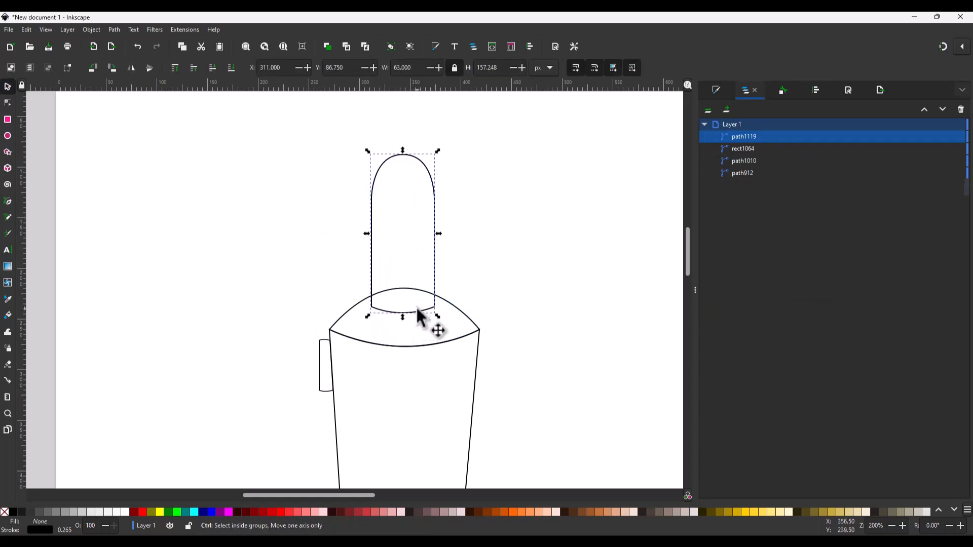
Center the arched shape horizontally on the container's dome shape.
left_click(467, 321, "shift")
left_click(812, 92)
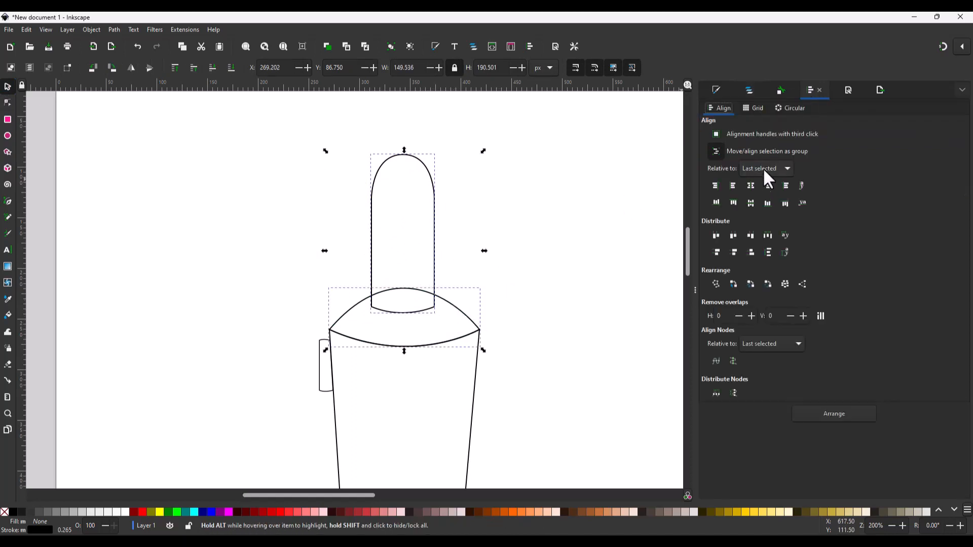
left_click(749, 183)
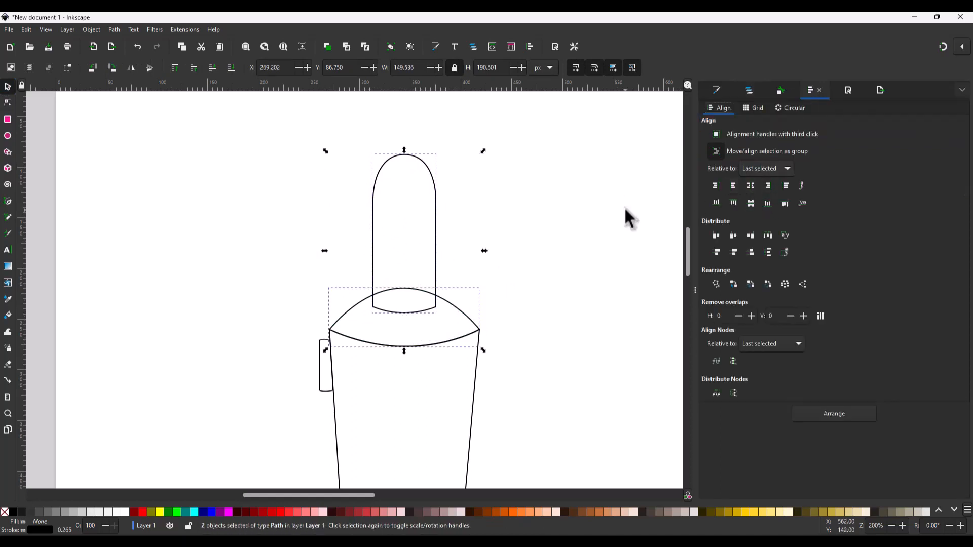
left_click(521, 191)
Widen the arched shape 7 px to the left and 6 px to the right, and lengthen the apex handles to match.
double_click(435, 222)
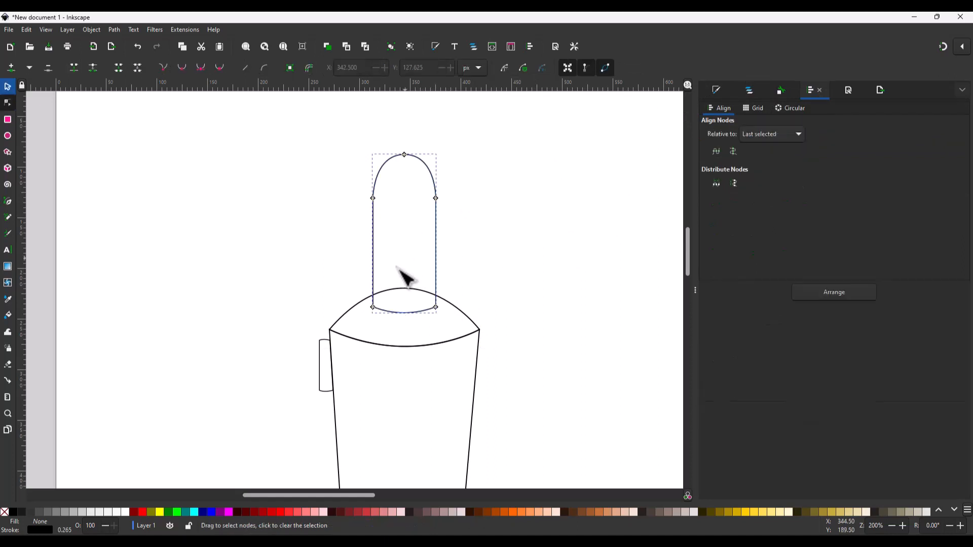
left_click_drag(381, 319, 366, 307)
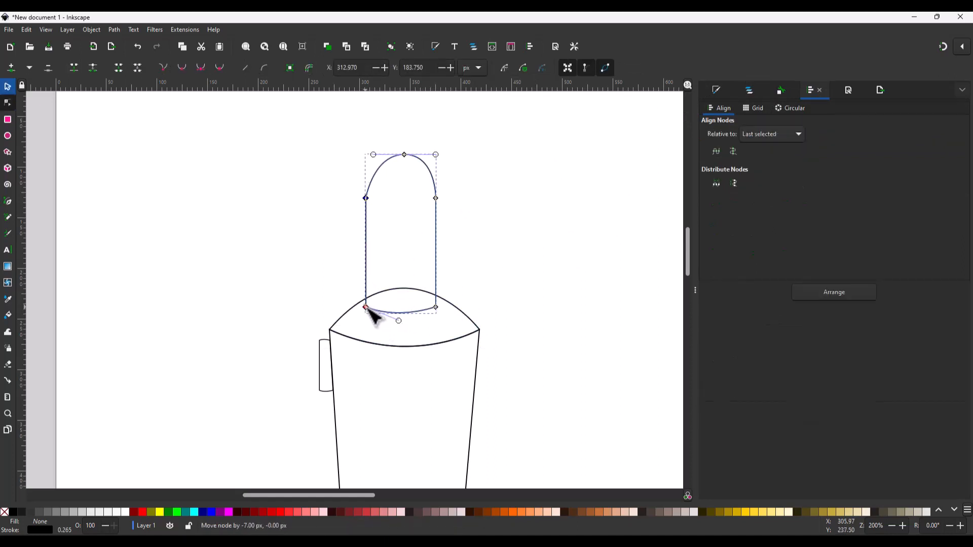
mouse_move(445, 322)
left_mouse_down()
mouse_move(406, 168)
mouse_move(443, 310)
left_mouse_up()
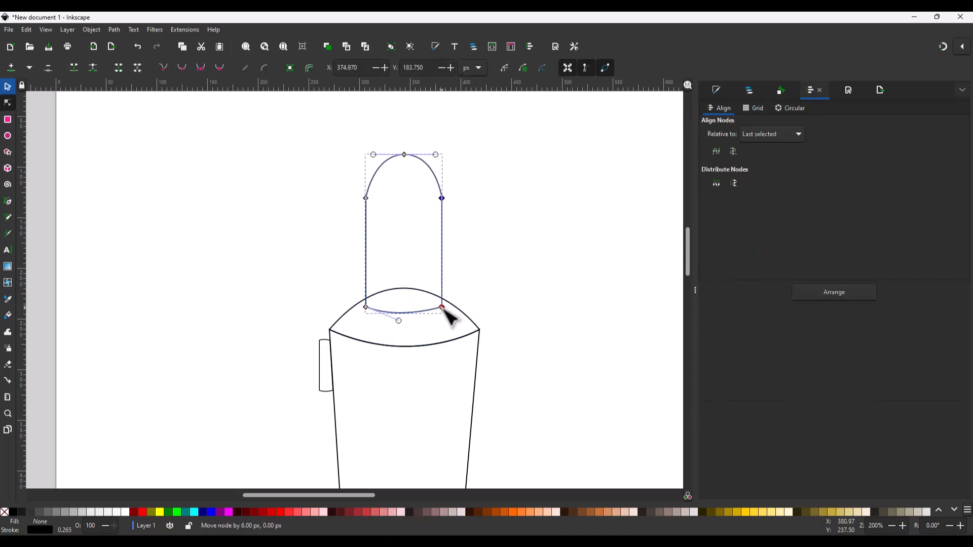
left_click_drag(373, 155, 367, 155)
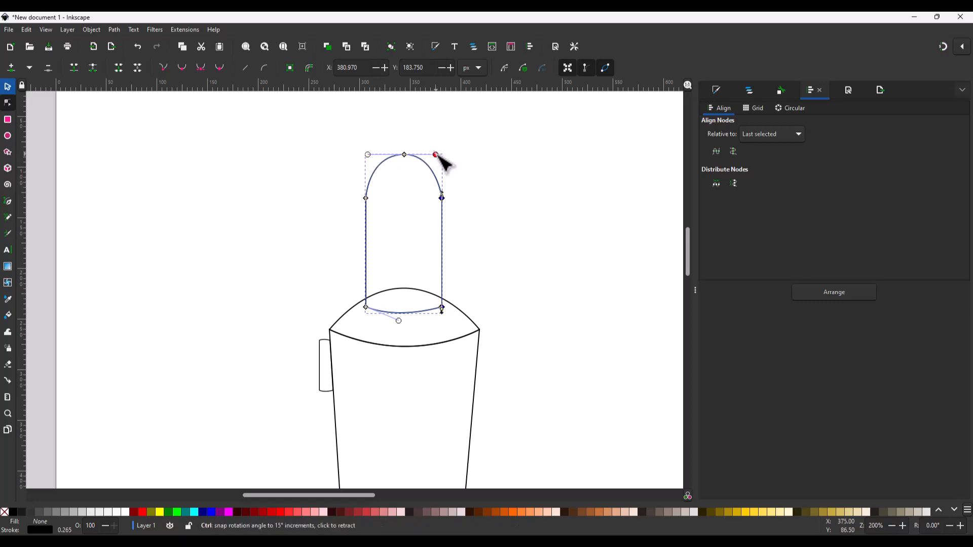
left_click_drag(435, 155, 439, 155)
key("s")
key("n")
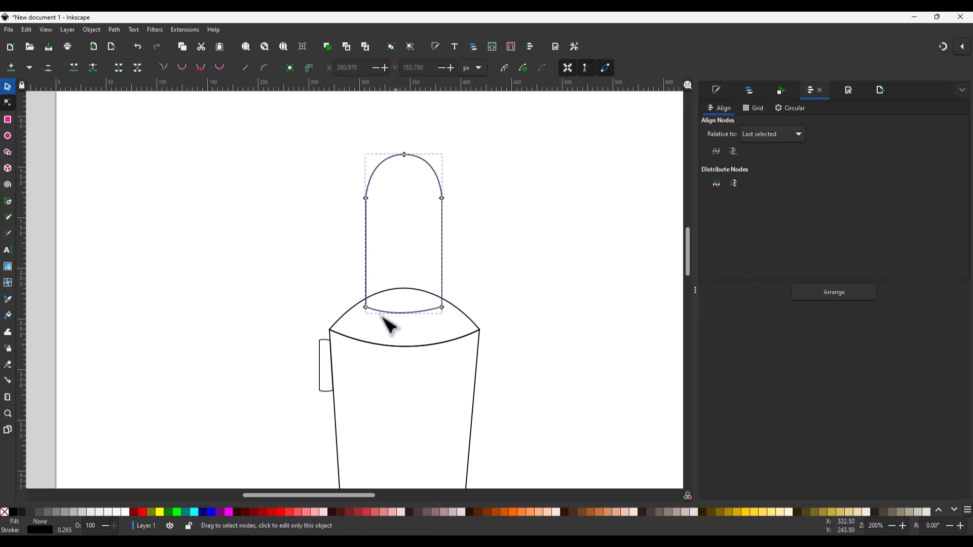
Deepen the downward curve of the arched shape's bottom edge by extending the lower-left node's handle.
left_click_drag(350, 298, 408, 339)
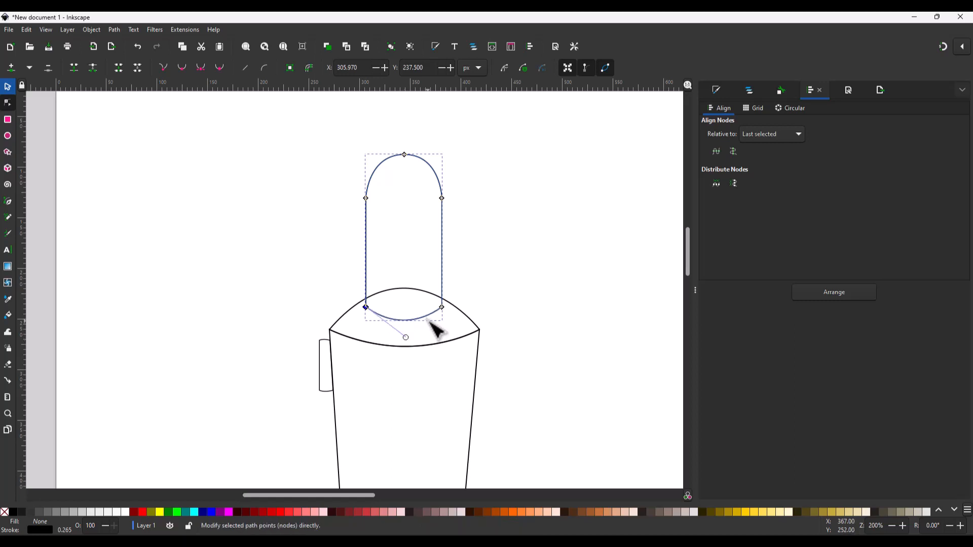
key("s")
key("ctrl+shift+l")
Move the arched shape's right side about 3 px outward and distribute its three upper nodes evenly in the horizontal direction.
key("n")
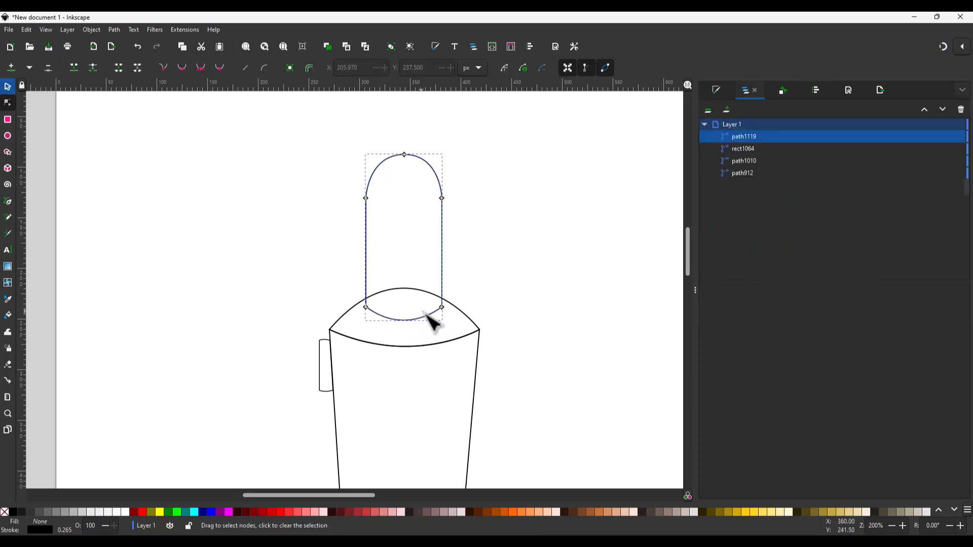
left_click_drag(449, 326, 448, 199)
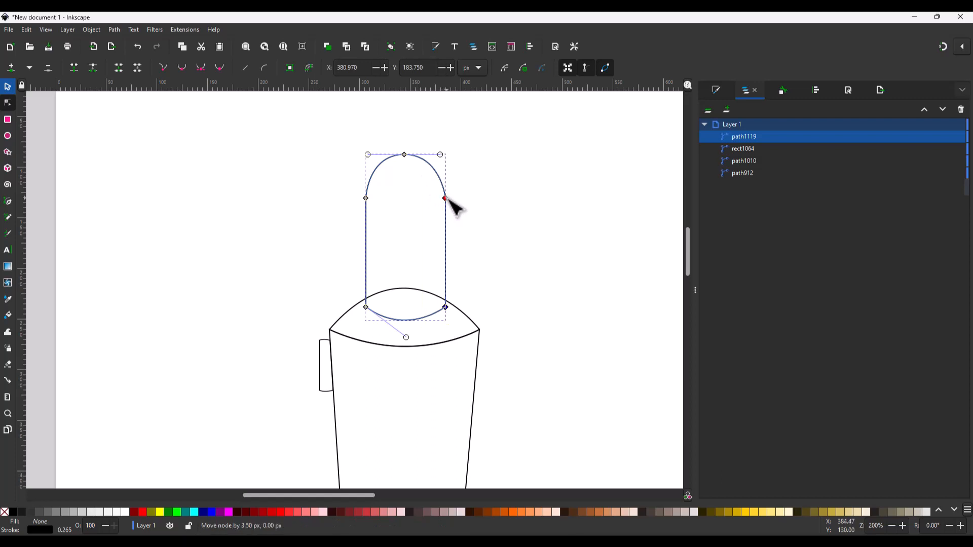
key("s")
left_click(815, 90)
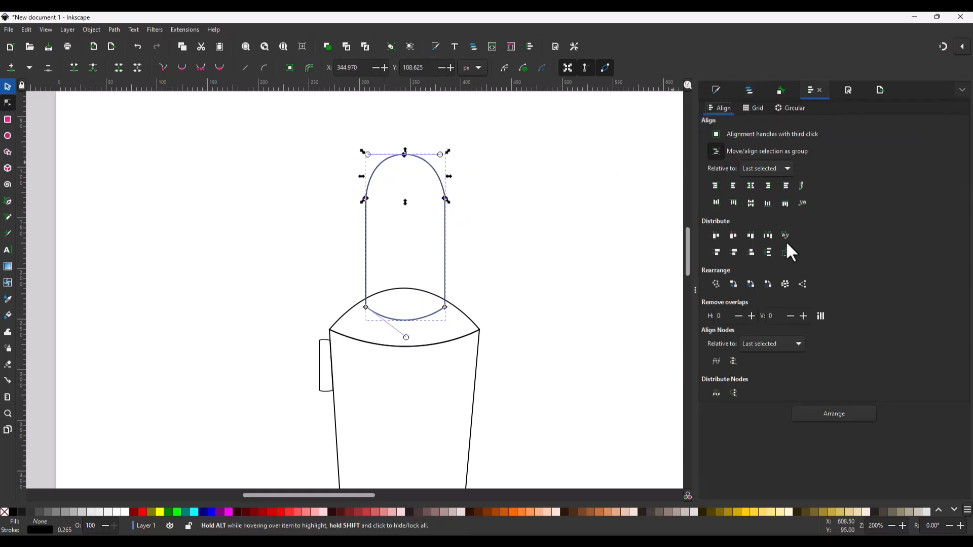
left_click(536, 294)
scroll(479, 293, "down", 4)
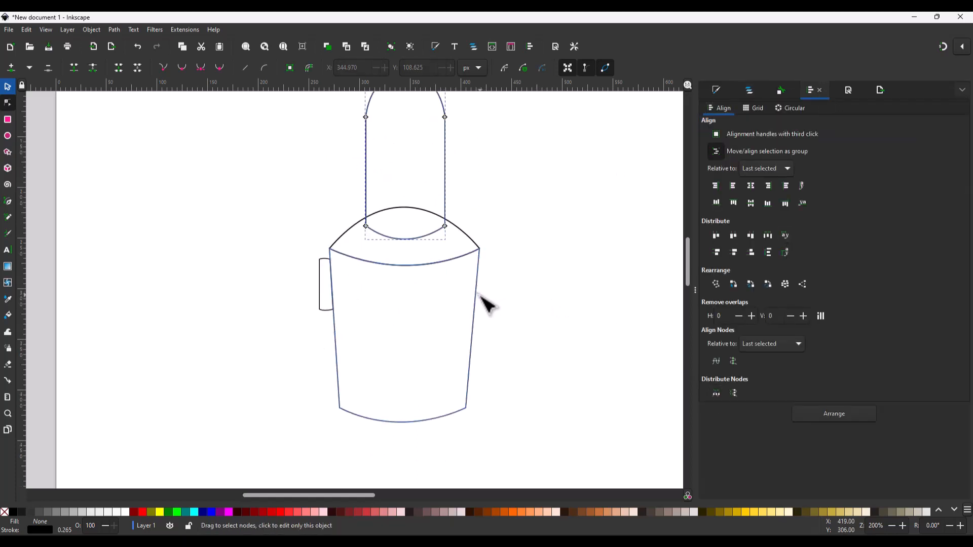
scroll(478, 292, "up", 4)
Fill the arched shape with flat light gray, with HSV value 81.
key("s")
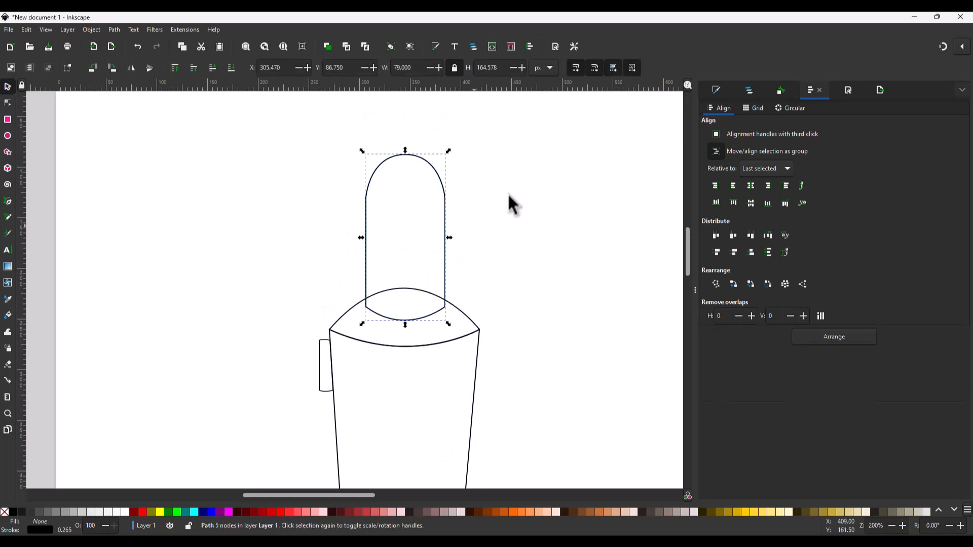
left_click(716, 89)
left_click(724, 125)
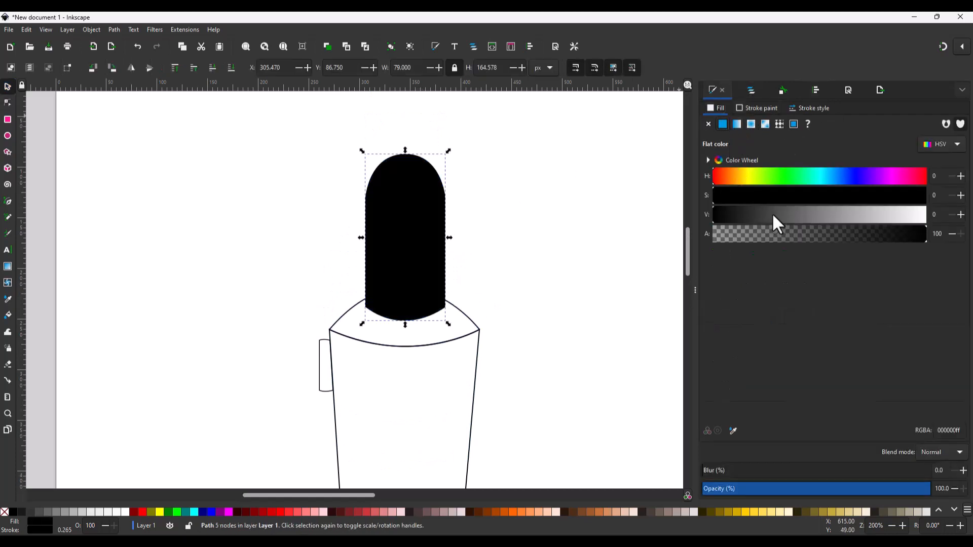
left_click_drag(773, 215, 885, 212)
Fill the container body and dome shape with the light gray sampled from the arched shape.
left_click(463, 358)
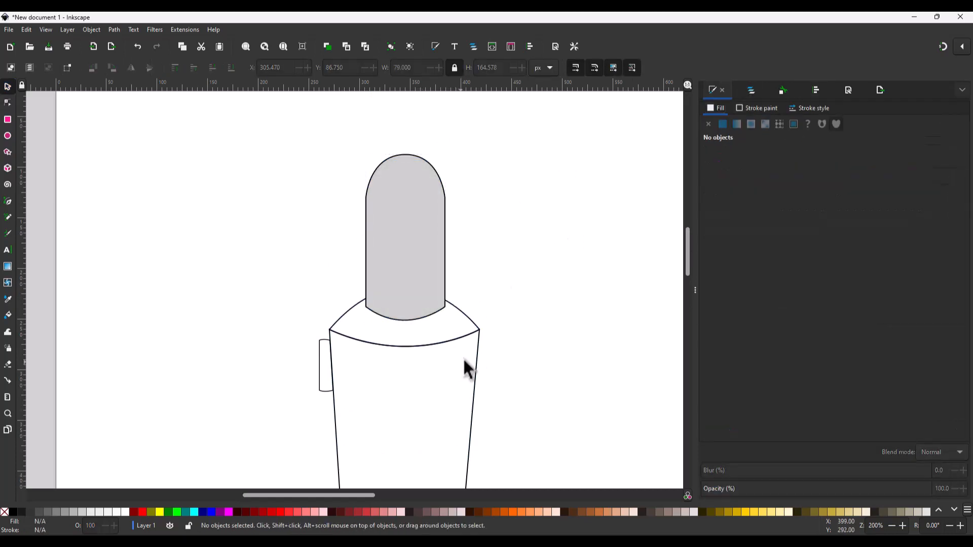
left_click(465, 337)
left_click(467, 317, "shift")
left_click(723, 125)
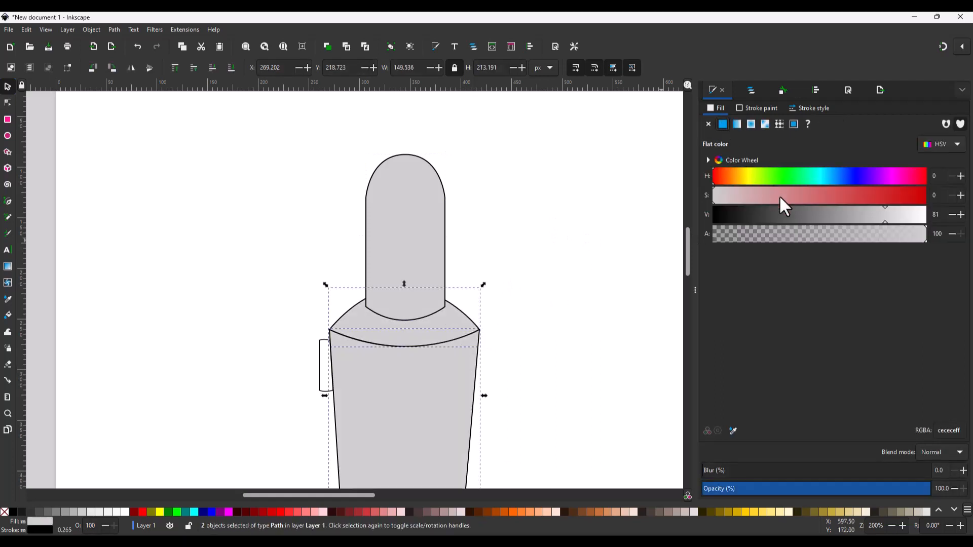
left_click_drag(780, 214, 890, 214)
left_click(732, 430)
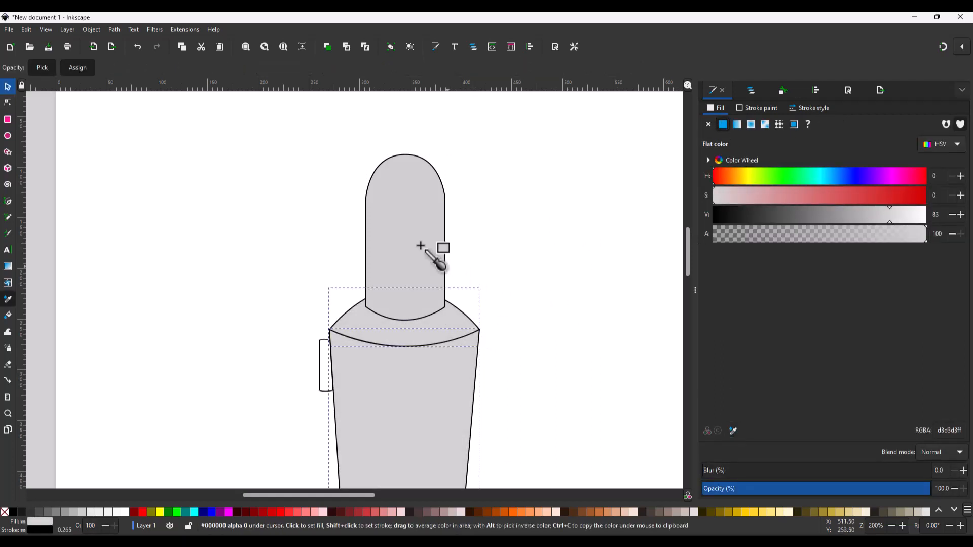
left_click(425, 248)
Fill the side tab with a horizontal linear gradient of opaque light gray end stops and a middle stop with HSV value 59.
left_click(321, 360)
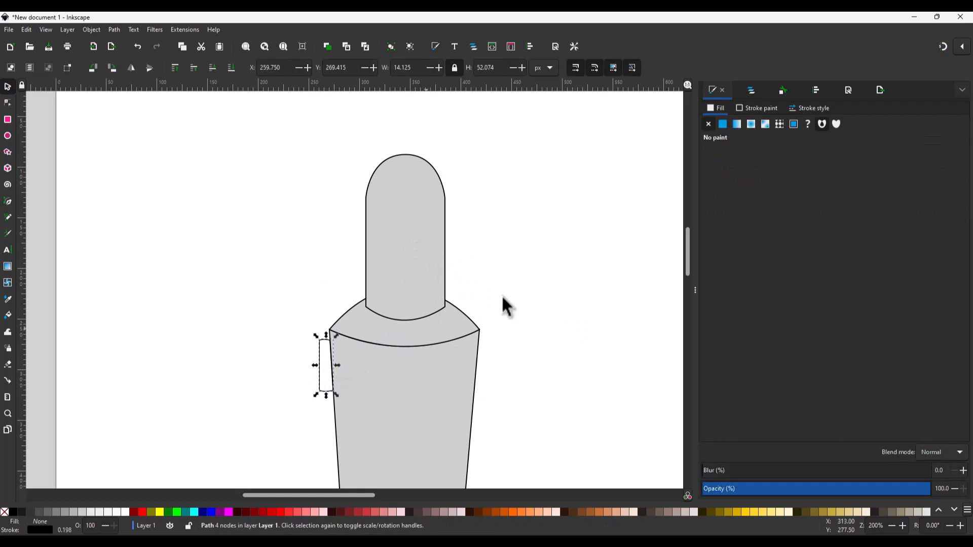
left_click(737, 124)
key("3")
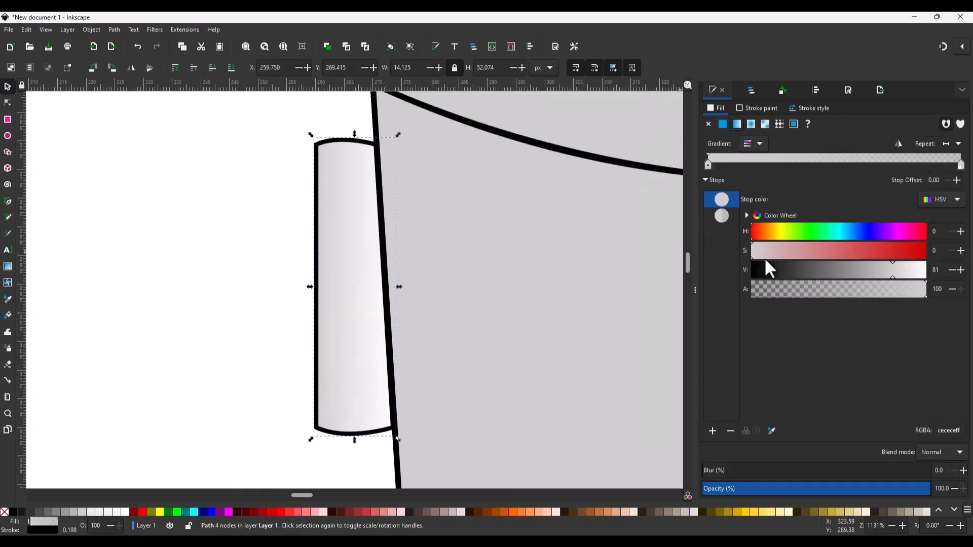
left_click(722, 216)
left_click(926, 292)
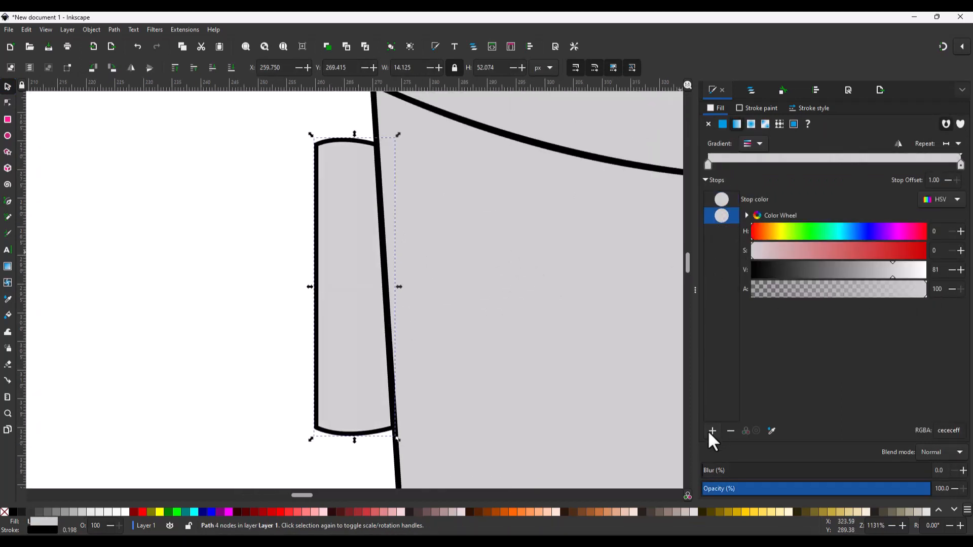
left_click_drag(868, 270, 856, 269)
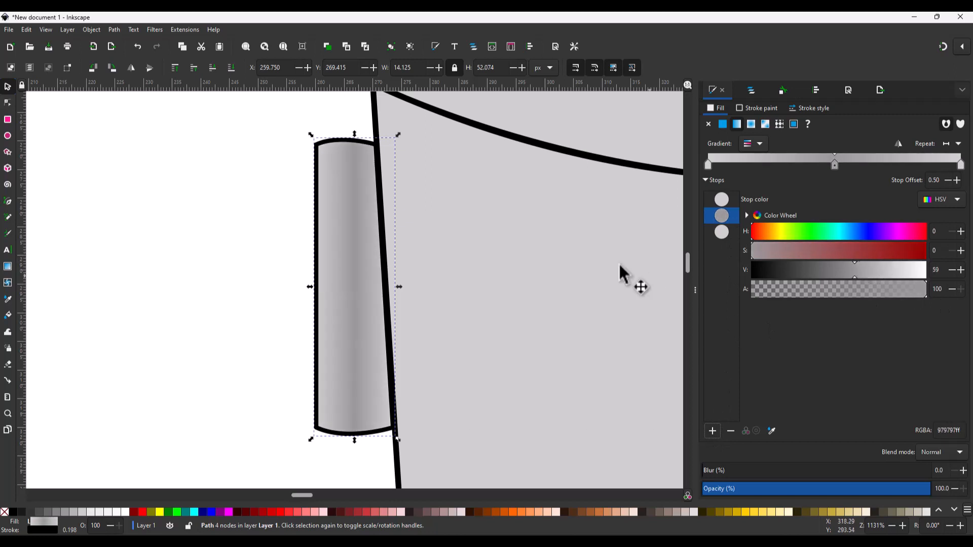
Shift the start handle of the side tab's gradient slightly inward onto the tab's left edge.
key("g")
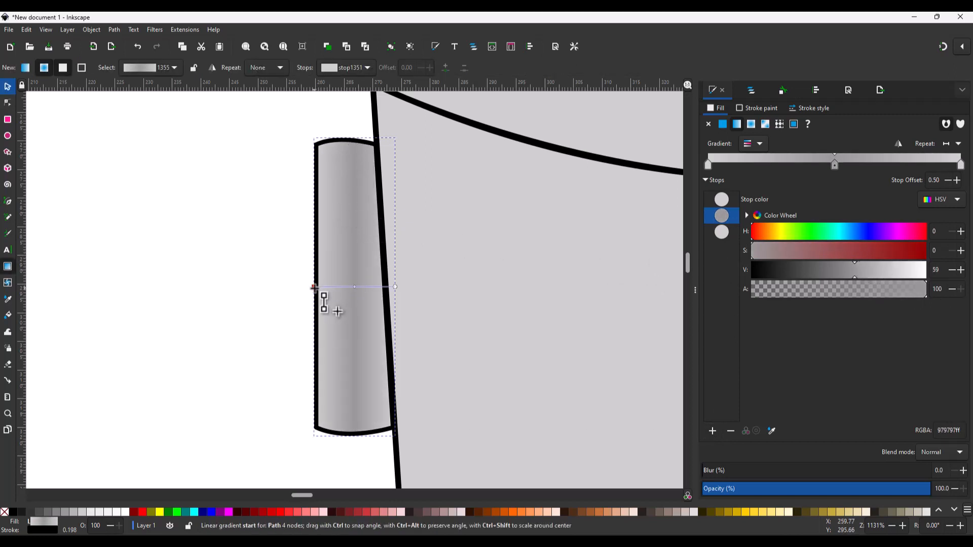
left_click_drag(314, 288, 317, 296)
key("ctrl+z")
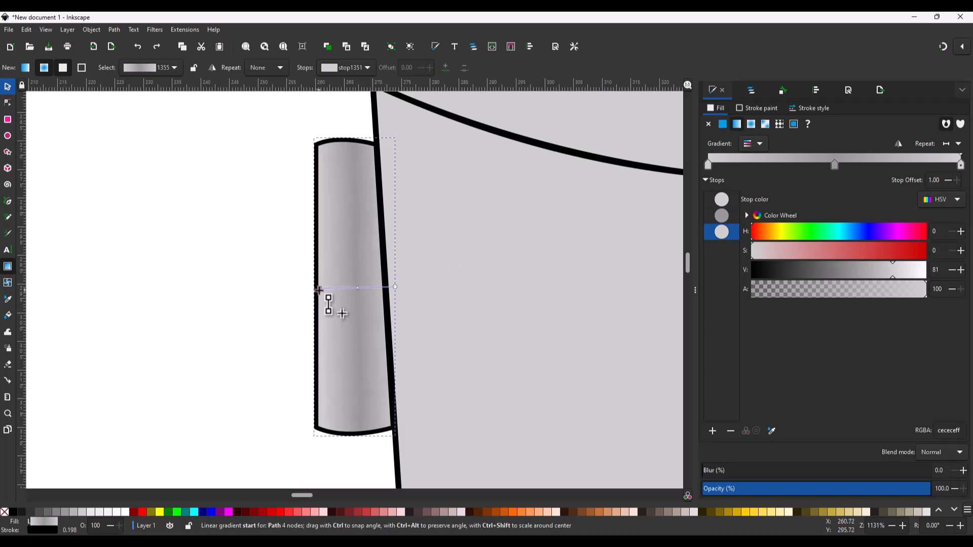
left_click(320, 291)
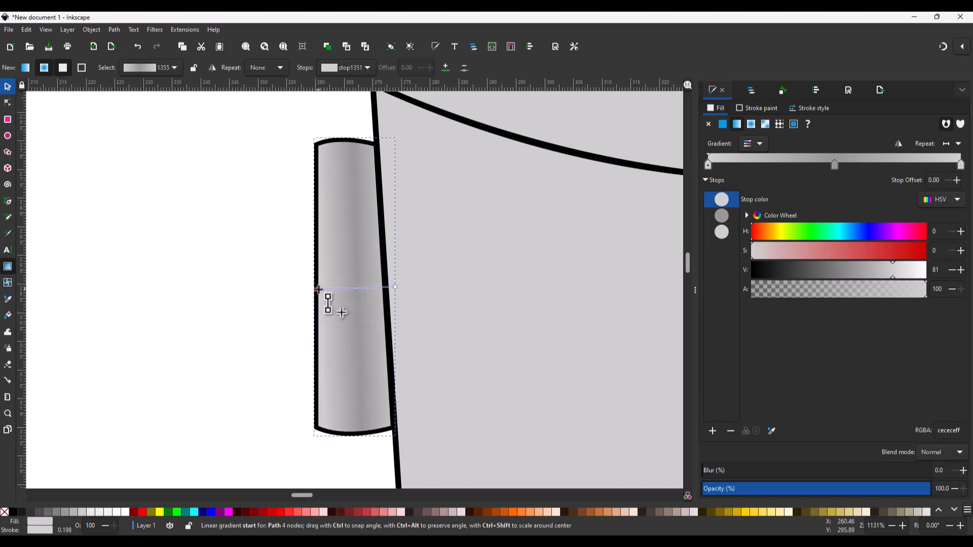
key("s")
Lighten the middle stop of the side tab's gradient to HSV value 73.
scroll(421, 272, "down", 5, "ctrl")
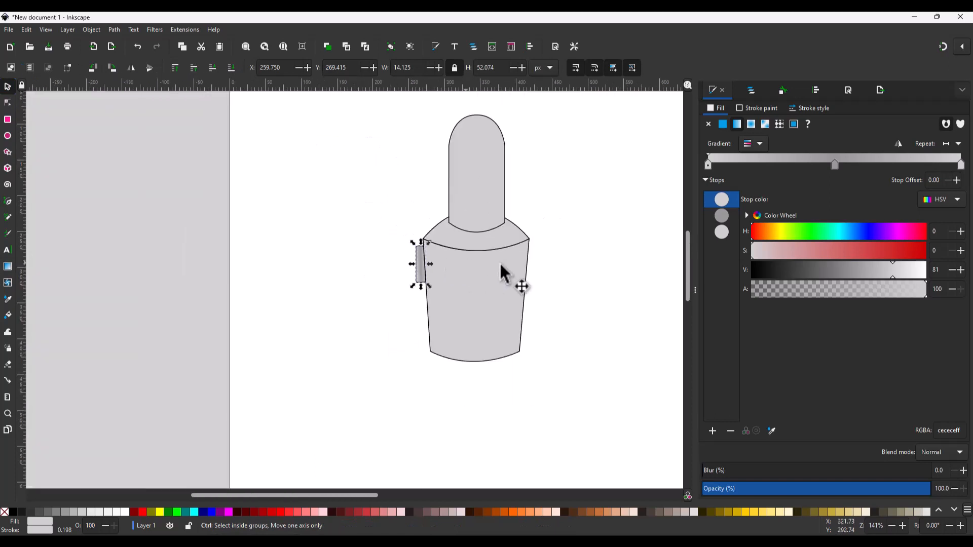
left_click(721, 215)
left_click_drag(861, 276, 886, 282)
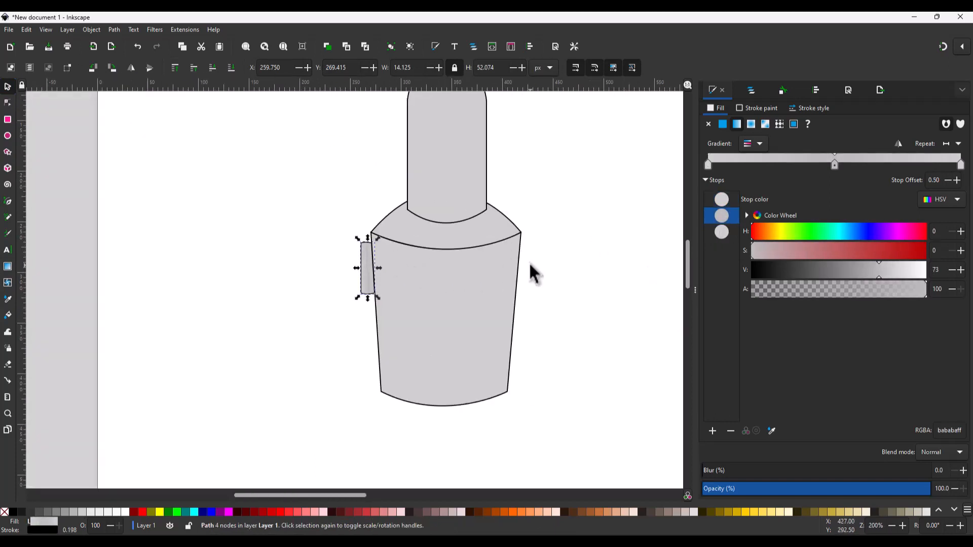
Draw a closed six-node bent arm outline from the side tab outward and down, about 45 px wide and 190 px tall.
key("b")
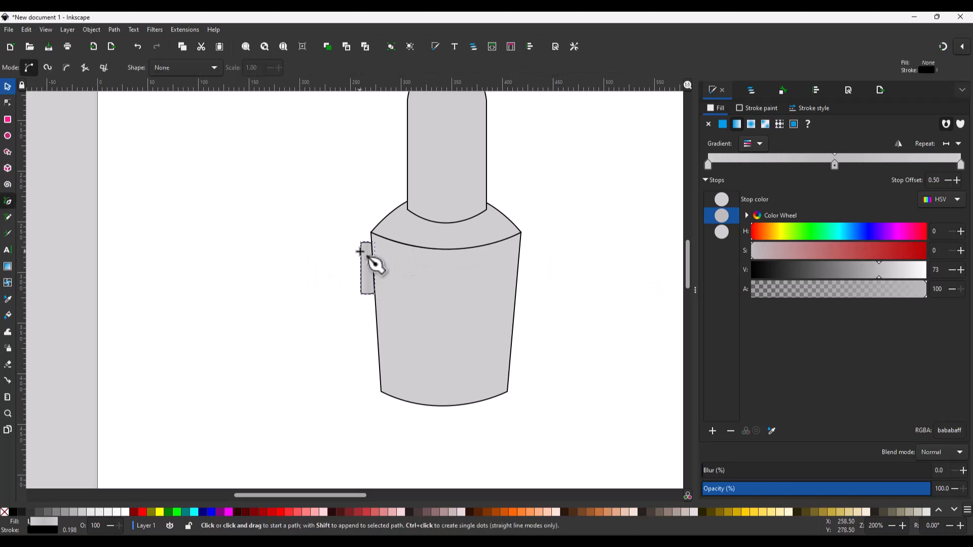
left_click(360, 252)
left_click(316, 339)
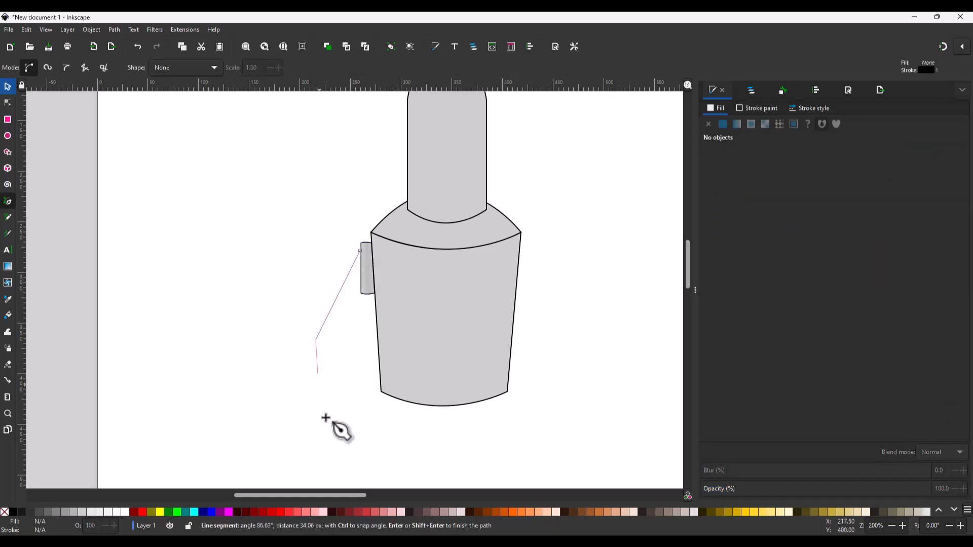
left_click(326, 445)
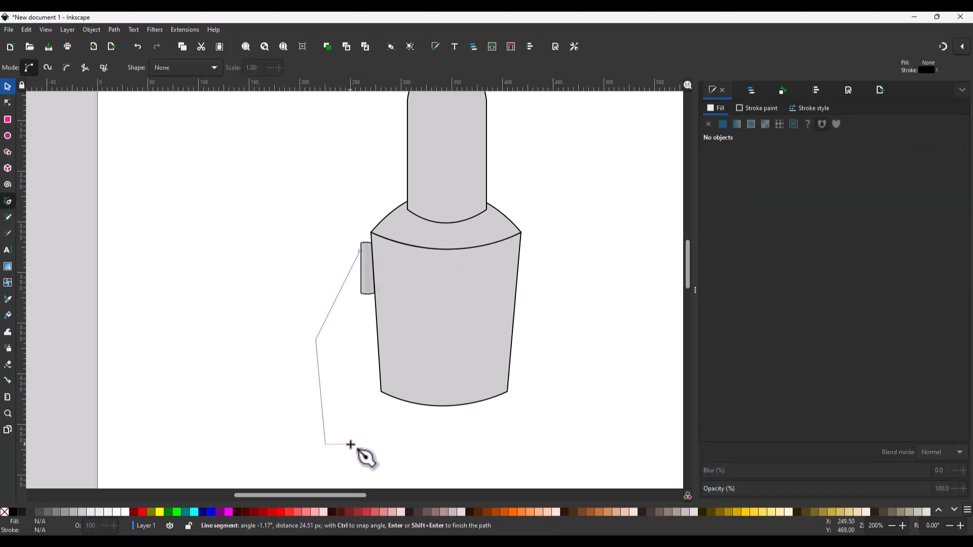
left_click(350, 444)
left_click(340, 349)
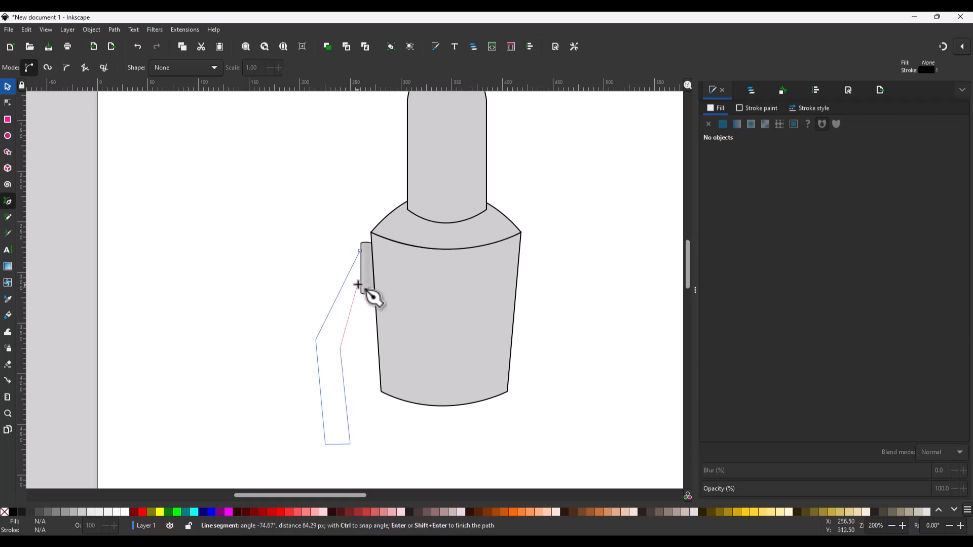
left_click(361, 286)
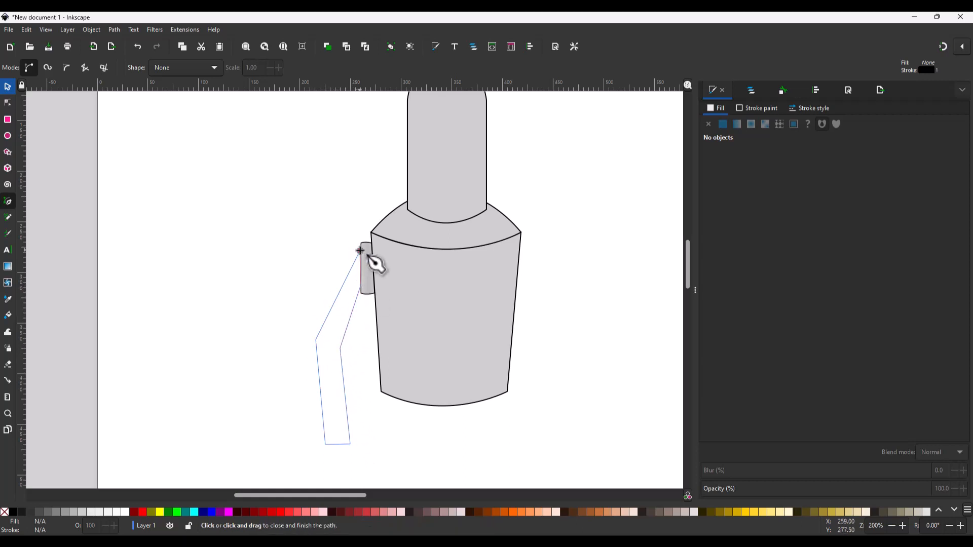
left_click(360, 251)
Align the arm's two upper nodes in a vertical line and move them onto the side tab's edge at X 260.5 px.
key("n")
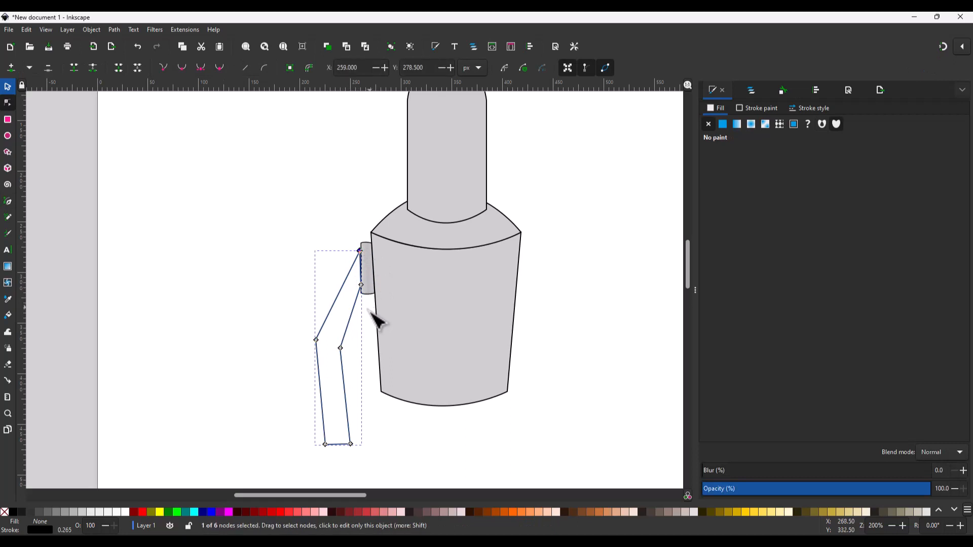
left_click_drag(369, 313, 339, 206)
left_click(815, 90)
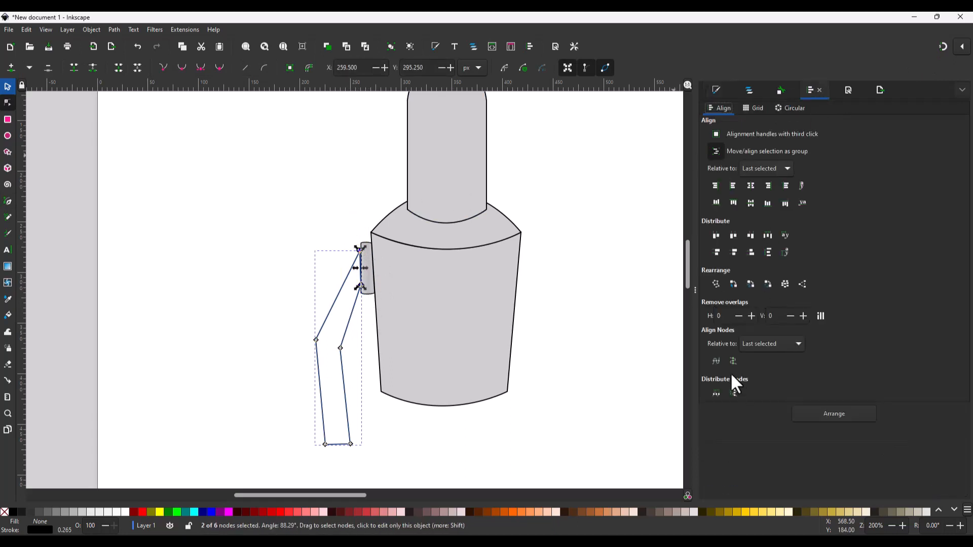
scroll(366, 285, "up", 2)
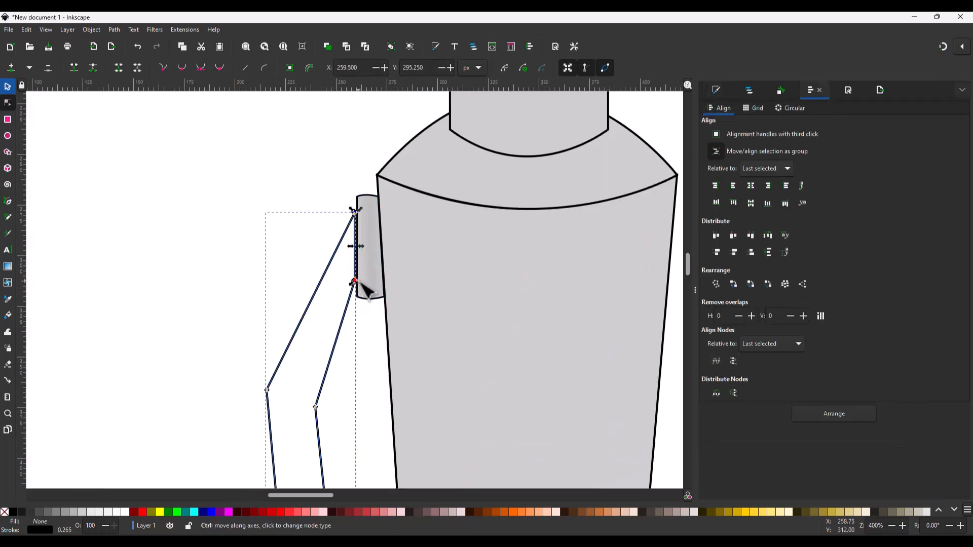
left_click_drag(356, 281, 359, 282)
Narrow the arm's lower part by moving its inner bend node and inner bottom node about 7 px toward the outer side.
scroll(371, 296, "down", 3)
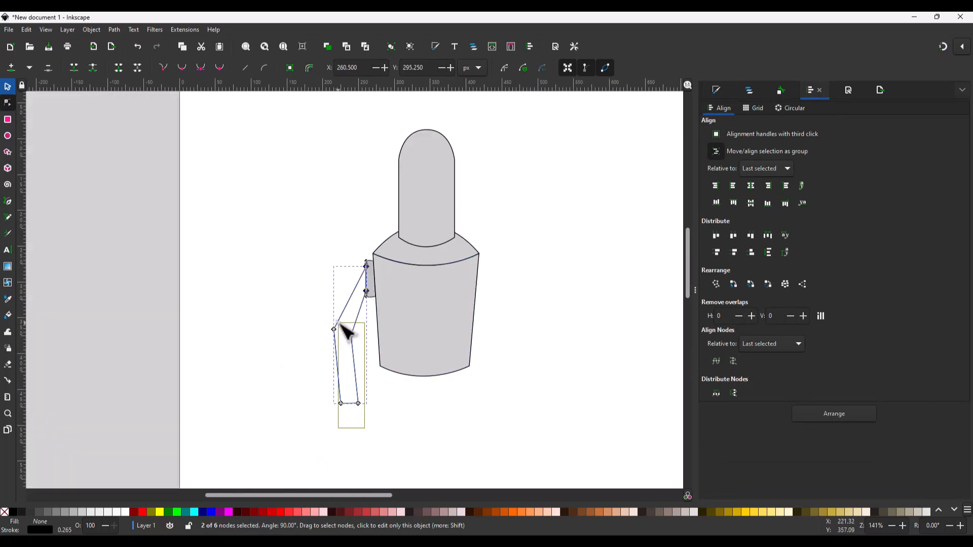
left_click_drag(349, 334, 347, 336)
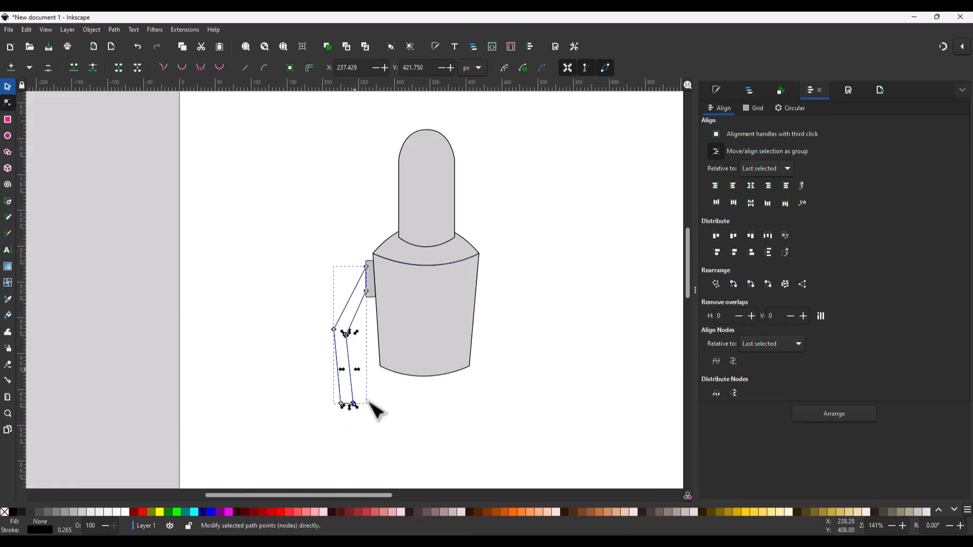
left_click_drag(376, 425, 318, 384)
Make the arm's two bend nodes smooth and keep its two bottom nodes as corners.
left_click_drag(374, 441, 300, 302)
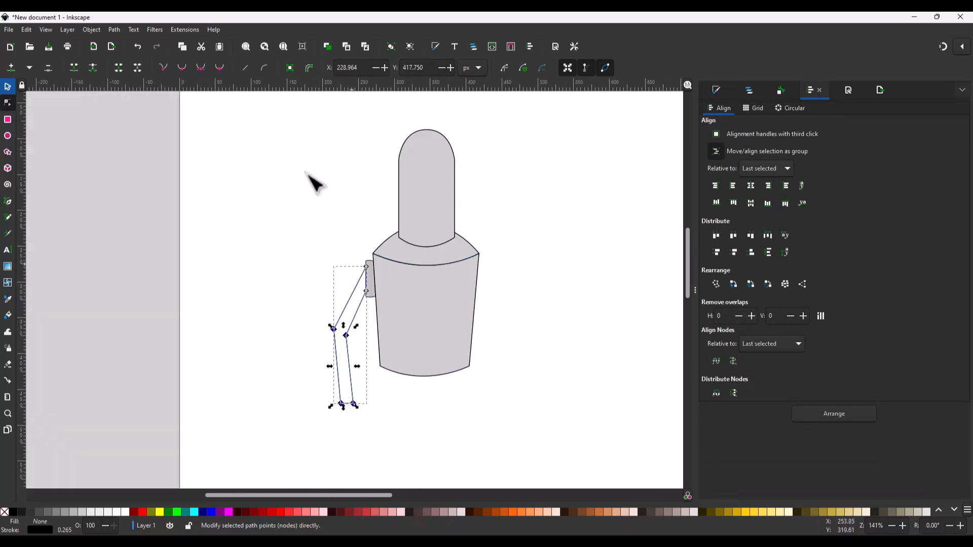
left_click(182, 67)
left_click_drag(376, 429, 325, 389)
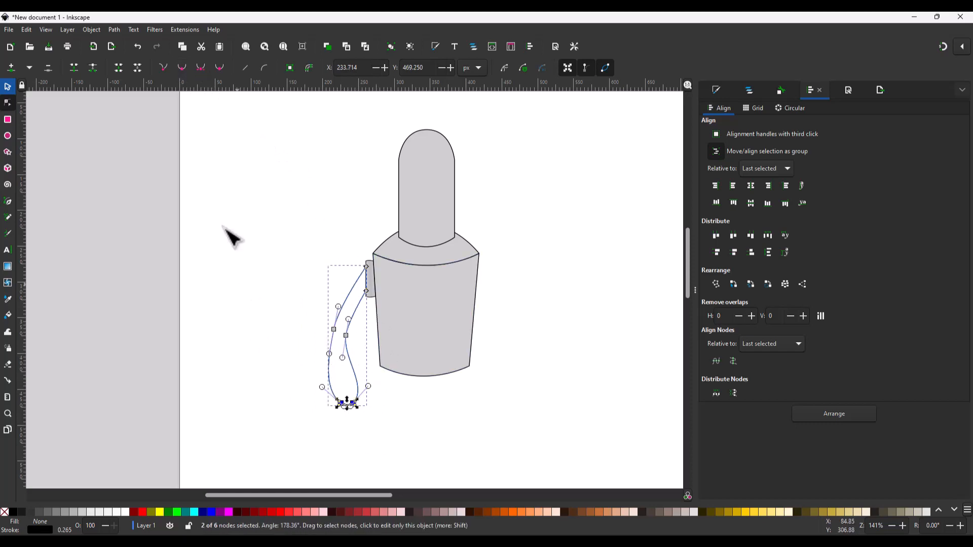
scroll(338, 412, "up", 5, "ctrl")
left_click(163, 68)
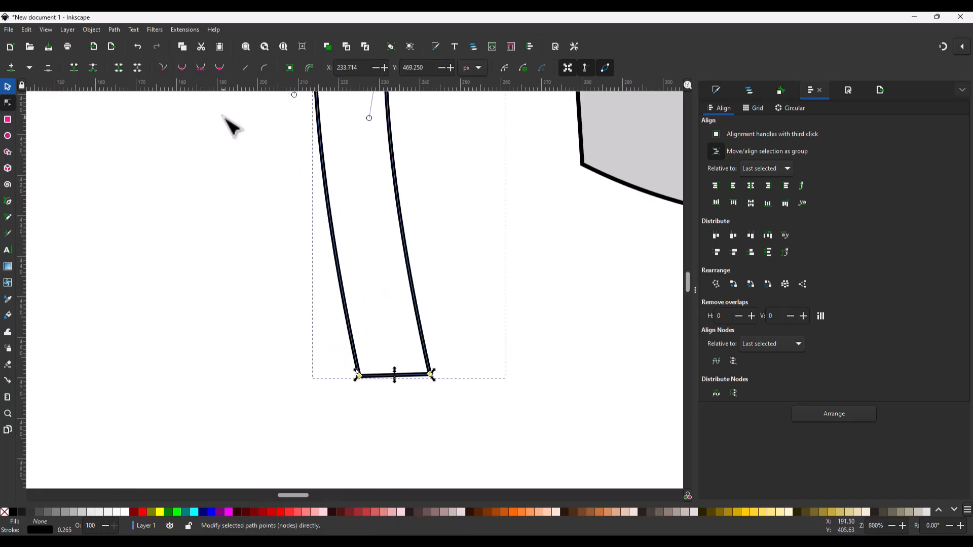
Shorten the arm by moving its two bottom nodes 19 px up and 6 px left.
scroll(365, 226, "down", 3, "ctrl")
scroll(444, 266, "down", 1, "ctrl")
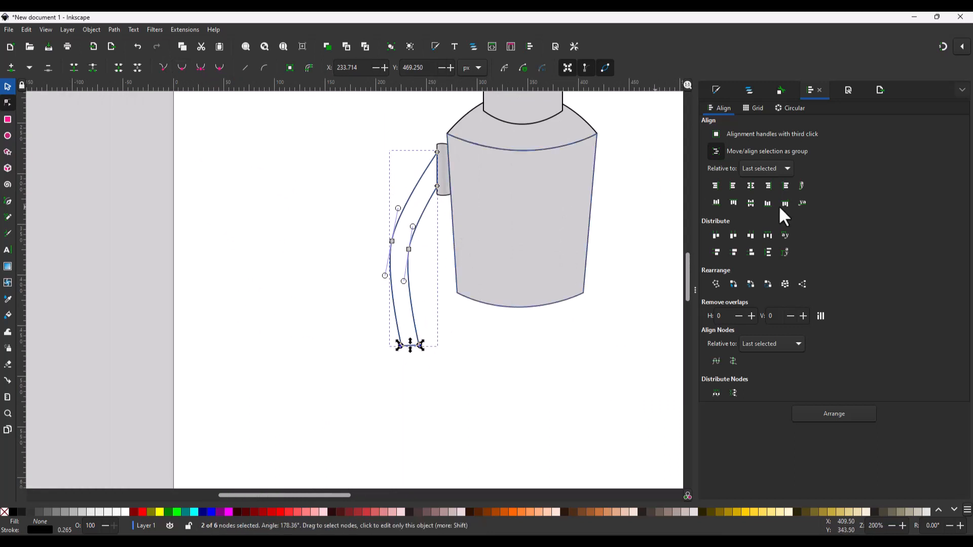
key("ctrl+shift+l")
left_click_drag(421, 346, 414, 324)
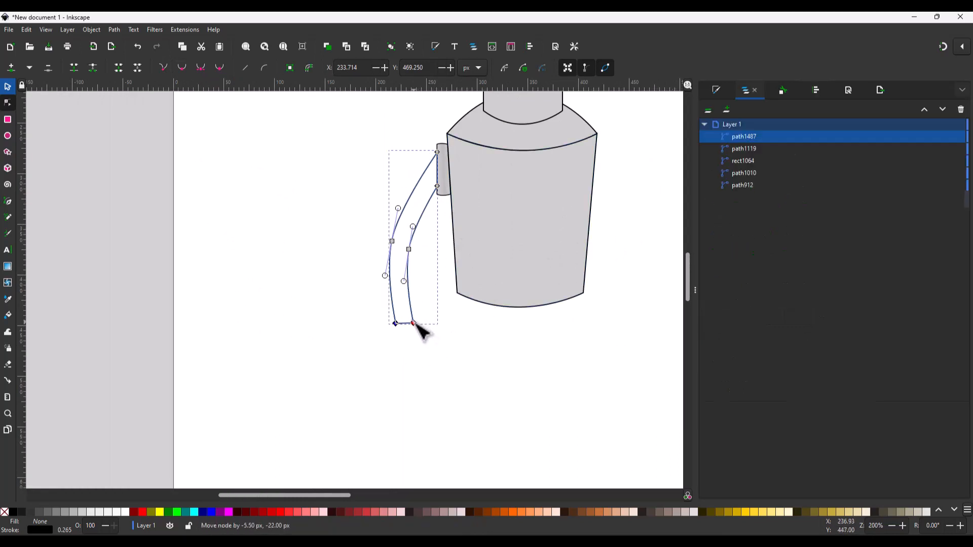
left_click(407, 347)
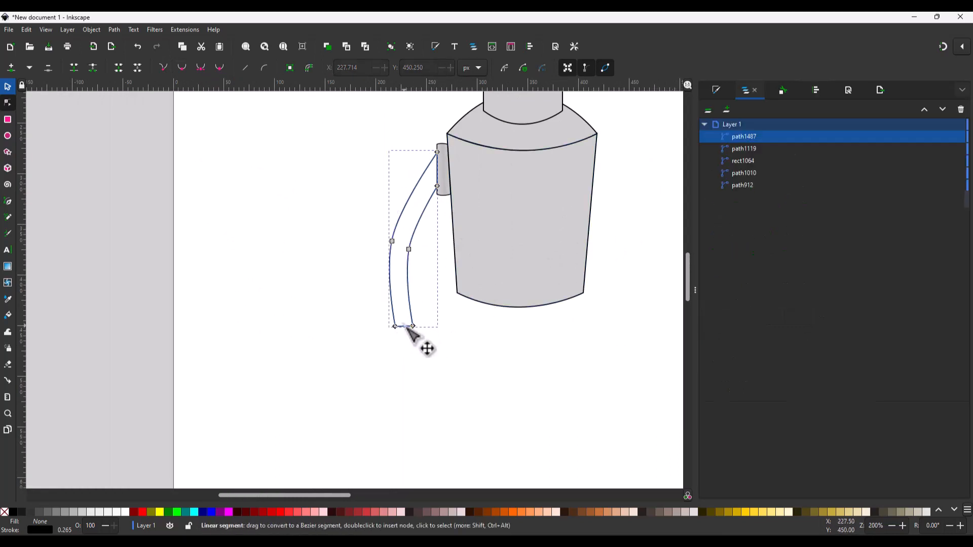
Insert two nodes on the arm's bottom edge and pull them down and outward into a flared foot about 20 px high.
double_click(403, 327)
left_click_drag(402, 326, 392, 347)
double_click(406, 332)
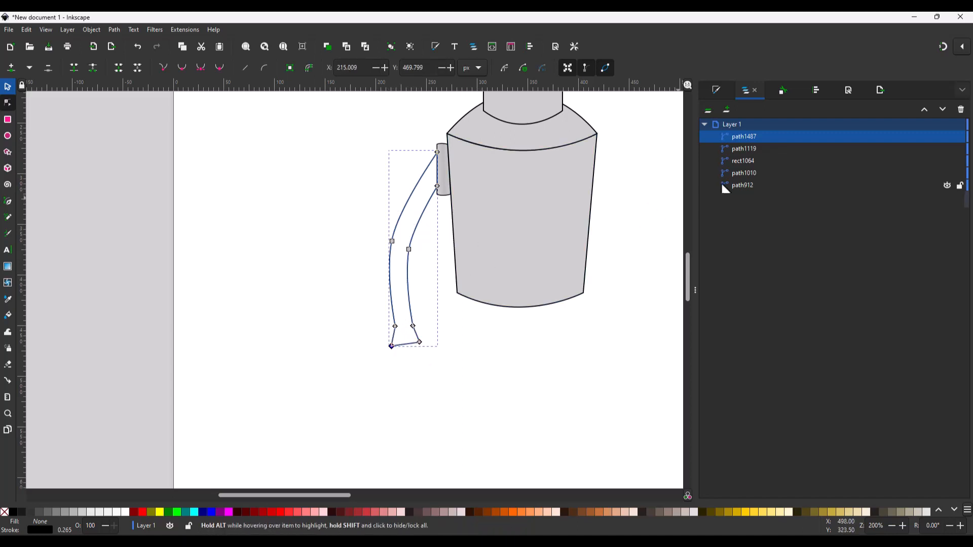
Fill the arm with flat light gray, HSV value 81.
left_click(716, 92)
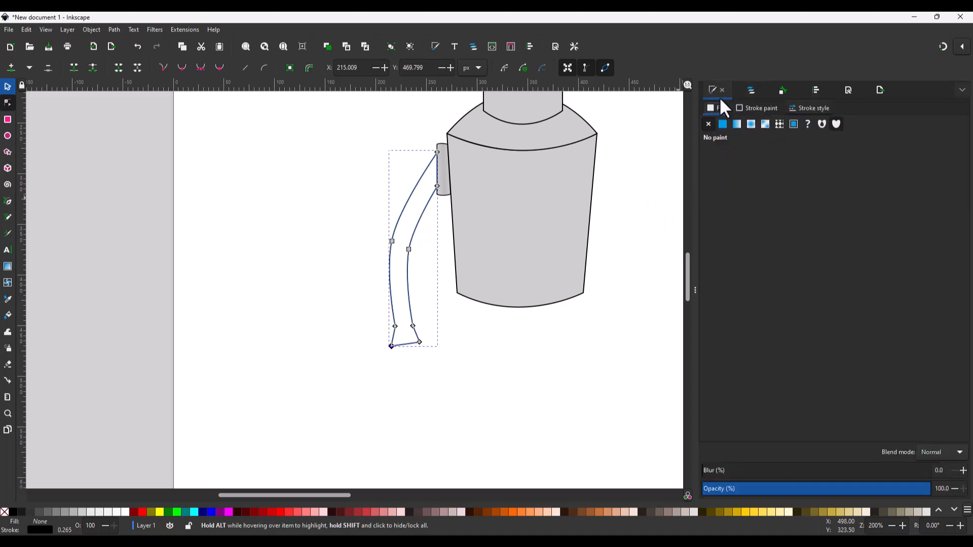
left_click(722, 123)
scroll(532, 273, "up", 4)
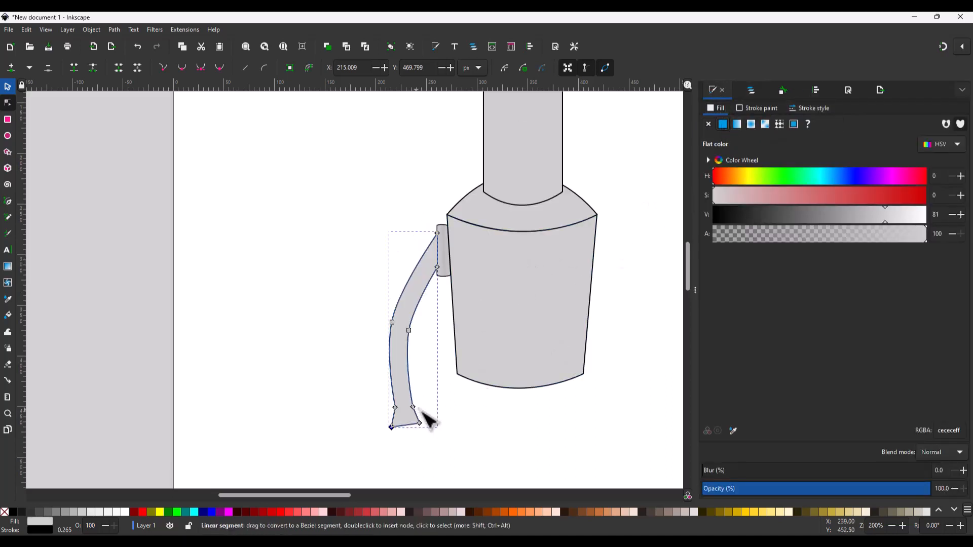
Raise the inner node above the arm's foot to Y 446 px and move both bend nodes slightly upward.
left_click_drag(425, 419, 365, 391)
left_click(813, 90)
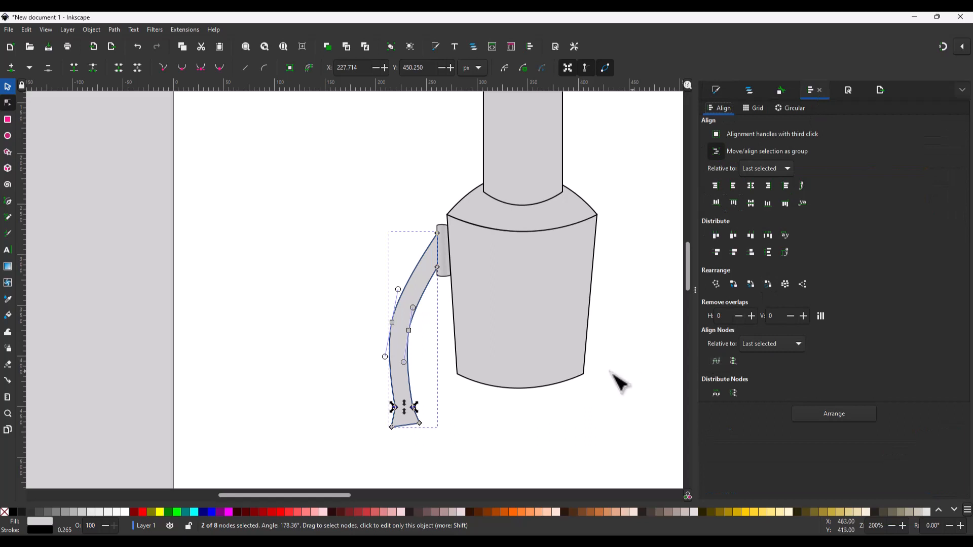
left_click_drag(414, 407, 413, 403)
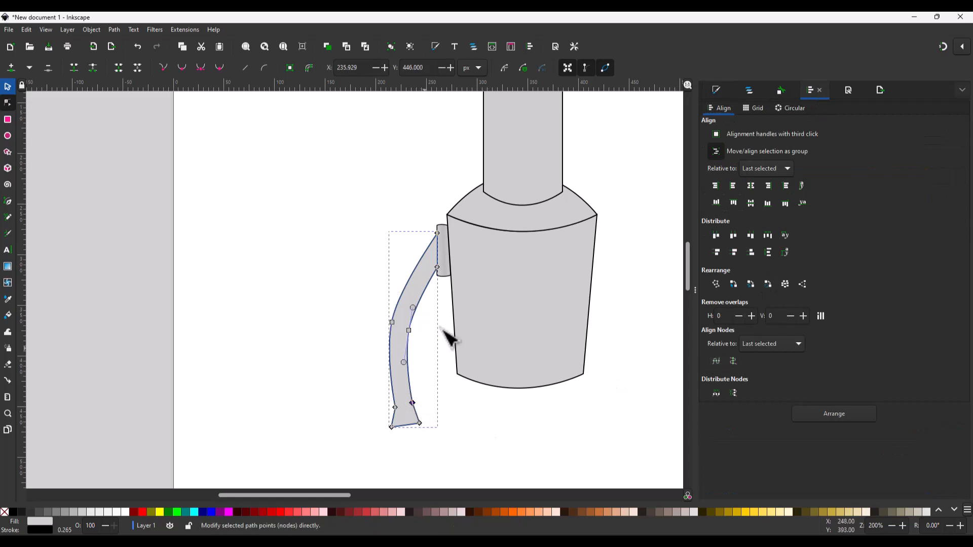
key("ctrl+shift+l")
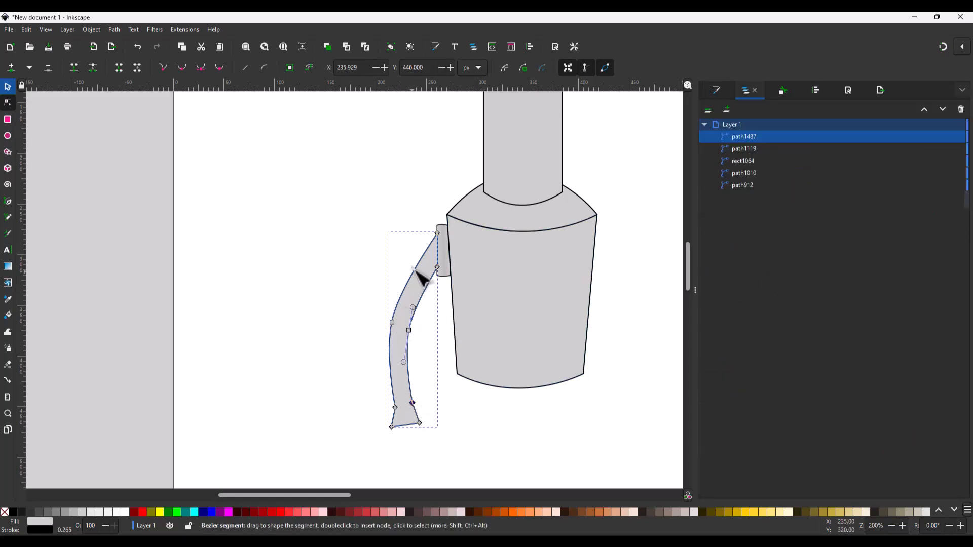
mouse_move(392, 322)
left_mouse_down()
mouse_move(392, 314)
mouse_move(410, 326)
left_mouse_up()
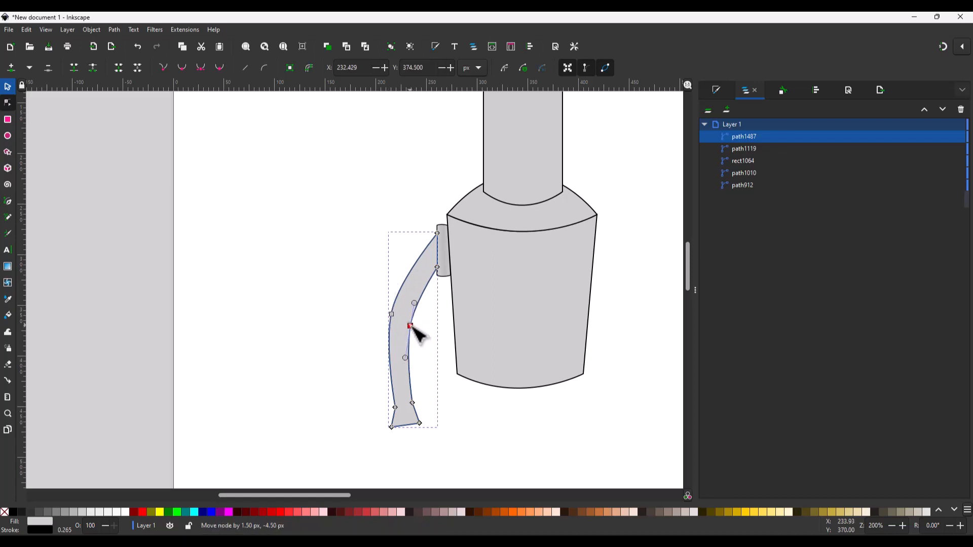
Move the foot's two outer nodes about 5 px outward and place the inner node above the foot at about X 234.3, Y 448.3 px.
scroll(423, 423, "up", 3, "ctrl")
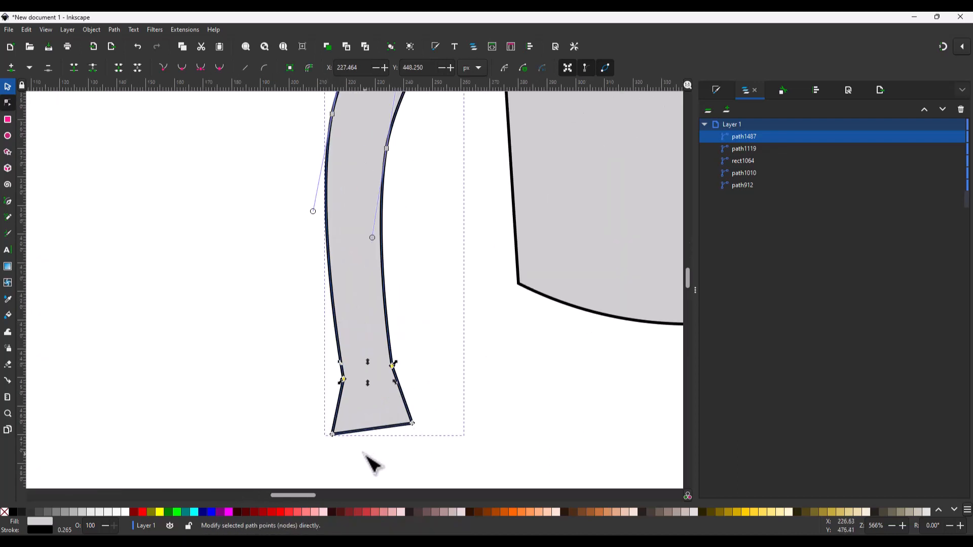
left_click_drag(375, 463, 295, 345)
left_click_drag(341, 442, 325, 444)
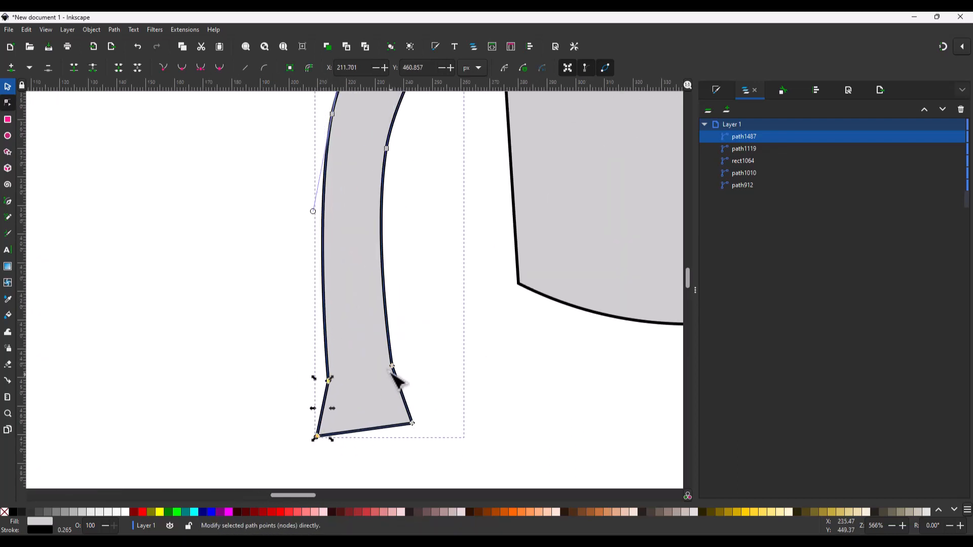
left_click_drag(389, 369, 387, 375)
scroll(428, 385, "down", 3, "ctrl")
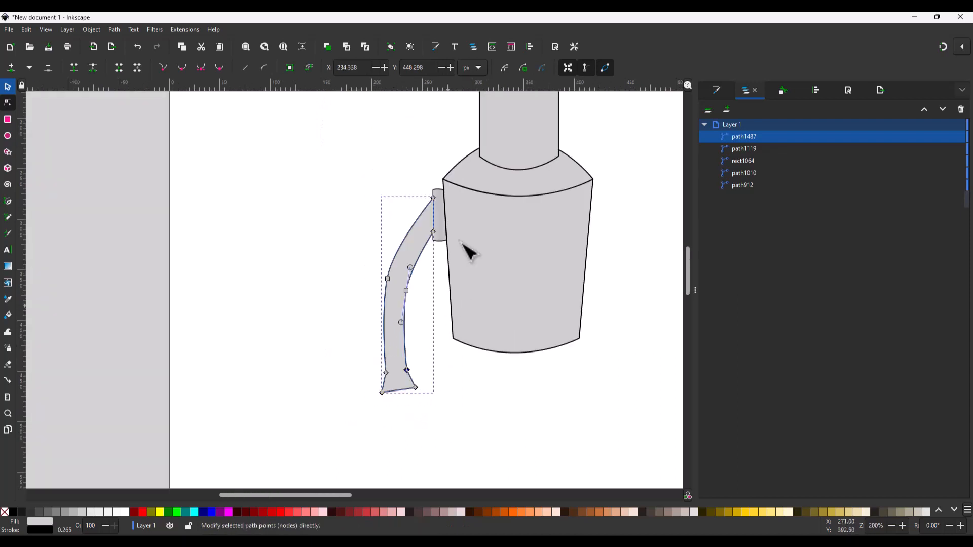
Enlarge the domed upper shape slightly and proportionally about its centre.
scroll(507, 253, "up", 4)
scroll(639, 304, "up", 3)
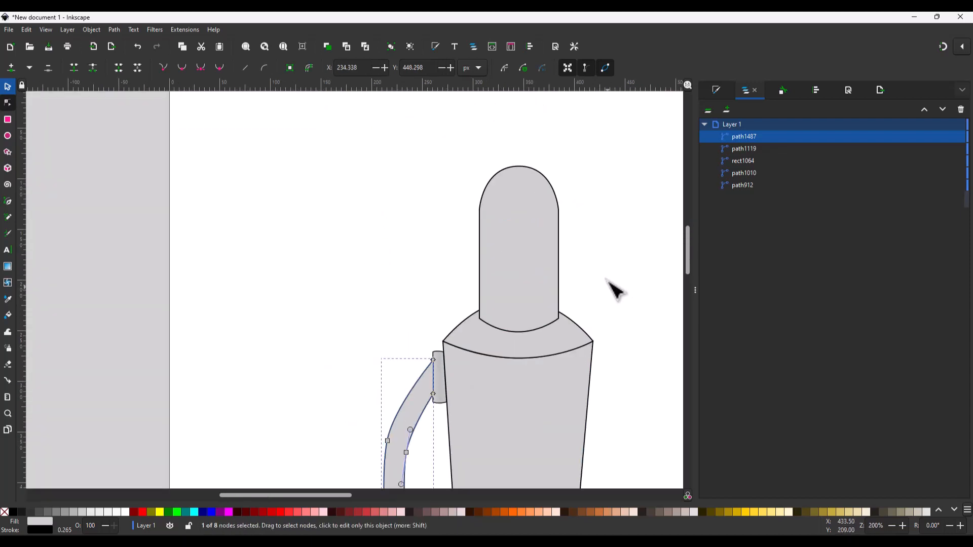
scroll(608, 283, "down", 7)
scroll(631, 243, "up", 5)
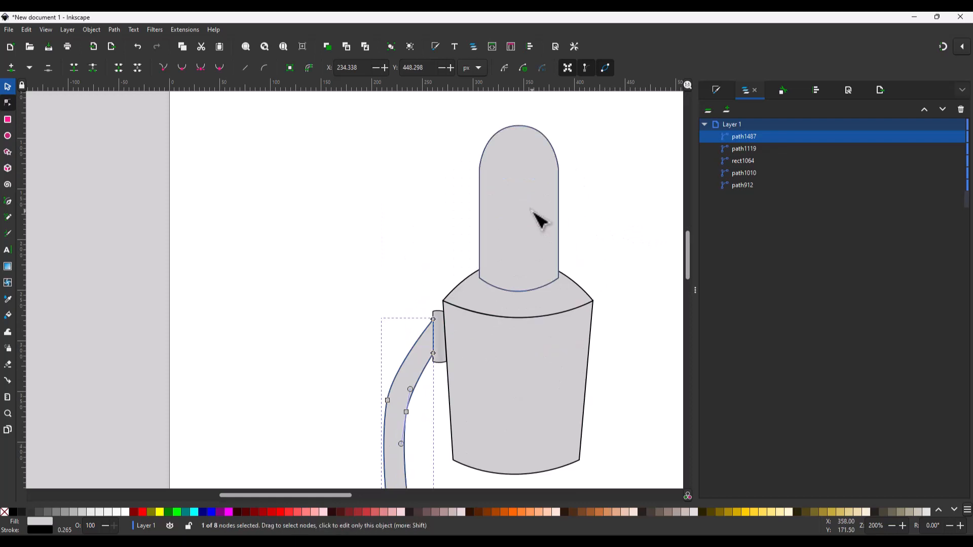
left_click(552, 233)
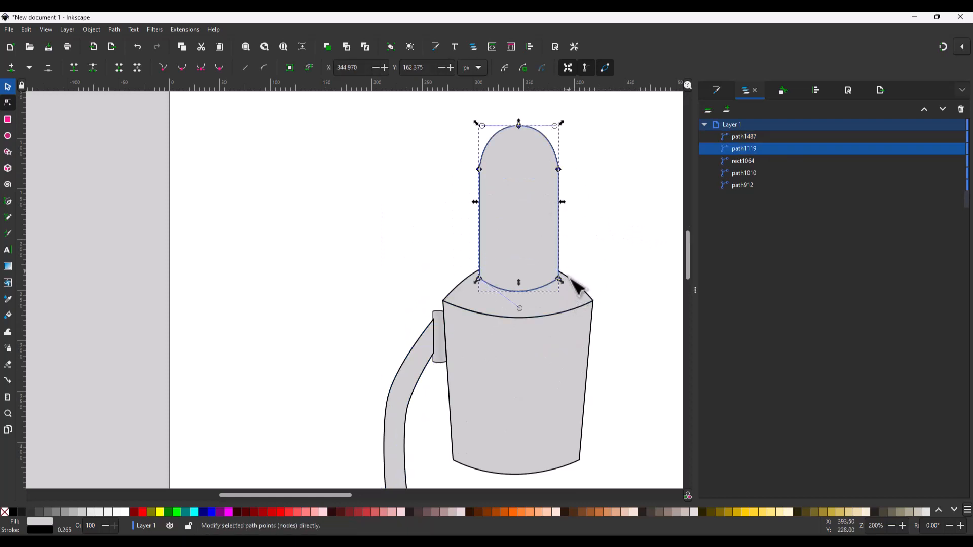
left_click_drag(562, 282, 566, 287, "ctrl+shift")
Draw a straight line across the arm just below the side tab, with its outer end at about X 244.6, Y 299.1 px.
scroll(579, 230, "down", 3)
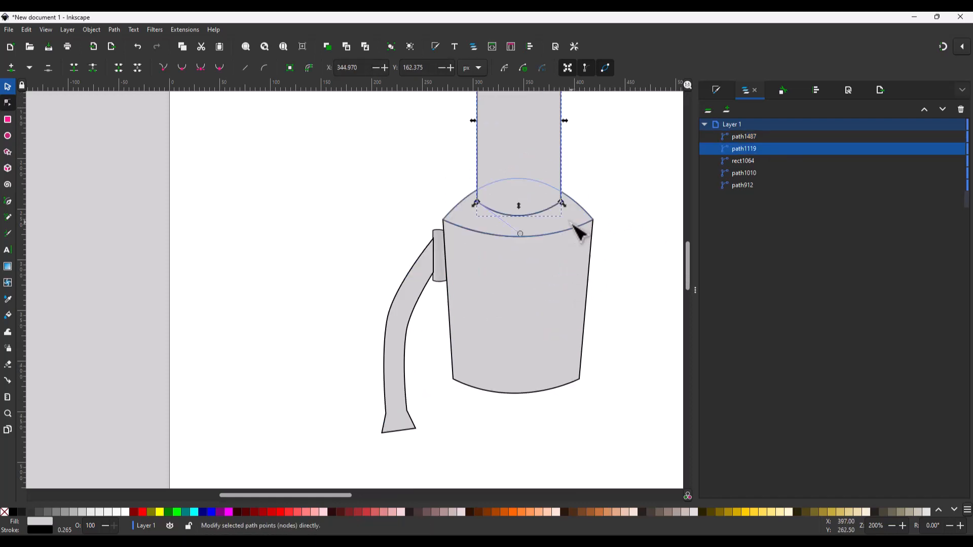
key("s")
key("b")
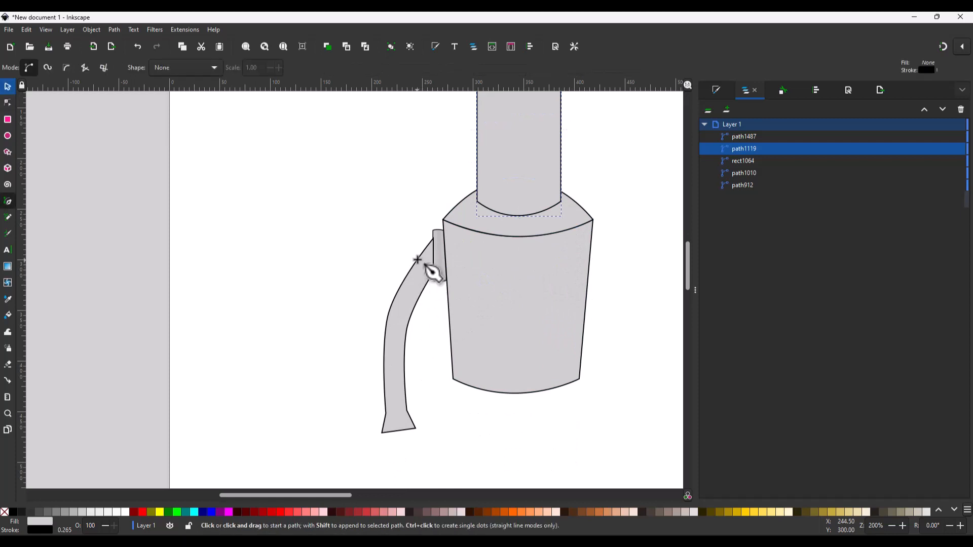
left_click(417, 259)
double_click(430, 277)
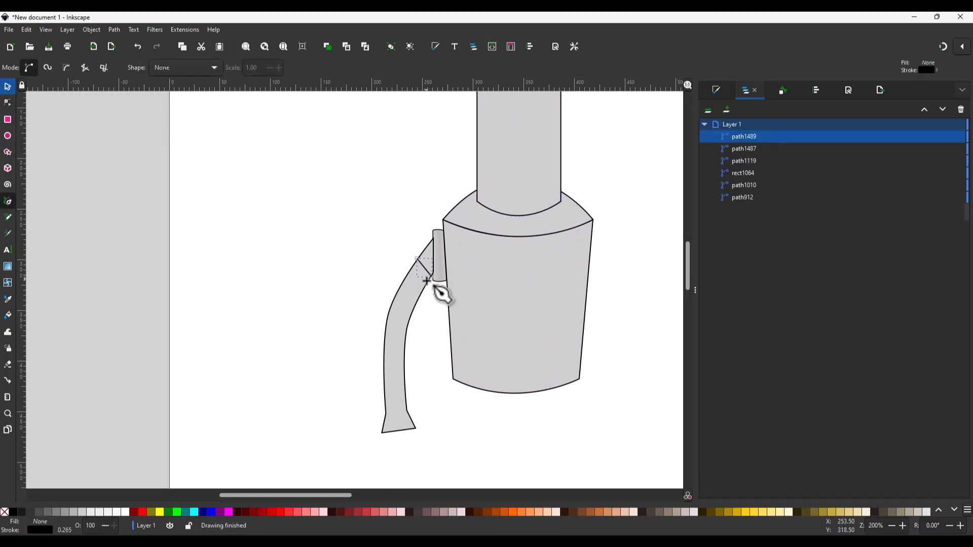
scroll(425, 266, "up", 4, "ctrl")
key("n")
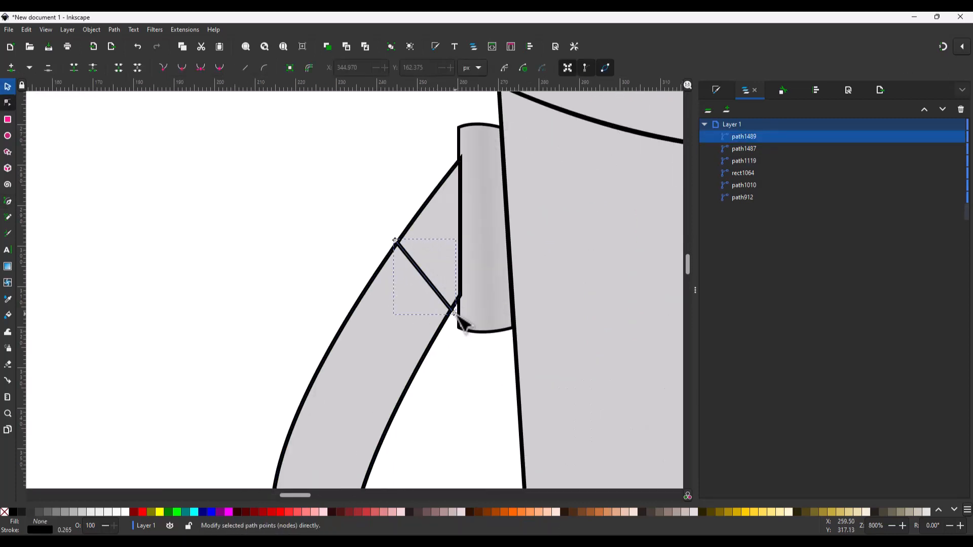
left_click_drag(397, 242, 400, 249)
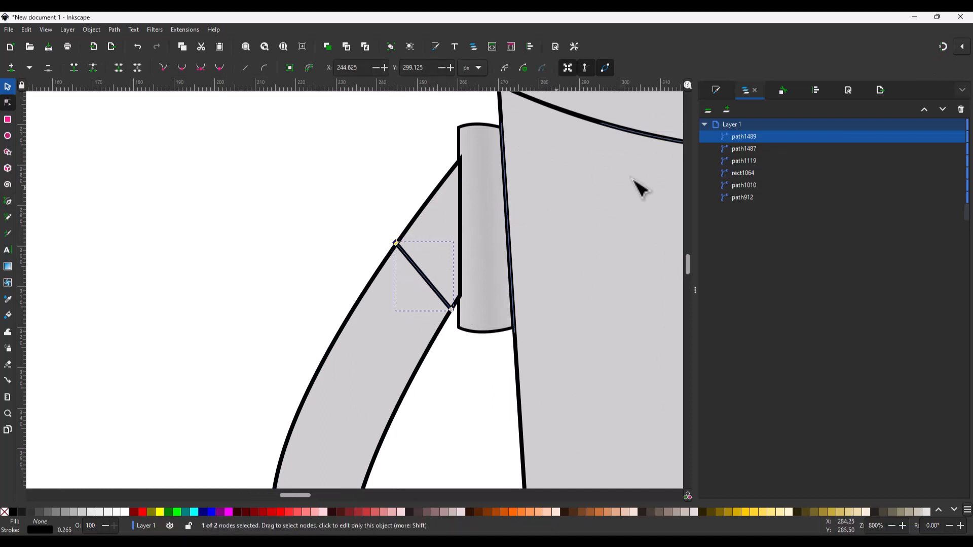
Set the cross line's stroke width to 2 px.
left_click(715, 90)
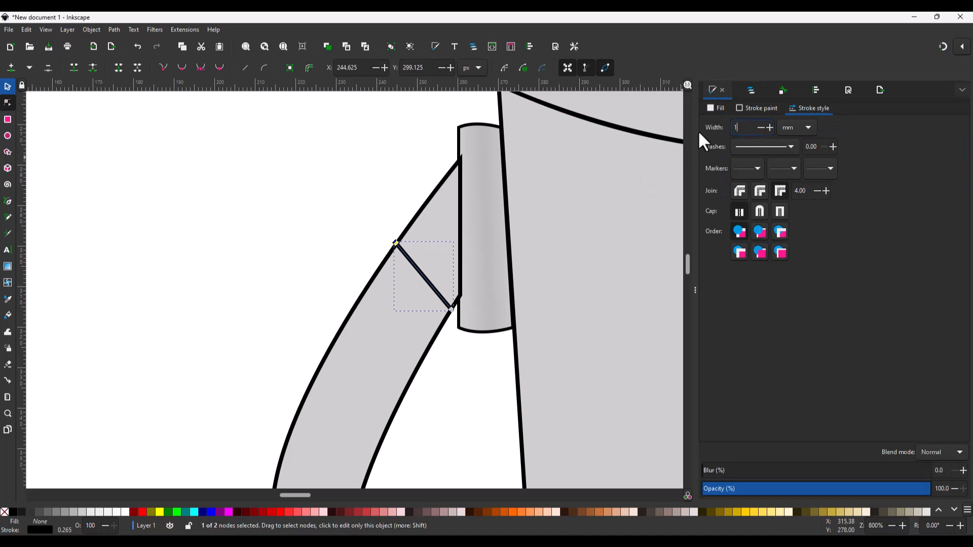
key("Return")
left_click(792, 142)
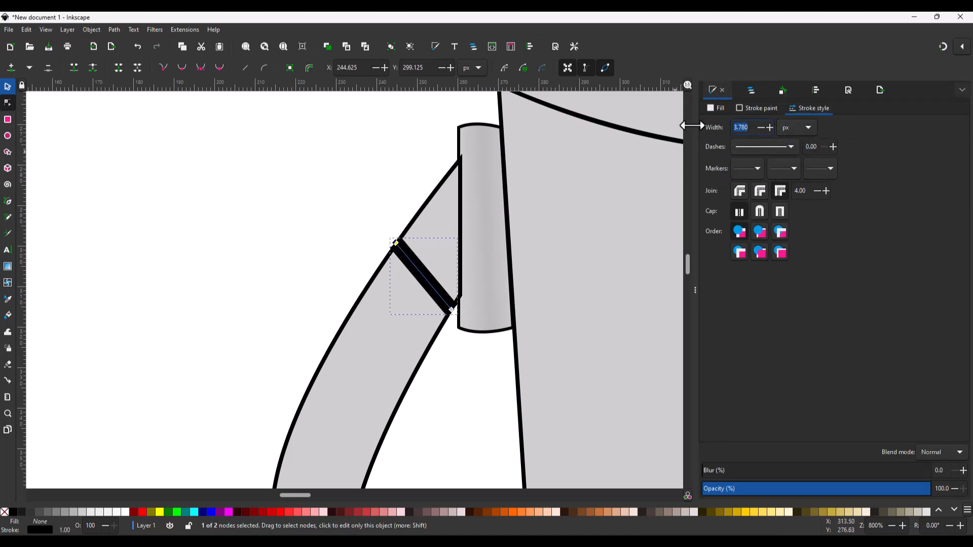
left_click_drag(757, 126, 691, 124)
type("2")
key("Tab")
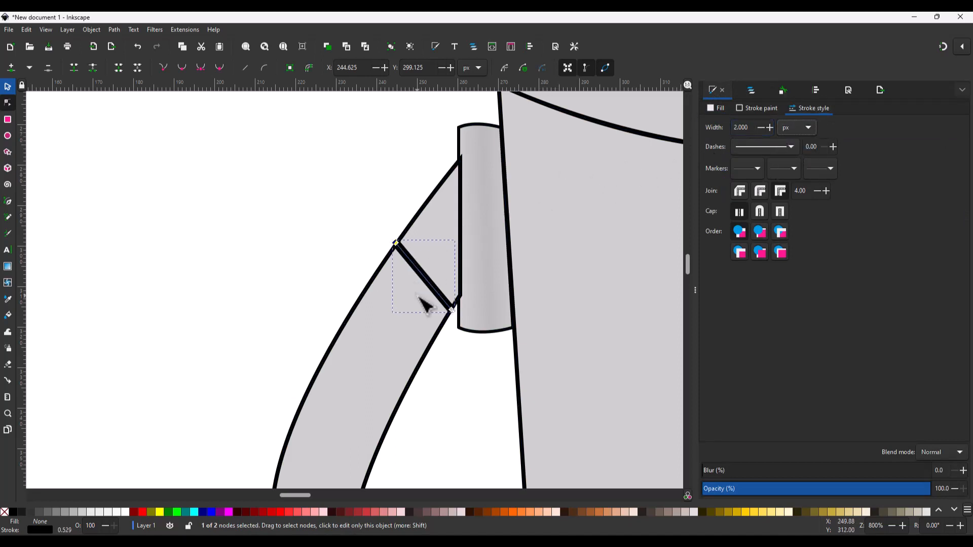
Bow the cross line toward the tab, shift it slightly down the arm and place its inner end at X 257.875, Y 316.125 px.
scroll(422, 293, "down", 2)
left_click_drag(423, 236, 428, 234)
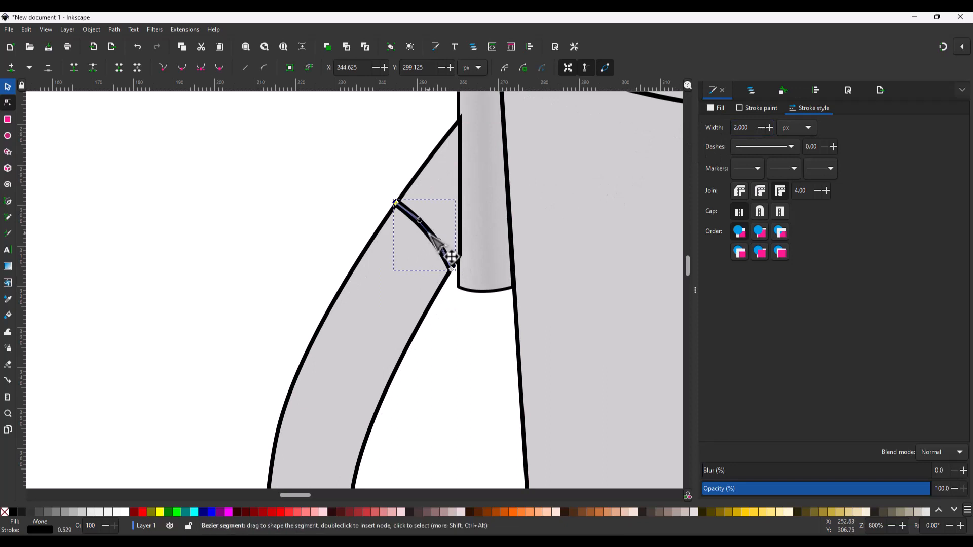
key("ctrl+shift+l")
key("s")
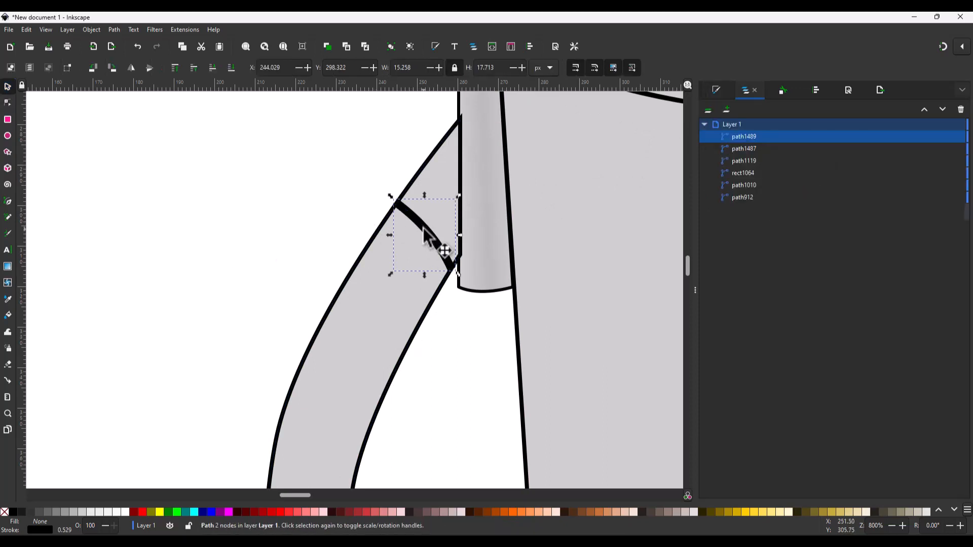
left_click_drag(421, 230, 420, 233)
scroll(437, 255, "up", 2)
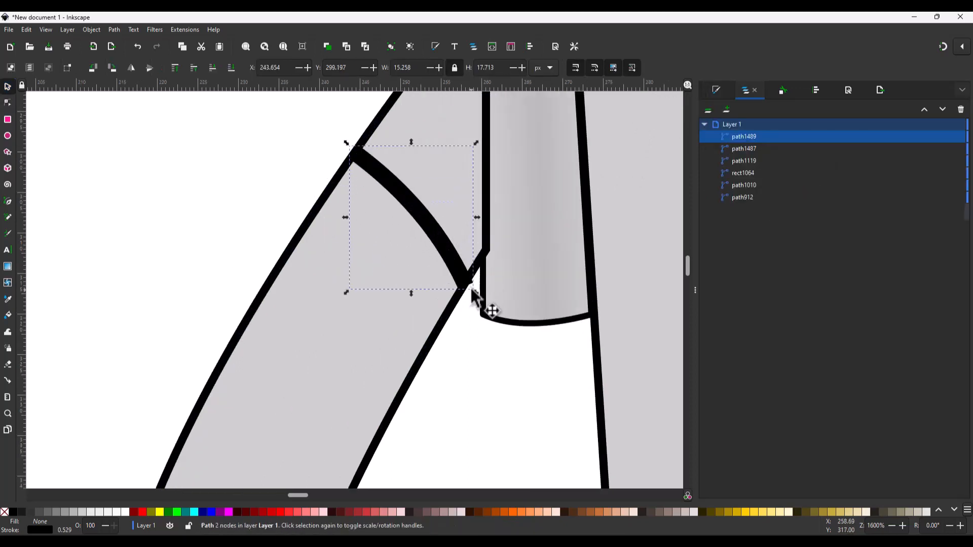
key("n")
Try round end caps on the curved band line.
key("ctrl+shift+f")
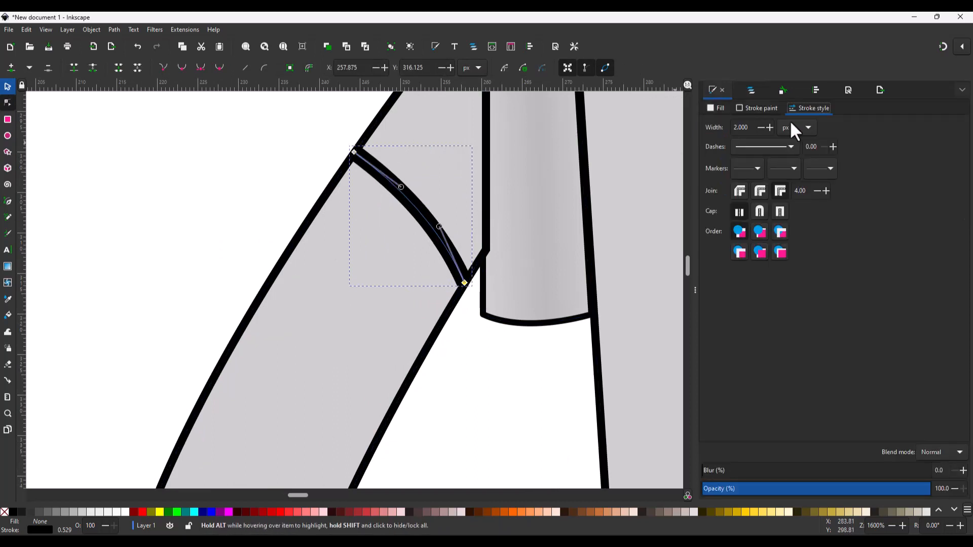
left_click(760, 212)
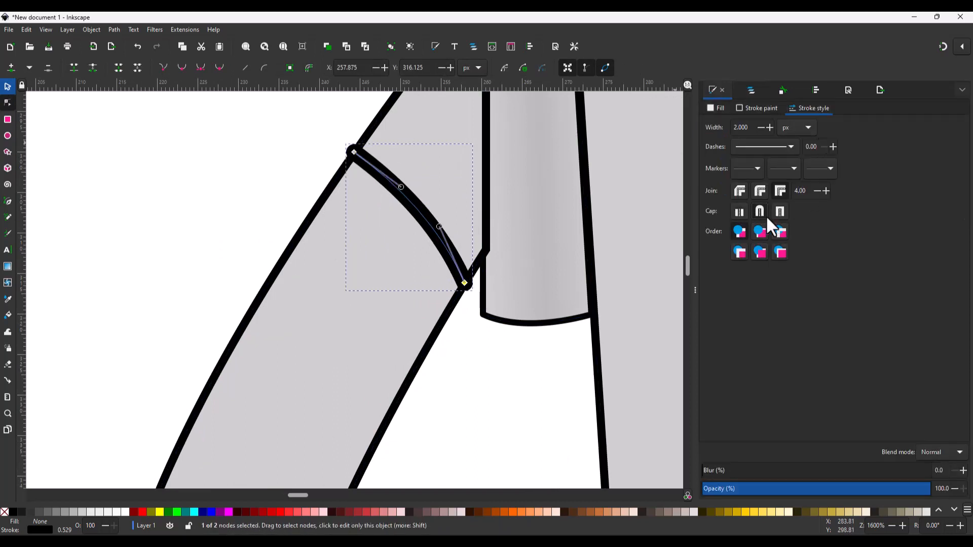
left_click(739, 211)
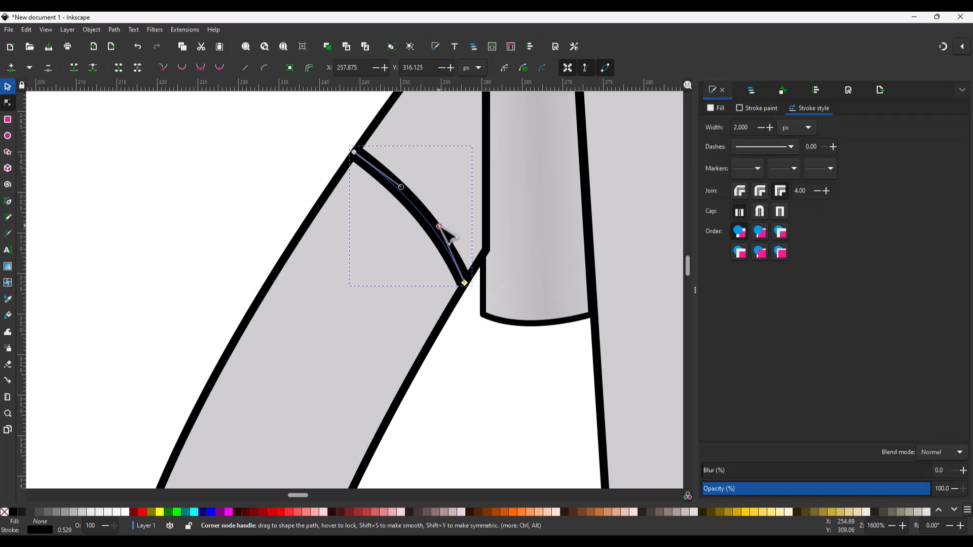
Refine the band's curve and place two copies down the arm, rotating the lower one to follow the bend at about X 225, Y 331.2 px.
mouse_move(439, 227)
left_mouse_down()
mouse_move(380, 337)
mouse_move(358, 340)
left_mouse_up()
key("s")
key("ctrl+d")
scroll(373, 334, "down", 2, "ctrl")
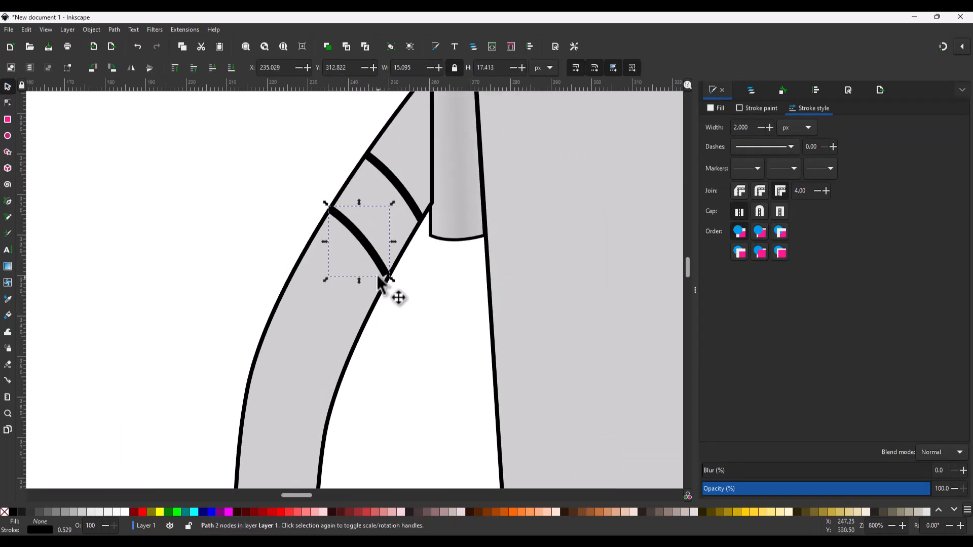
left_click_drag(369, 299, 353, 356)
left_click_drag(339, 335, 344, 326)
Place two more rotated band copies farther down the arm and bend the lower one downward.
scroll(346, 312, "down", 5)
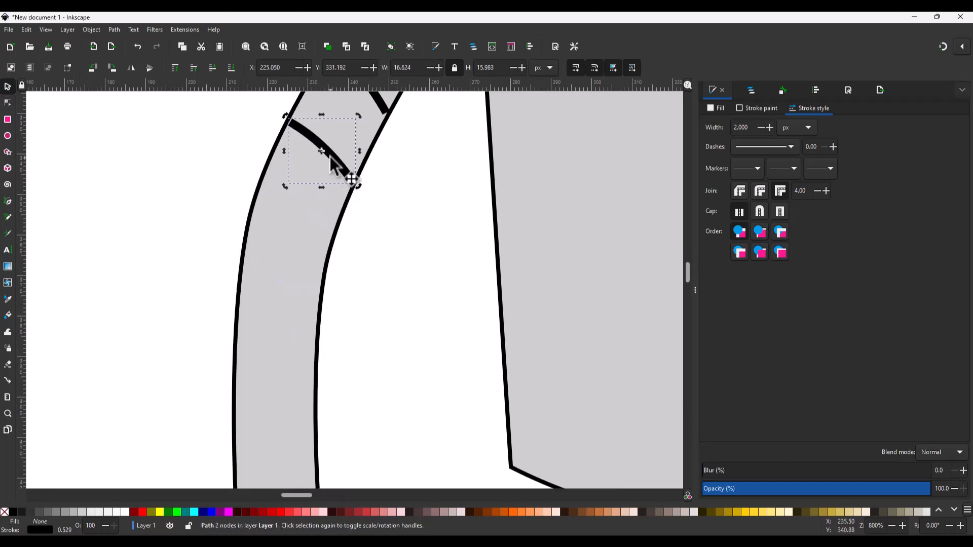
left_click_drag(330, 156, 301, 243)
left_click_drag(329, 274, 338, 262)
left_click_drag(312, 245, 322, 355)
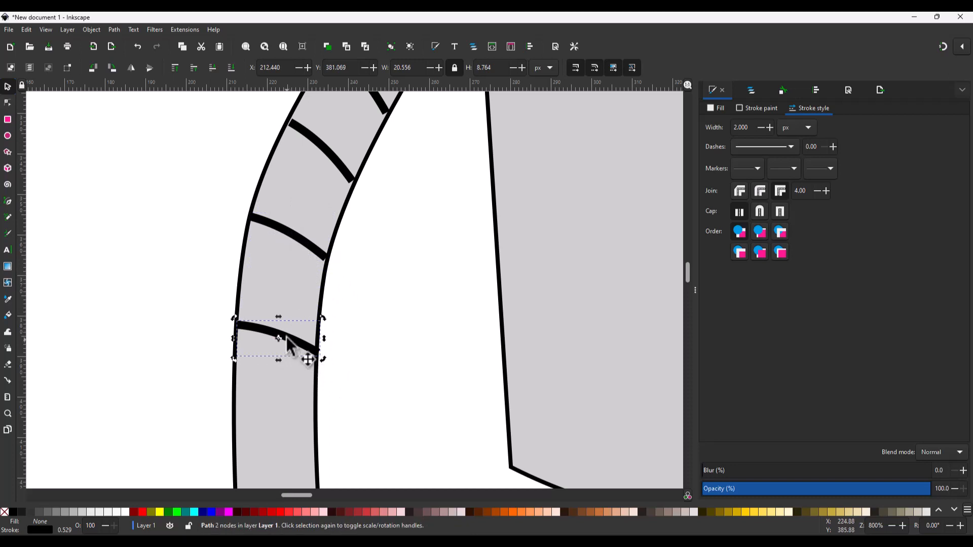
key("n")
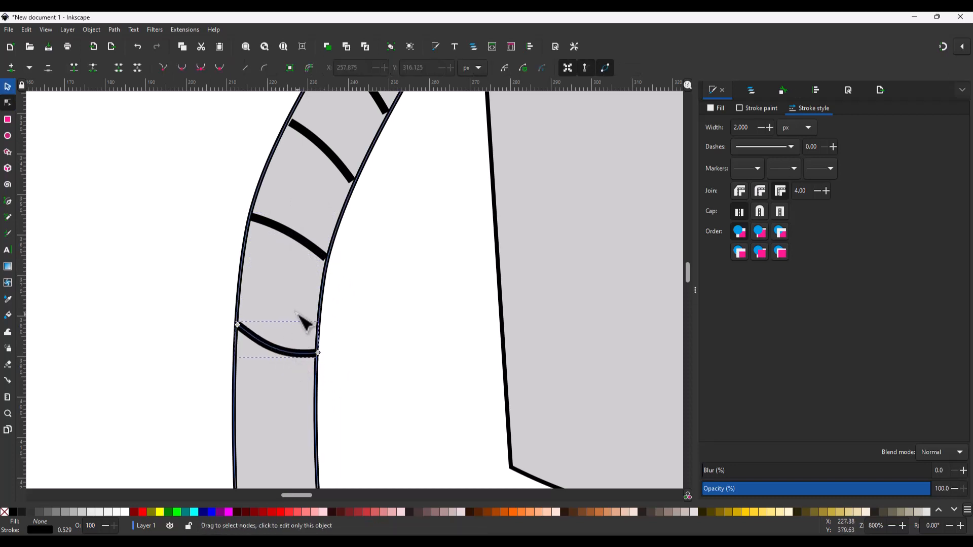
Add a band between the two lowest ones at about X 212.8, Y 369.7 px and straighten it.
scroll(304, 218, "down", 2)
key("s")
left_click_drag(300, 200, 218, 201)
left_click(291, 257)
key("n")
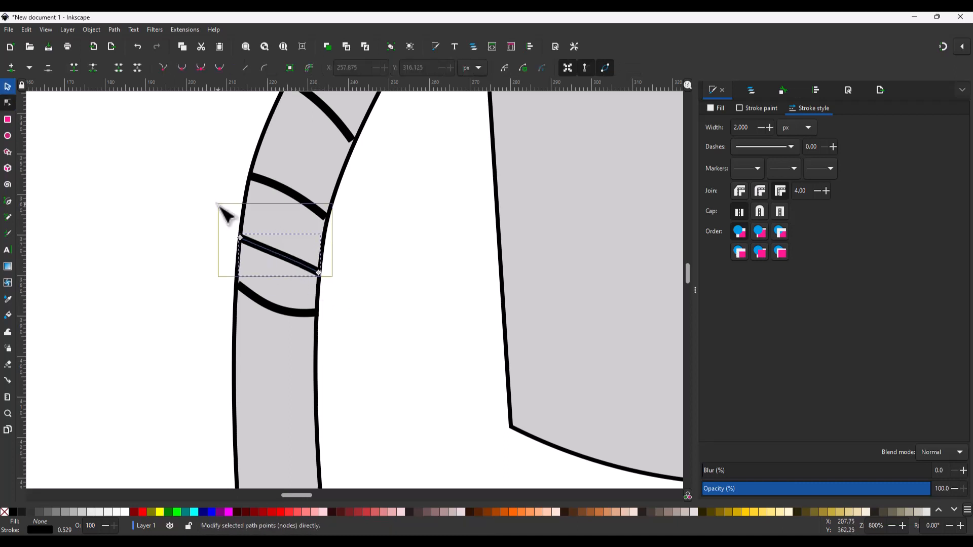
key("s")
Add three copies of the downward-curved band toward the foot, rotated to fit the arm, the lowest at about X 212.8, Y 442.6 px.
left_click(274, 312)
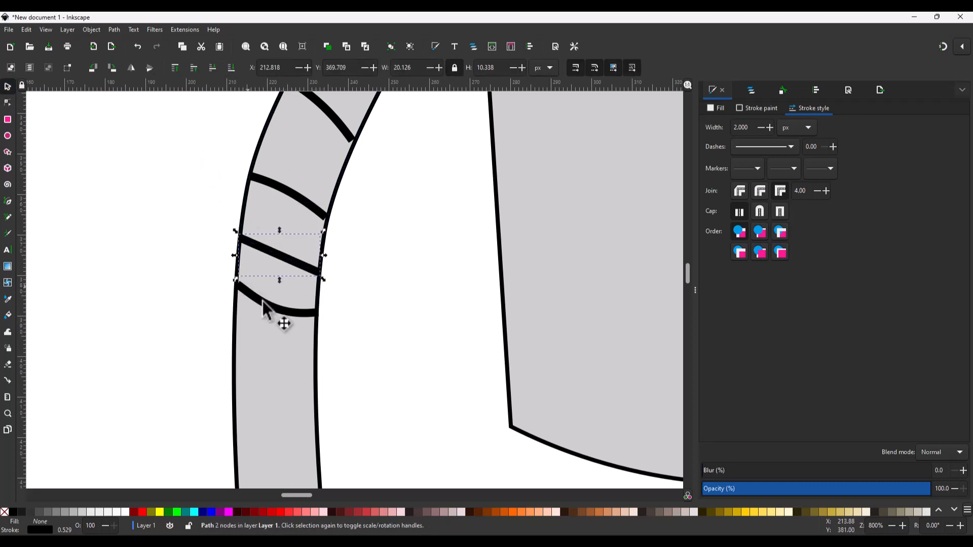
left_click_drag(267, 308, 264, 406)
key("ctrl+d")
scroll(268, 372, "down", 4)
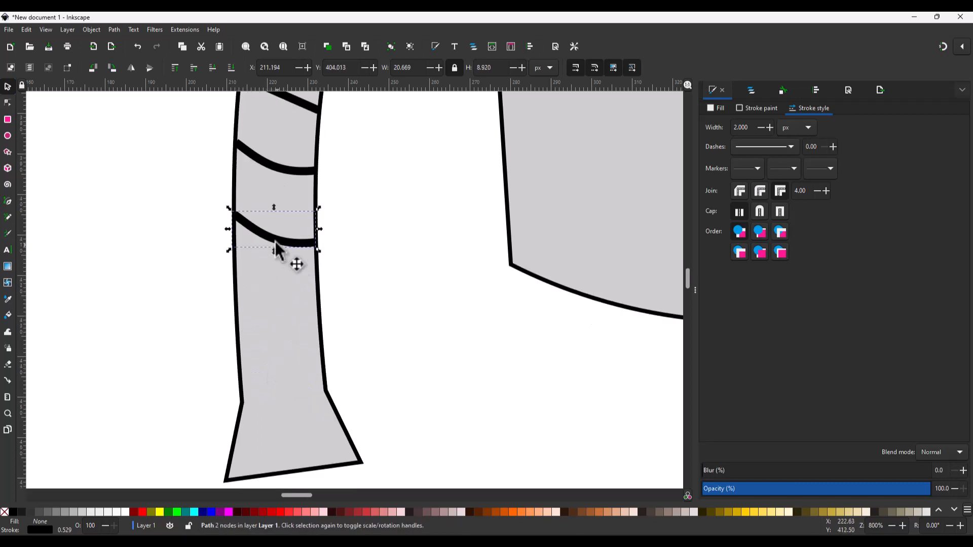
key("ctrl+d")
left_click_drag(275, 243, 333, 401)
left_click(280, 311)
key("ctrl+d")
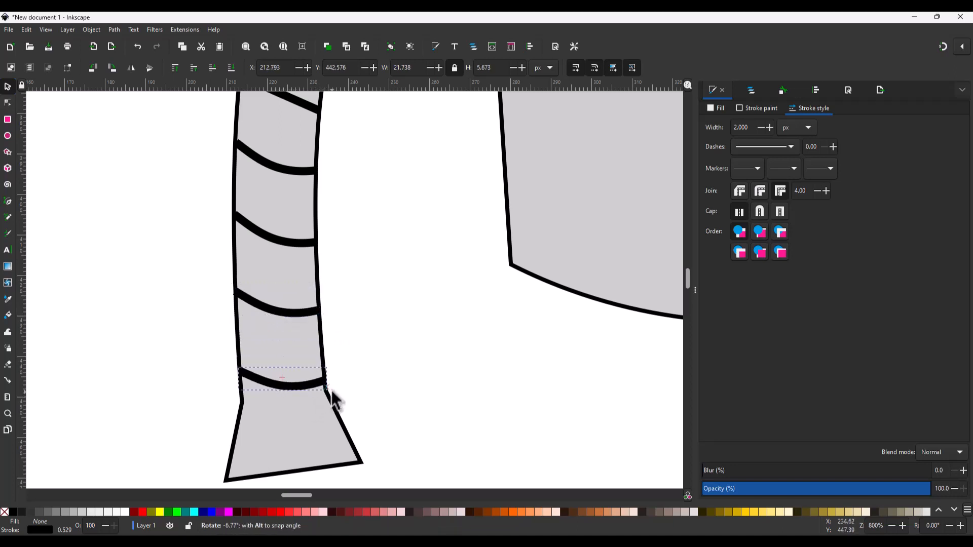
Flatten the lowest band, move it down to the foot's bend and place its outer end at about X 213.5, Y 448.5 px.
key("n")
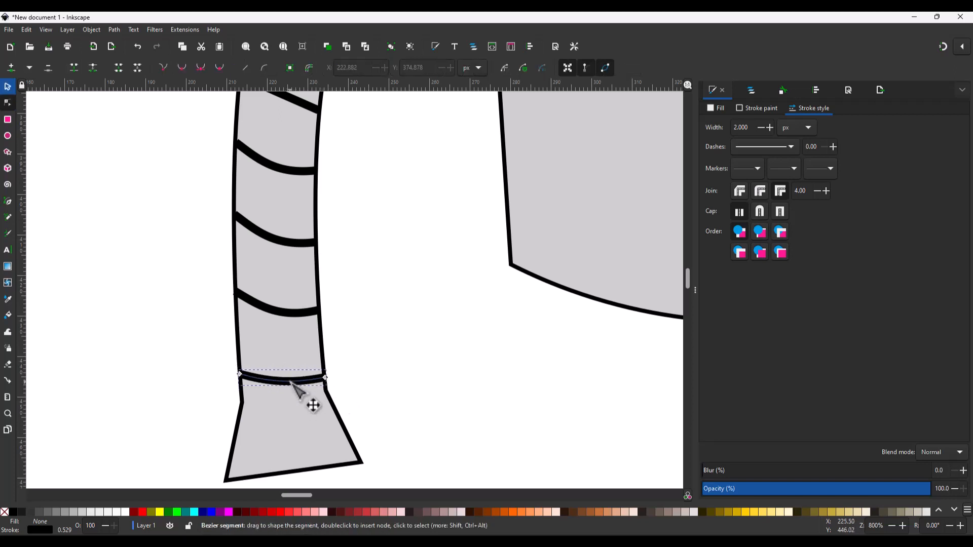
key("s")
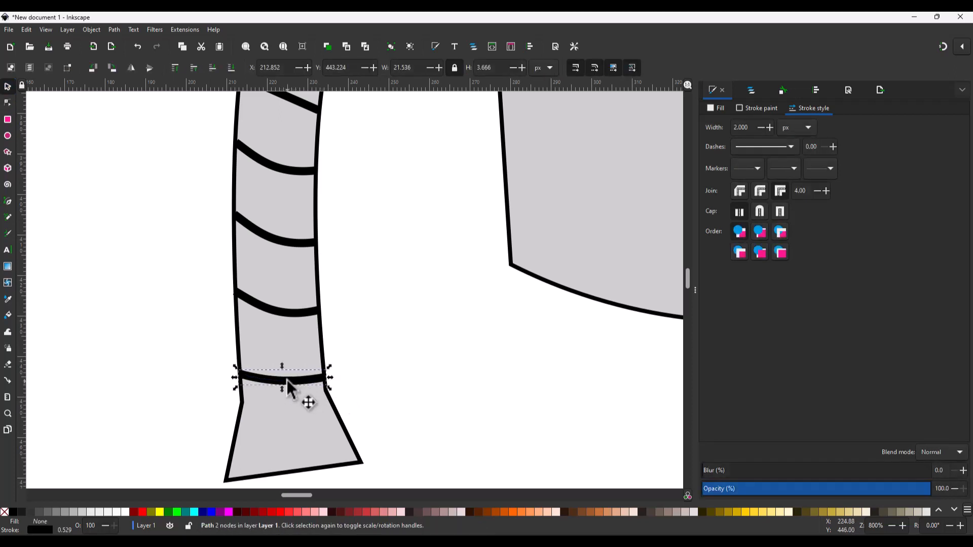
left_click_drag(286, 379, 309, 394)
left_click(291, 390)
key("n")
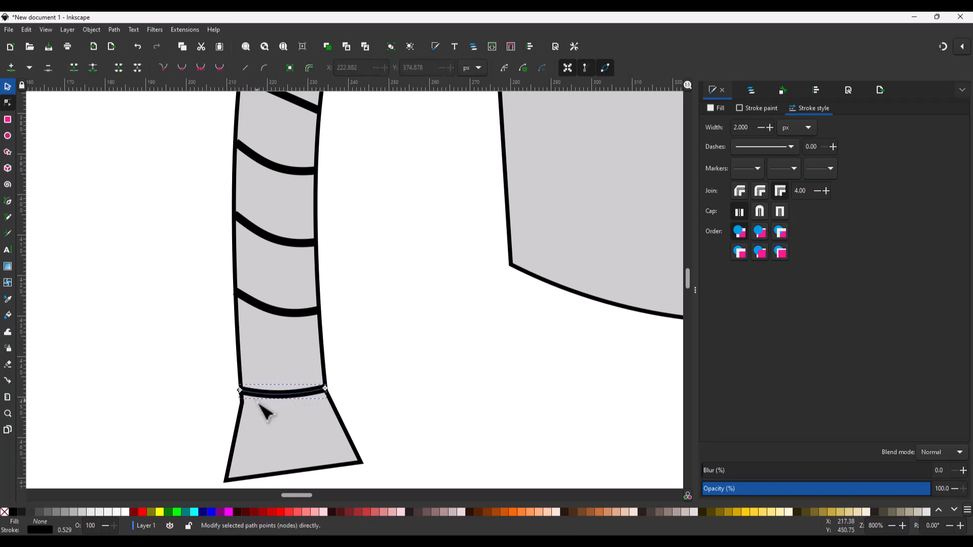
scroll(258, 402, "up", 3)
left_click_drag(210, 371, 212, 372)
Soften the curve of the second band above the foot by adjusting both of its curve handles.
scroll(340, 274, "up", 8)
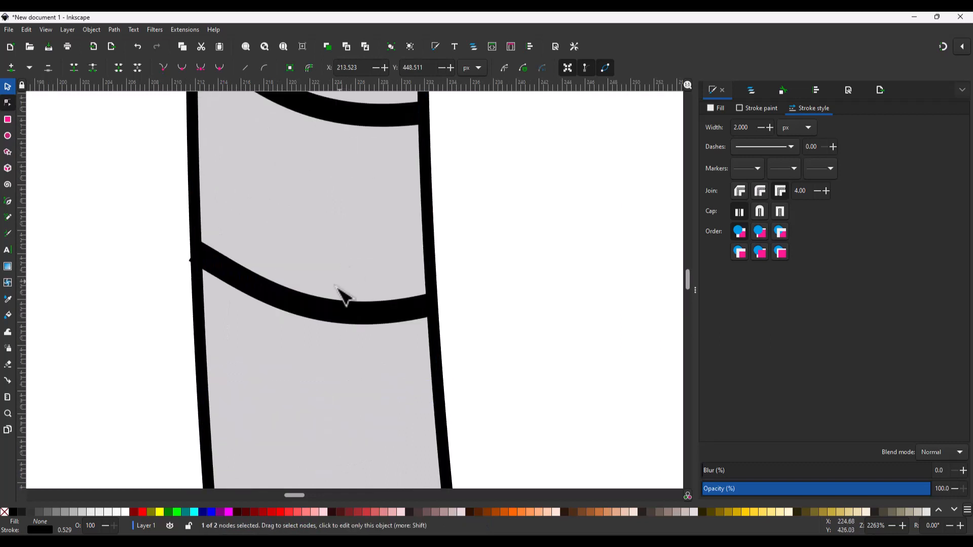
left_click(224, 272)
left_click(194, 251)
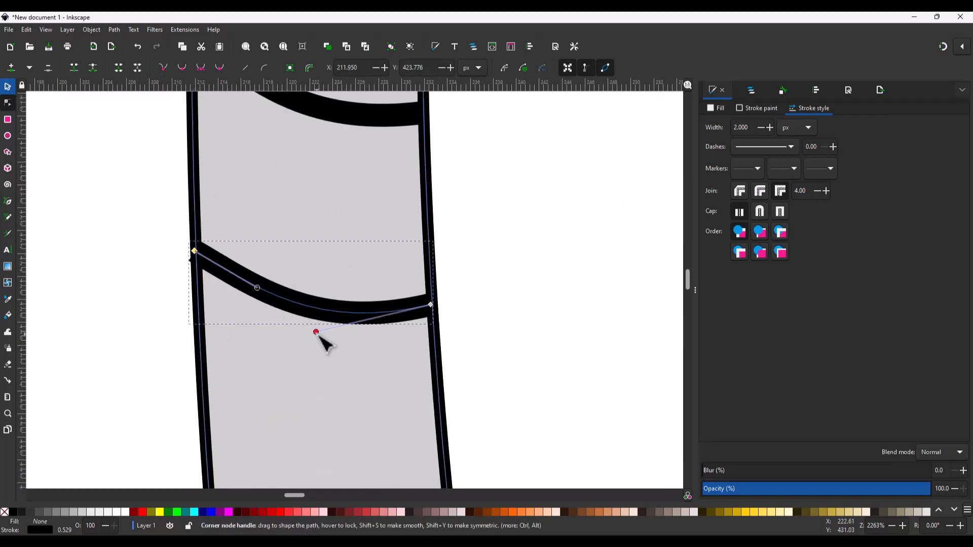
left_click_drag(315, 331, 319, 311)
left_click_drag(257, 288, 304, 276)
Move the outer end of the third band above the foot to about X 211.4, Y 405.6 px and flatten its curve.
scroll(266, 262, "up", 8)
left_click(254, 243)
left_click(193, 196)
left_click_drag(251, 239, 248, 245)
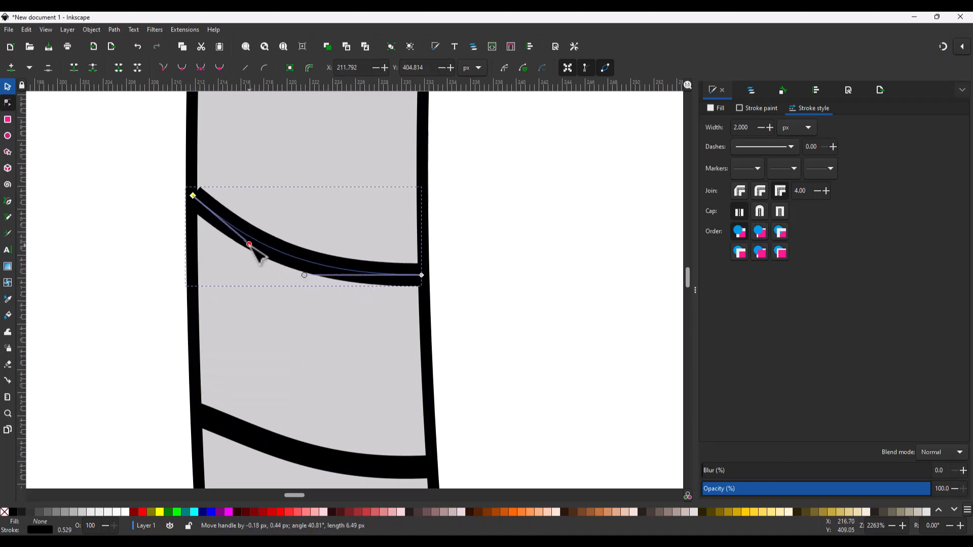
left_click_drag(193, 196, 189, 206)
left_click_drag(245, 253, 259, 234)
left_click_drag(305, 275, 300, 268)
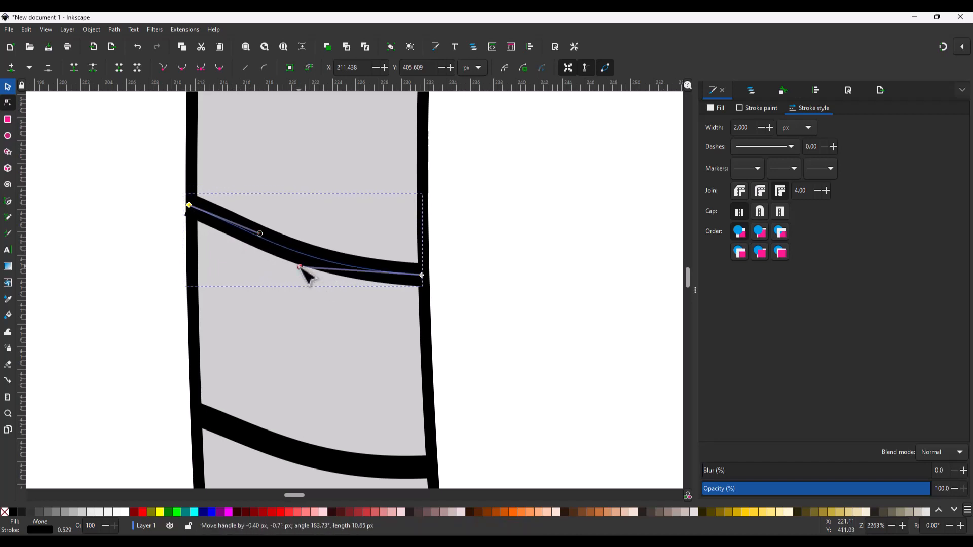
Extend the outer end of the third band from the top to about X 224.2, Y 331.1 px and the second band's inner end to the arm's edge.
scroll(299, 304, "down", 3)
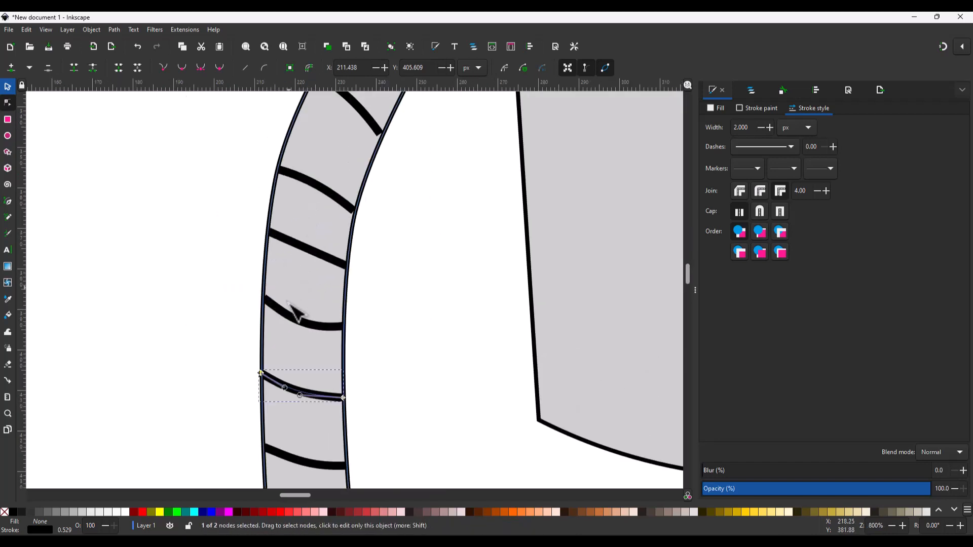
scroll(358, 256, "up", 5)
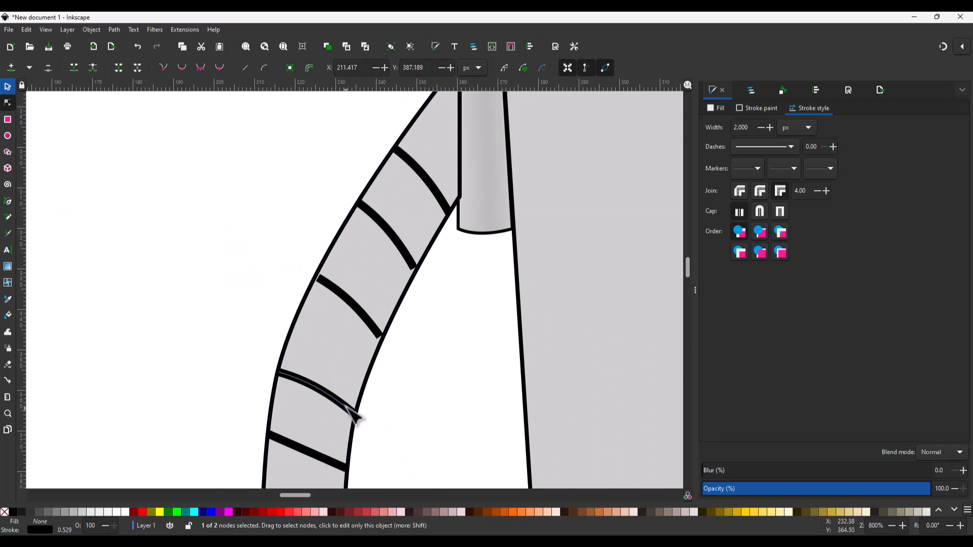
left_click(341, 302)
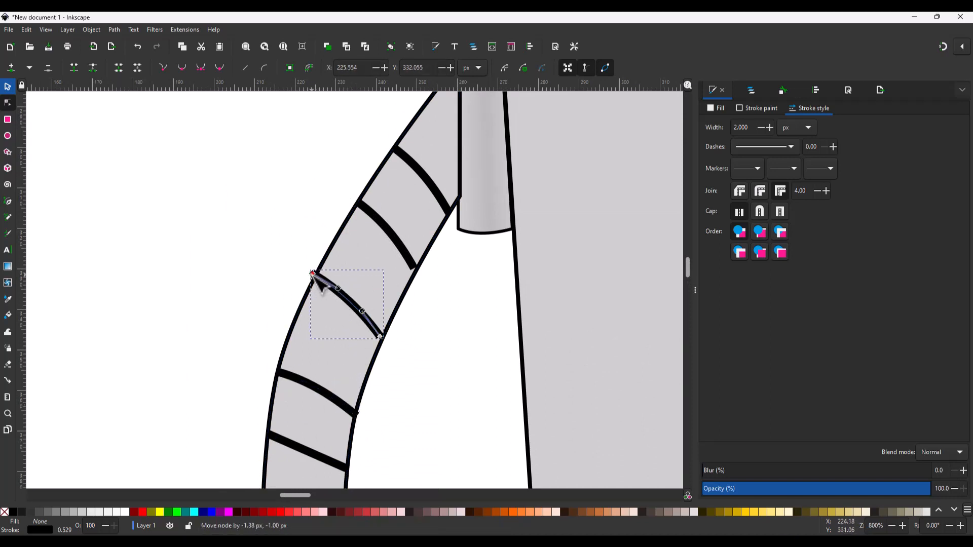
left_click(415, 269)
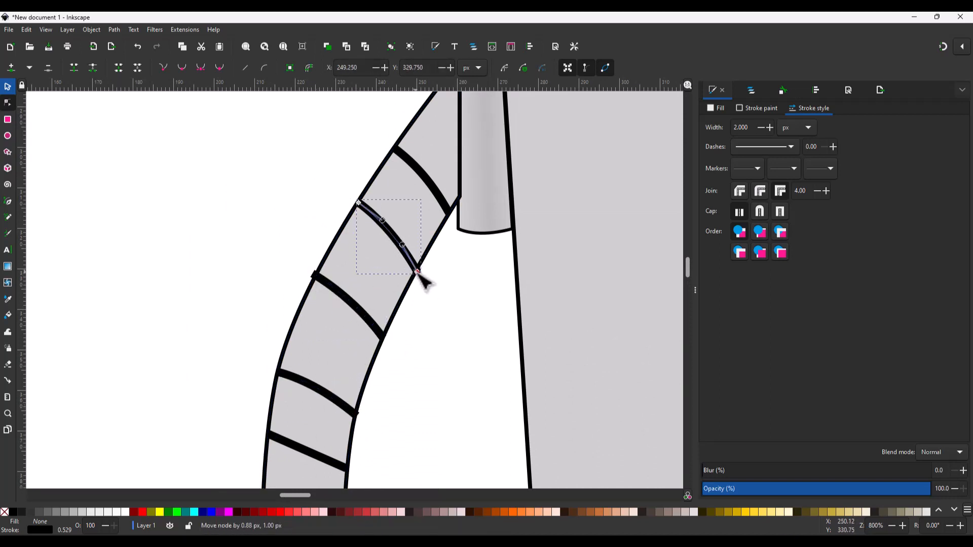
Try raising the arm shape to the top of the stacking order, above its bands.
key("s")
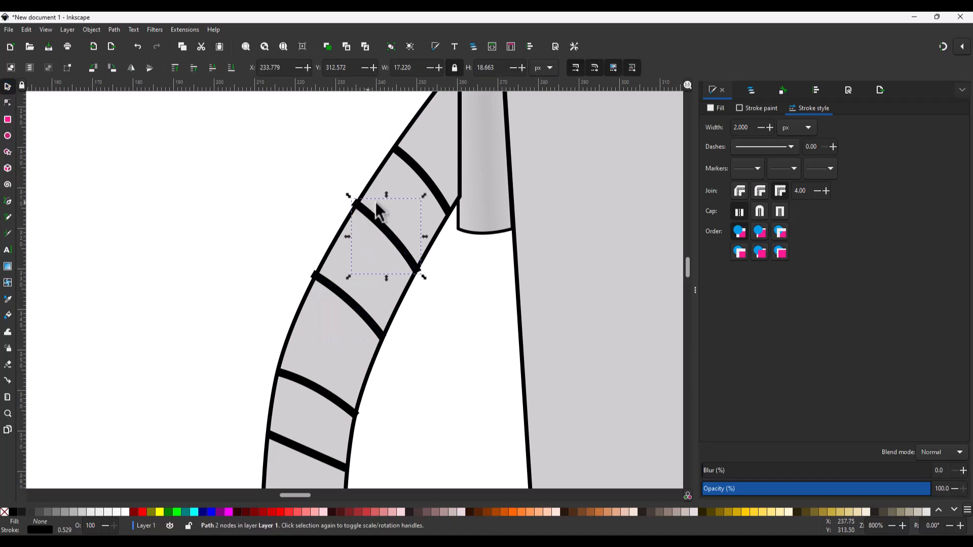
left_click(435, 238)
key("Home")
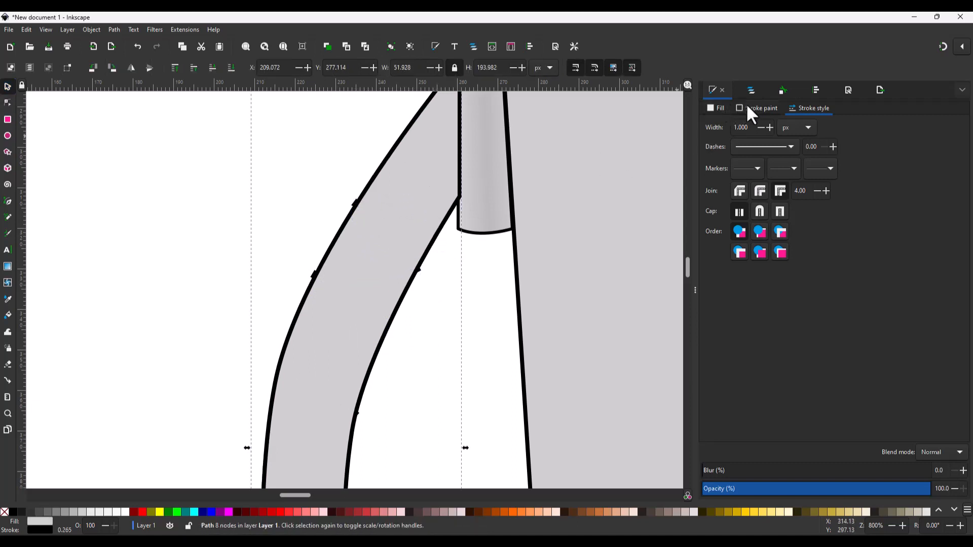
key("ctrl+z")
Try to combine all nine arm bands into one path and delete the segments between their selected nodes.
left_click(751, 91)
left_click_drag(750, 134, 745, 234)
key("ctrl+k")
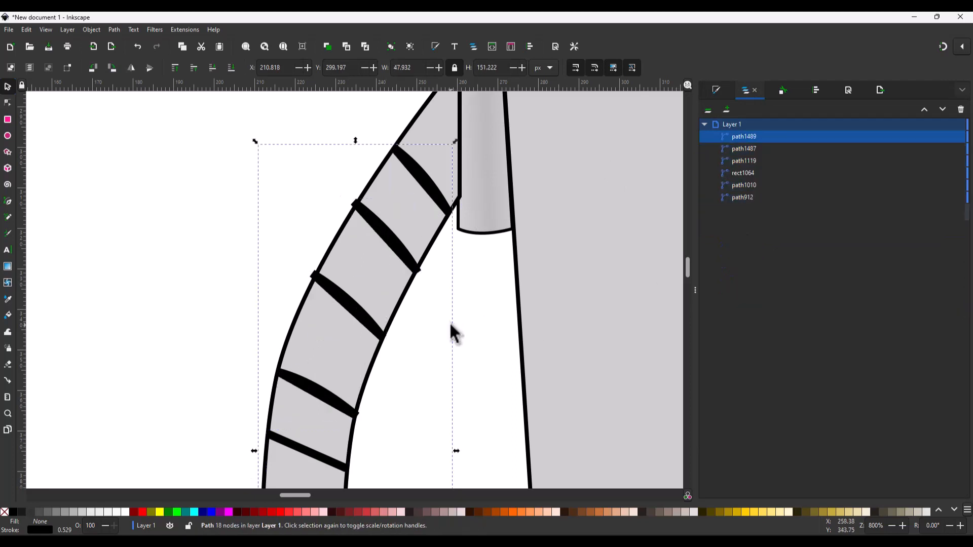
scroll(452, 332, "down", 3)
key("n")
key("ctrl+a")
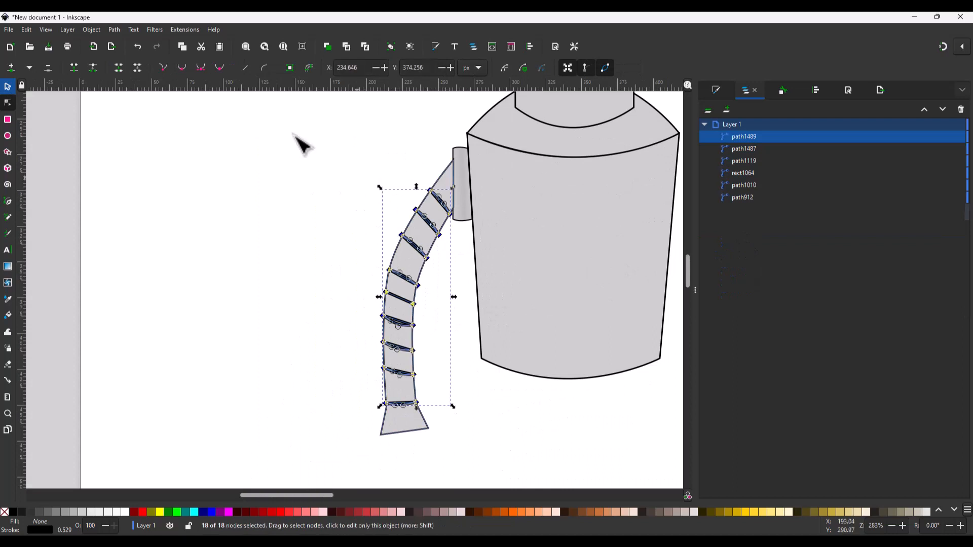
left_click(137, 68)
key("ctrl+z")
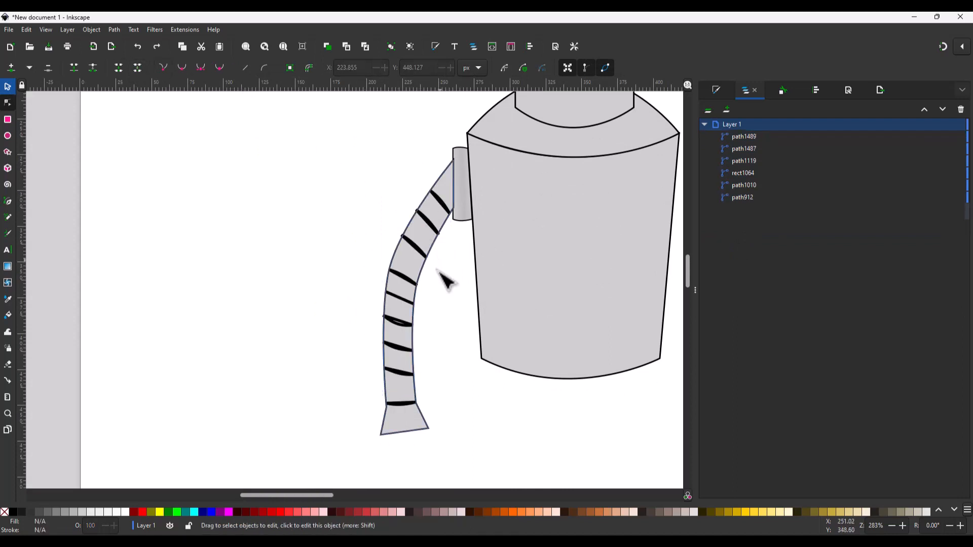
scroll(436, 310, "up", 2)
key("ctrl+z")
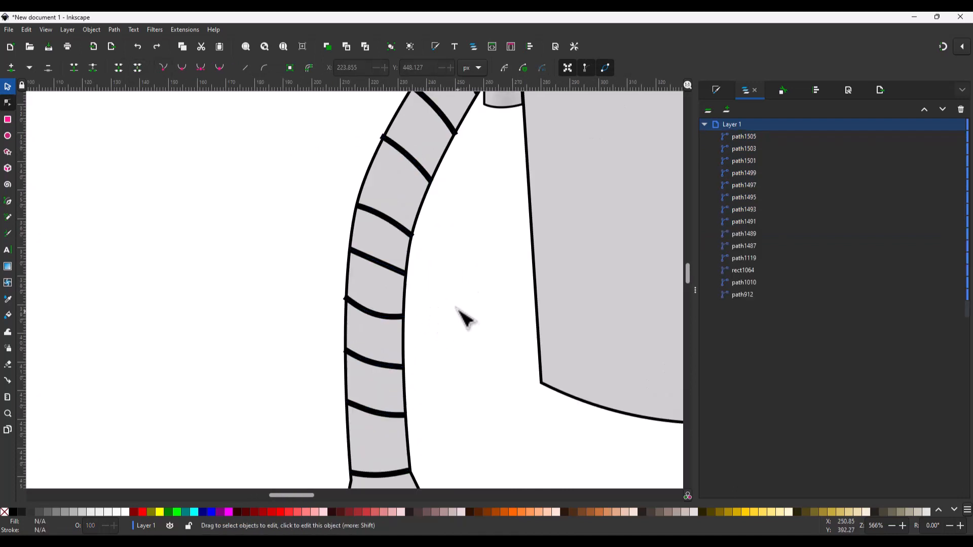
Try to combine the two lowest bands into one path and remove a segment between their nodes.
scroll(431, 345, "down", 2)
left_click(400, 433)
key("s")
left_click(398, 373, "shift")
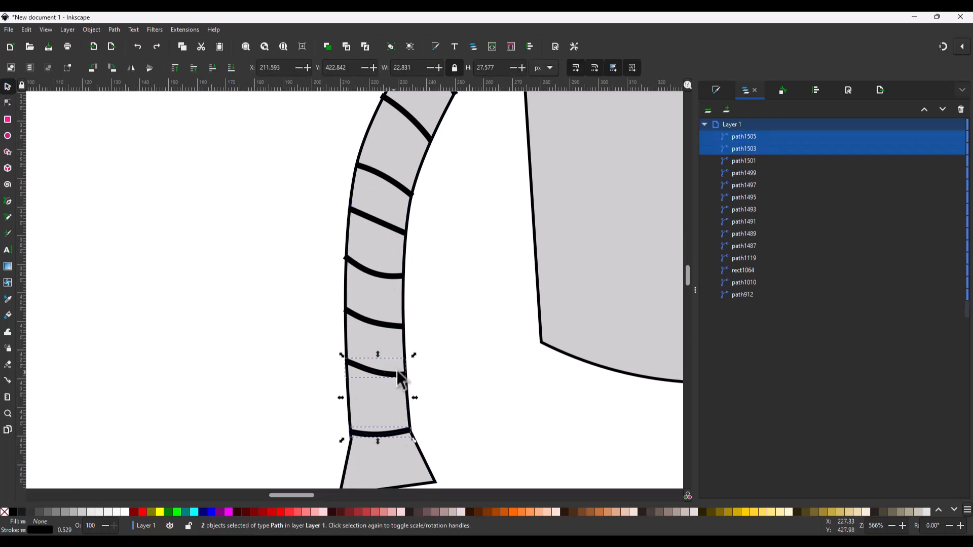
key("ctrl+k")
key("n")
left_click(405, 374)
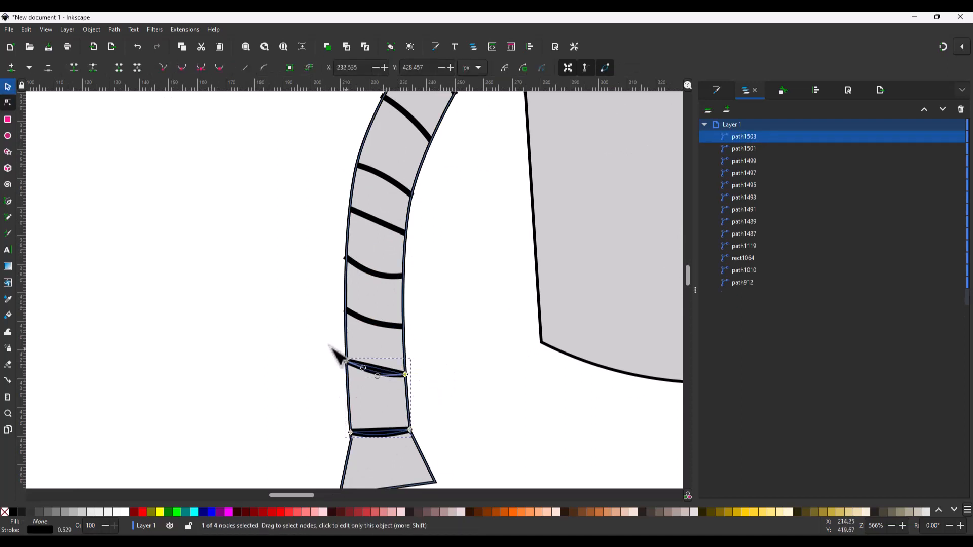
left_click(138, 67)
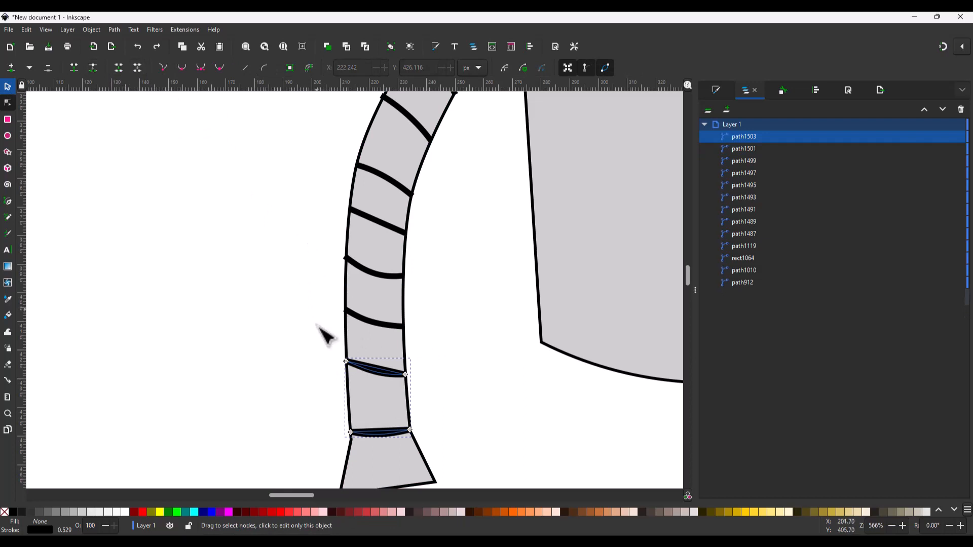
left_click_drag(320, 324, 417, 385)
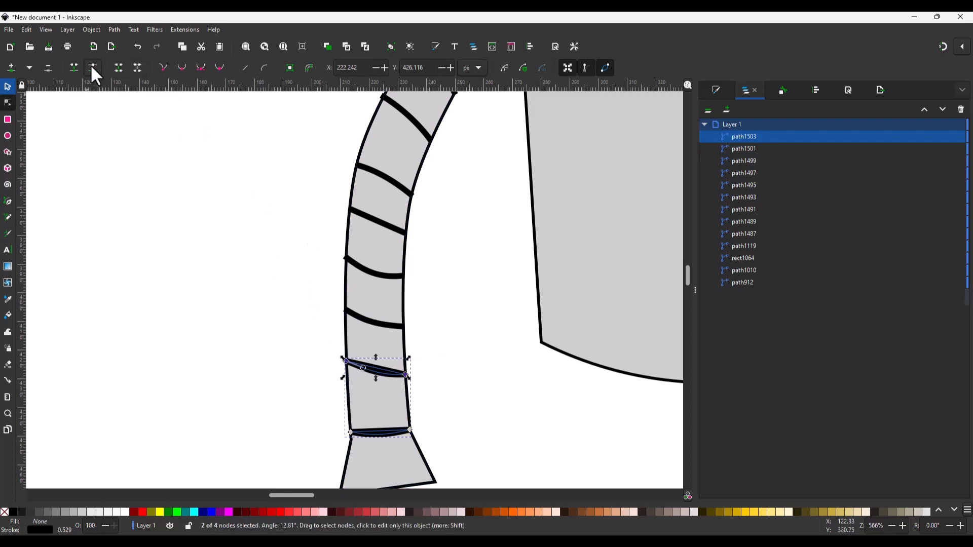
key("ctrl+z")
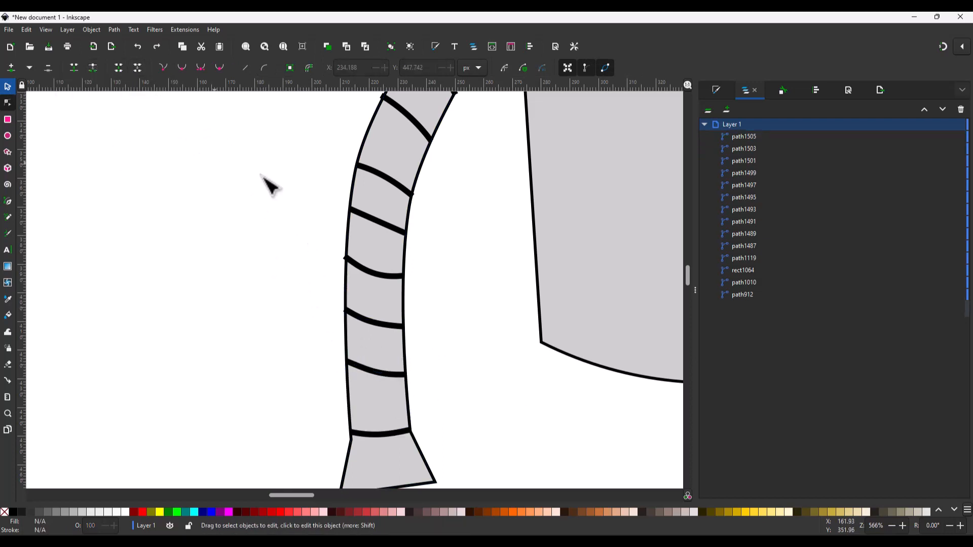
Group all nine curved bands on the arm.
left_click(379, 376)
key("s")
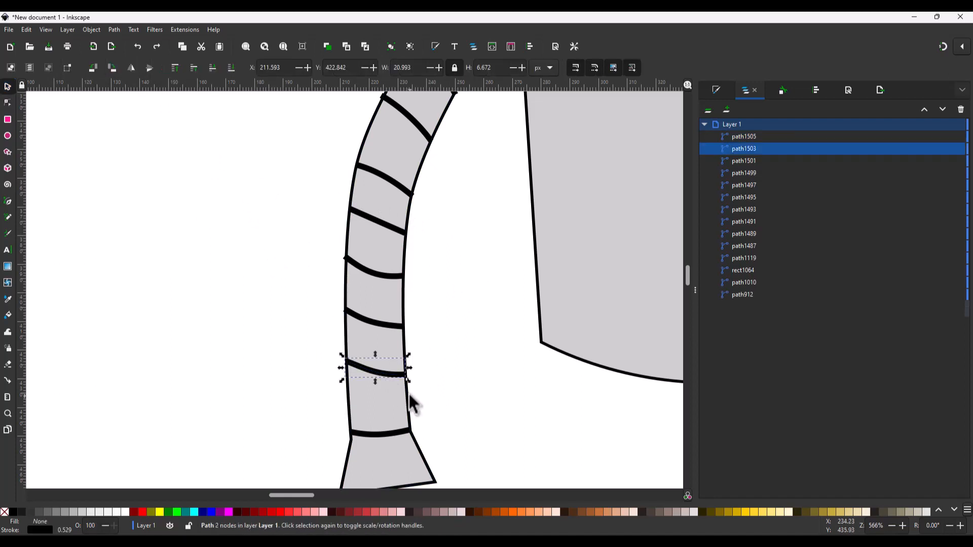
left_click(395, 433, "shift")
left_click(389, 325, "shift")
left_click(386, 275, "shift")
left_click(388, 225, "shift")
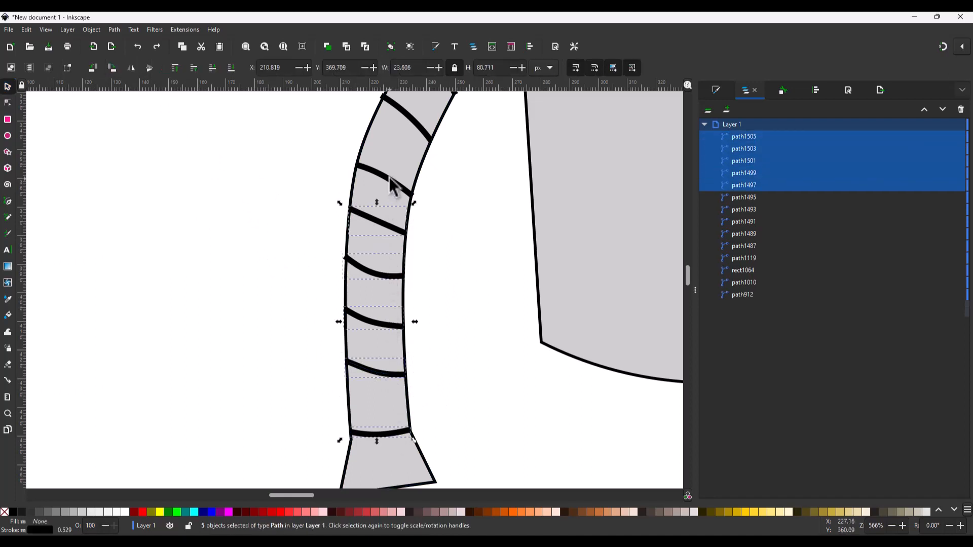
left_click(393, 186, "shift")
scroll(393, 187, "up", 5)
left_click(446, 297, "shift")
left_click(463, 254, "shift")
left_click(479, 259, "shift")
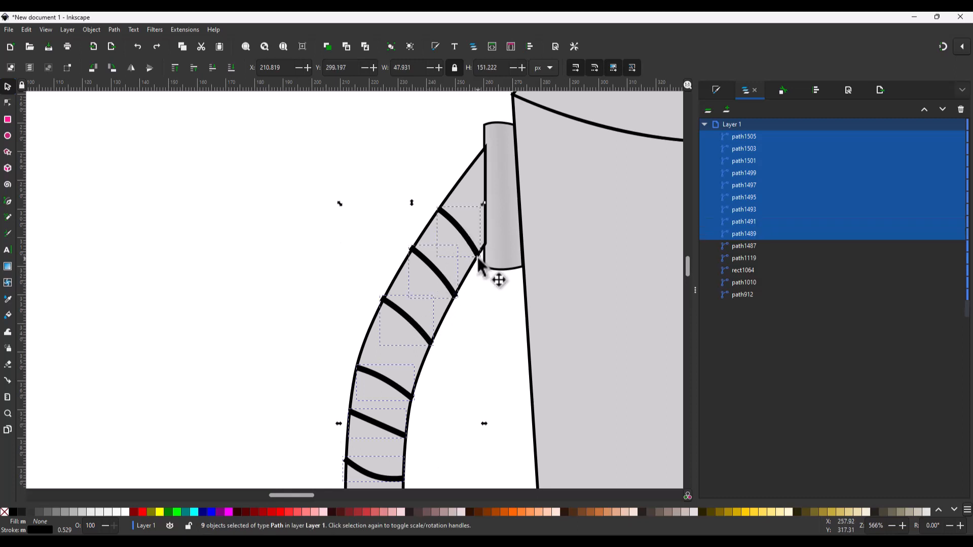
key("ctrl+g")
Copy the arm shape and paste the duplicate in place above the band group.
left_click(462, 174)
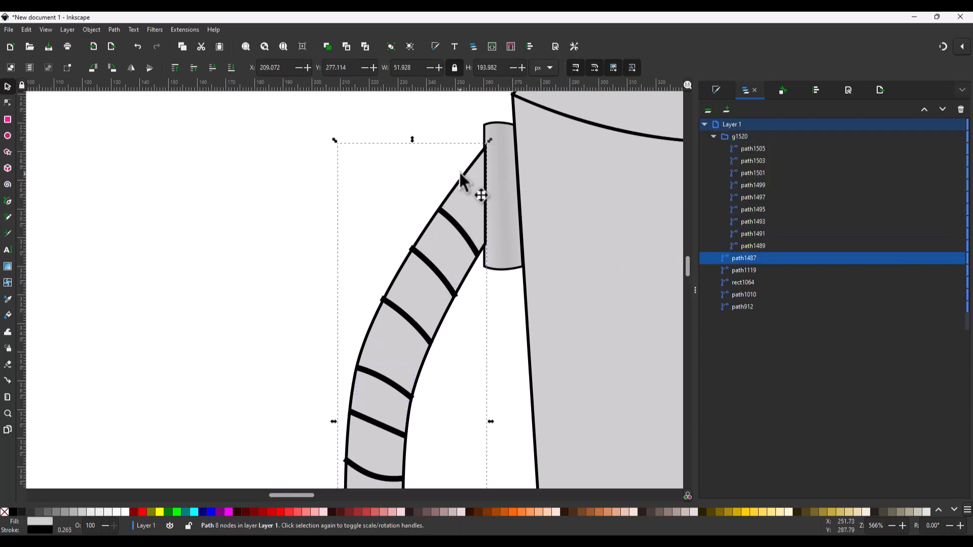
key("ctrl+c")
key("ctrl+alt+v")
Try clipping the band group with the pasted arm shape.
left_click(751, 147, "shift")
right_click(753, 147)
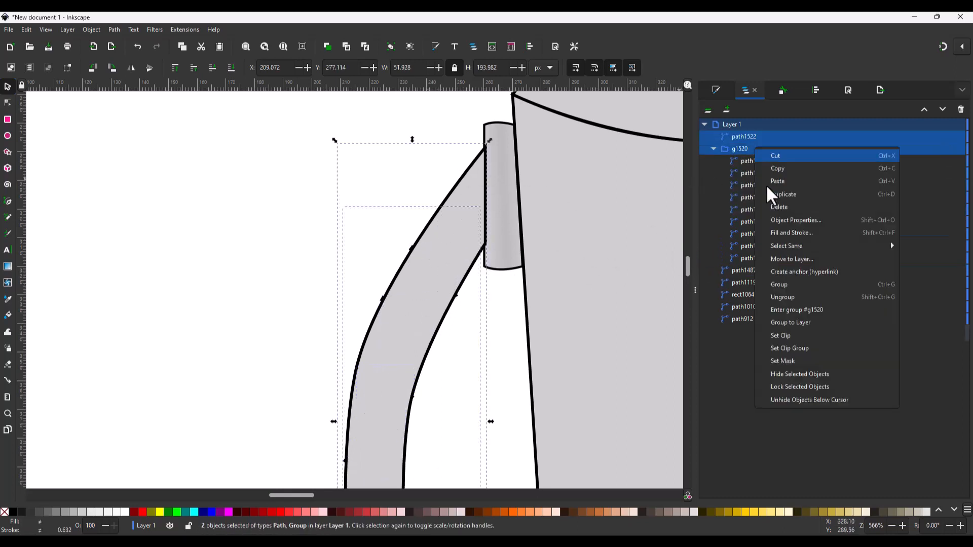
left_click(809, 335)
scroll(493, 319, "down", 5)
scroll(485, 314, "up", 4)
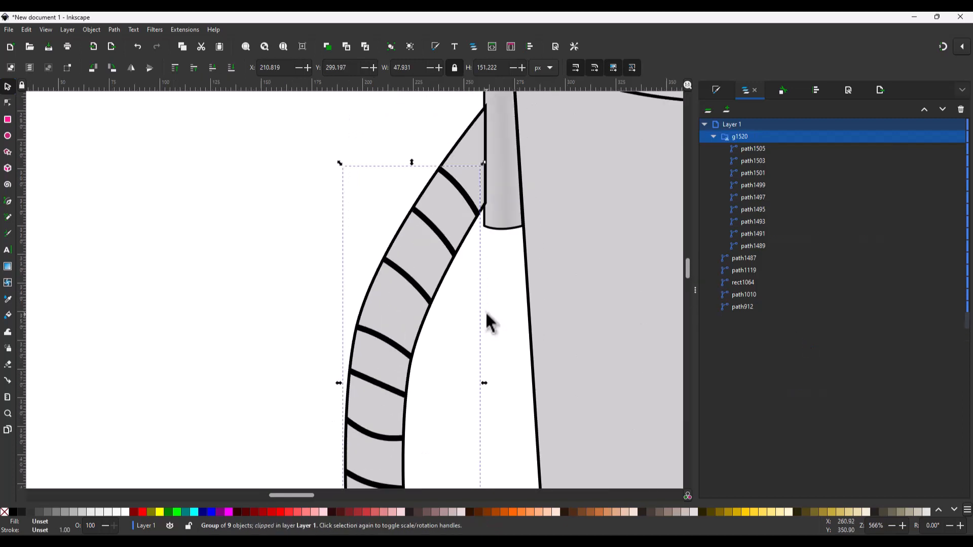
scroll(485, 313, "down", 3)
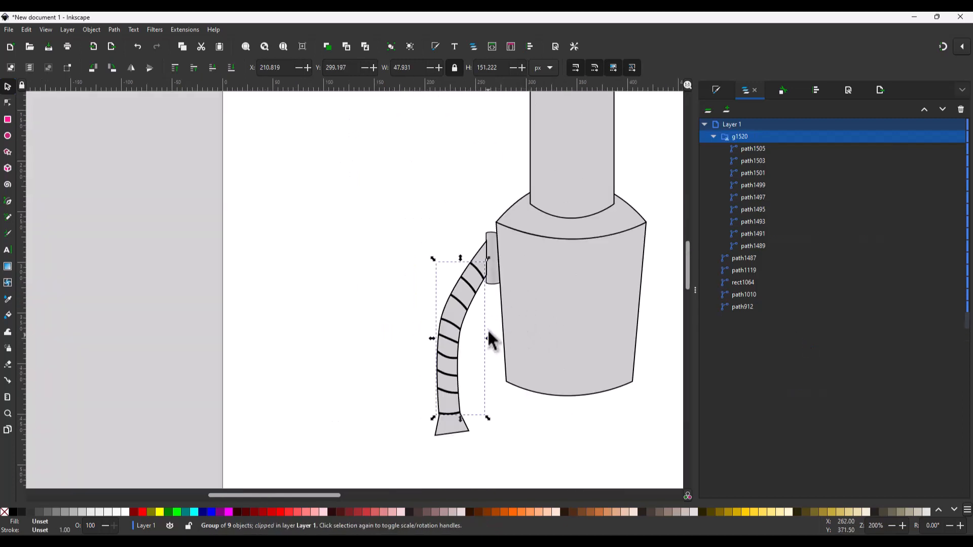
key("ctrl+z")
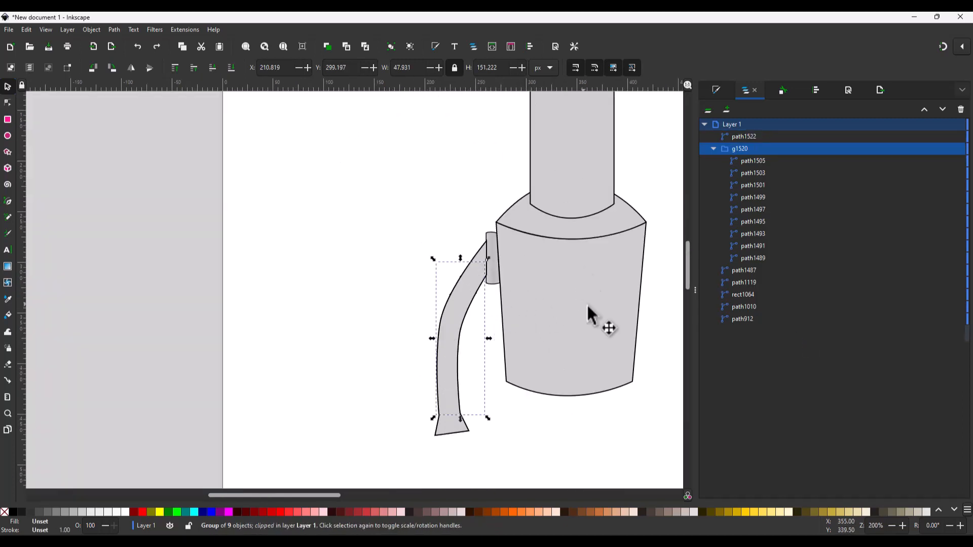
Widen the copied arm toward the body, spreading its two corners at the tab and rounding its upper outer curve.
double_click(459, 337)
mouse_move(444, 331)
left_mouse_down()
mouse_move(447, 313)
mouse_move(463, 333)
left_mouse_up()
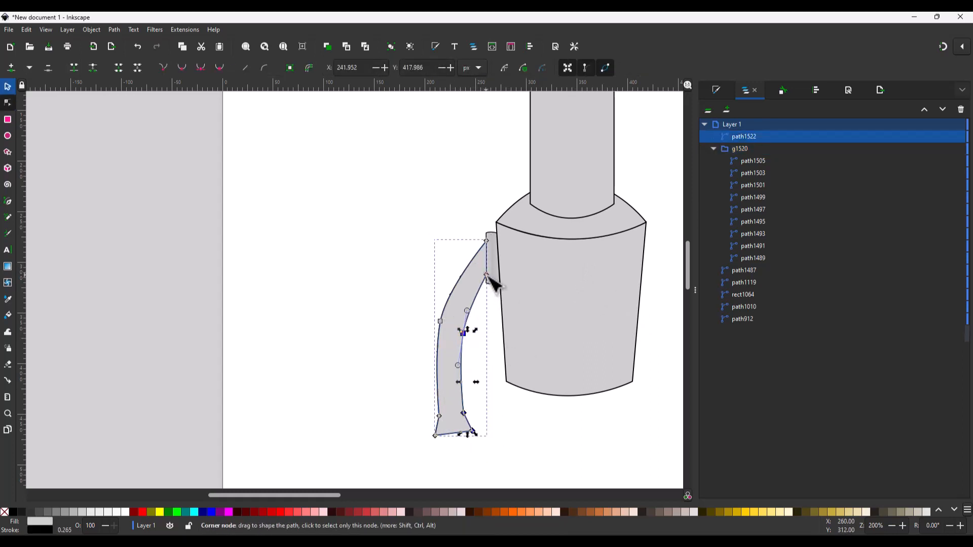
left_click_drag(486, 275, 486, 279)
left_click_drag(486, 241, 486, 238)
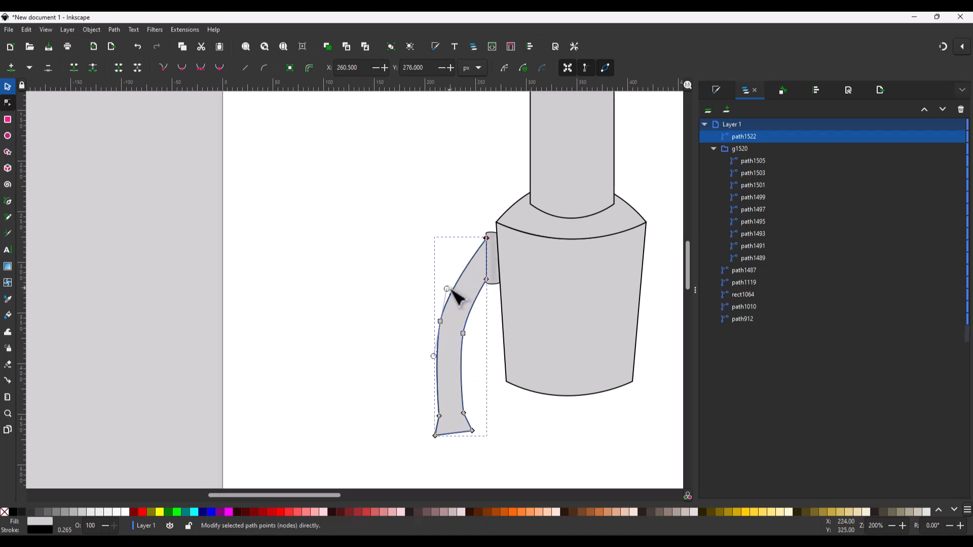
left_click_drag(448, 290, 459, 278)
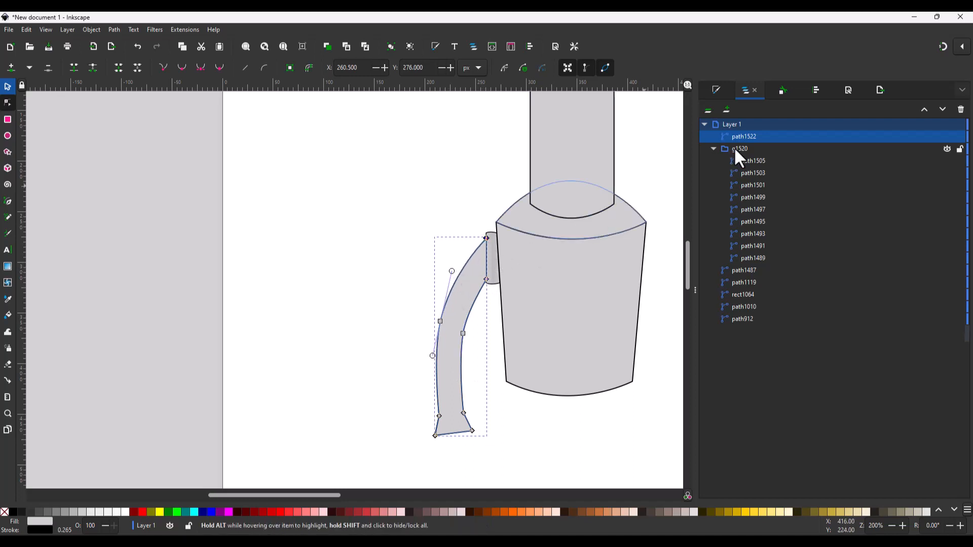
Delete the original arm path and place a duplicate of the reshaped arm directly below the band group.
left_click(755, 270)
key("s")
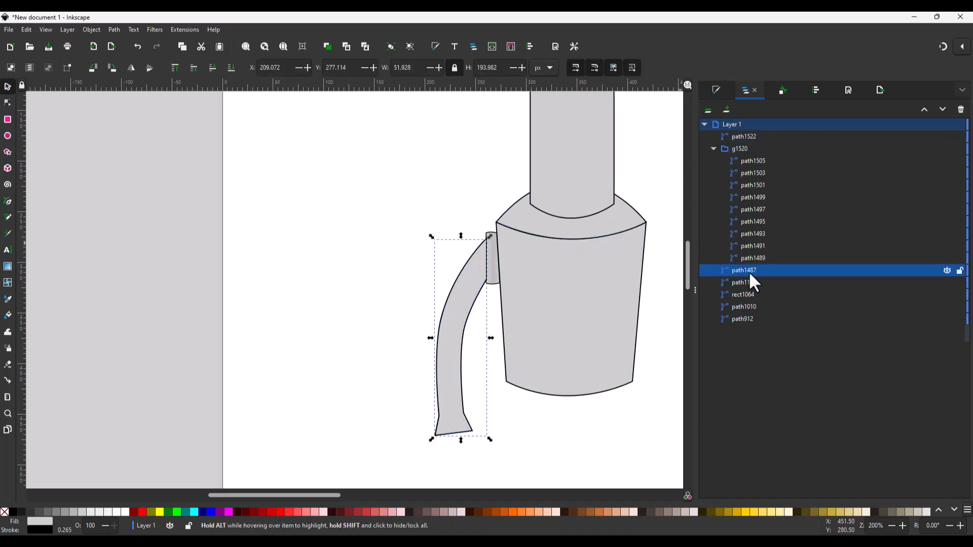
key("Delete")
left_click(747, 136)
key("ctrl+d")
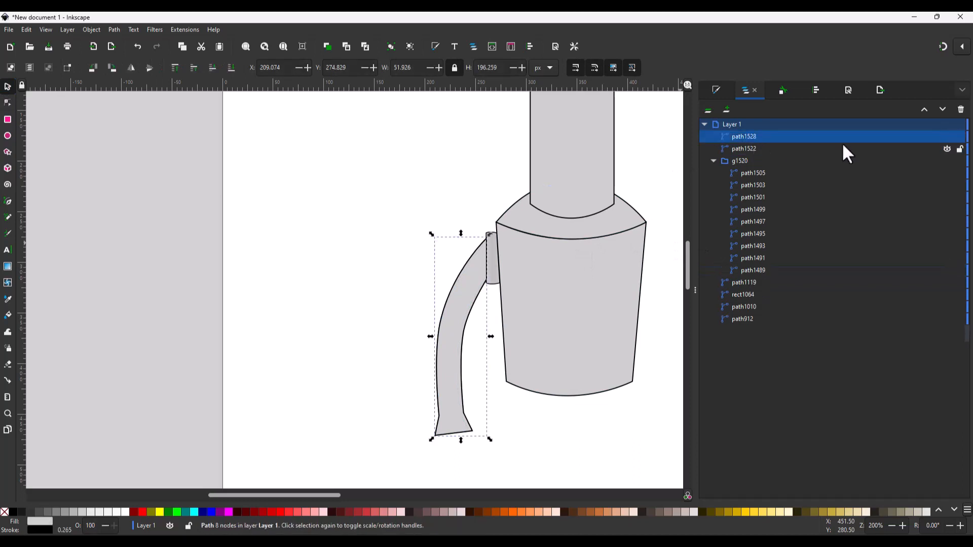
left_click(942, 109)
left_click(942, 109)
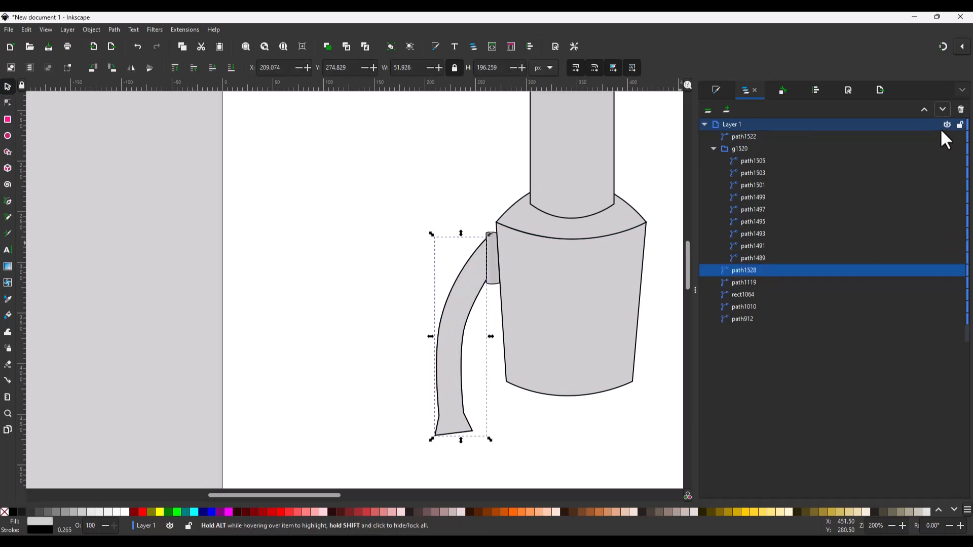
Hide the topmost arm copy and extend the lowest band's inner end to about X 238.1, Y 447.6 px.
left_click(755, 161)
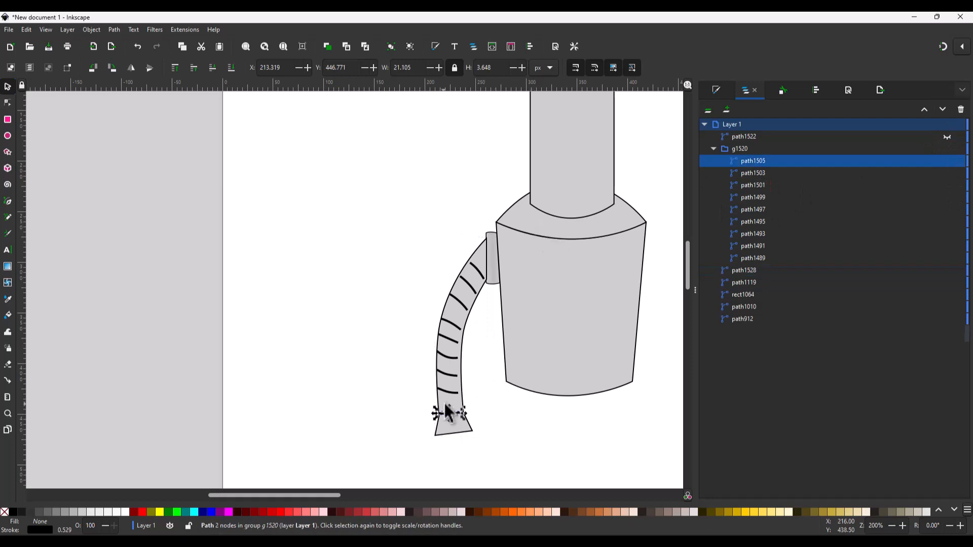
scroll(445, 413, "up", 3)
key("n")
left_click_drag(495, 427, 500, 427)
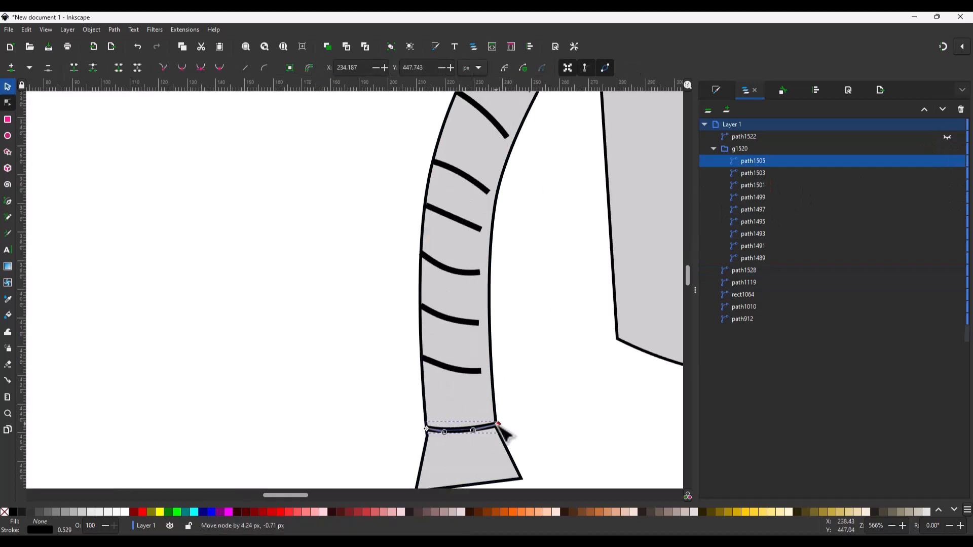
Move the inner ends of the five bands above the lowest one together to the widened arm's inner edge.
left_click(476, 372)
left_click(474, 322, "shift")
left_click(475, 272, "shift")
left_click(476, 228, "shift")
left_click(486, 188, "shift")
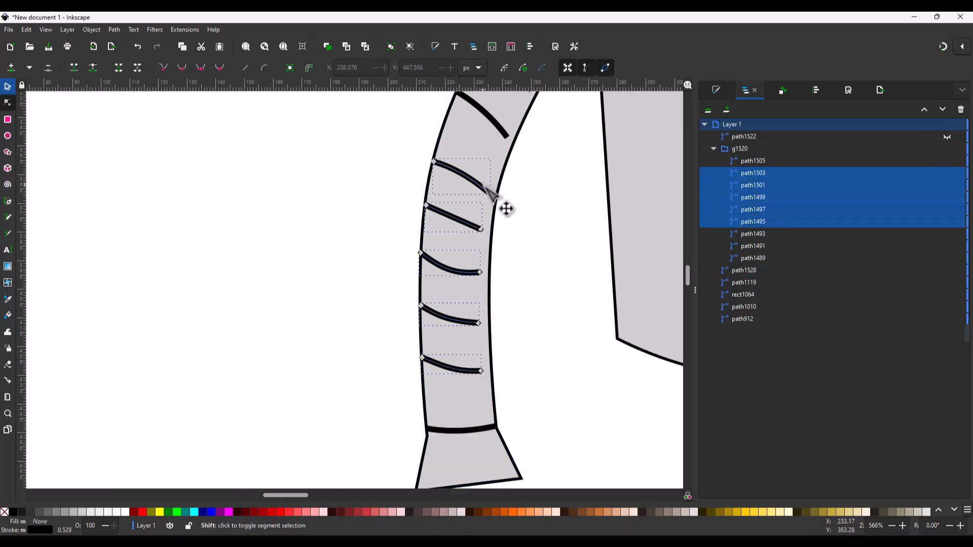
left_click_drag(495, 193, 511, 204)
Lengthen the second band from the top past both arm edges, with its outer end at about X 230.3, Y 311.3 px.
scroll(560, 246, "up", 5)
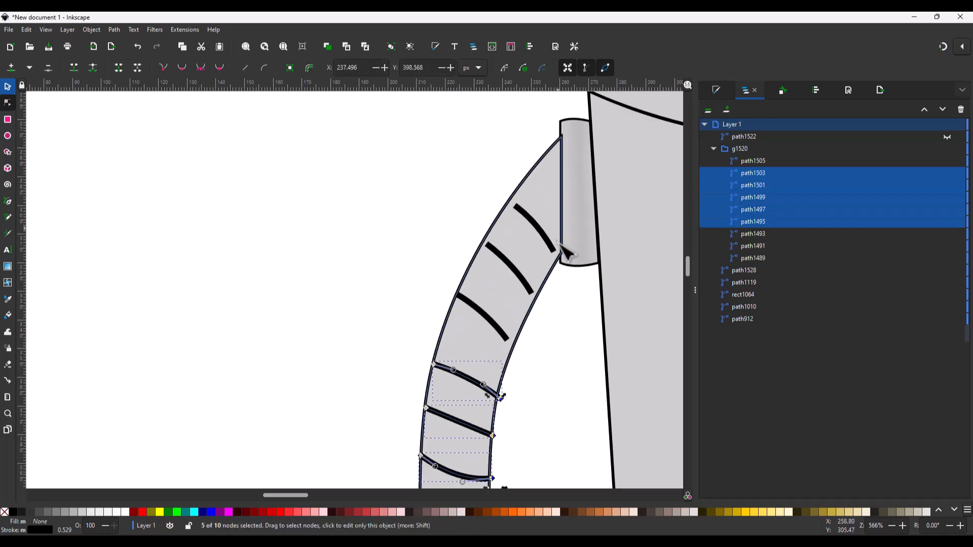
left_click(508, 263)
left_click_drag(531, 292, 541, 304)
left_click_drag(485, 243, 477, 238)
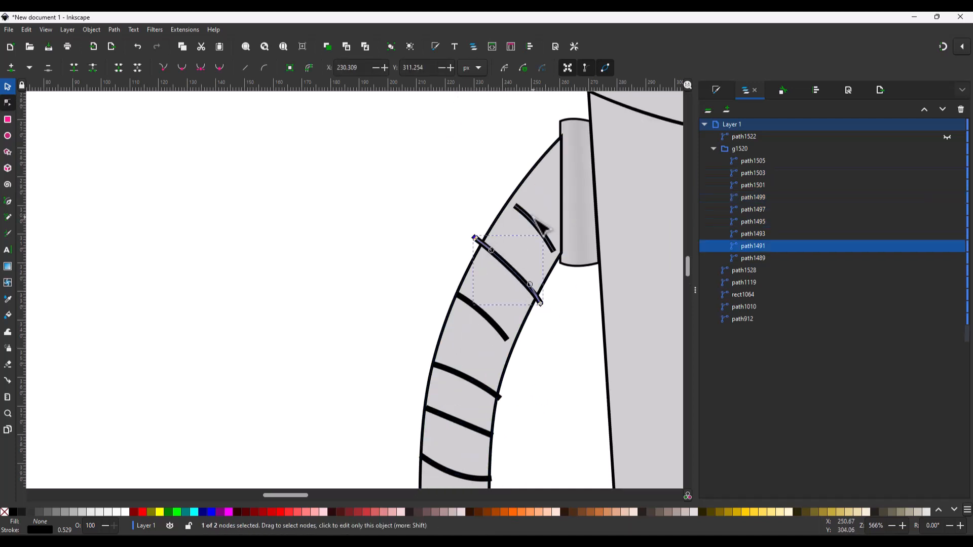
Stretch both ends of the topmost band to the arm's edges, with its inner end at about X 259.6, Y 319.5 px.
left_click(535, 224)
left_click_drag(516, 207, 509, 198)
left_click_drag(554, 254, 560, 263)
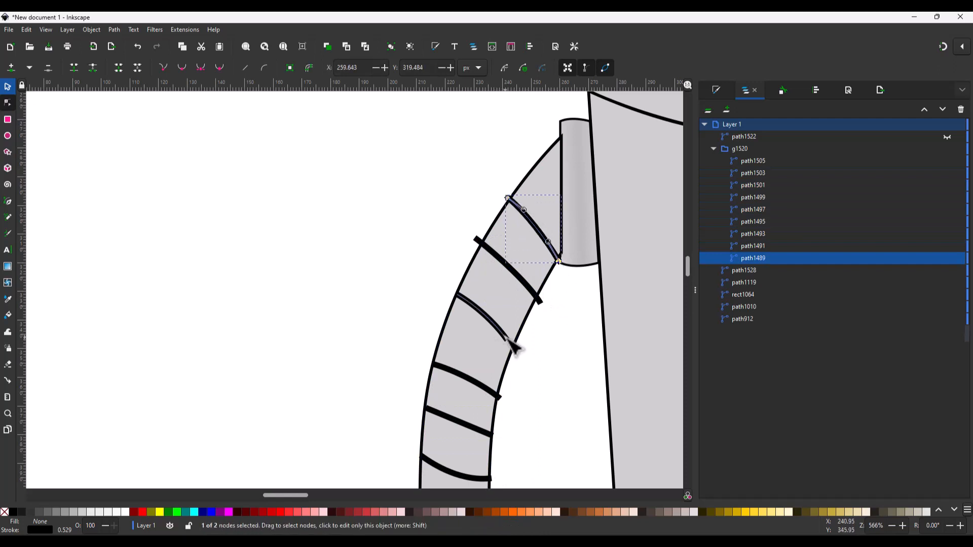
Extend the inner end of the third band from the top past the arm's inner edge.
left_click(482, 316)
left_click_drag(507, 339, 517, 346)
scroll(530, 329, "down", 4)
key("s")
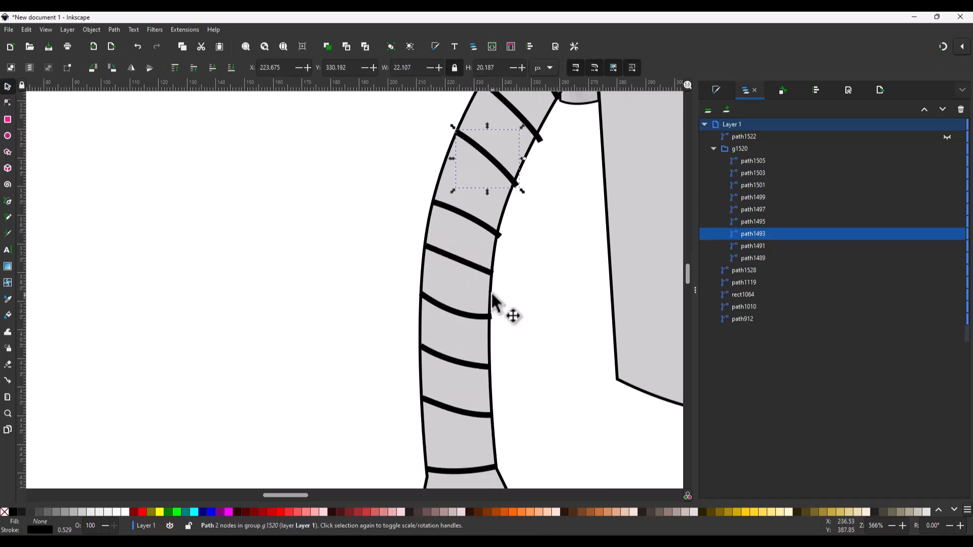
Clip the group of curved bands to the arm outline using the hidden arm copy.
left_click(510, 306)
left_click(764, 134)
left_click(752, 149, "shift")
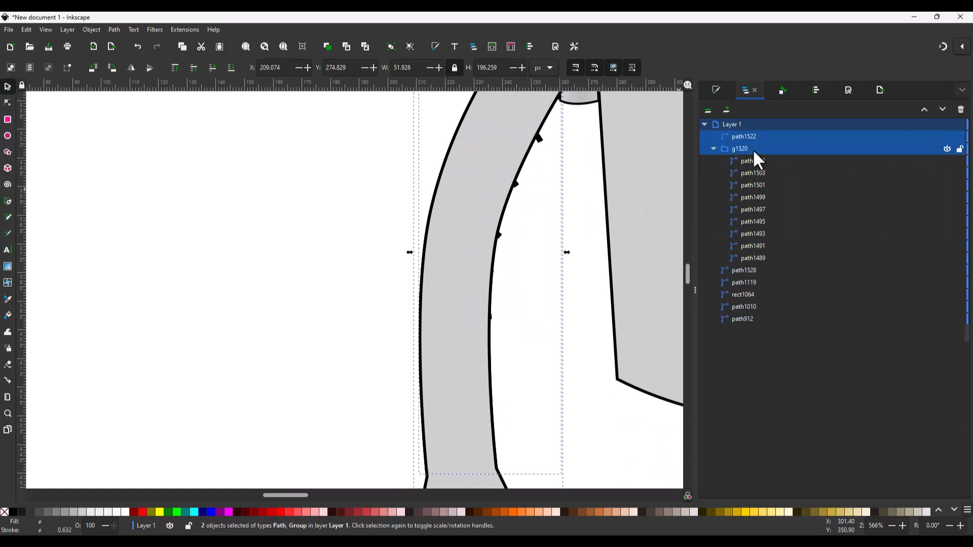
right_click(753, 149)
left_click(807, 338)
scroll(561, 332, "down", 3)
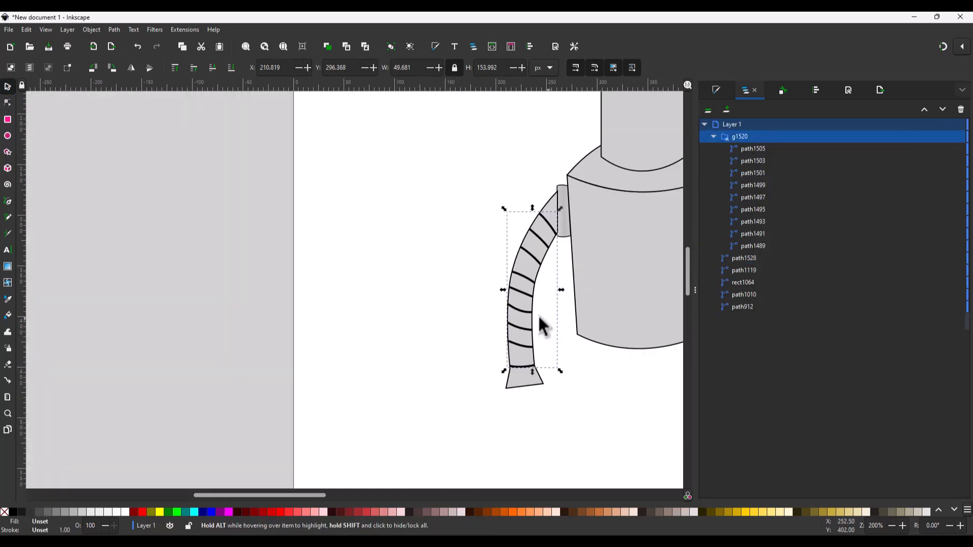
Widen the arm's flared end by moving both lower corners outward, the outer one to about X 206.9, Y 470.5 px.
scroll(543, 325, "up", 3)
key("n")
left_click(495, 366)
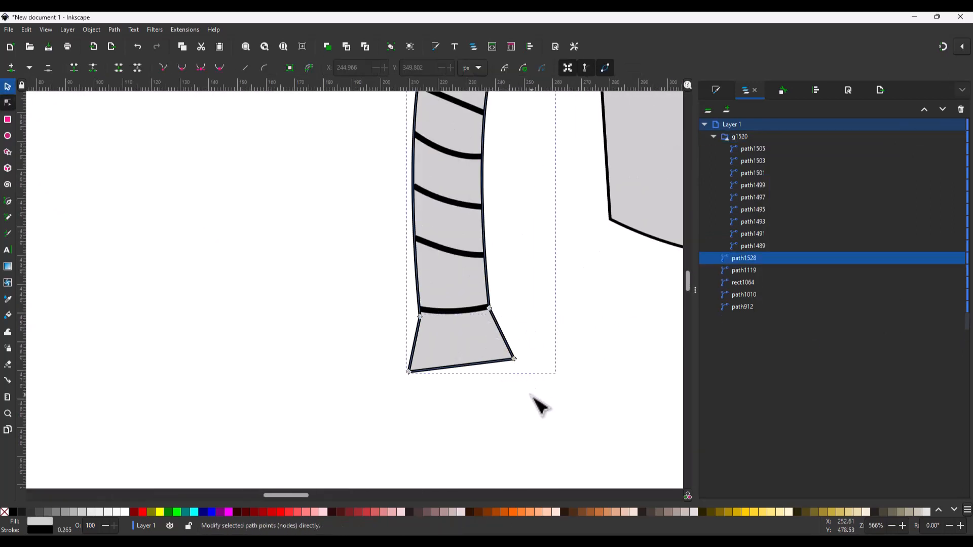
left_click_drag(516, 360, 524, 362)
left_click_drag(409, 371, 401, 373)
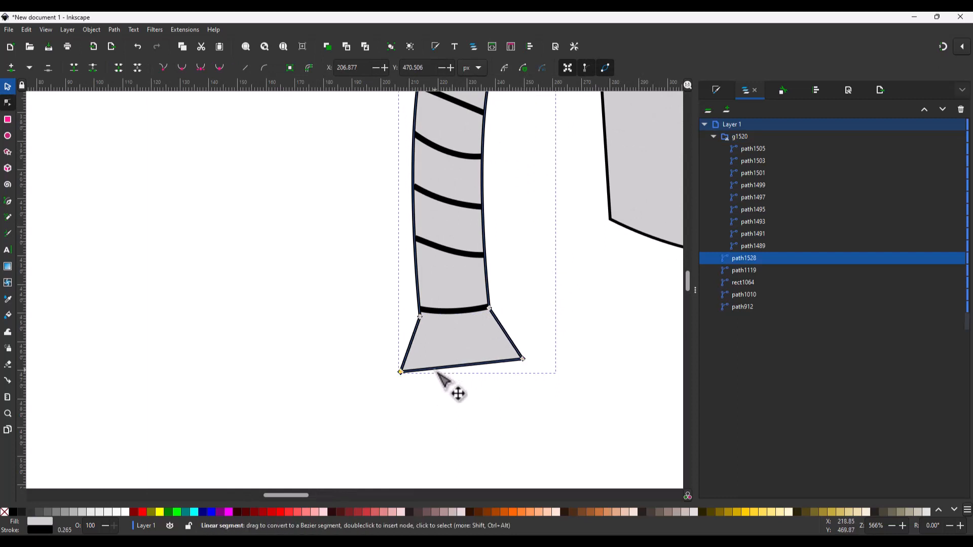
Adjust both ends of the second-lowest band at the arm's edges, with its inner end at about X 236.4, Y 427.4 px.
scroll(479, 344, "up", 3)
left_click(464, 372)
left_click_drag(487, 378, 487, 372)
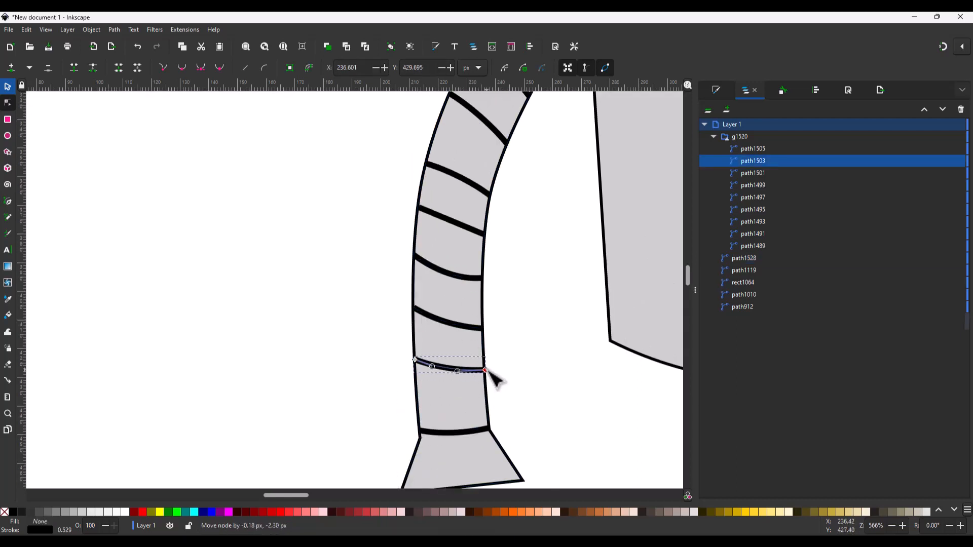
left_click_drag(415, 360, 413, 364)
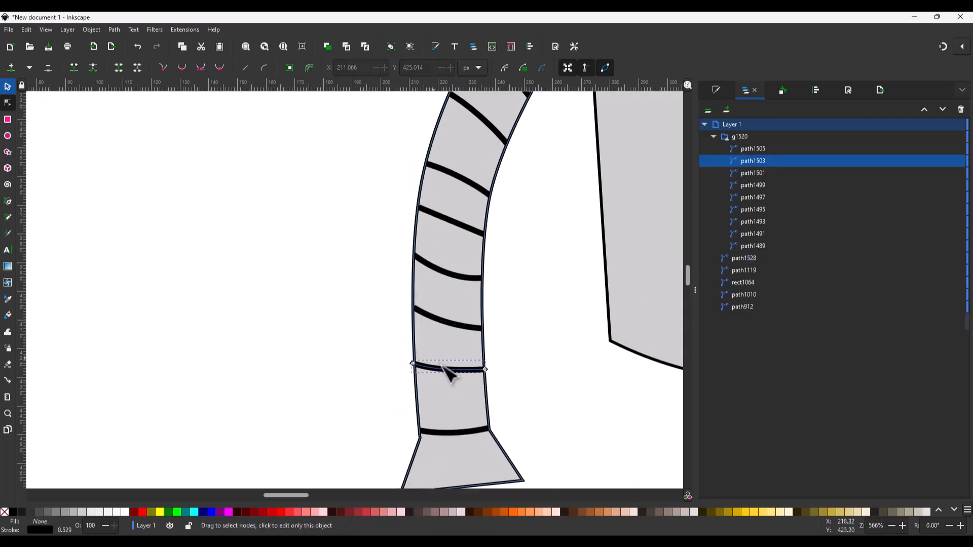
scroll(444, 369, "up", 1)
left_click(440, 369)
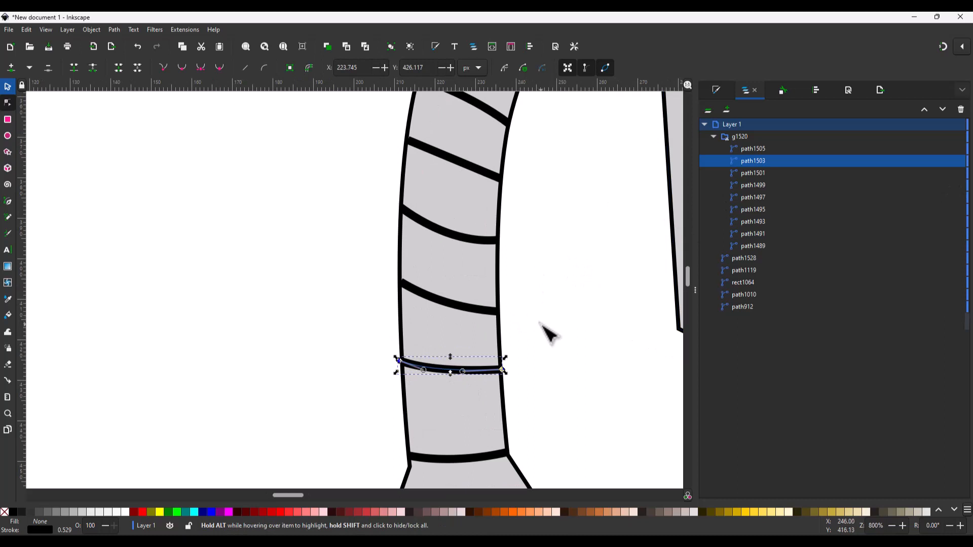
Extend the outer ends of the third-lowest and fifth-lowest bands to the arm's outer edge, the third-lowest to about X 210.8, Y 406.1 px.
left_click(456, 304)
left_click_drag(403, 285, 401, 287)
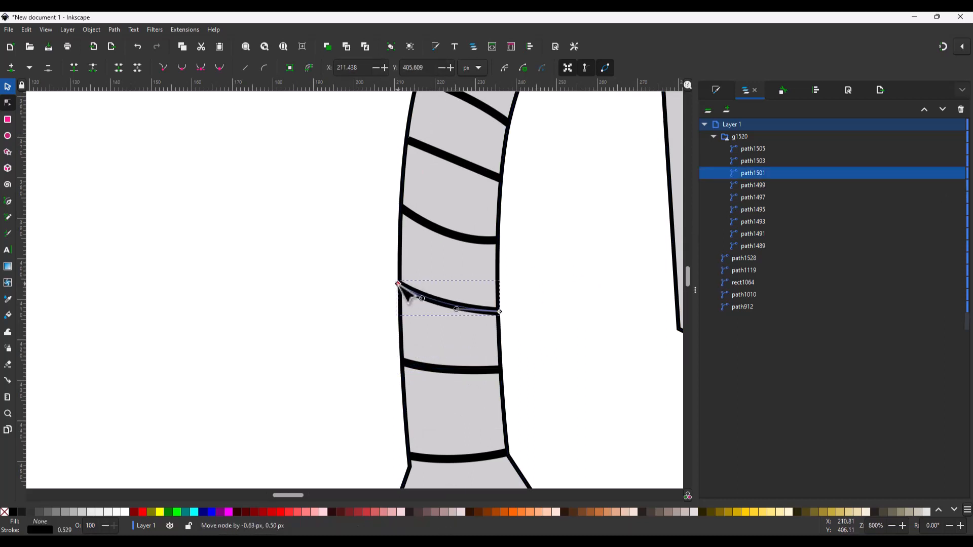
scroll(425, 232, "up", 4)
left_click(403, 221)
scroll(451, 218, "up", 6)
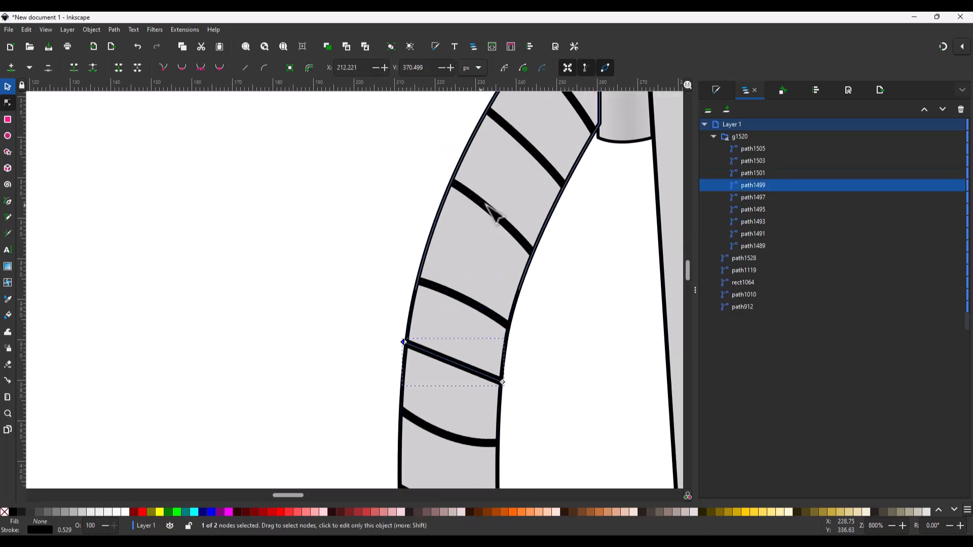
scroll(486, 205, "up", 4)
left_click(588, 262)
scroll(580, 322, "down", 1)
left_click(586, 382)
scroll(579, 361, "down", 8)
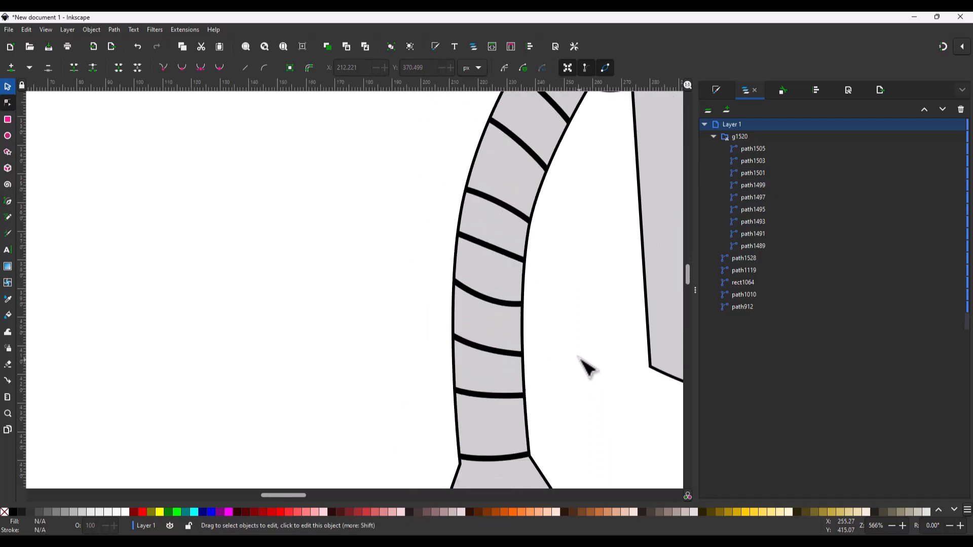
Select all nine curved bands in the group and set their stroke to dark gray 2f2f2f.
scroll(583, 362, "down", 5)
scroll(571, 365, "up", 4)
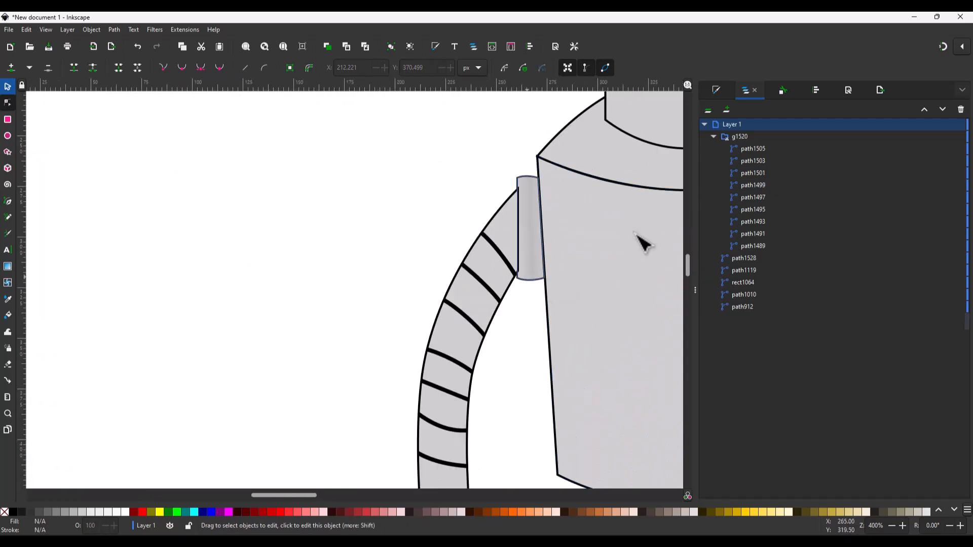
left_click(755, 148)
left_click(753, 246, "shift")
left_click(716, 89)
left_click(762, 108)
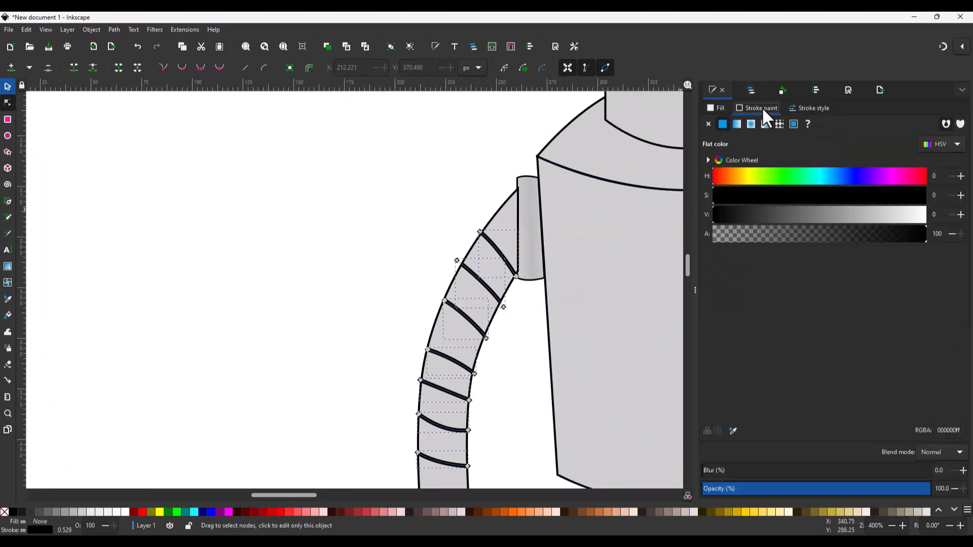
left_click(751, 217)
key("s")
left_click(532, 330)
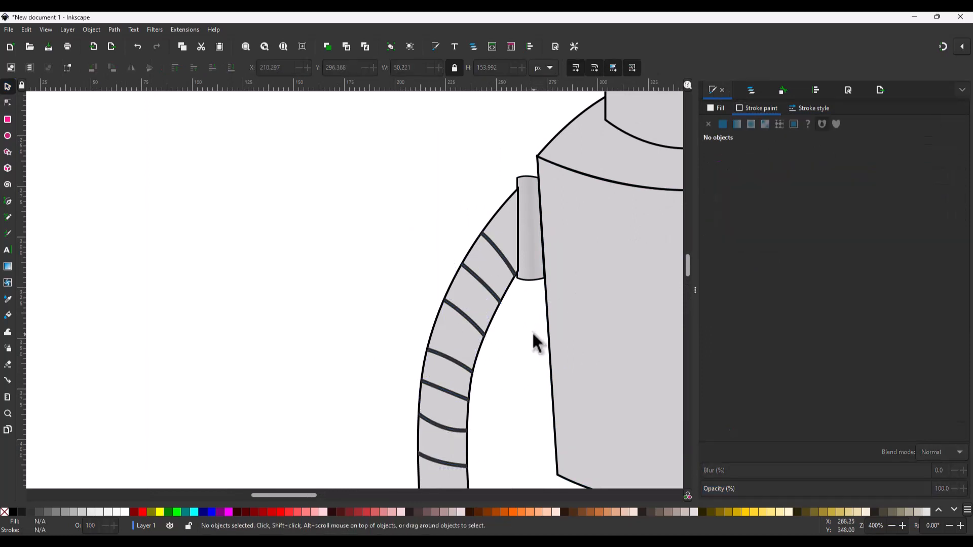
Check the stroke color of all nine curved bands on the arm.
scroll(530, 330, "down", 6)
left_click(475, 198)
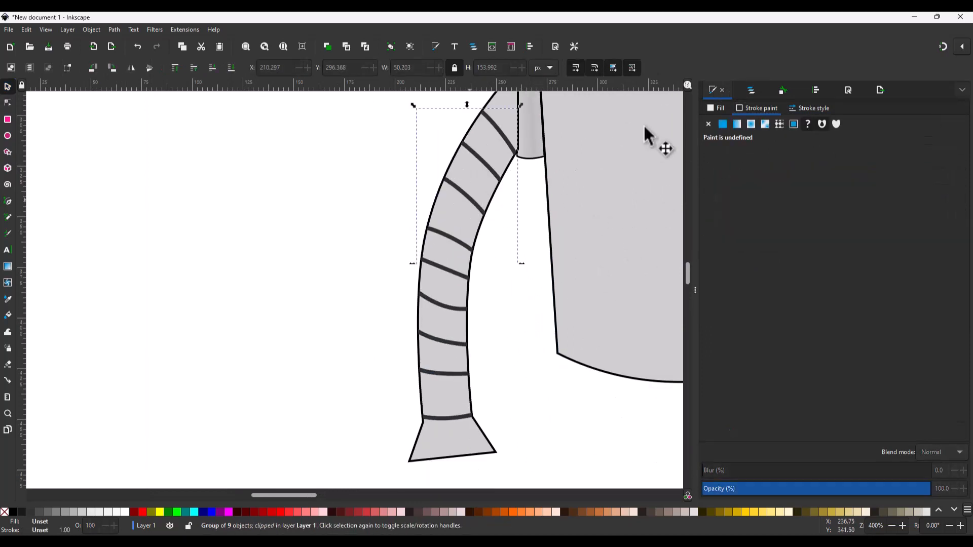
left_click(745, 89)
left_click(755, 148)
left_click(754, 246, "shift")
left_click(716, 90)
left_click(755, 108)
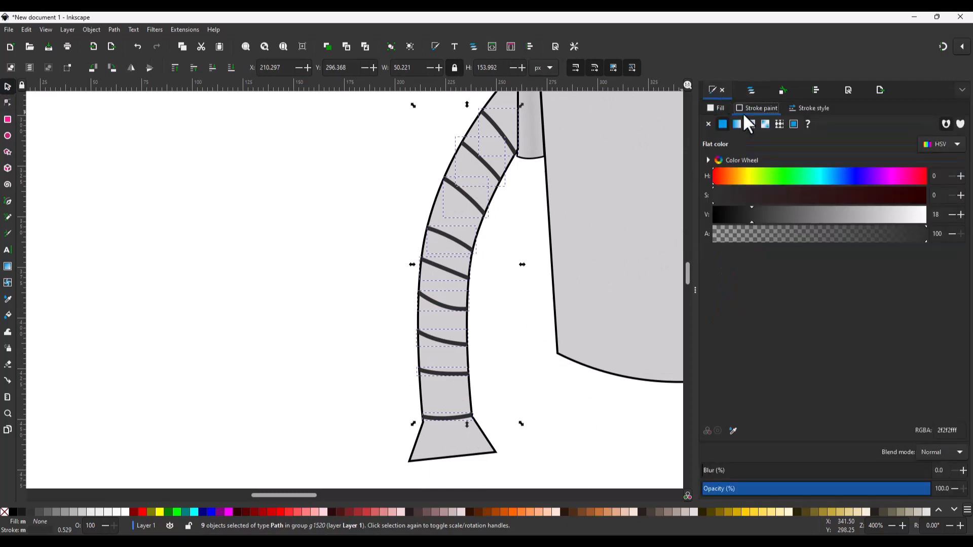
left_click(549, 388)
scroll(534, 350, "down", 4)
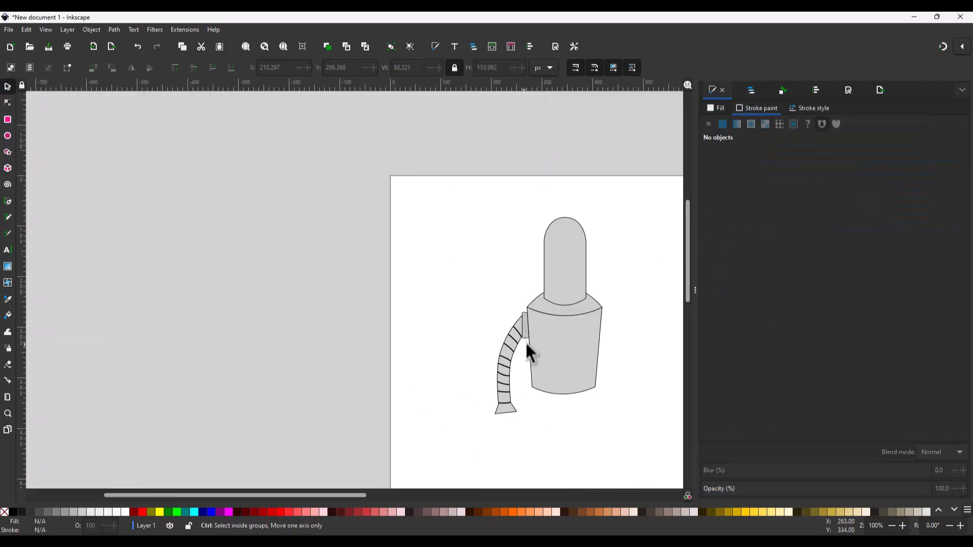
Draw a rectangle about 97 by 38 px across the upper part of the domed column and convert it to a path.
scroll(525, 341, "up", 2)
scroll(572, 197, "up", 2)
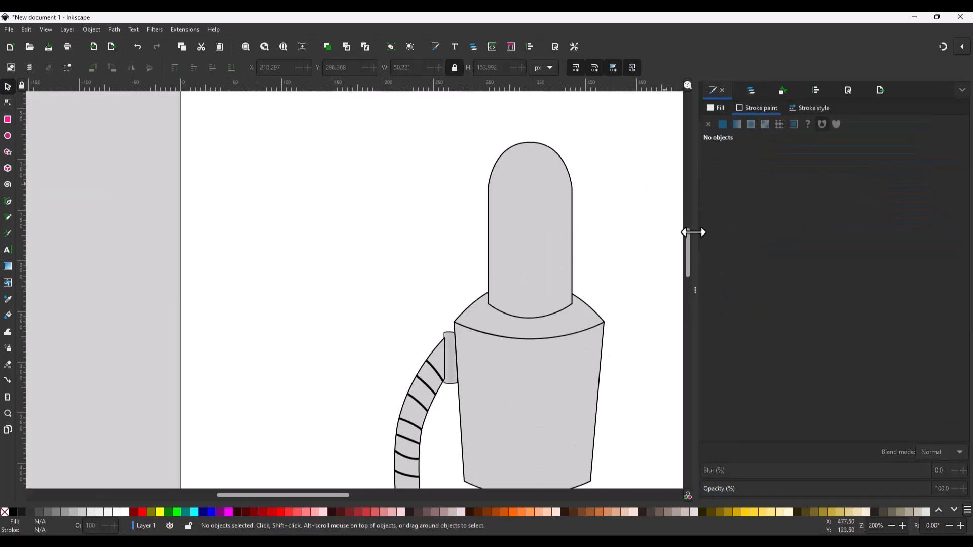
key("ctrl+shift+l")
key("r")
left_click_drag(484, 196, 579, 234)
key("s")
key("ctrl+shift+c")
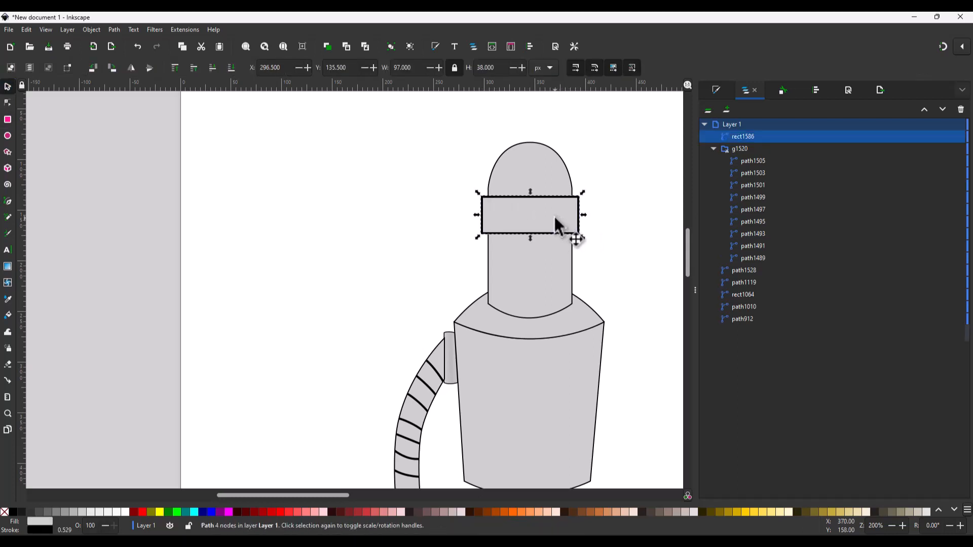
Nudge the new rectangle down to Y 141.5 px, keeping it at X 296.5 px.
key("Down")
key("Down")
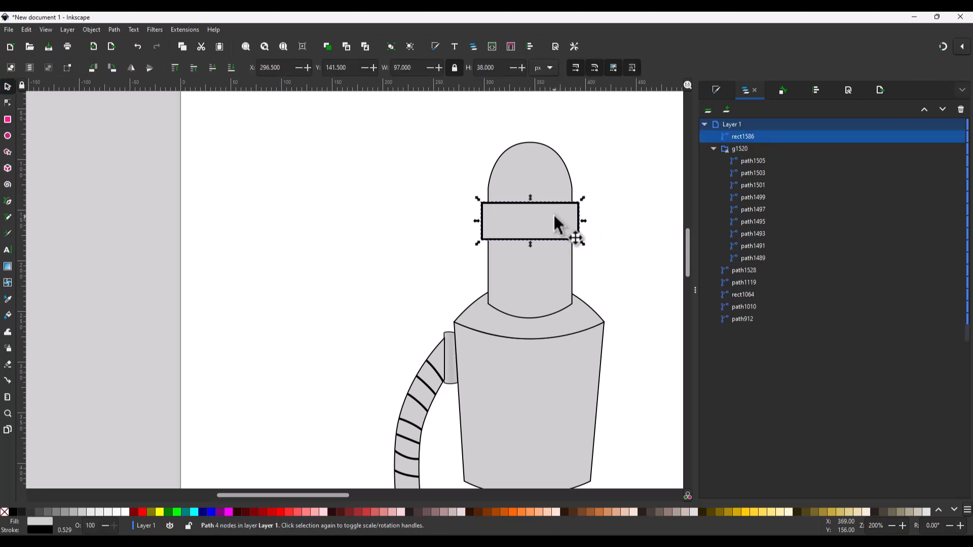
key("Right")
key("Left")
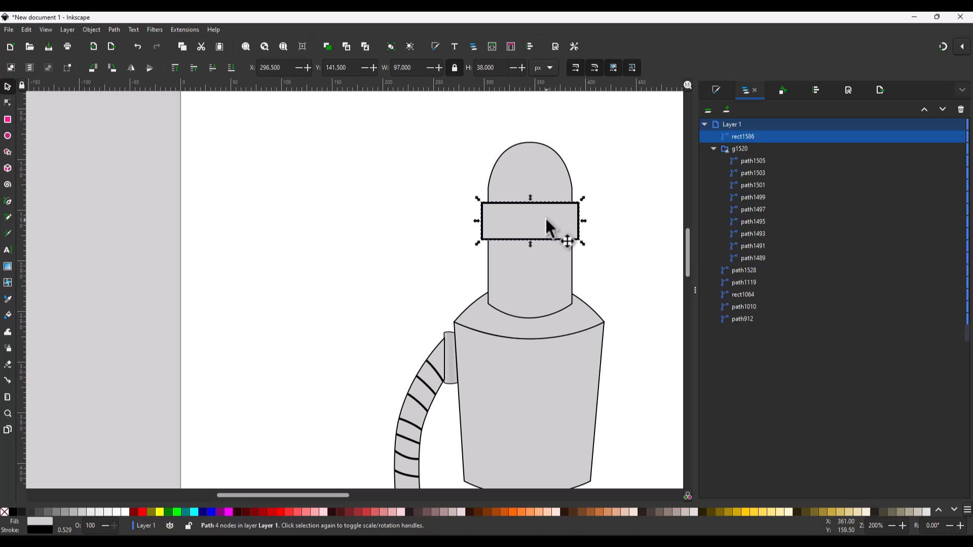
Bow both short sides of the rectangle outward so the shape is about 105.3 px wide.
key("n")
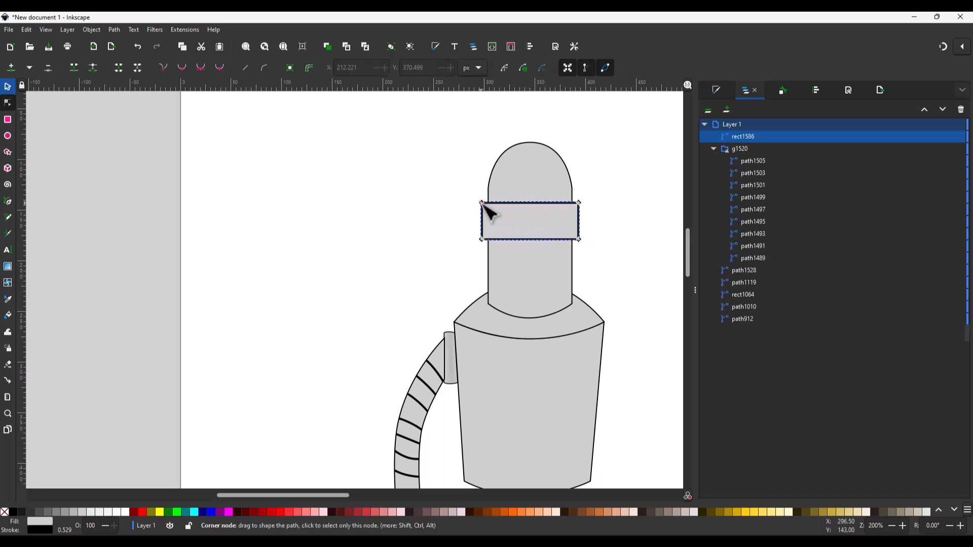
left_click_drag(482, 211, 478, 218)
mouse_move(578, 219)
left_mouse_down()
mouse_move(597, 221)
mouse_move(591, 210)
mouse_move(596, 219)
left_mouse_up()
key("s")
Fill the bowed visor shape with solid black and switch to editing its nodes.
left_click(718, 90)
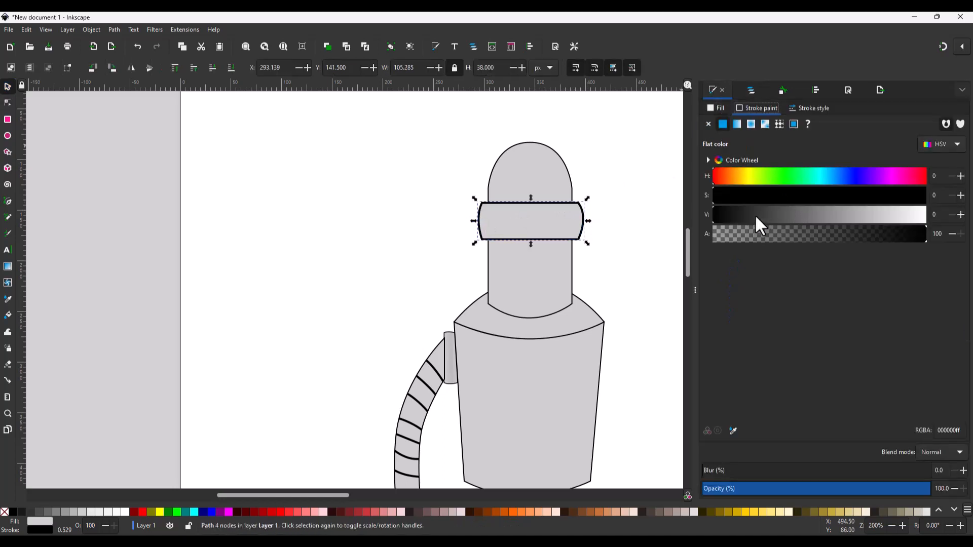
left_click(718, 108)
scroll(576, 221, "up", 3)
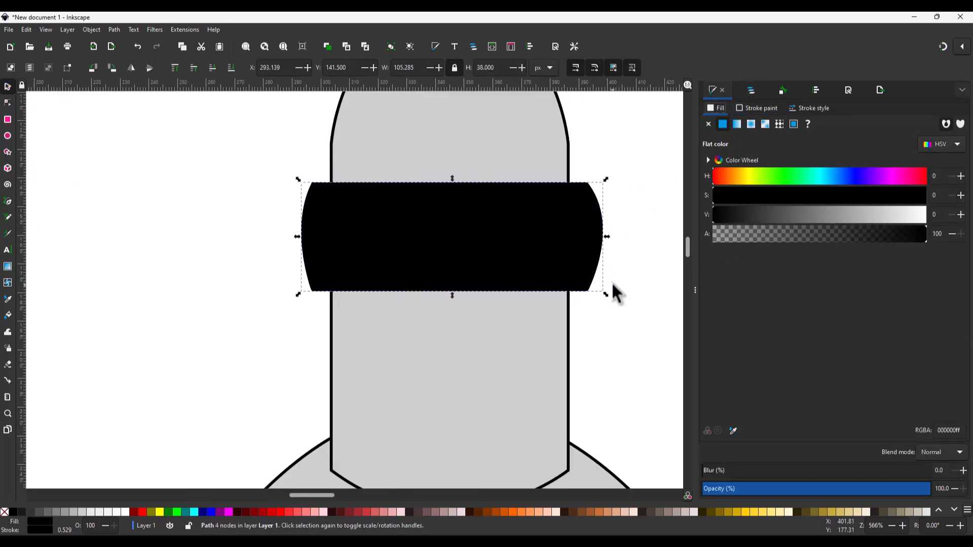
key("n")
left_click_drag(632, 321, 564, 158)
key("ctrl+z")
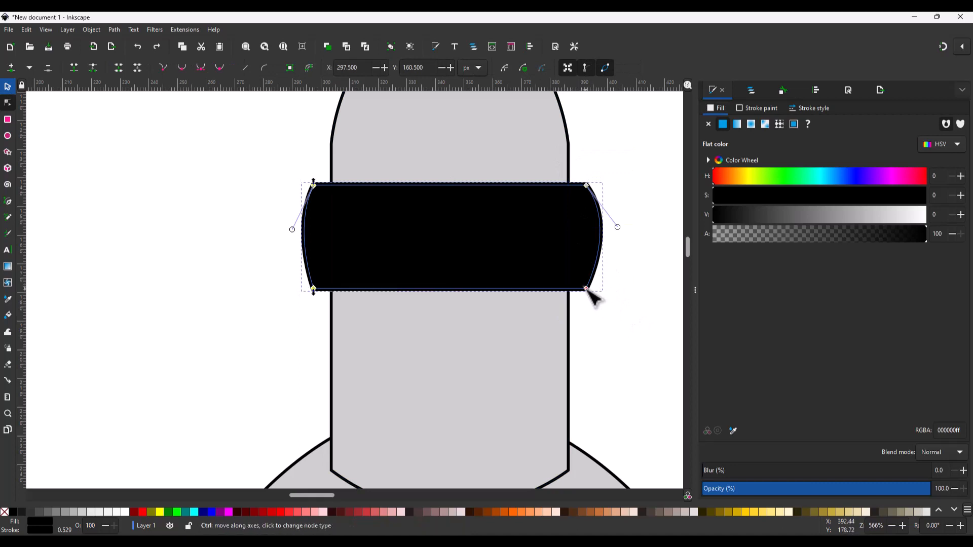
left_click_drag(587, 289, 578, 287)
key("ctrl+z")
Move the corner nodes of both bowed sides inward, narrowing the black visor to about 98.4 px.
left_click_drag(617, 324, 554, 165)
left_click_drag(589, 294, 581, 290)
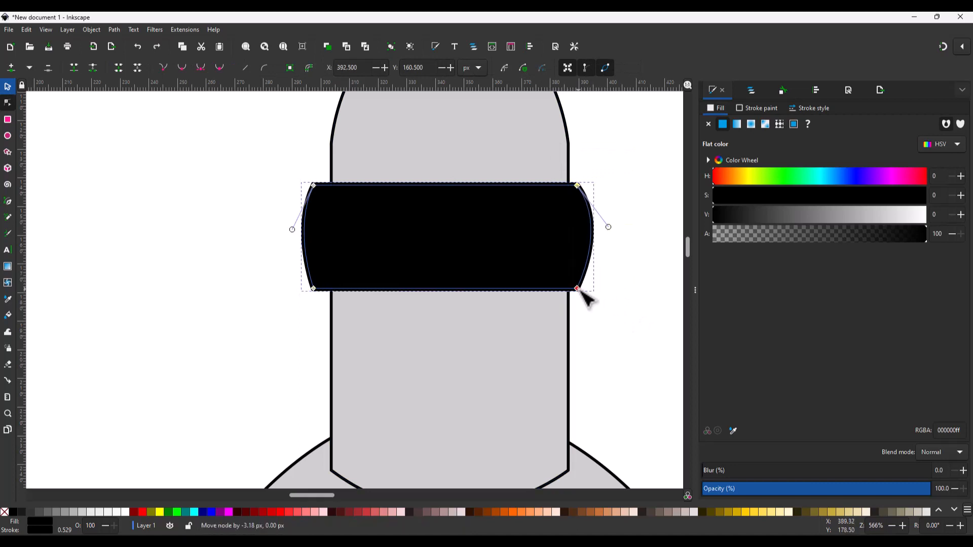
left_click_drag(284, 167, 325, 292)
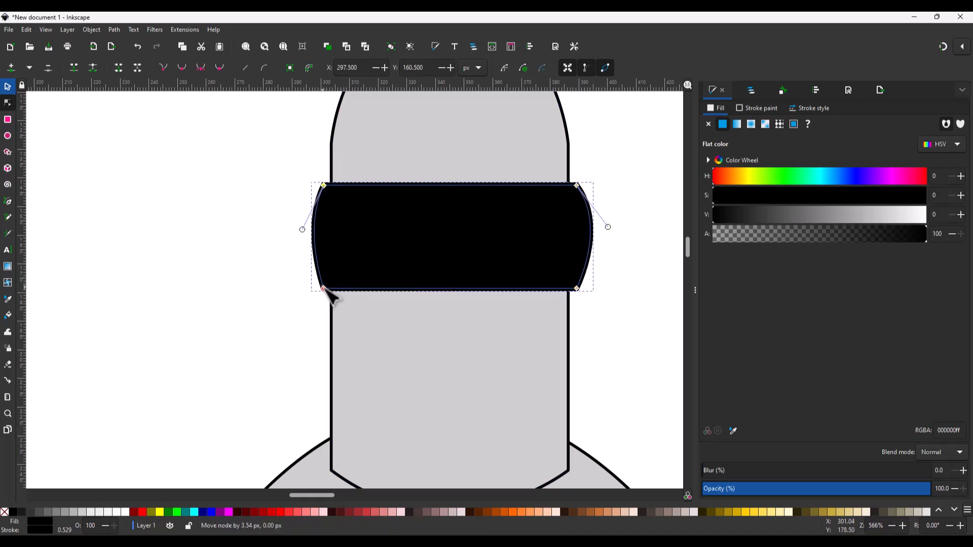
key("s")
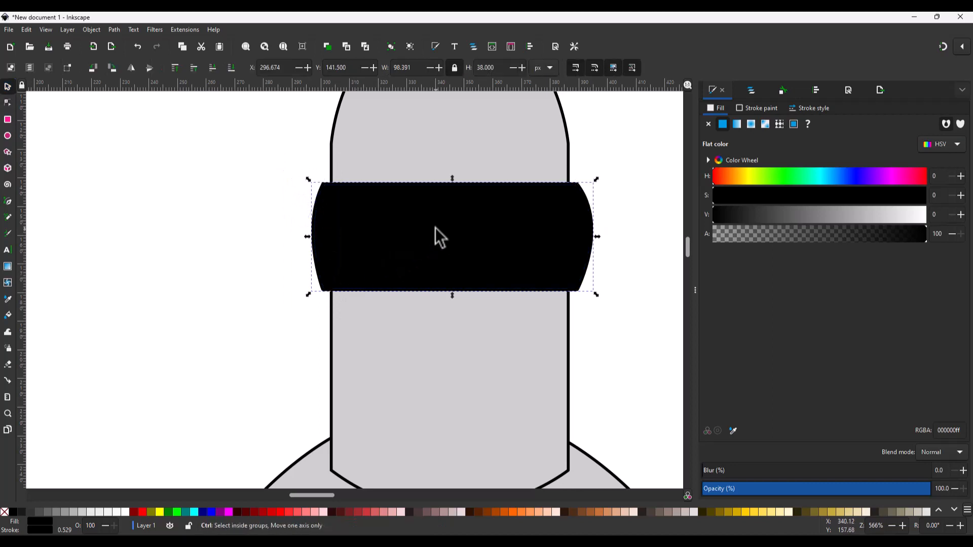
Duplicate the black visor as an outline without fill and set its stroke to dark gray 363636.
scroll(421, 215, "down", 2, "ctrl")
scroll(466, 212, "up", 2, "ctrl")
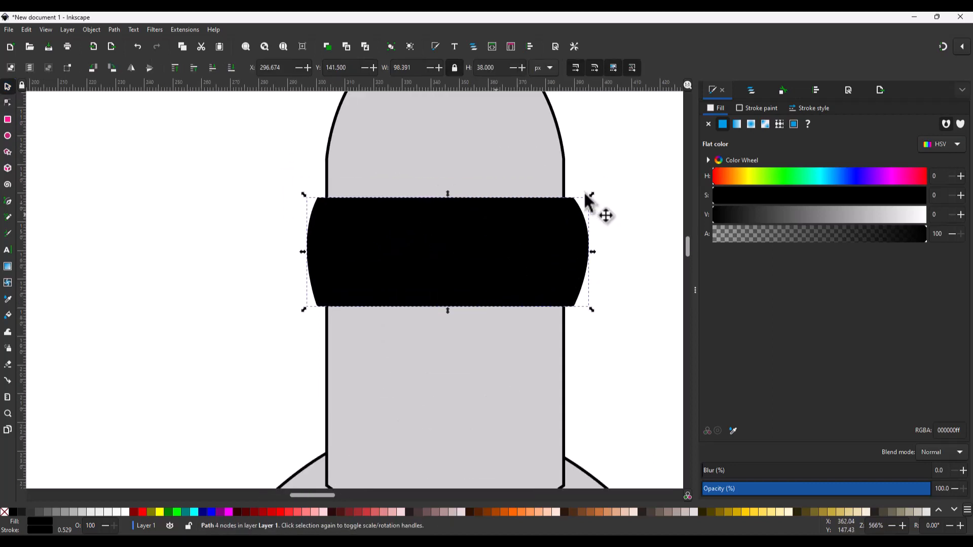
key("ctrl+shift+l")
key("ctrl+shift+f")
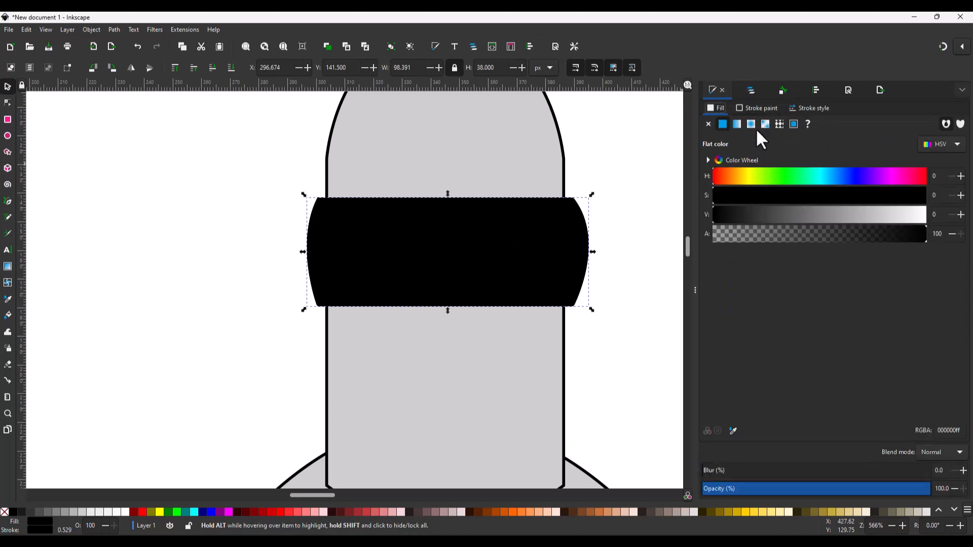
left_click(709, 124)
left_click(769, 108)
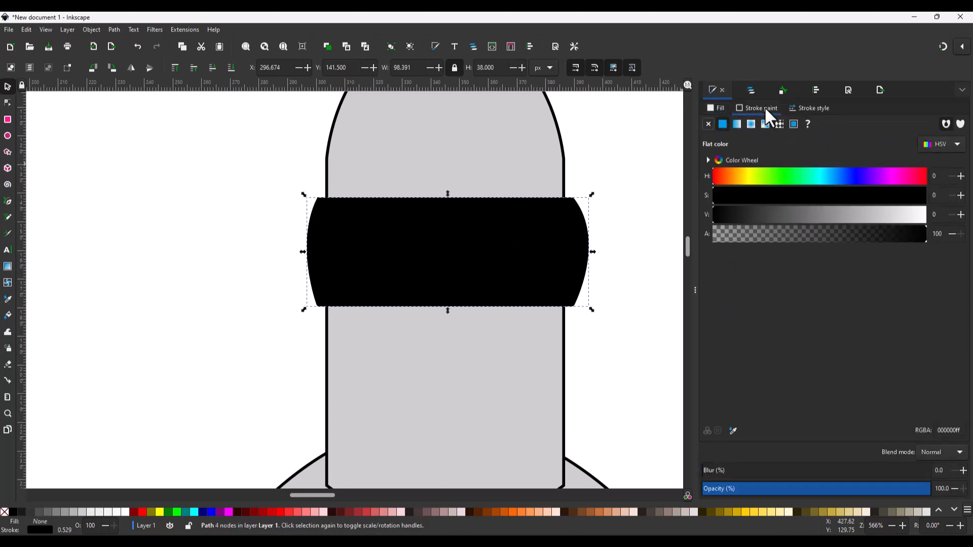
left_click_drag(730, 212, 758, 212)
Bow the left side of the dark gray visor outline further outward.
key("n")
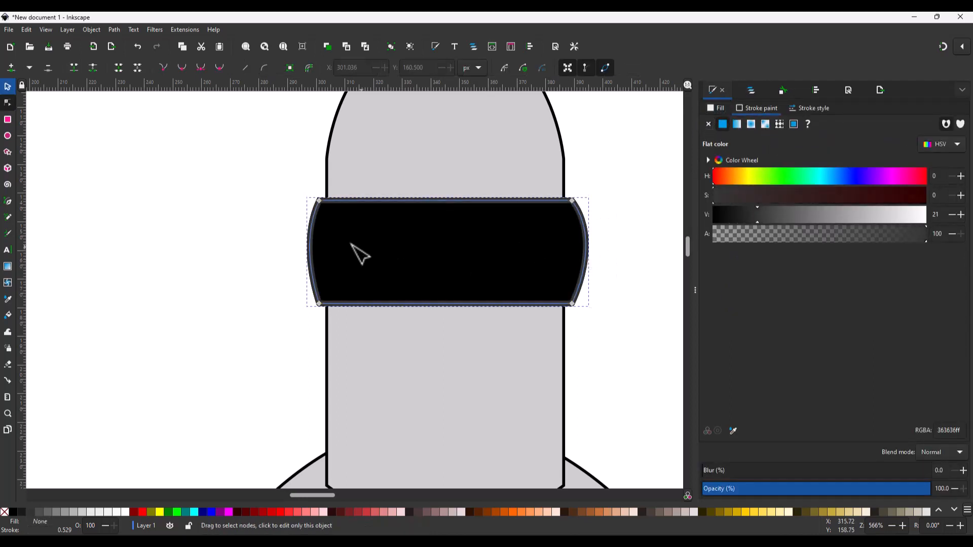
left_click_drag(285, 178, 359, 340)
left_click_drag(298, 244, 285, 257)
key("s")
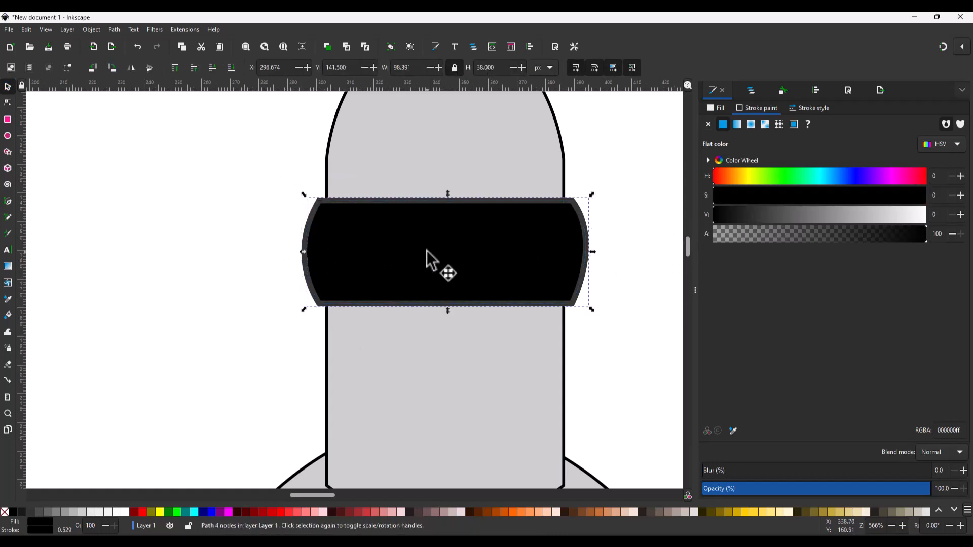
Bulge the black visor's left side to match the outline, with its curve handle at about X 288.4, Y 158.5 px.
key("n")
left_click_drag(300, 245, 282, 247)
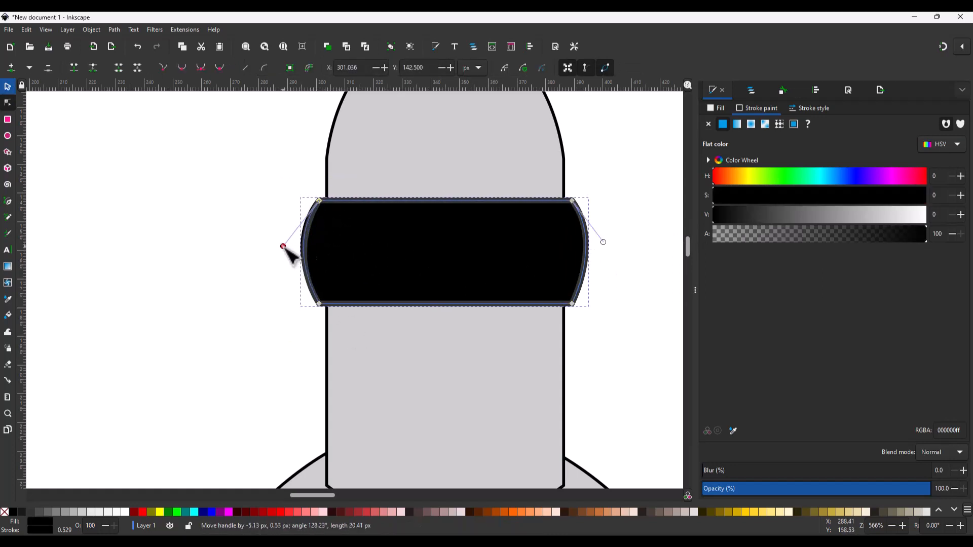
key("s")
left_click(614, 259)
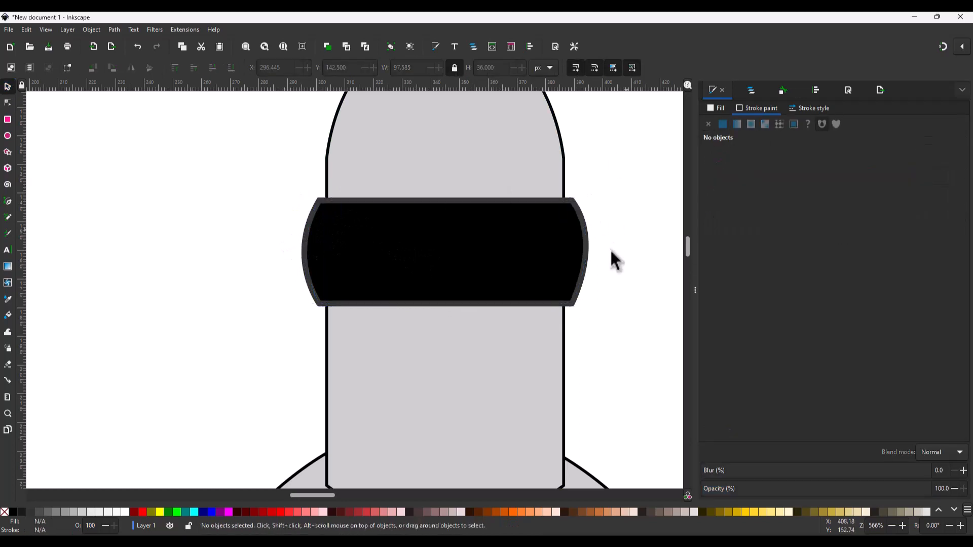
Draw a rectangle about 70 × 19 px on the column below the black visor.
scroll(608, 259, "down", 3)
scroll(603, 255, "up", 3)
scroll(590, 261, "down", 1)
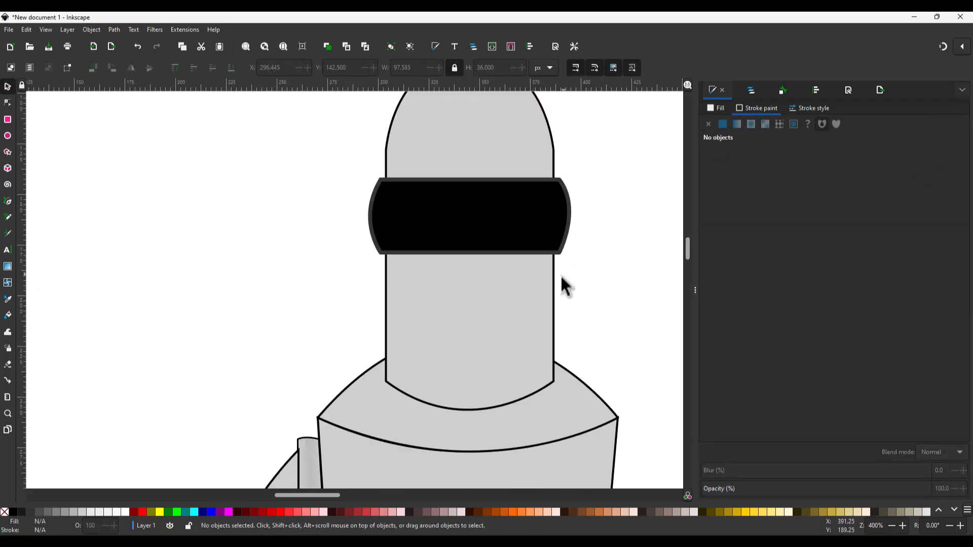
left_click(749, 92)
left_click(739, 137)
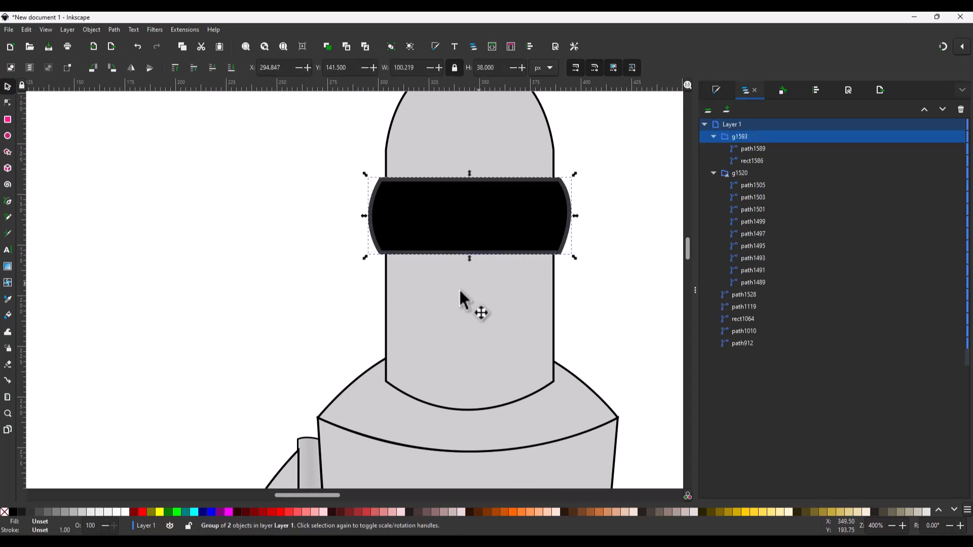
key("r")
left_click_drag(399, 312, 447, 337)
left_click_drag(533, 348, 537, 348)
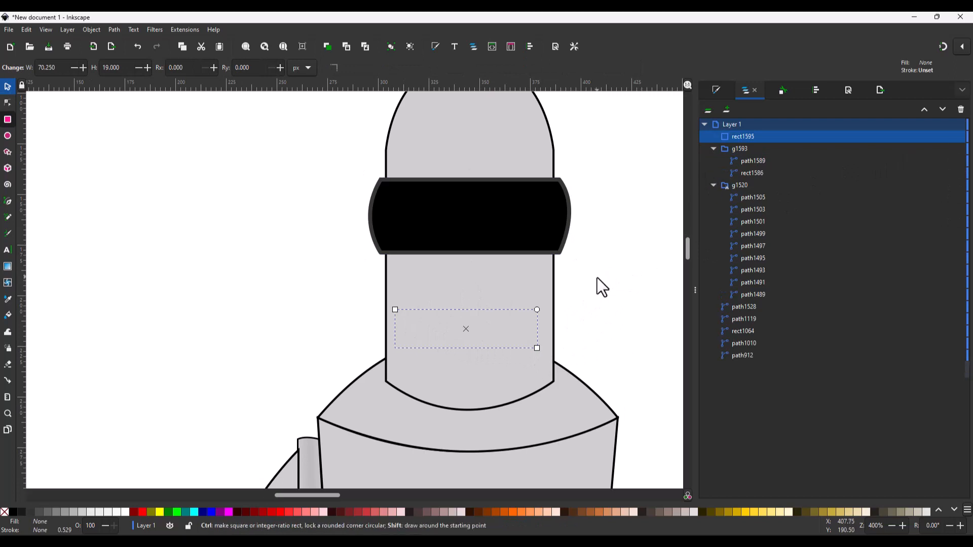
Give the new rectangle a flat fill and remove its stroke.
key("ctrl+shift+f")
left_click(724, 125)
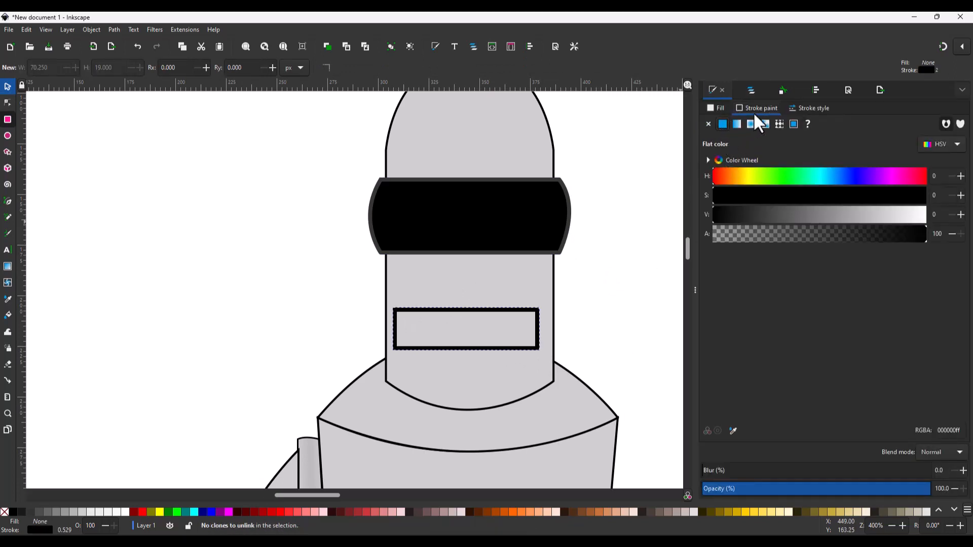
left_click(717, 108)
left_click(722, 124)
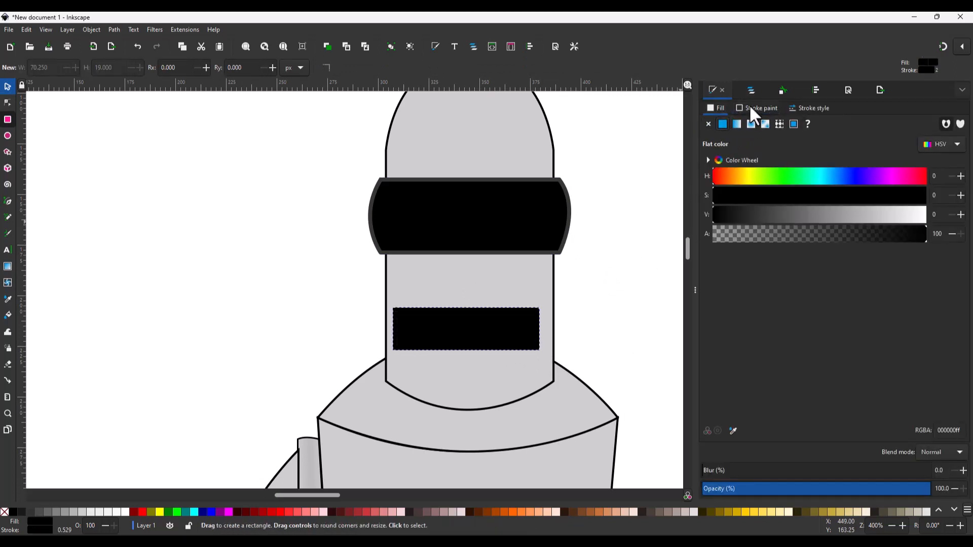
left_click(708, 124)
Set the rectangle's fill to pale yellow f9fbe1.
left_click(717, 108)
left_click_drag(719, 215, 822, 215)
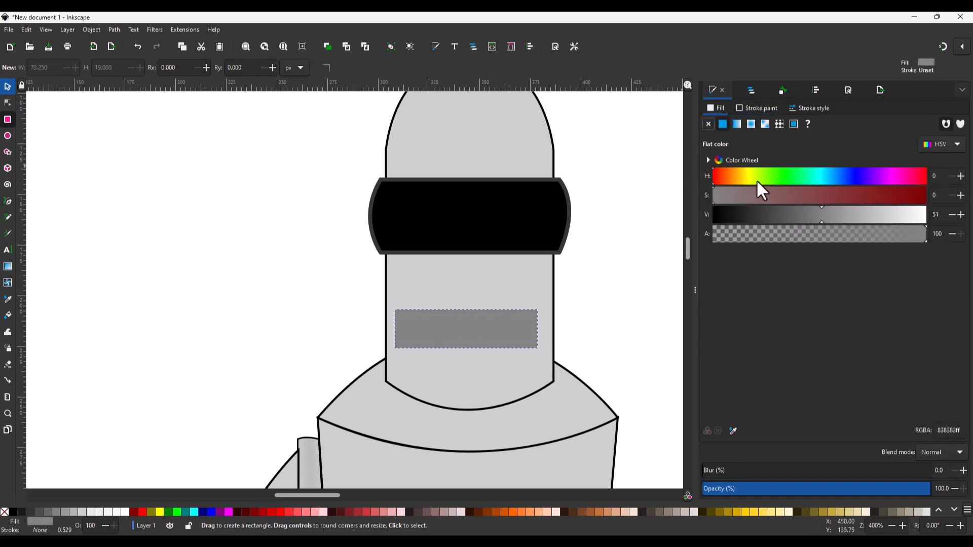
left_click(751, 178)
left_click(825, 195)
left_click_drag(884, 215, 923, 222)
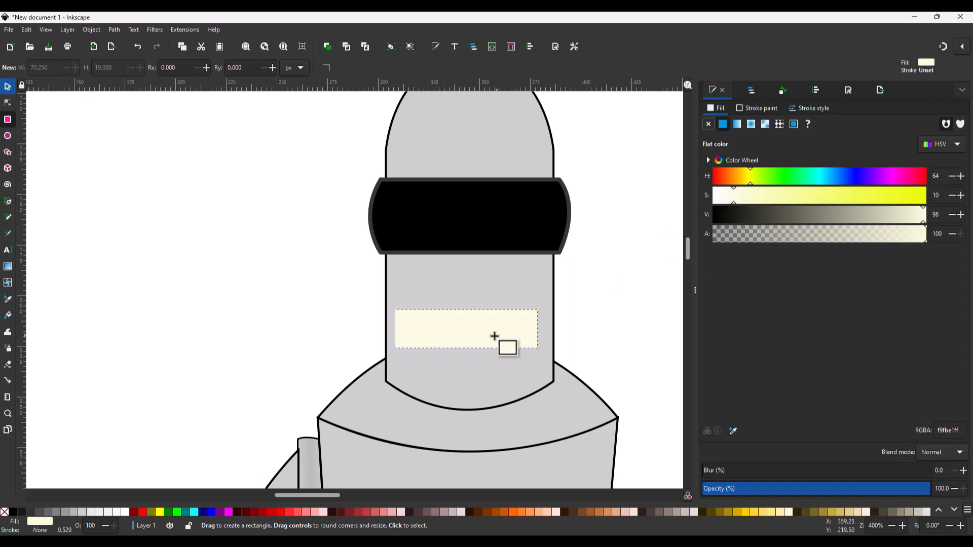
Bow both short sides of the pale yellow rectangle outward and shift the shape slightly right on the column.
key("n")
left_click_drag(395, 310, 384, 329)
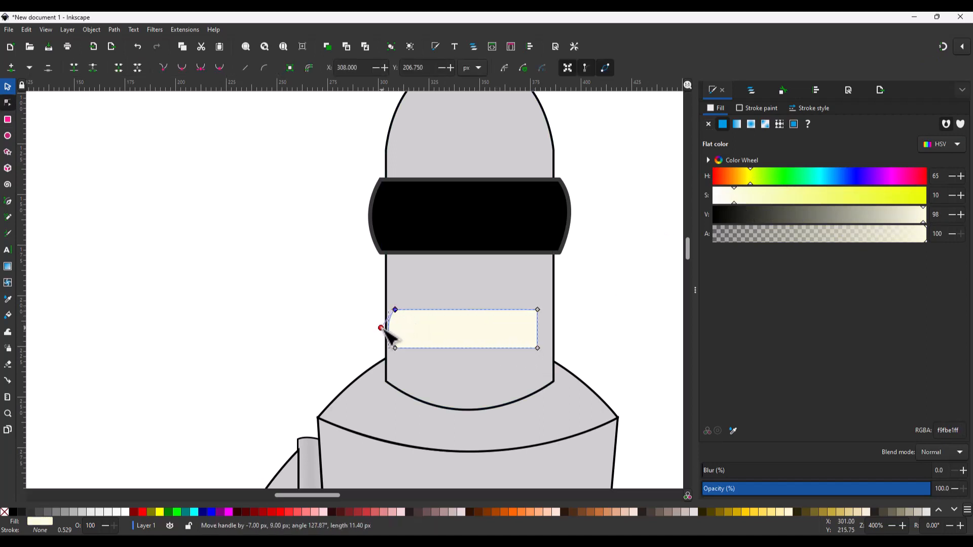
left_click_drag(537, 310, 559, 327)
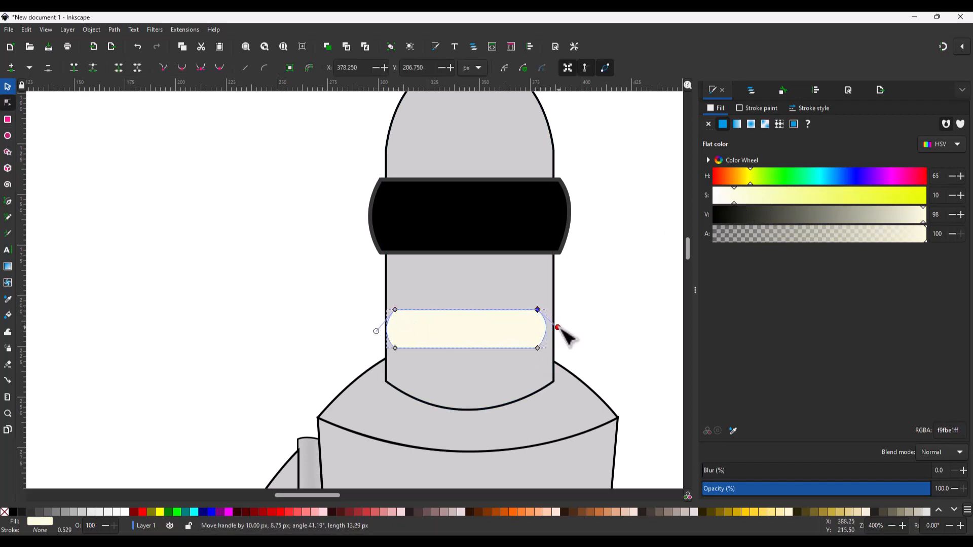
key("s")
left_click_drag(499, 332, 505, 332)
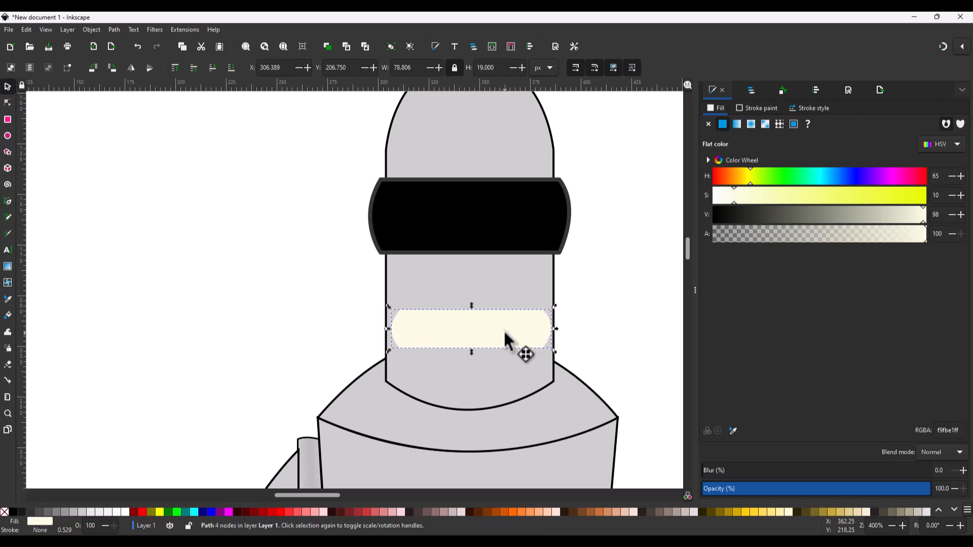
Move the end nodes of the pale yellow shape inward, narrowing it to about 64 px.
key("n")
left_click_drag(562, 368, 363, 282)
left_click_drag(397, 331, 417, 341)
Center the pale yellow shape horizontally on the domed column, aligning relative to the last selected object.
key("s")
left_click(553, 264, "shift")
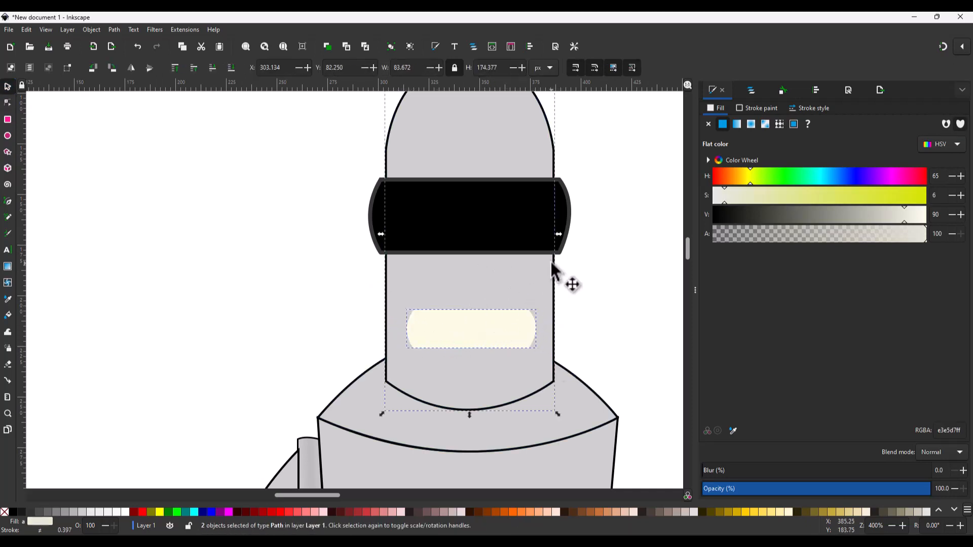
left_click(816, 90)
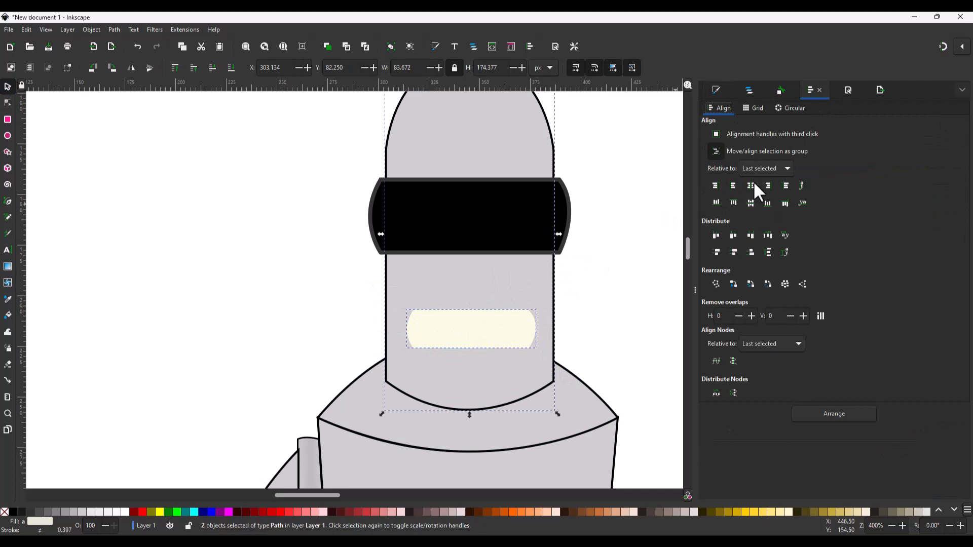
Raise the top edge nodes of the pale yellow shape to Y 203 px, making it 22.75 px tall.
double_click(496, 341)
left_click_drag(541, 323, 412, 302)
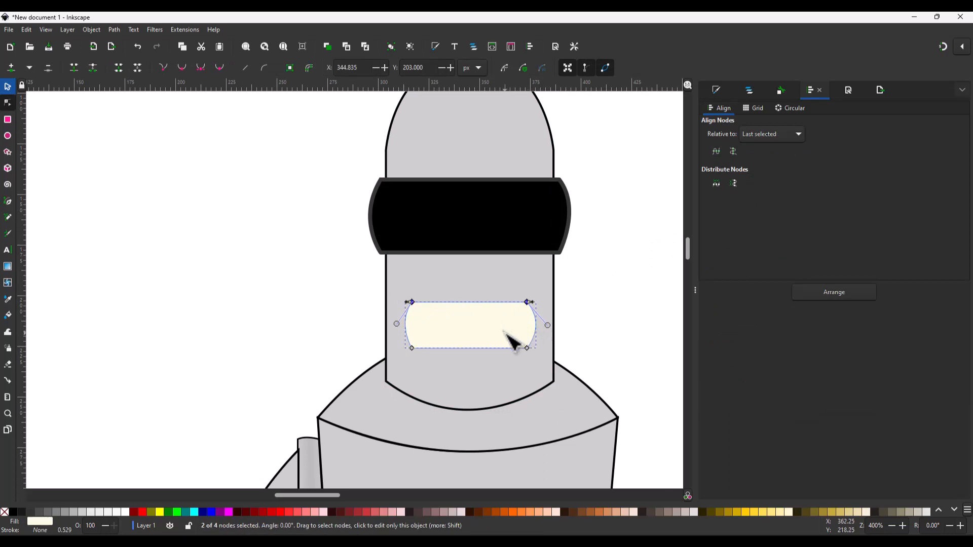
key("s")
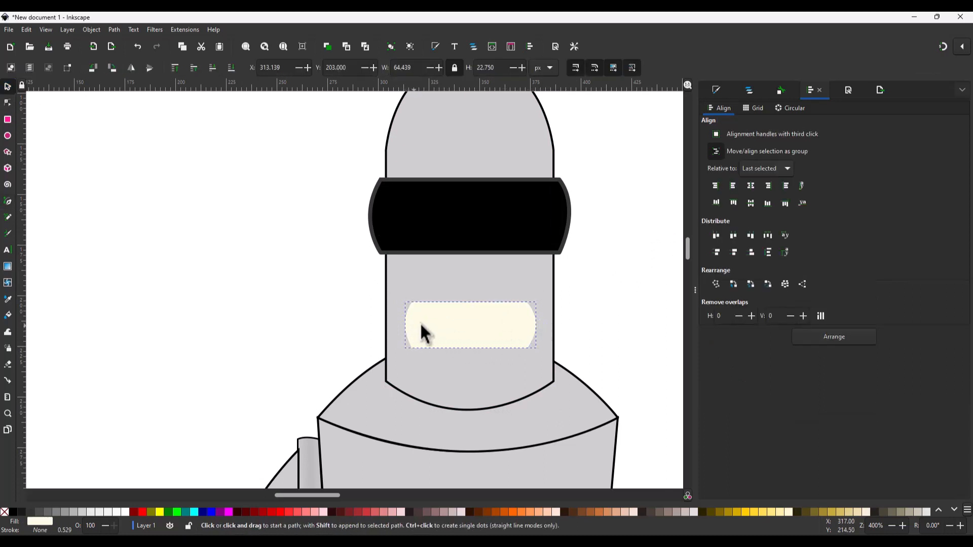
Duplicate the pale yellow shape as an outline with no fill and a flat black stroke.
left_click(714, 91)
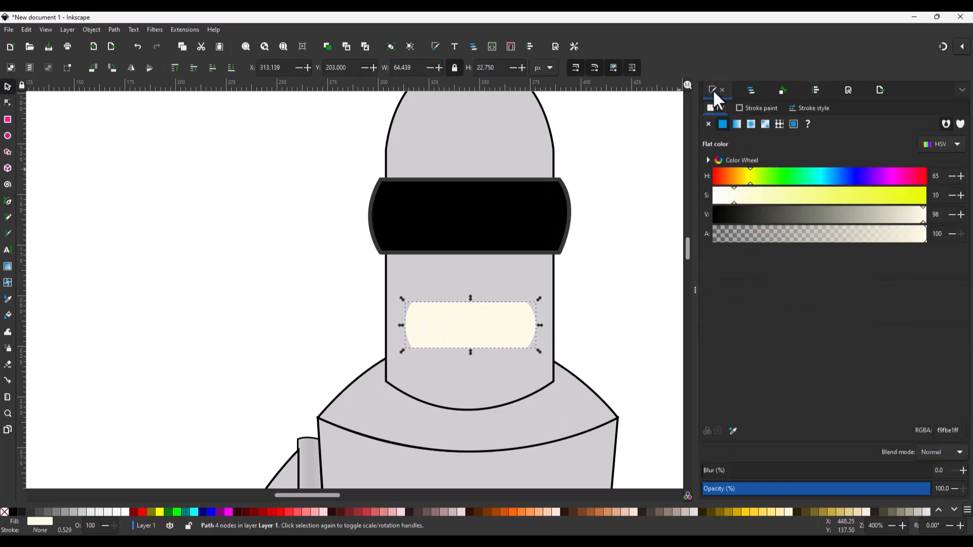
left_click(709, 124)
left_click(750, 108)
left_click(722, 125)
Bow the left side of the black outline around the pale yellow shape further outward.
key("n")
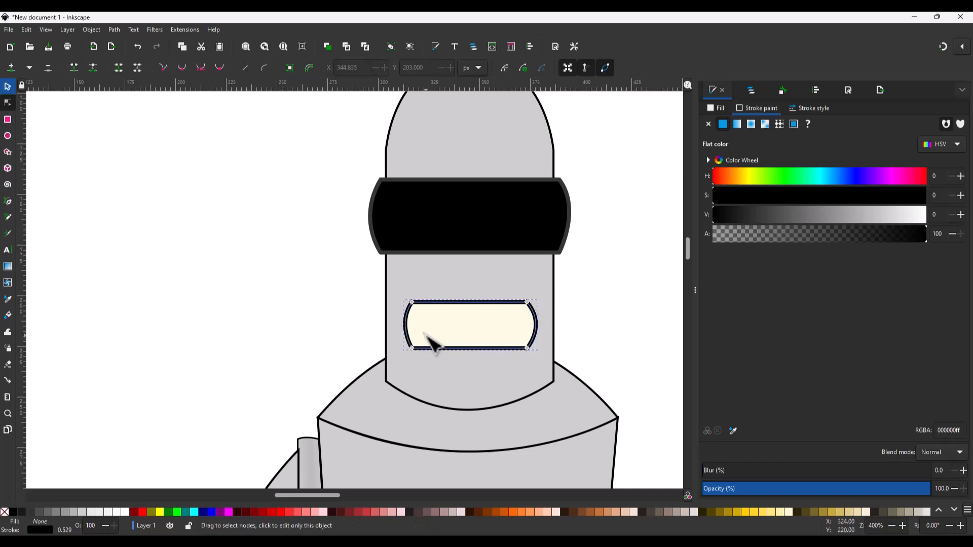
key("ctrl+a")
left_click_drag(396, 324, 392, 324)
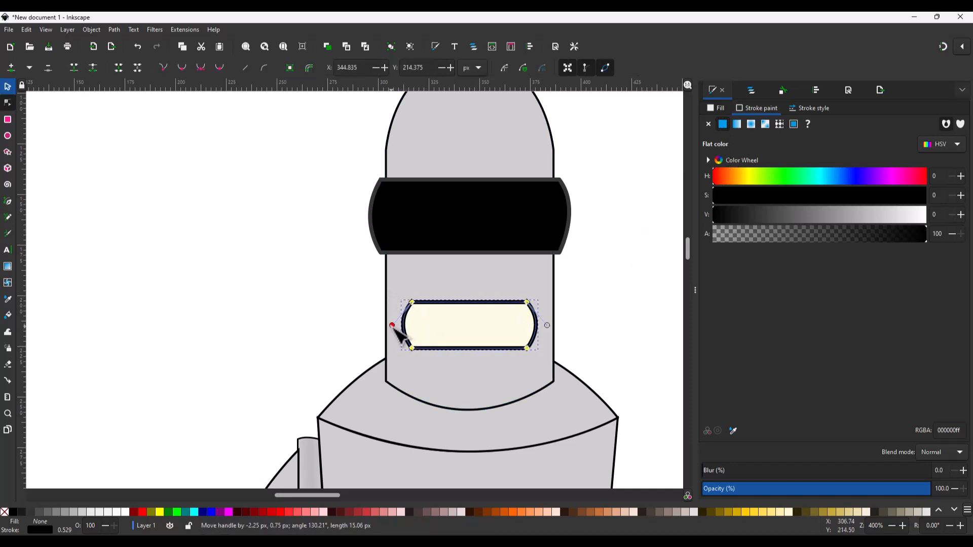
Curve the left edge of the cream mouth fill outward to match the black mouth outline.
key("s")
left_click(462, 326)
key("n")
key("ctrl+a")
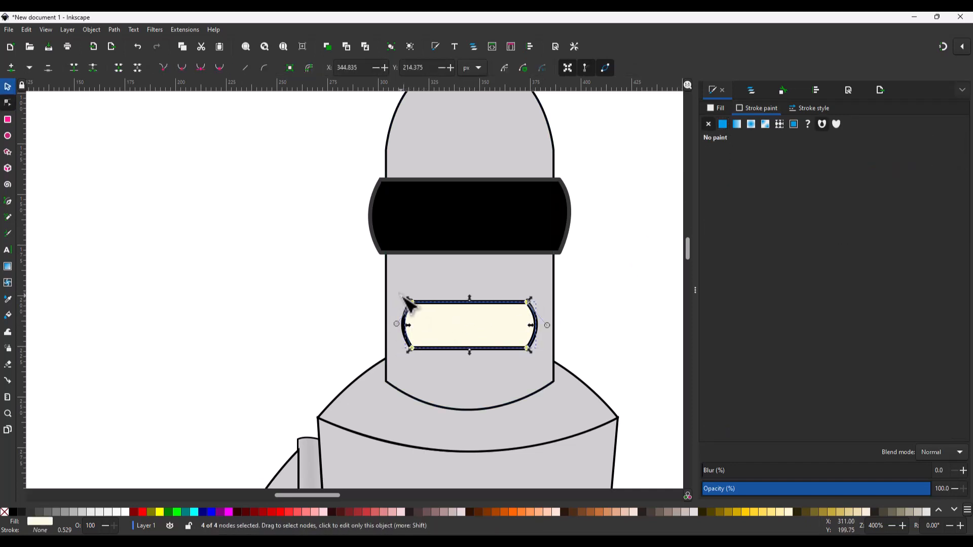
left_click_drag(396, 324, 393, 325)
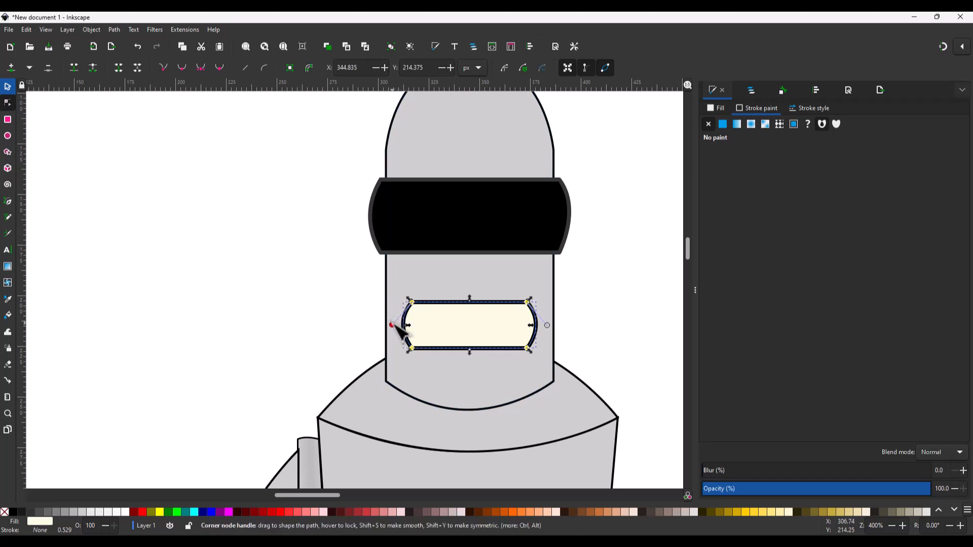
key("s")
Set the stroke width of both the cream mouth shape and its black outline path to 1 px.
left_click(805, 109)
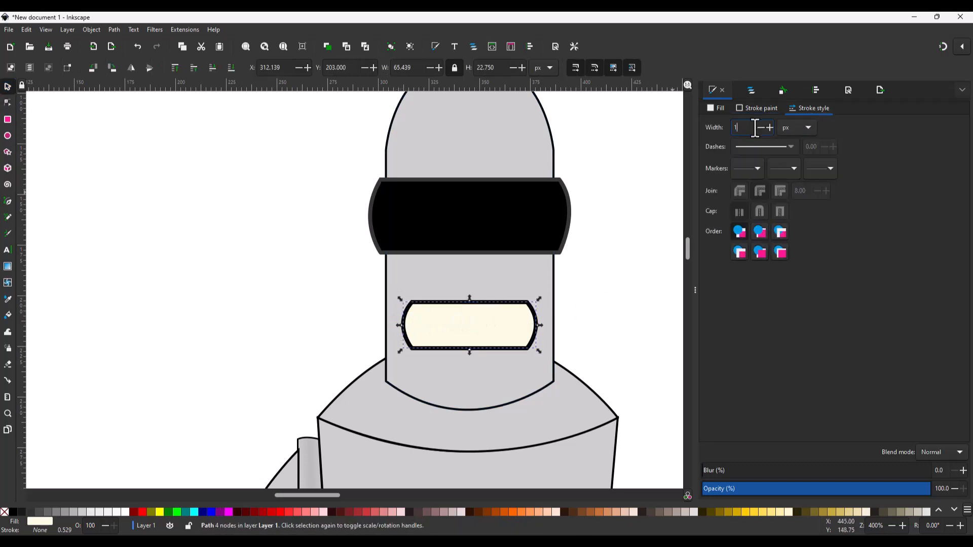
left_click(750, 90)
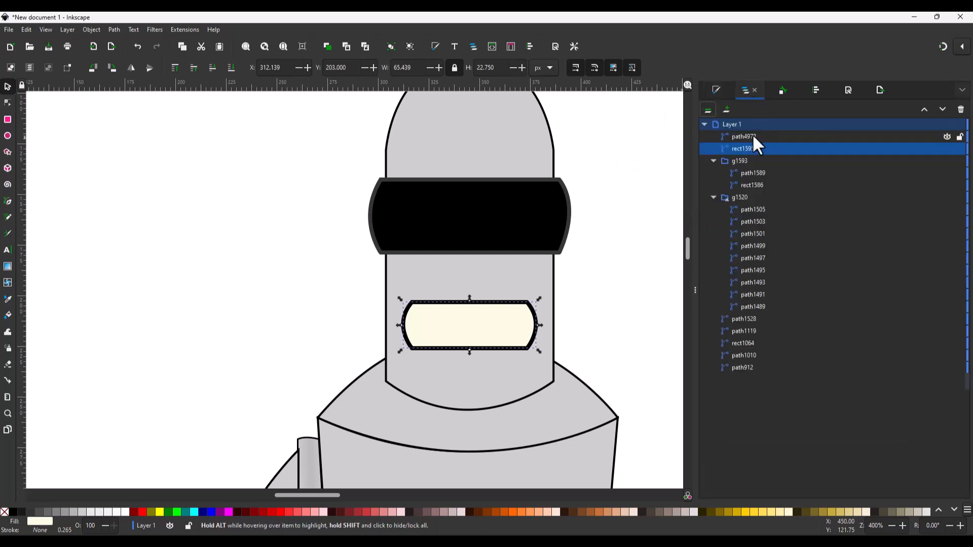
left_click(752, 136)
left_click(714, 90)
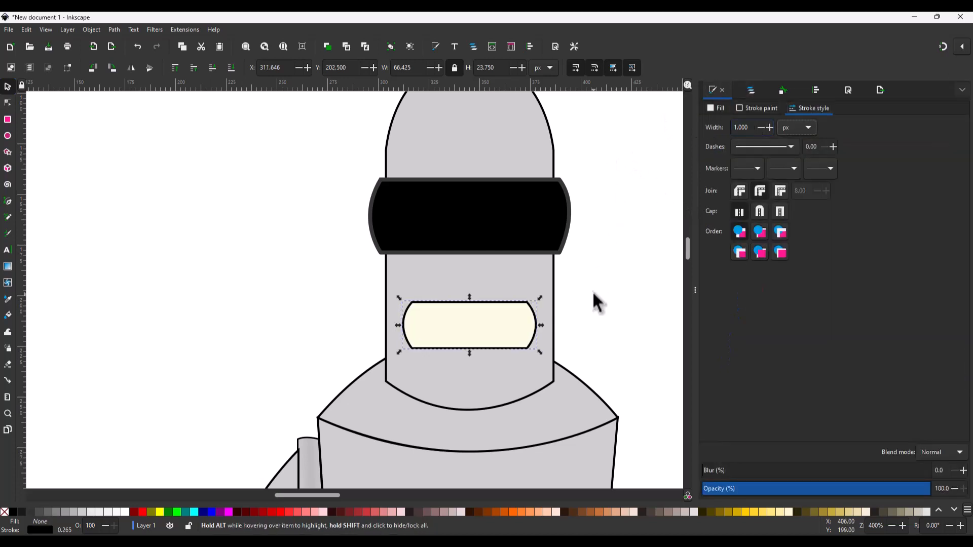
Group the mouth fill with its outline and centre the group horizontally on the robot's head.
left_click(746, 92)
left_click(752, 148, "shift")
key("ctrl+g")
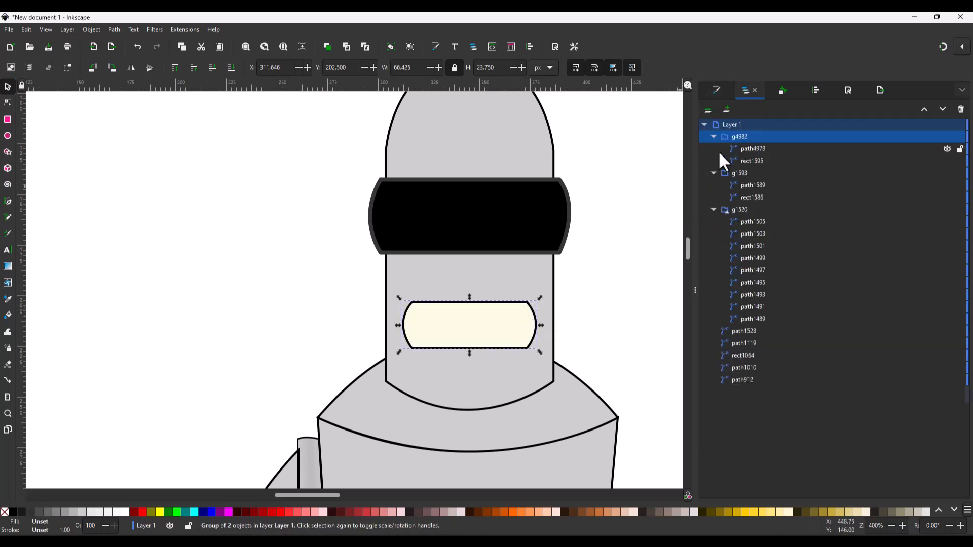
left_click(513, 281, "shift")
left_click(815, 90)
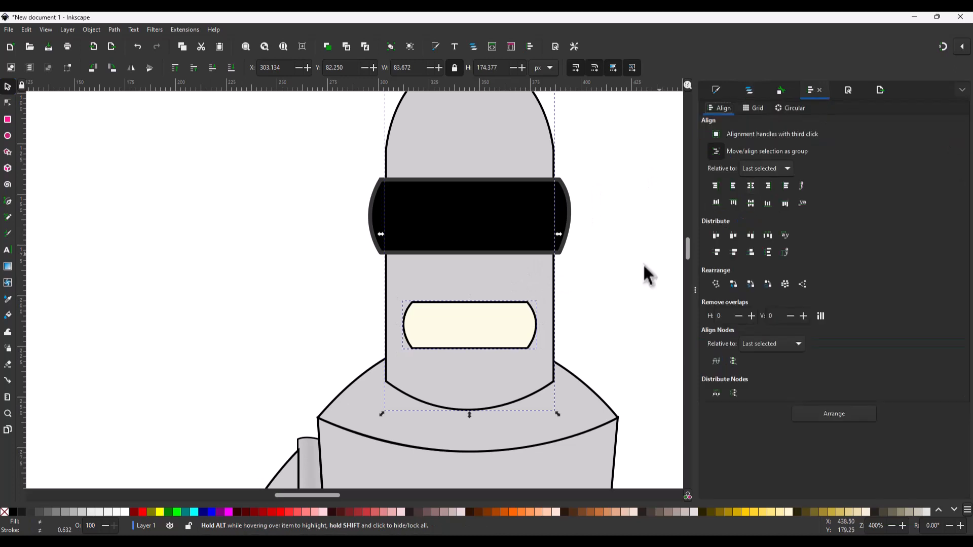
left_click(749, 90)
key("Escape")
Draw two straight horizontal lines across the full width of the mouth, dividing it into three rows of teeth.
key("b")
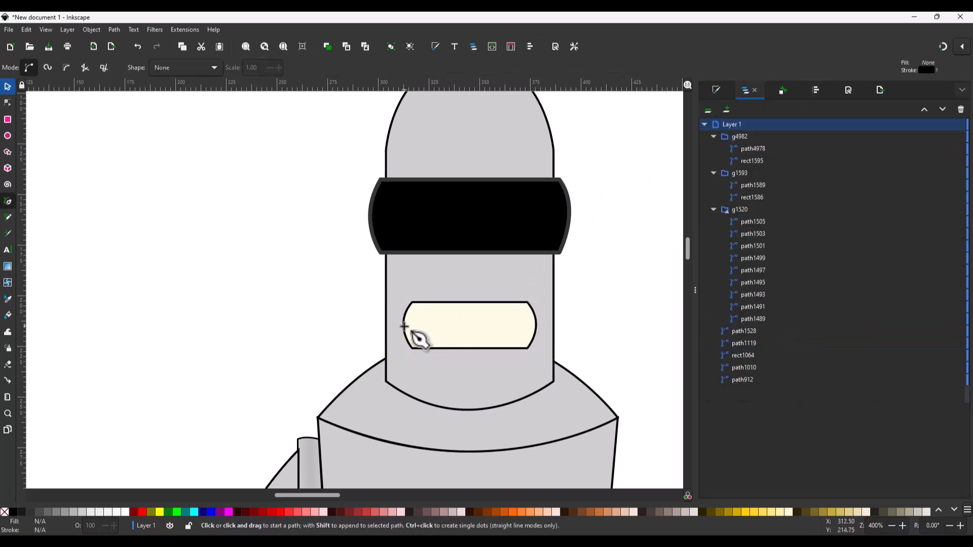
left_click(403, 318)
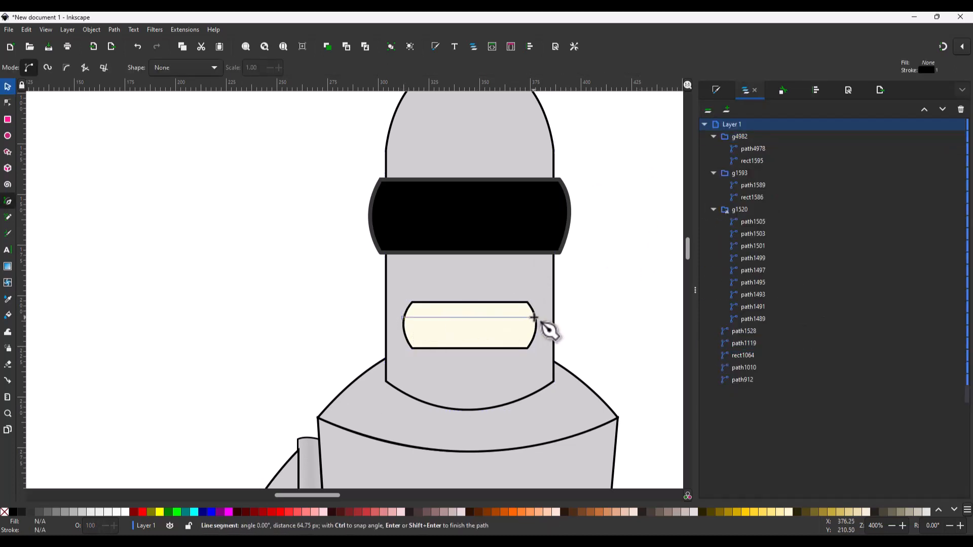
double_click(535, 318)
left_click(533, 335)
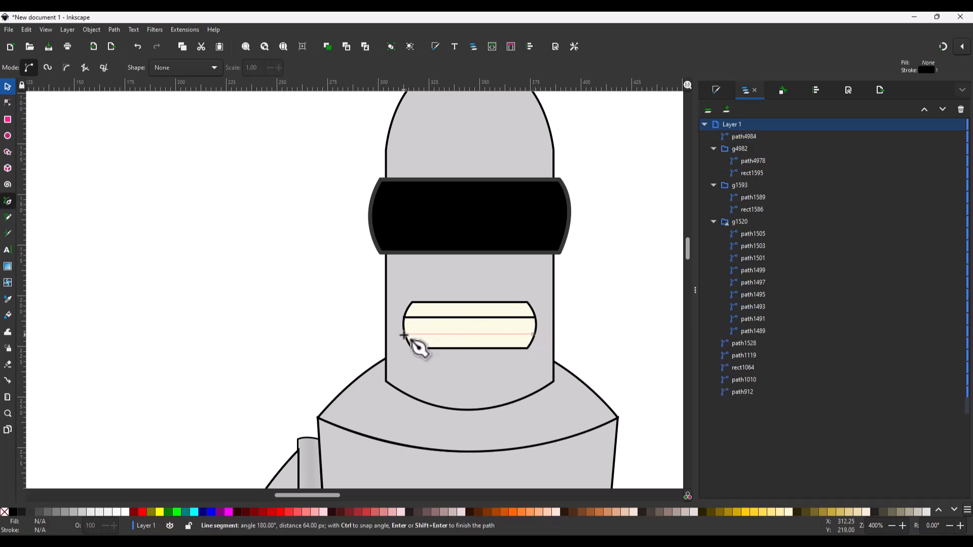
double_click(404, 334)
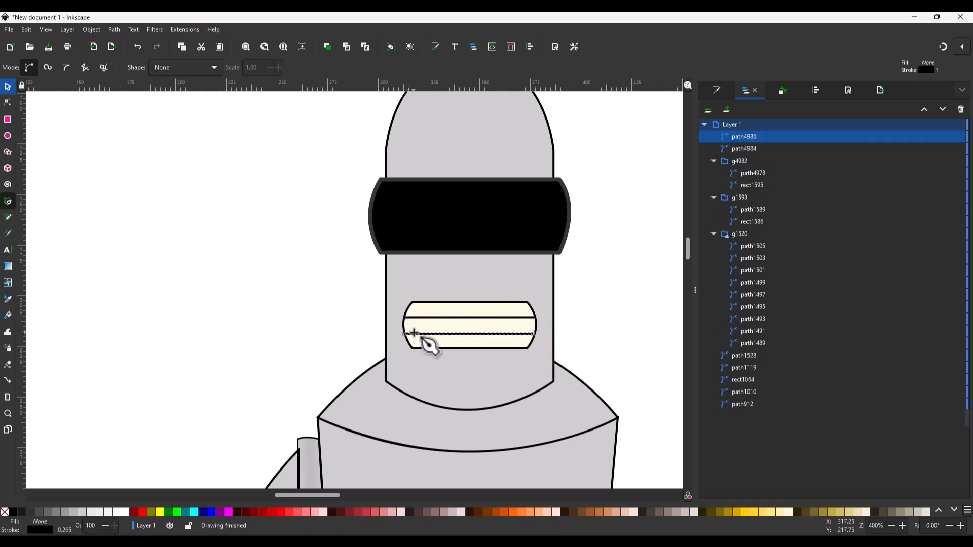
Draw three straight vertical lines across the mouth's height, one at the centre and two in the right half.
left_click(470, 348)
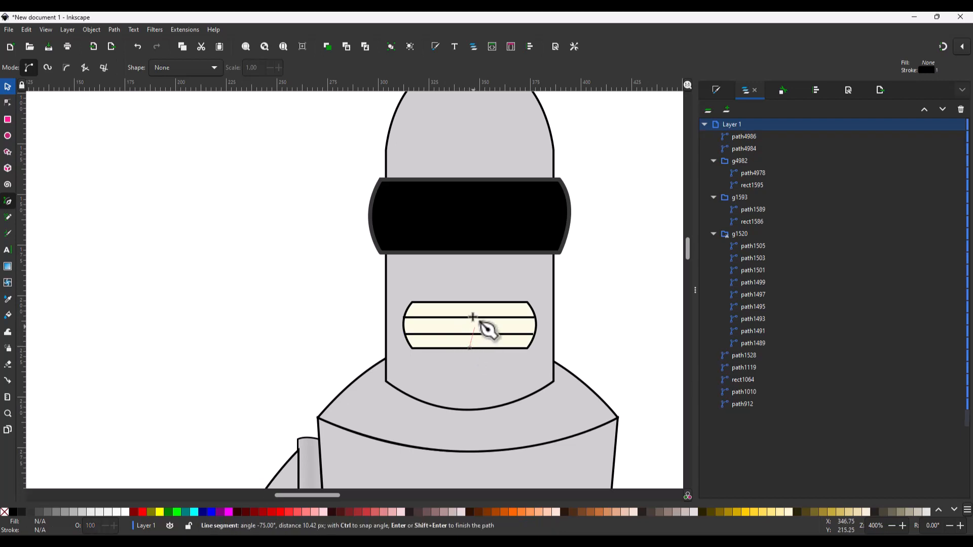
double_click(469, 302)
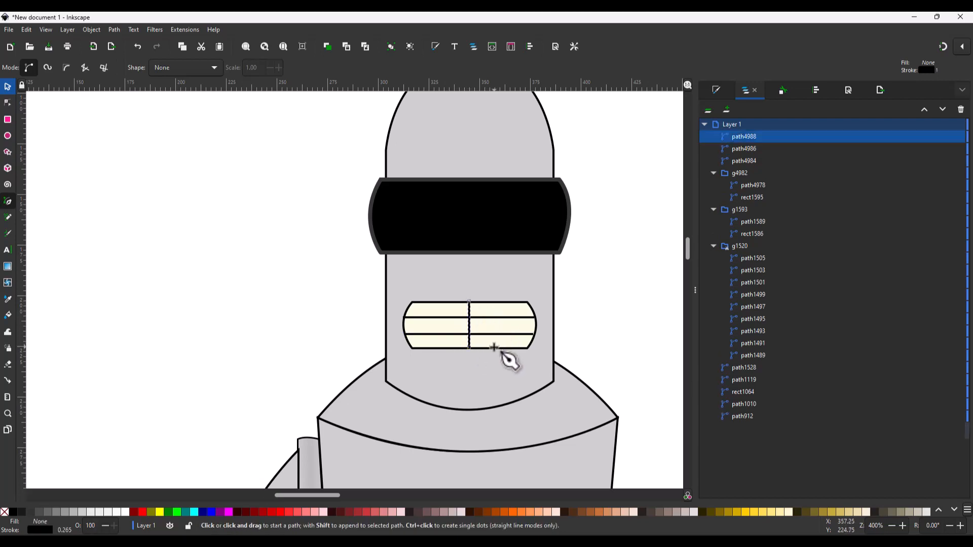
left_click(493, 347)
double_click(493, 303)
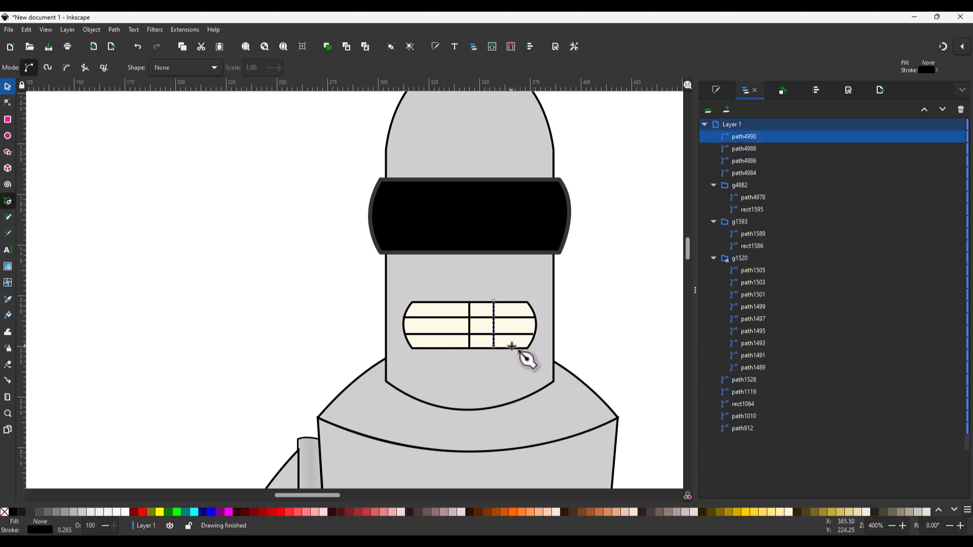
left_click(512, 348)
double_click(511, 303)
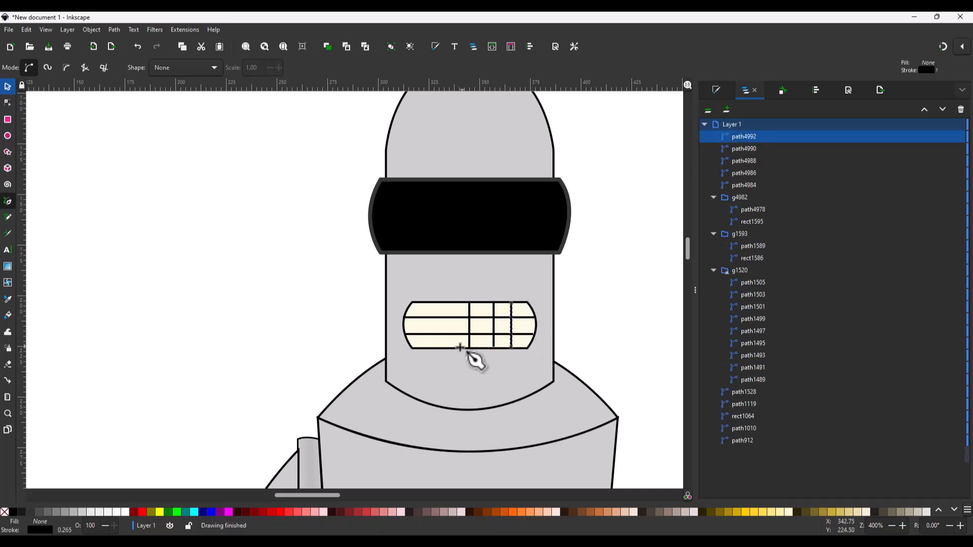
Draw two straight vertical lines across the mouth's height in its left half.
scroll(473, 346, "up", 2)
left_click(428, 349)
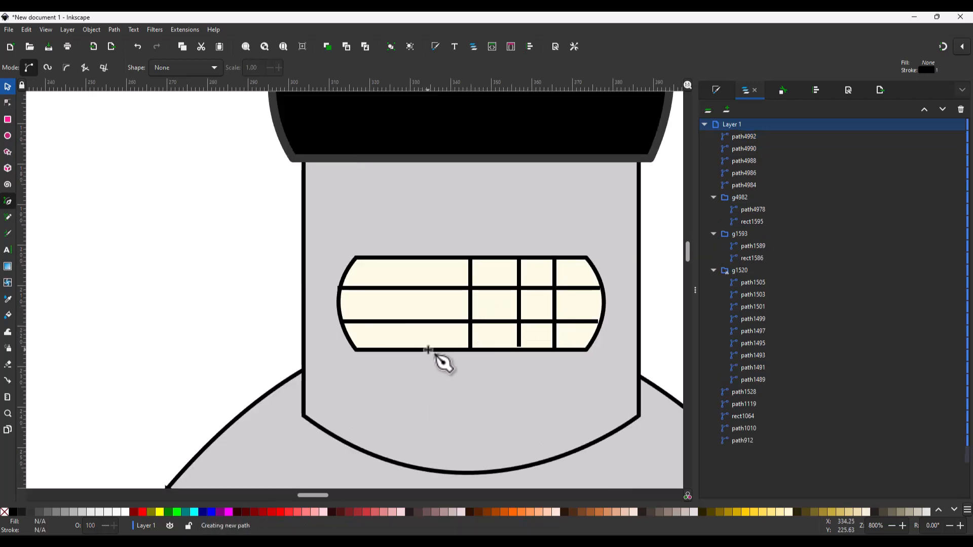
double_click(426, 259)
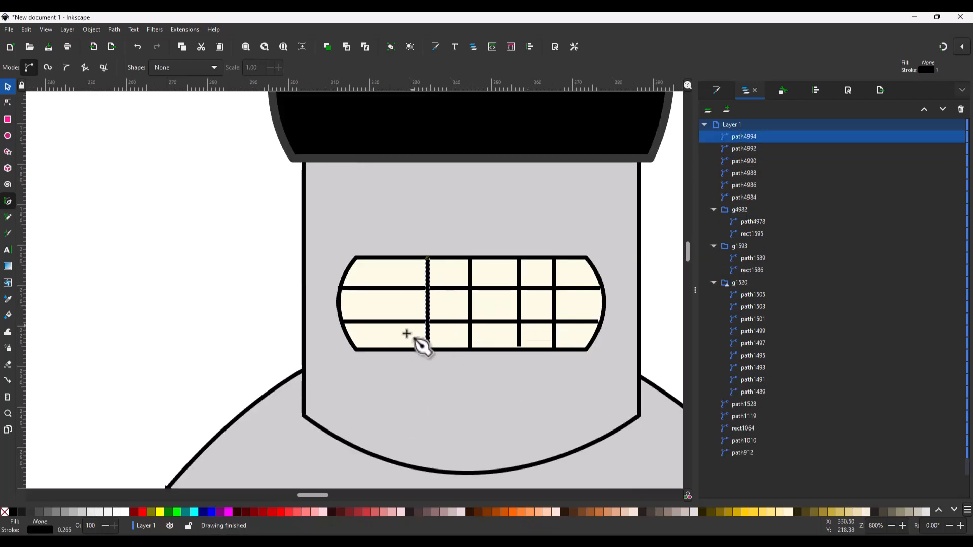
left_click(386, 349)
double_click(384, 258)
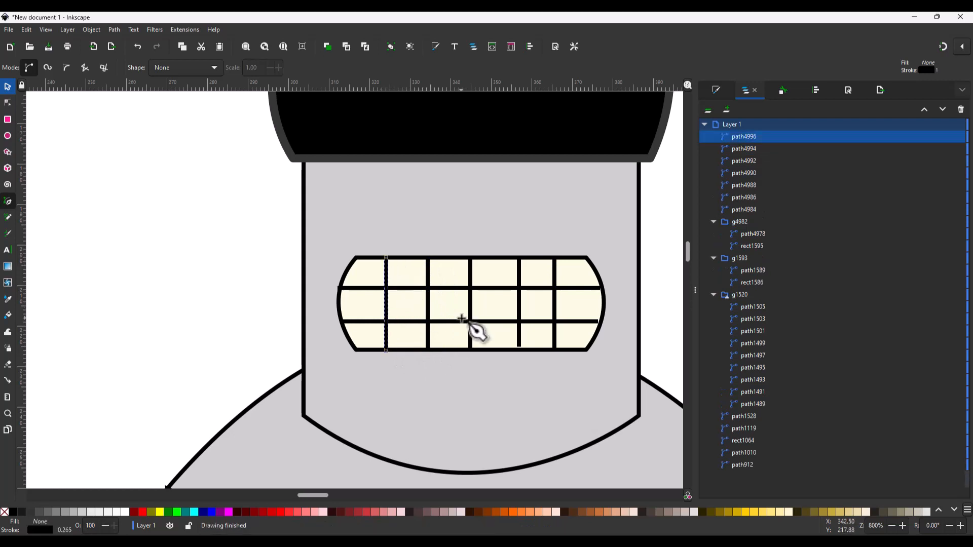
Extend the lower end of the first vertical line right of centre to the mouth's bottom edge.
key("n")
left_click(519, 339)
left_click_drag(519, 347, 519, 351)
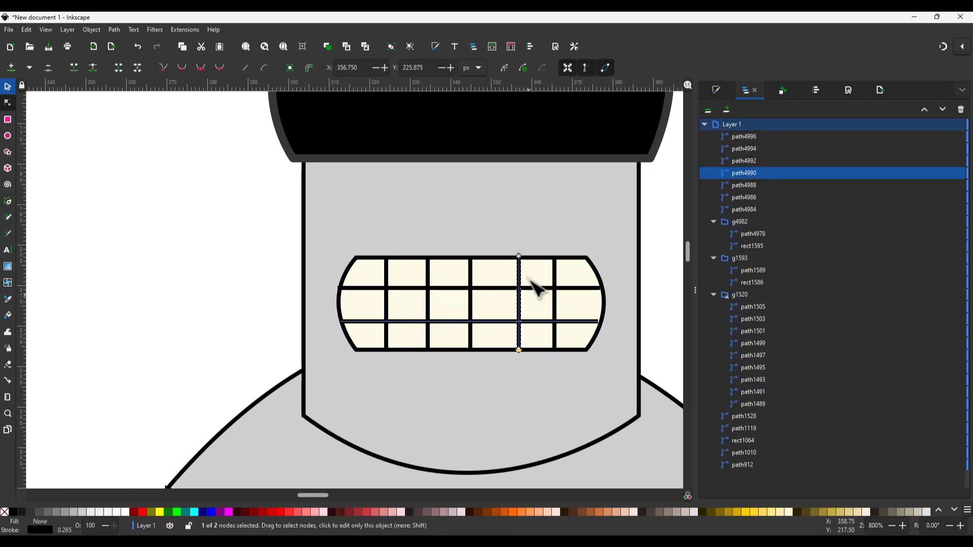
Move the rightmost vertical tooth line farther right and extend its lower end to the mouth's bottom edge.
left_click(558, 315)
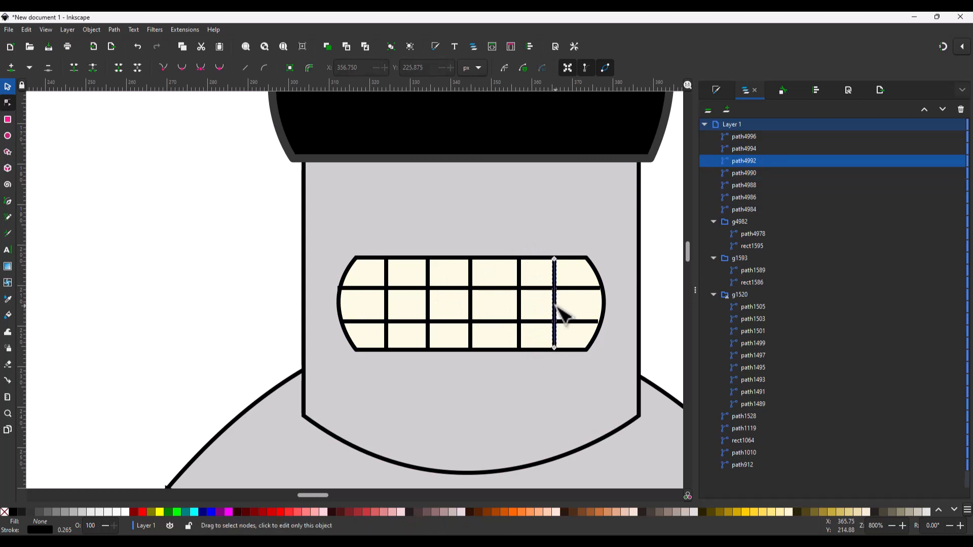
key("s")
left_click_drag(557, 315, 570, 304)
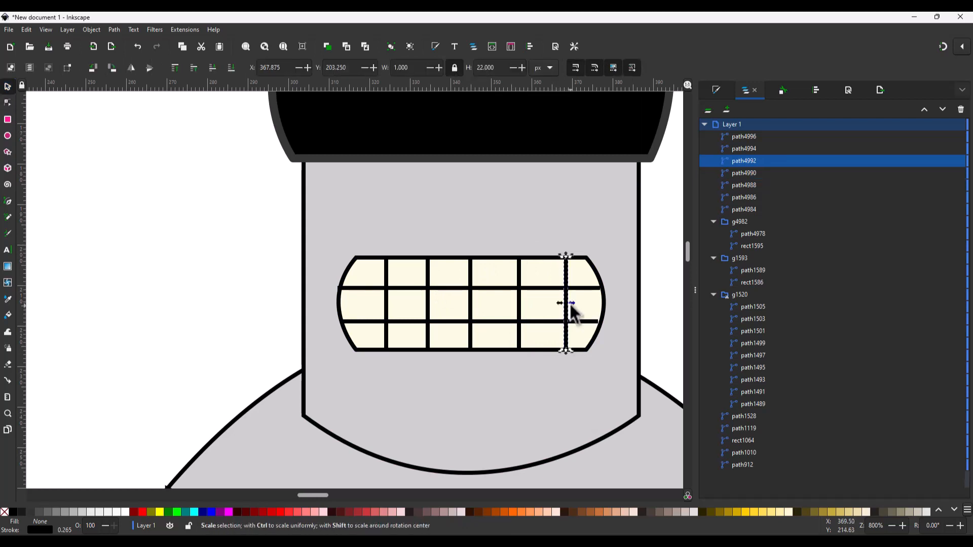
key("n")
left_click_drag(566, 348, 566, 350)
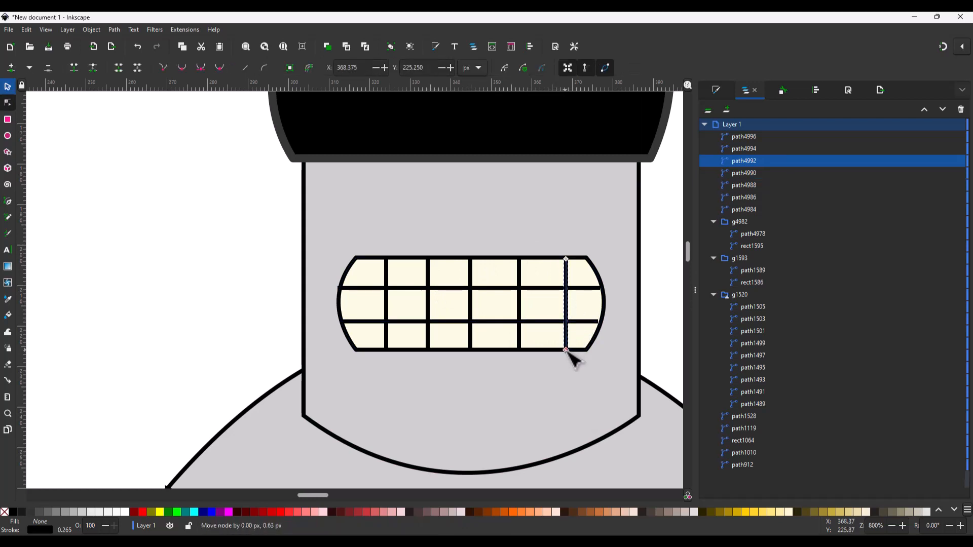
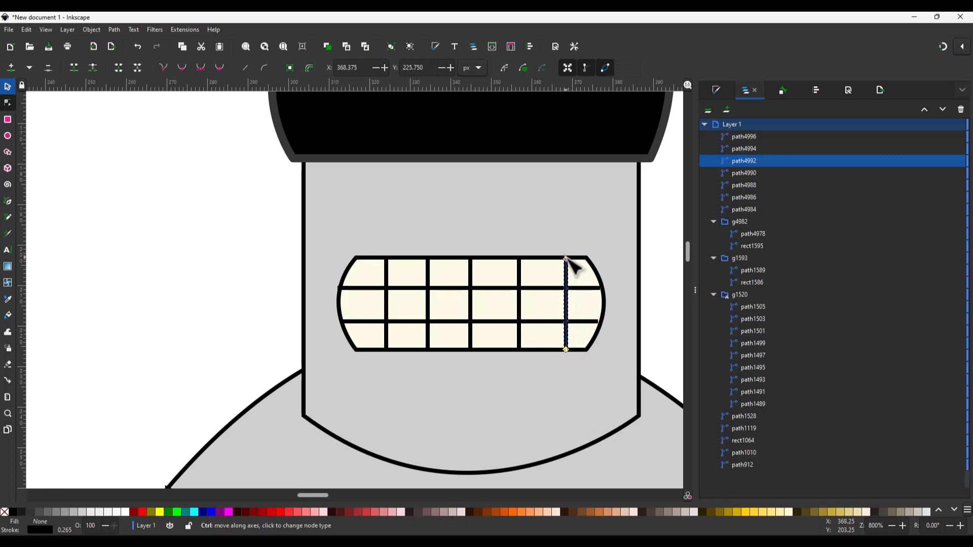
Centre the middle vertical tooth line horizontally on the mouth group.
scroll(551, 280, "up", 2)
left_click(306, 269)
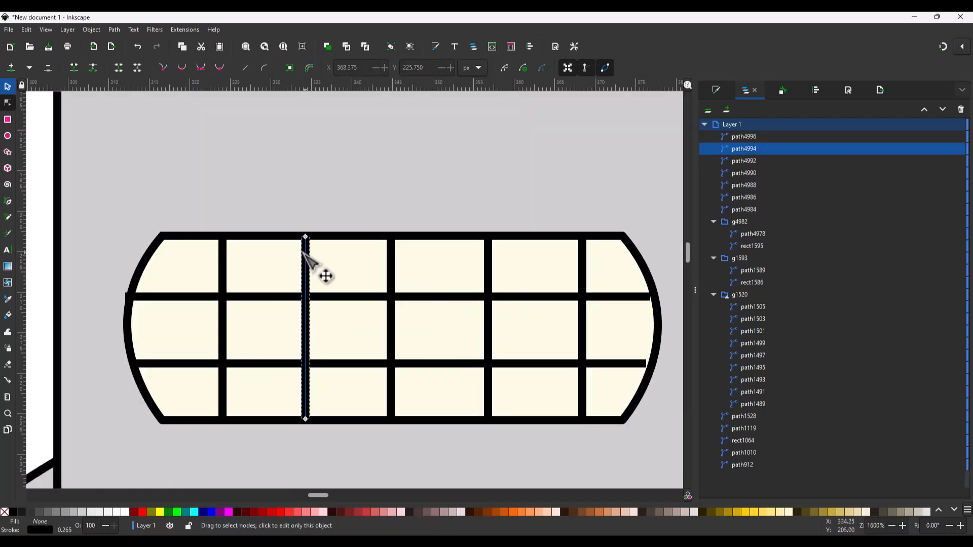
left_click(222, 260)
left_click(390, 271)
key("s")
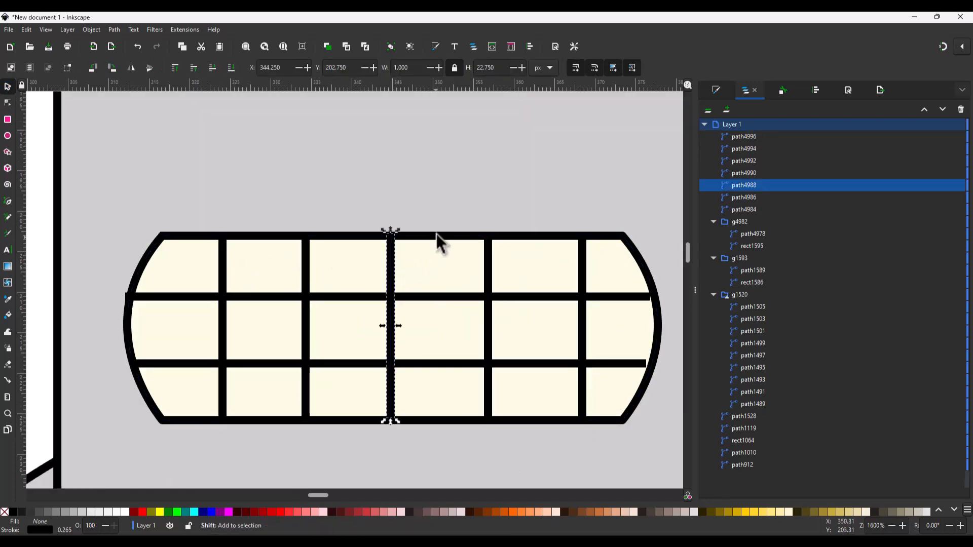
left_click(437, 235, "shift")
key("ctrl+shift+a")
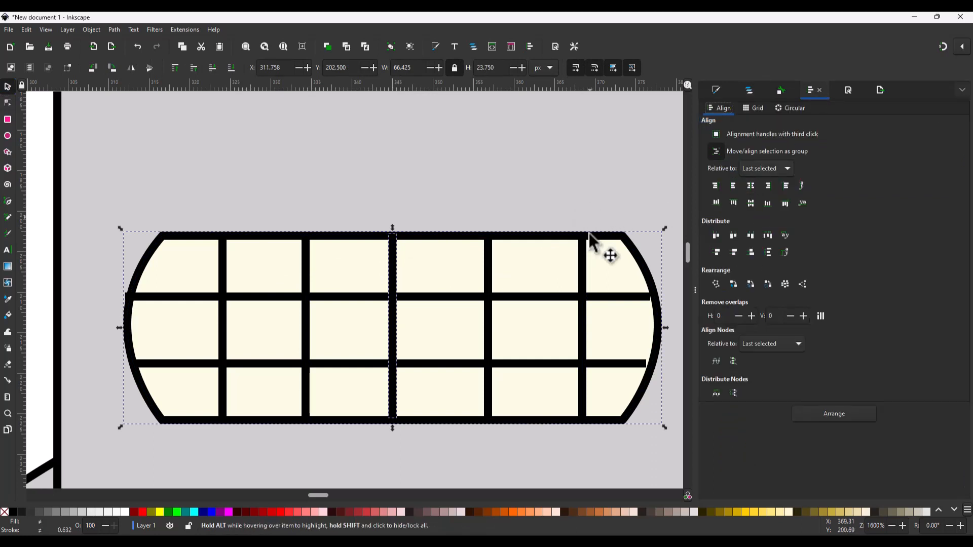
Shift the leftmost vertical tooth line slightly outward, toward the mouth's left end.
left_click(583, 276)
left_click(221, 279, "shift")
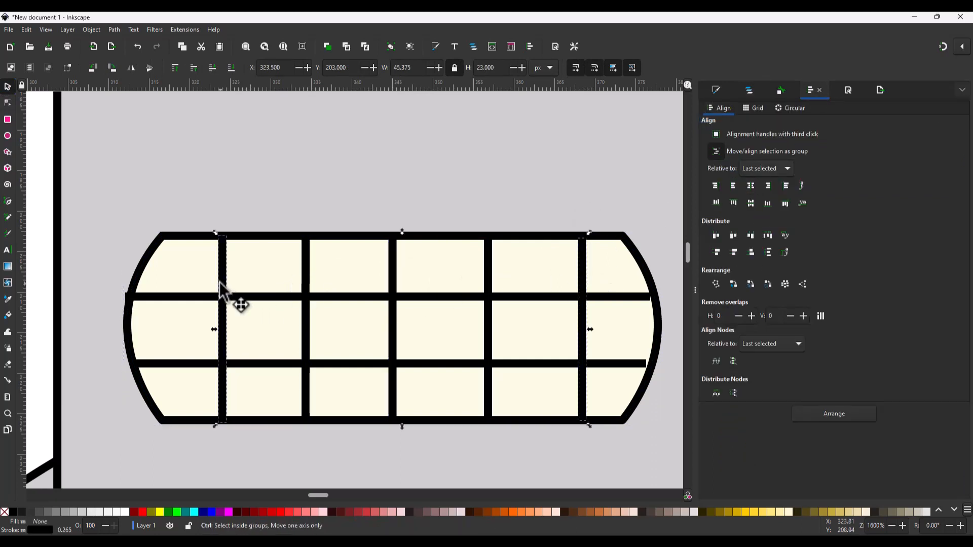
left_click_drag(221, 281, 217, 290)
key("ctrl+z")
left_click(227, 258)
left_click(223, 281)
Adjust the end nodes of the two horizontal tooth lines so they meet the mouth outline.
key("n")
left_click(163, 296)
left_click_drag(126, 296, 130, 297)
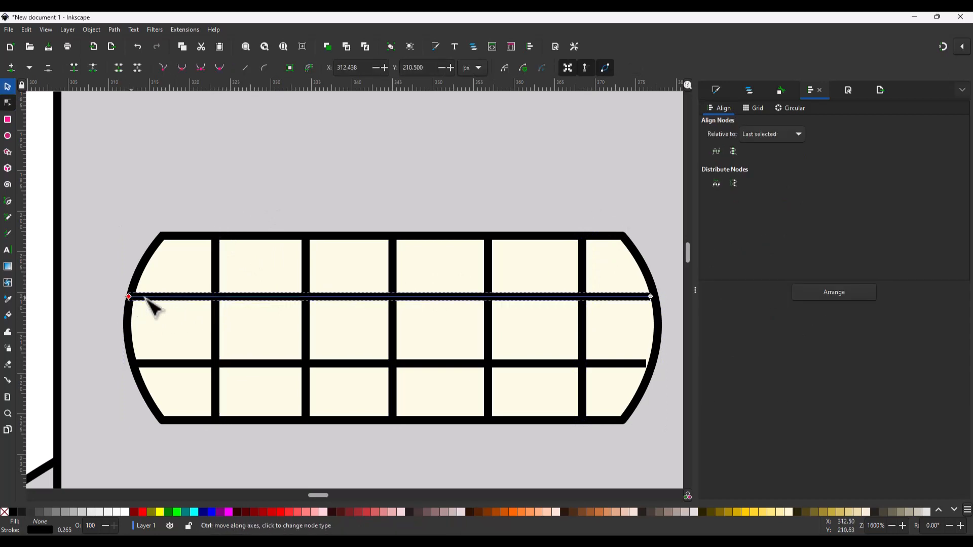
left_click(609, 364)
left_click_drag(645, 364, 656, 364)
key("s")
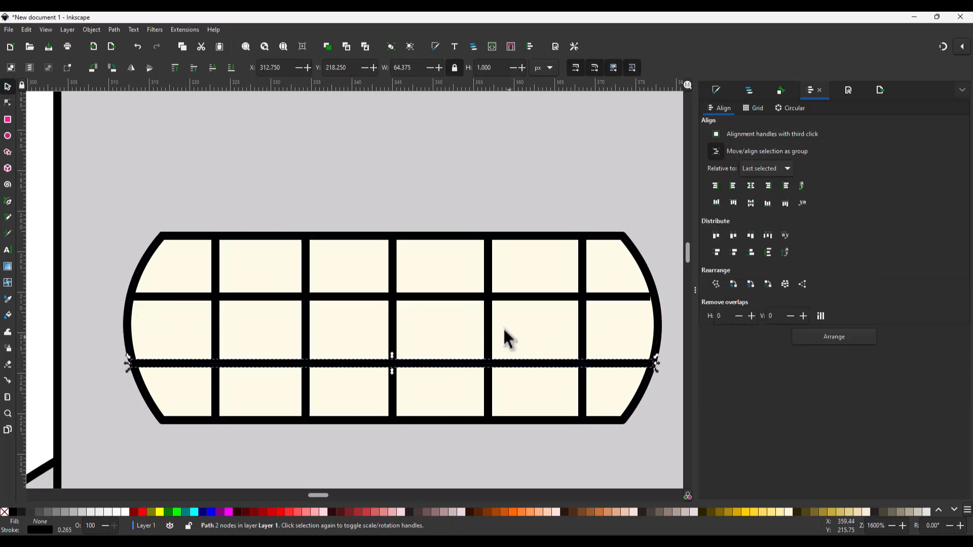
Distribute the leftmost, inner left and centre vertical tooth lines with even horizontal gaps.
left_click(330, 282)
left_click(217, 310)
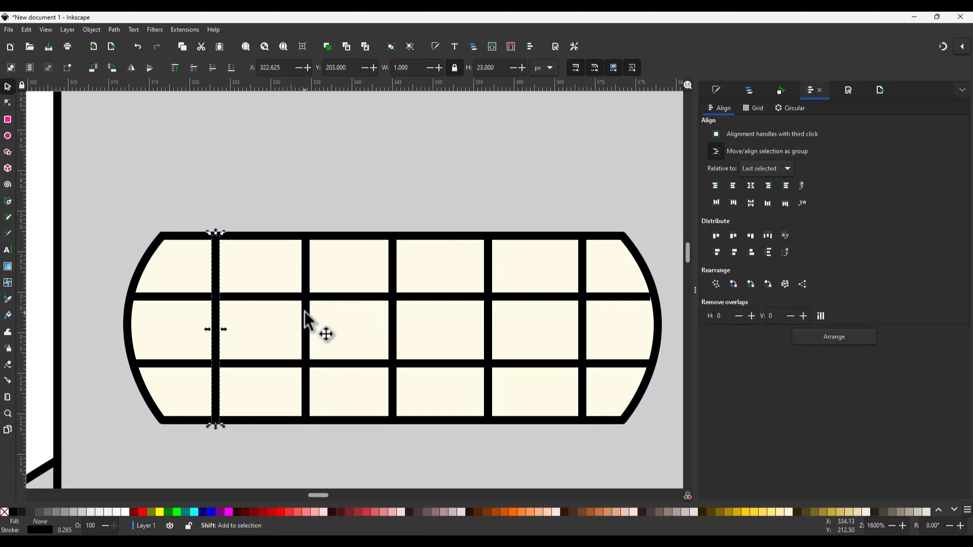
left_click(305, 311, "shift")
left_click(765, 238)
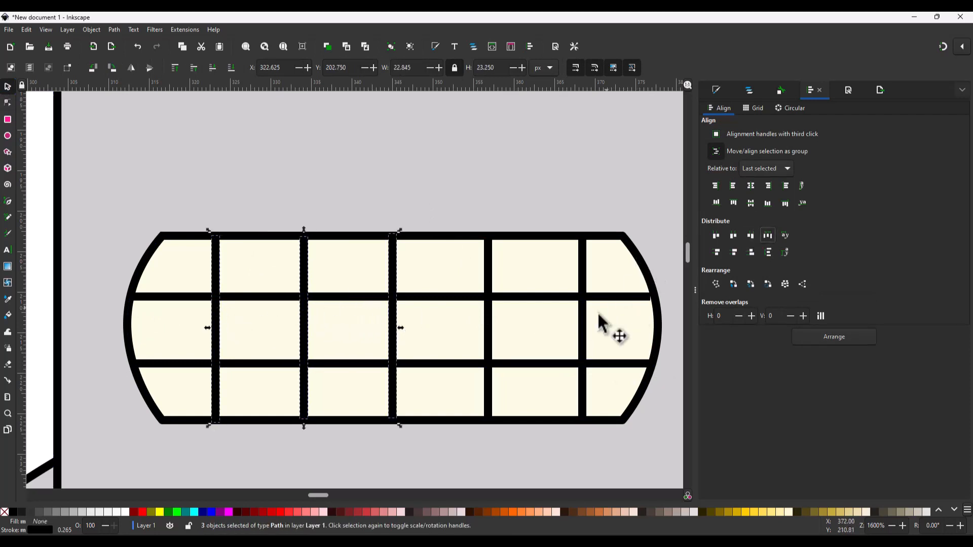
Distribute the centre, inner right and rightmost vertical tooth lines with even horizontal gaps.
left_click(582, 330)
left_click(487, 333, "shift")
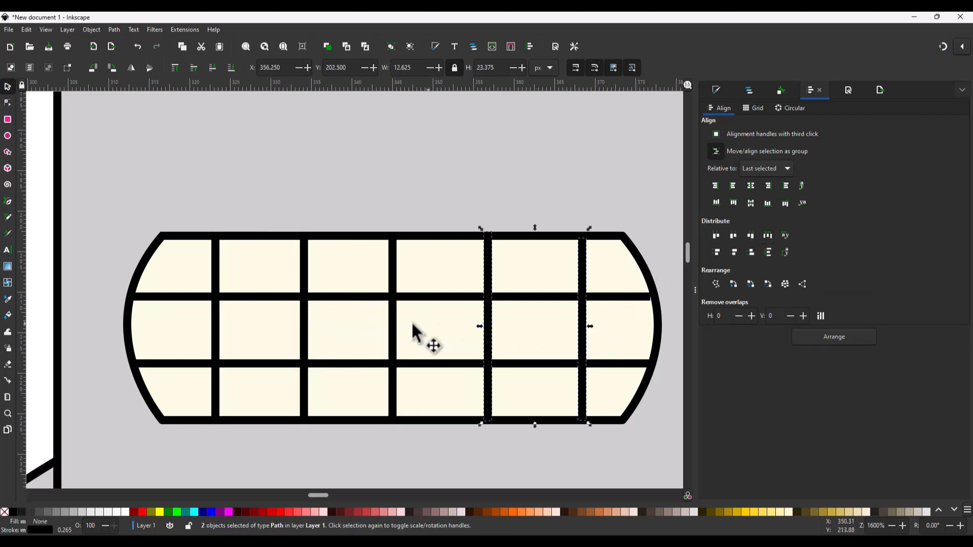
left_click(767, 237)
key("n")
key("s")
left_click(608, 291)
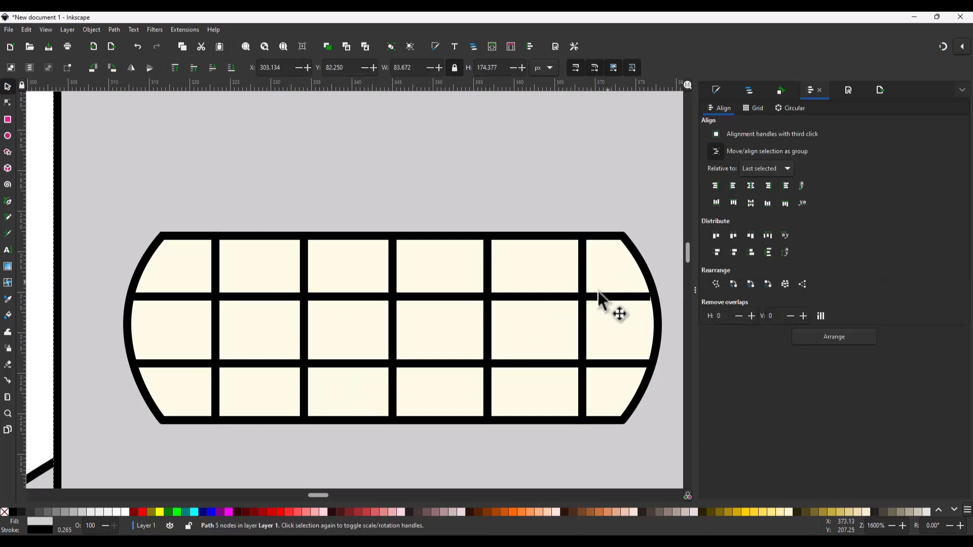
Bow the four off-centre vertical tooth lines outward, away from the straight centre line, to follow the mouth's rounded ends.
key("n")
left_click(587, 330)
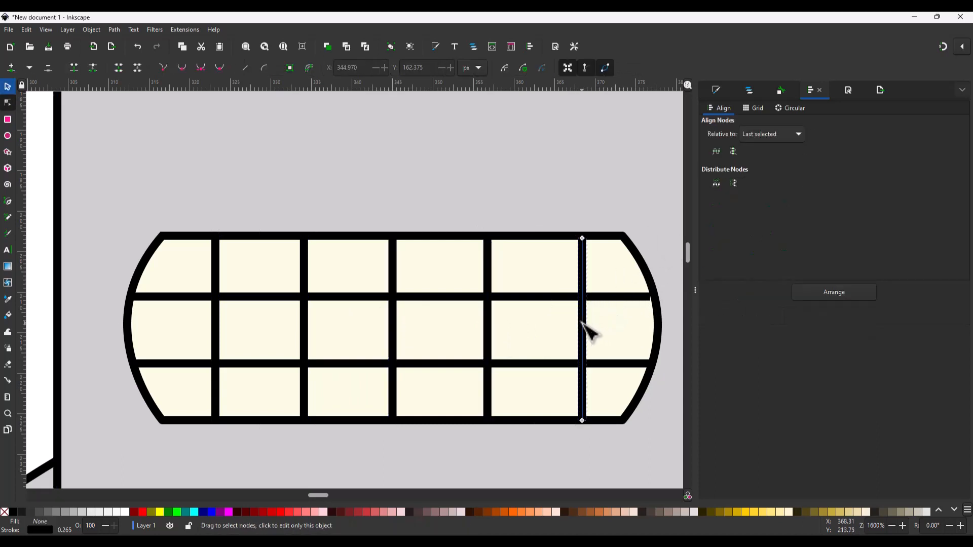
left_click_drag(587, 331, 615, 348)
left_click(220, 330)
left_click_drag(219, 330, 224, 347)
left_click(303, 324)
left_click_drag(303, 324, 295, 325)
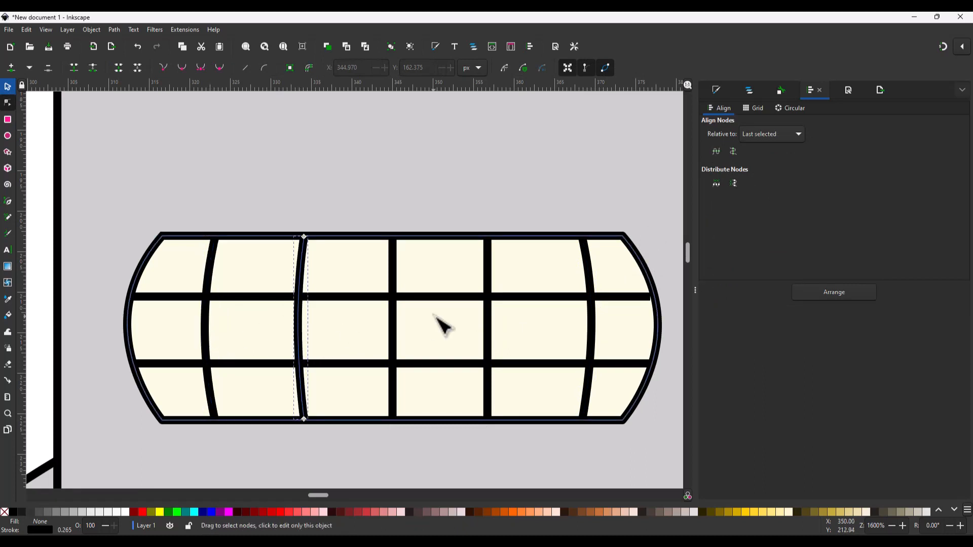
left_click(489, 329)
left_click_drag(489, 330, 496, 329)
scroll(488, 315, "down", 5)
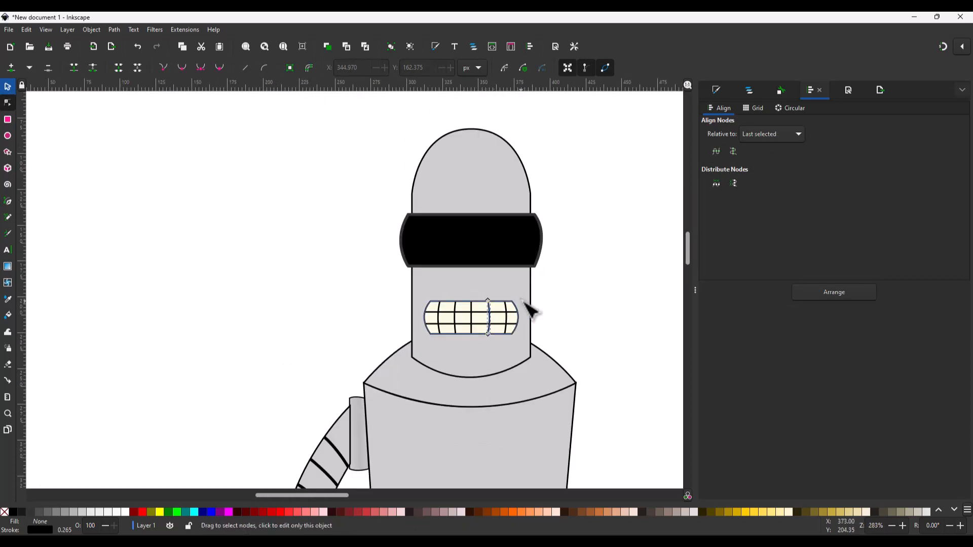
key("s")
left_click(564, 286)
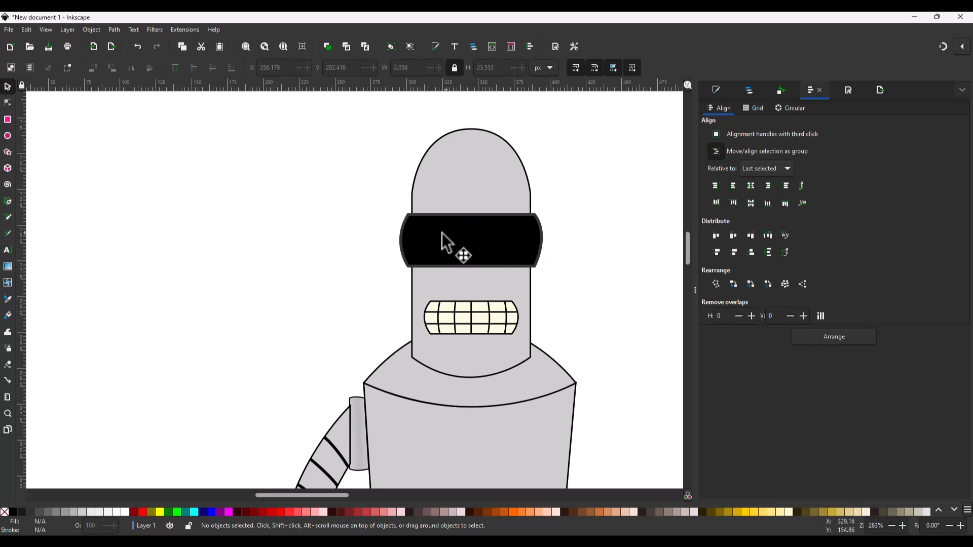
Draw a rectangle about 33 by 26 px beside the robot's visor and convert it to a path.
key("r")
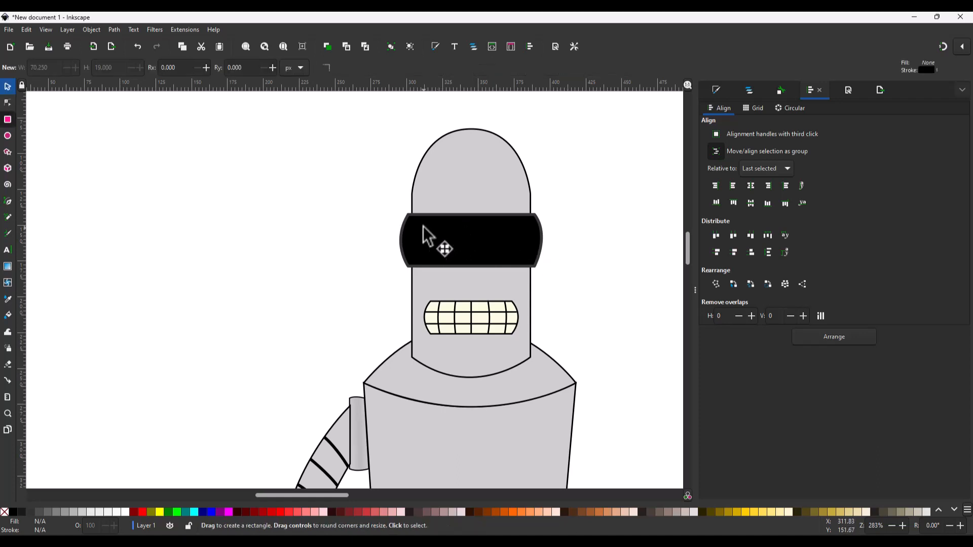
left_click_drag(296, 218, 343, 256)
key("ctrl+shift+c")
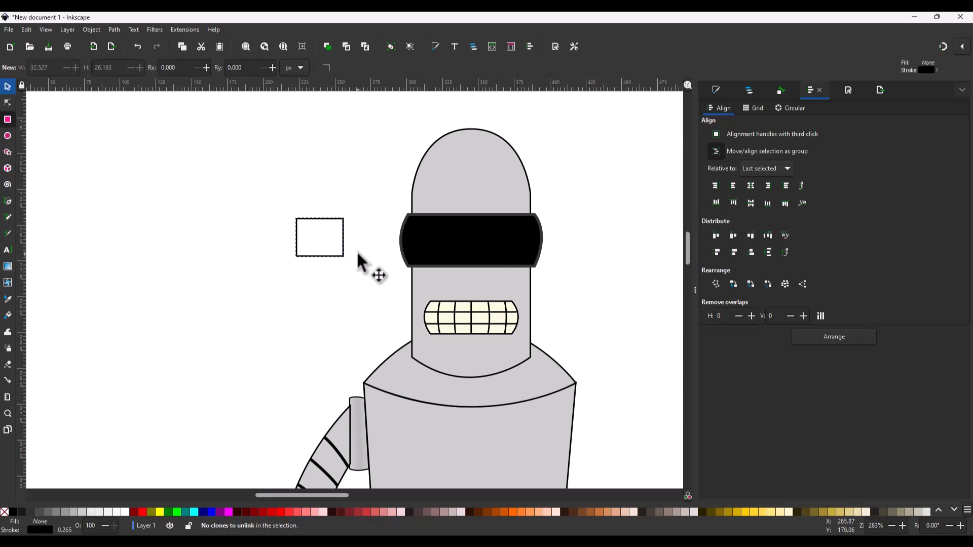
key("s")
Fill the new rectangle with khaki (cece99) and remove its outline.
left_click(717, 90)
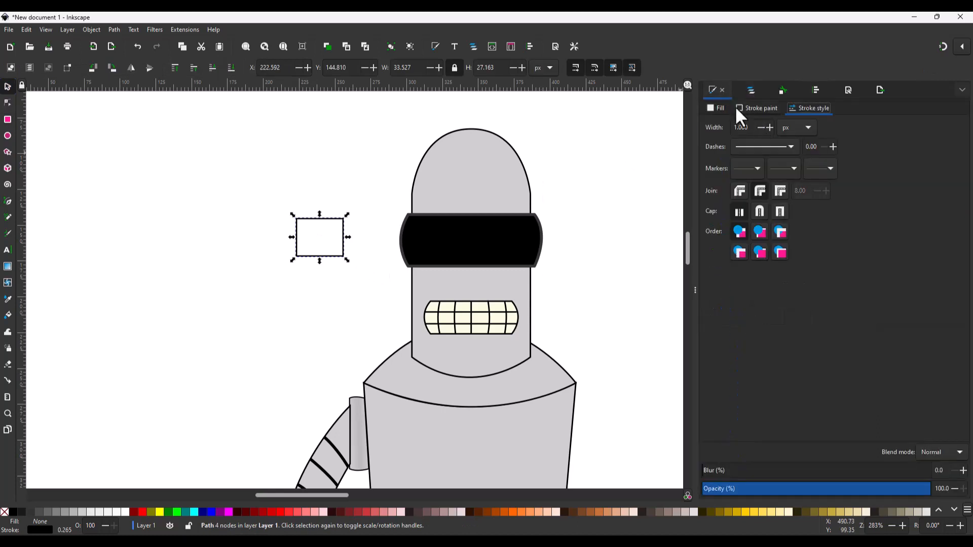
left_click(717, 108)
left_click(723, 124)
left_click(749, 176)
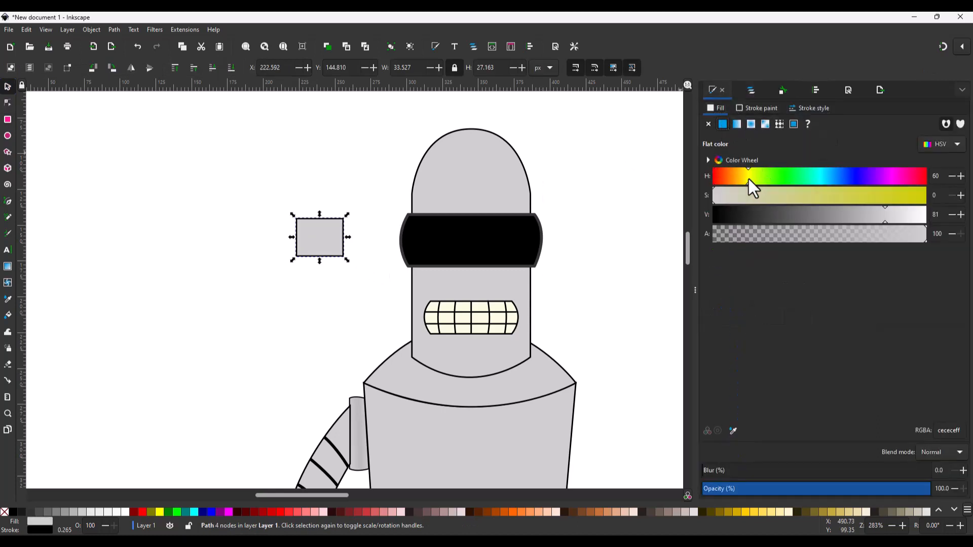
left_click(780, 196)
left_click(750, 109)
left_click(708, 124)
left_click(716, 109)
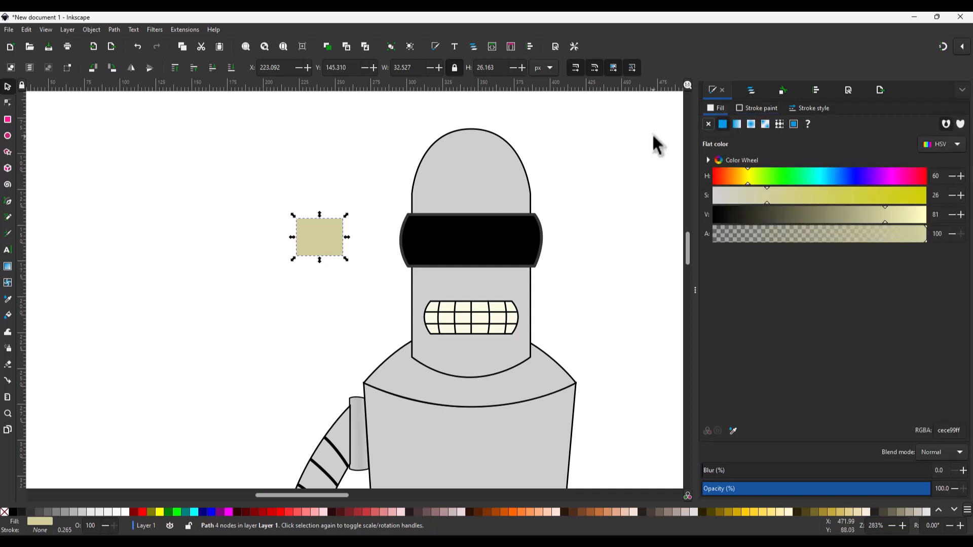
Slant the khaki shape's upper edge, add a node to cut its inner lower corner, and smooth the three lower nodes.
key("n")
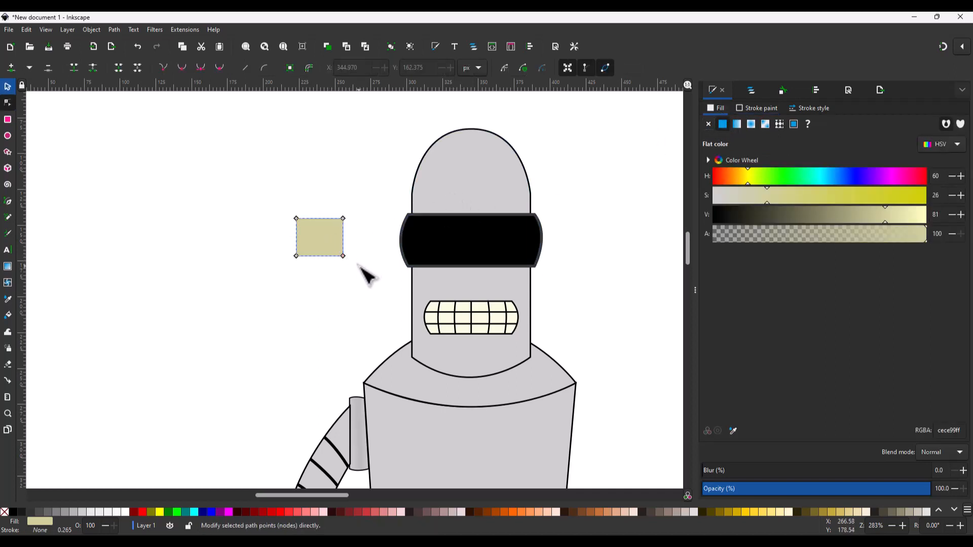
mouse_move(338, 248)
left_mouse_down()
mouse_move(344, 231)
mouse_move(330, 256)
mouse_move(307, 255)
left_mouse_up()
key("ctrl+shift+l")
double_click(343, 248)
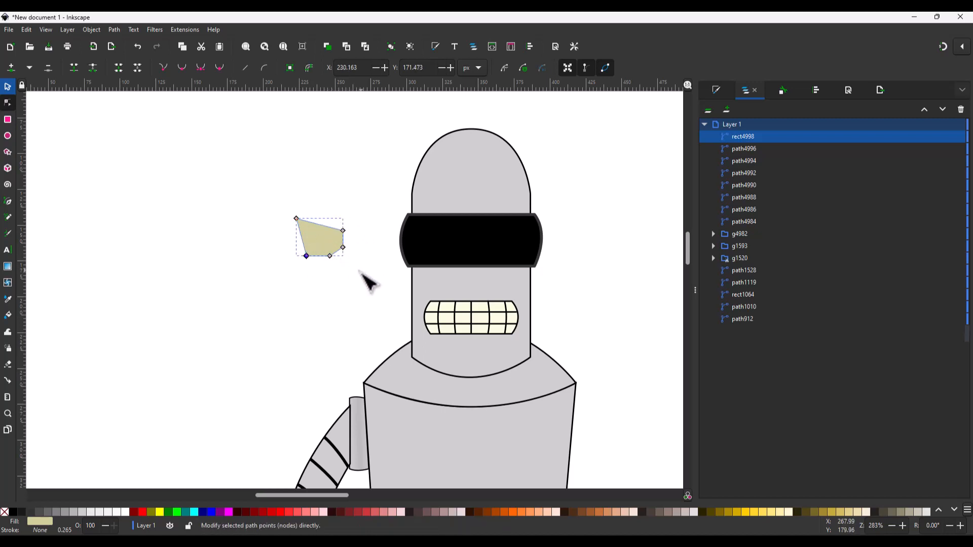
left_click_drag(361, 270, 261, 238)
scroll(335, 246, "up", 2)
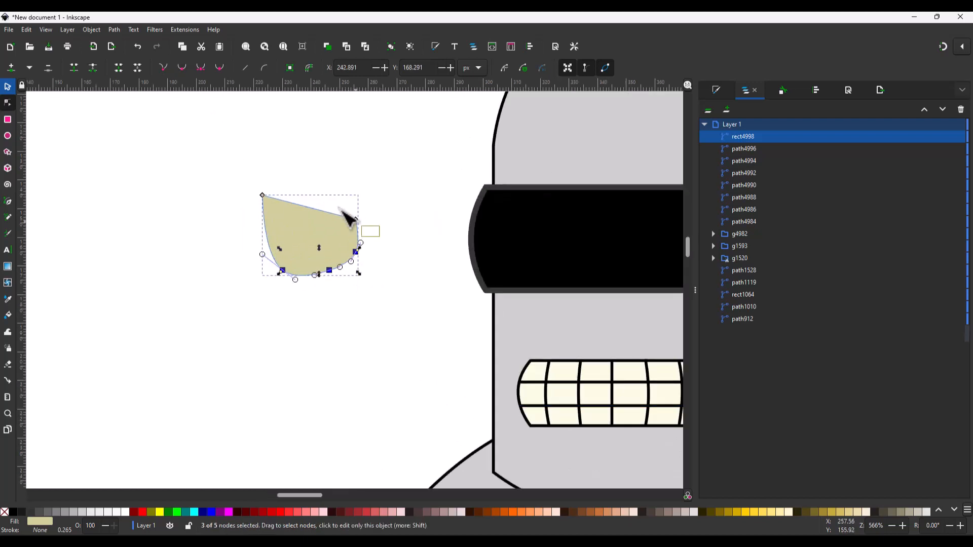
Round the eye's inner and outer sides, pull its upper outer node inward, and flatten its bottom edge.
left_click_drag(348, 217, 370, 234)
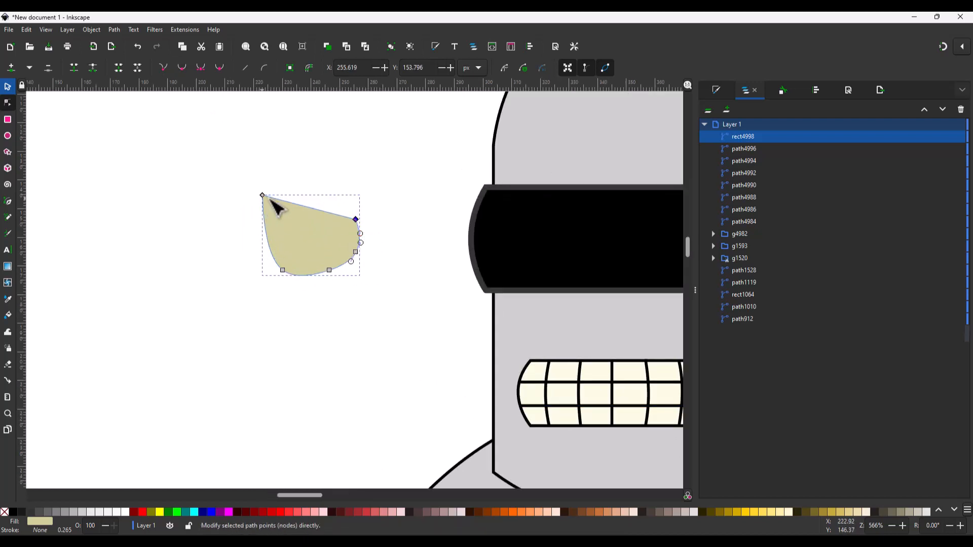
left_click_drag(266, 196, 267, 224)
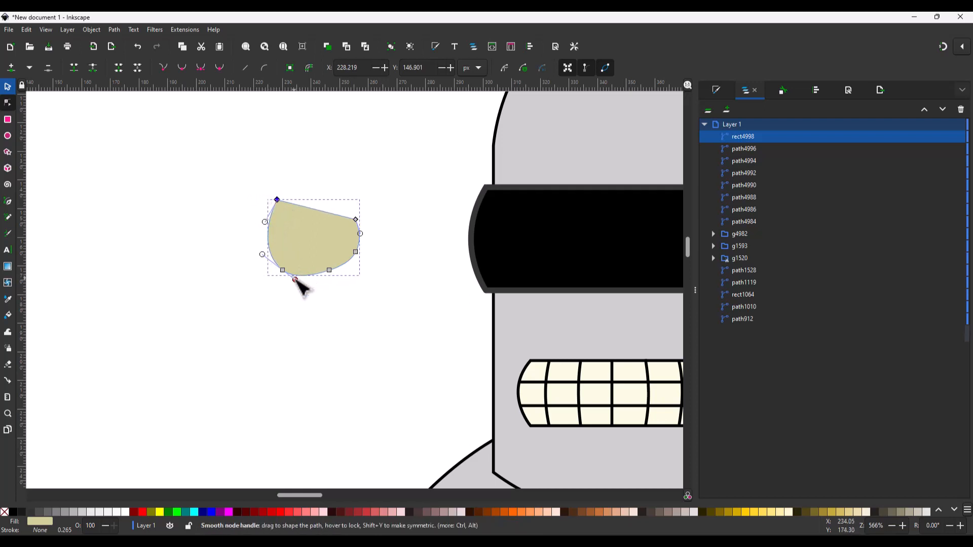
left_click_drag(364, 305, 251, 255)
mouse_move(295, 279)
left_mouse_down()
mouse_move(312, 274)
mouse_move(301, 276)
left_mouse_up()
key("s")
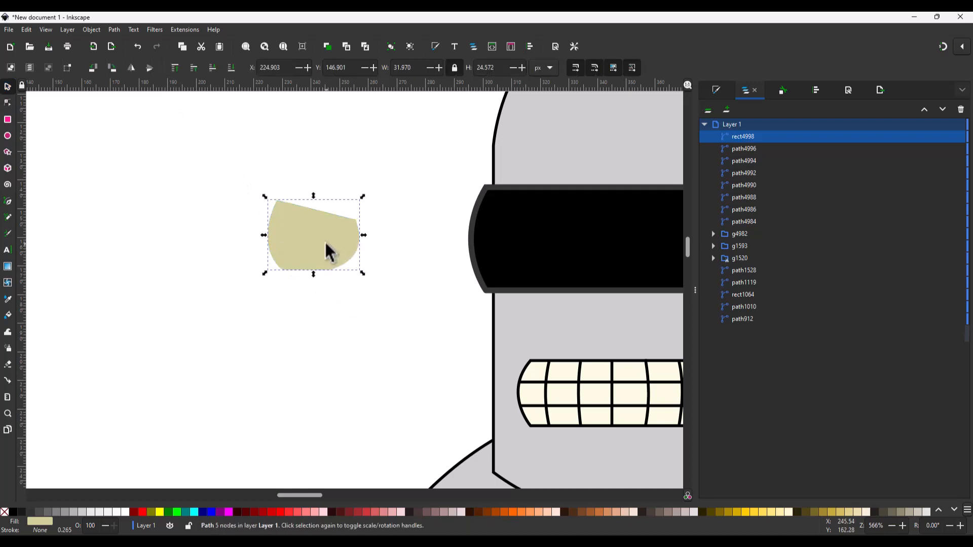
Change the eye shape's fill to yellow-green (cace95) and move it horizontally onto the black visor.
left_click(716, 91)
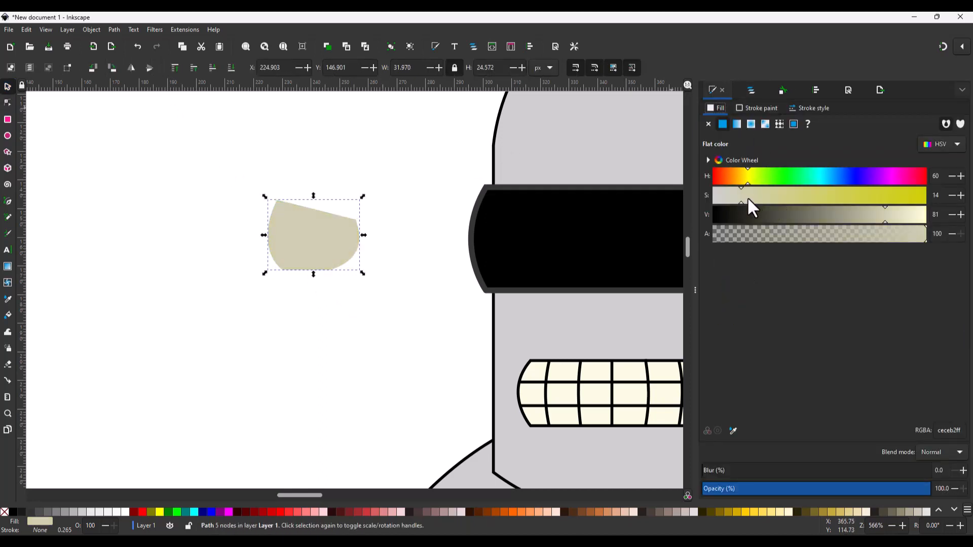
left_click_drag(732, 196, 746, 184)
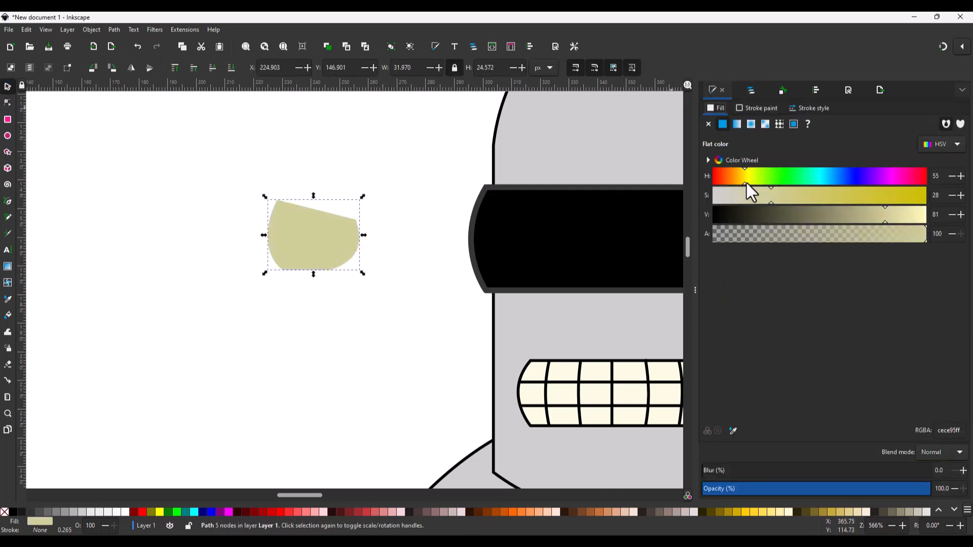
left_click_drag(462, 203, 592, 240)
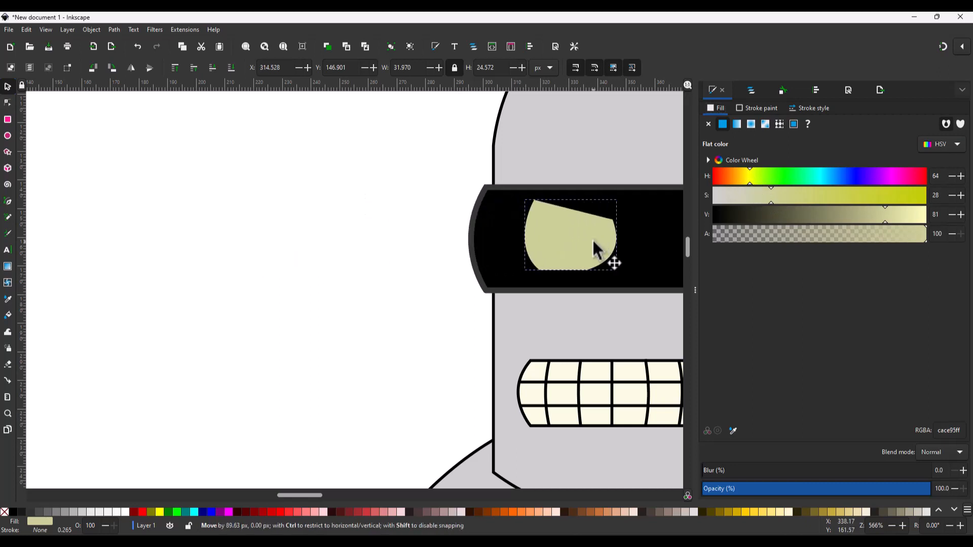
key("n")
key("ctrl+a")
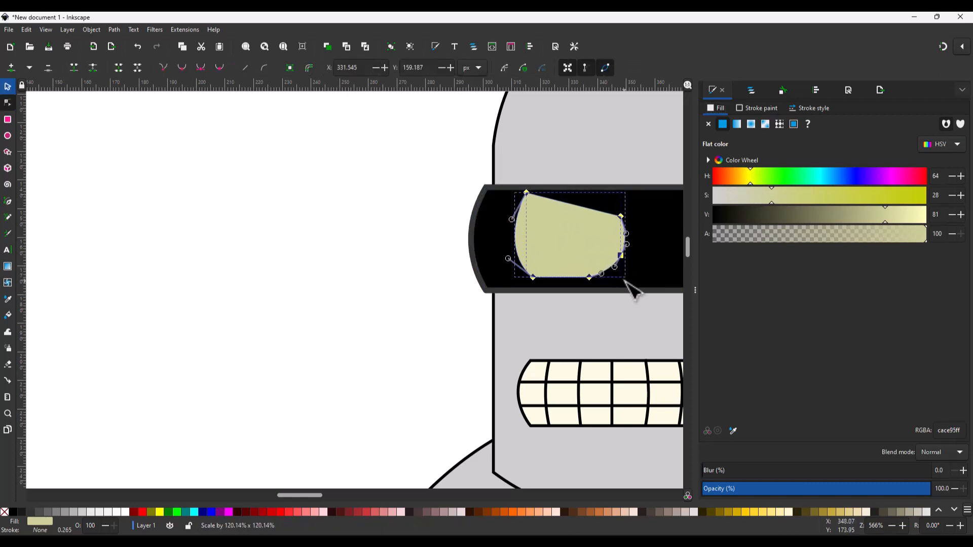
scroll(554, 289, "down", 2)
scroll(552, 273, "up", 2)
key("ctrl+z")
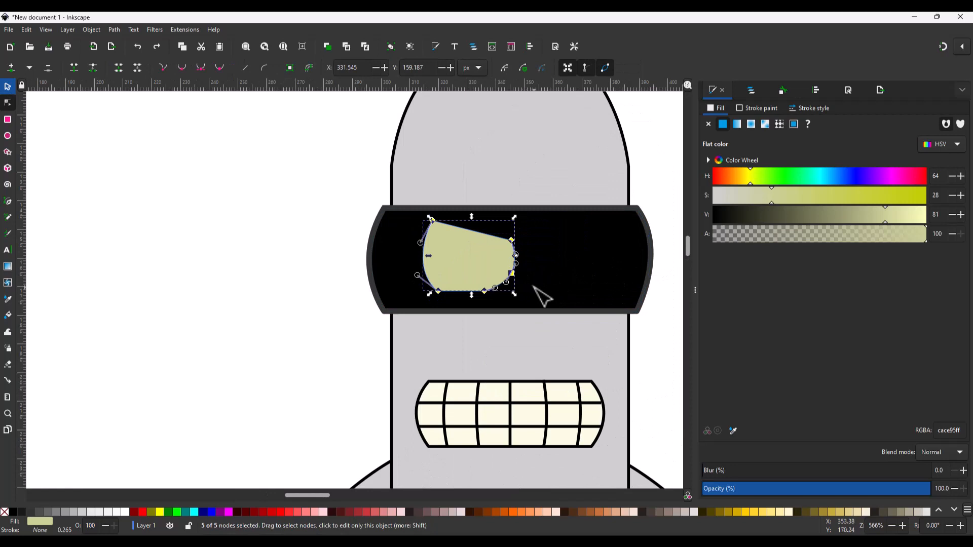
Extend the eye downward by lowering its lower nodes about 4 px.
left_click_drag(528, 303, 410, 267)
left_click_drag(510, 274, 512, 280)
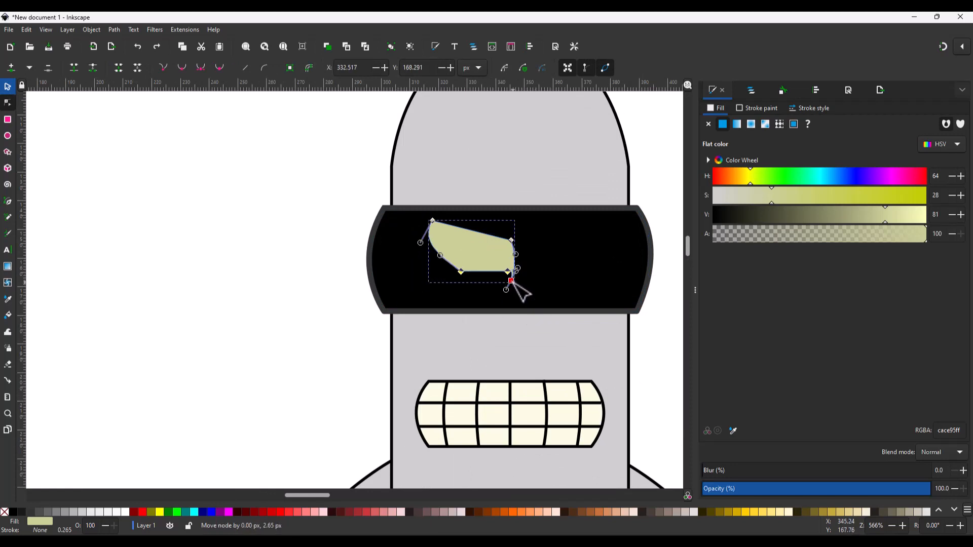
key("ctrl+z")
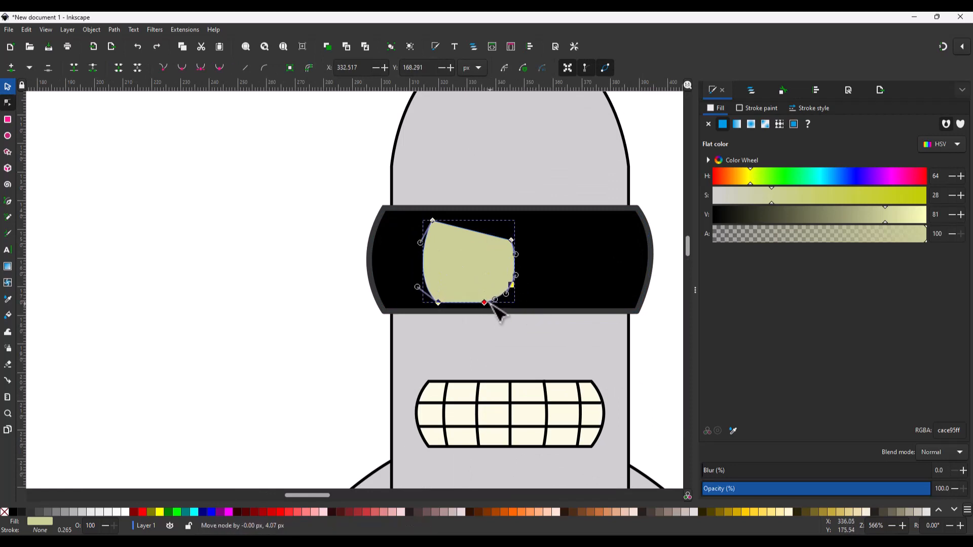
Make a horizontally mirrored copy of the eye, set the pair side by side on the visor, and group them.
key("s")
left_click_drag(489, 280, 566, 261)
key("ctrl+d")
key("h")
left_click(471, 266, "shift")
key("ctrl+g")
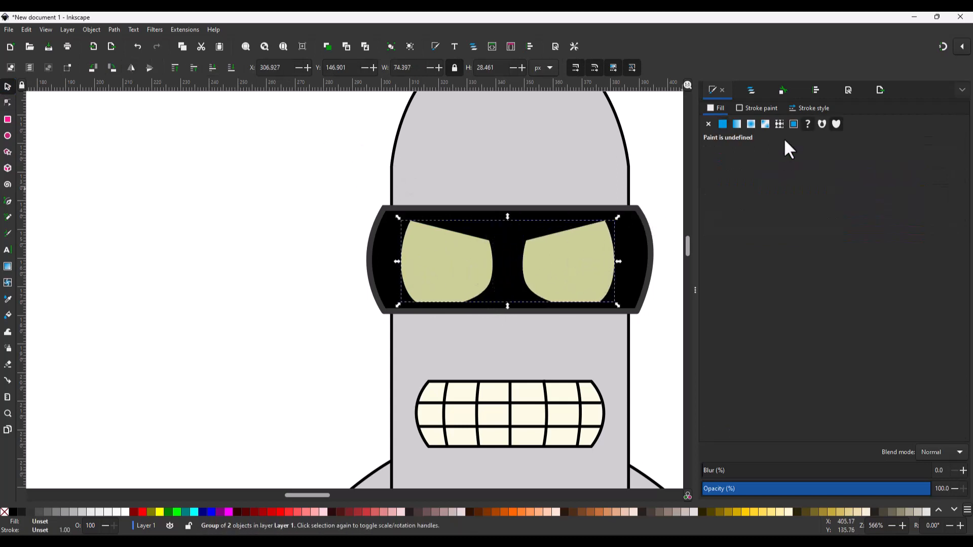
Centre the eye group horizontally on the visor.
left_click(821, 90)
left_click(541, 208, "shift")
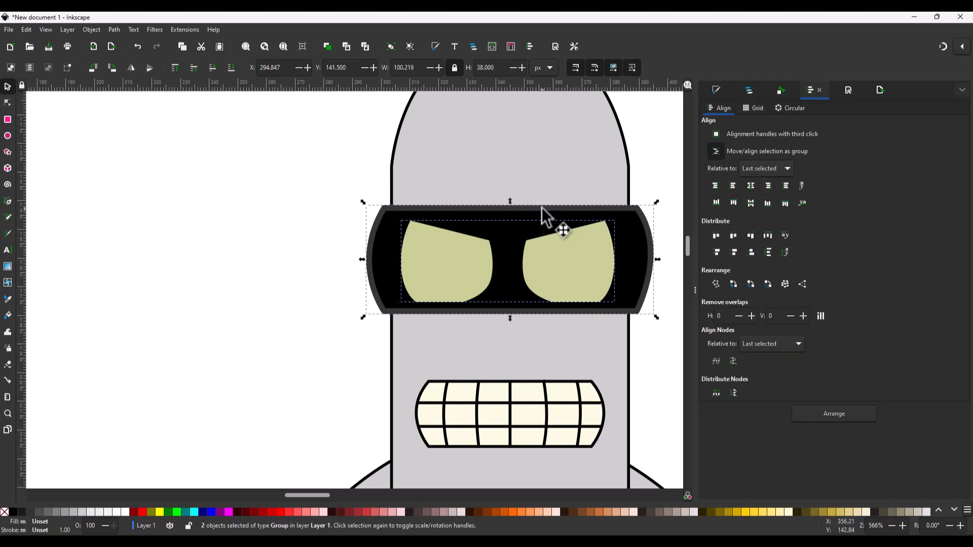
left_click(751, 186)
left_click(652, 179)
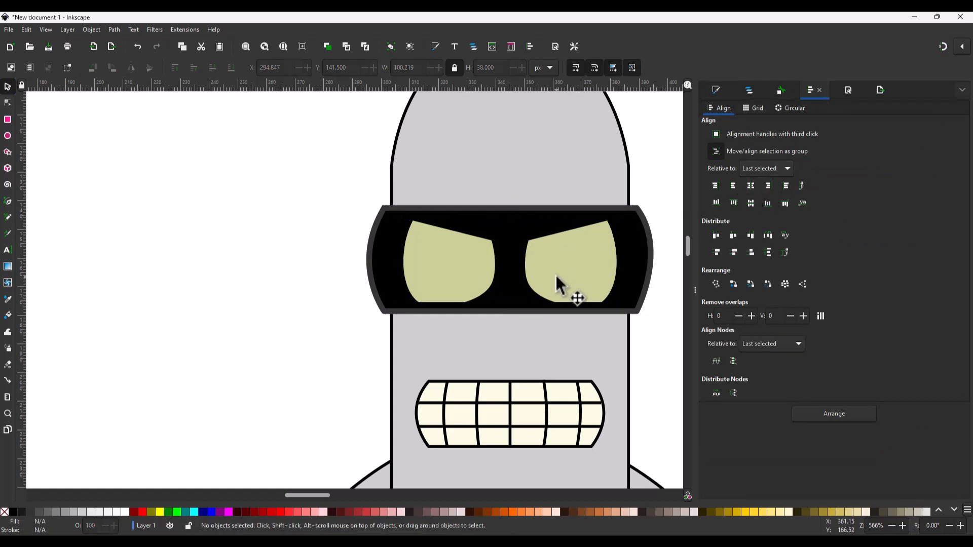
Move the eye group down until its flat bottom edges meet the visor's lower border.
left_click_drag(556, 276, 561, 284)
scroll(535, 303, "up", 4)
left_click_drag(293, 317, 283, 309)
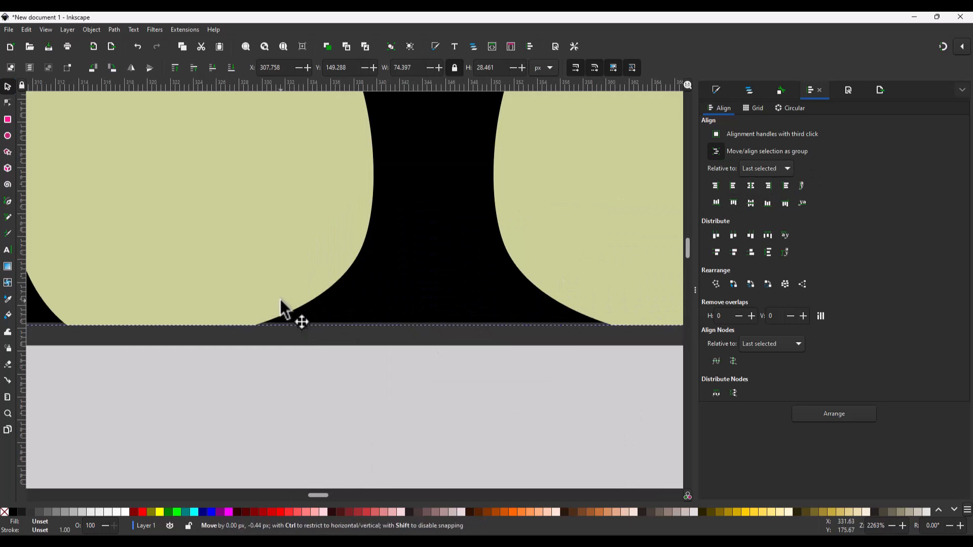
scroll(282, 309, "down", 4)
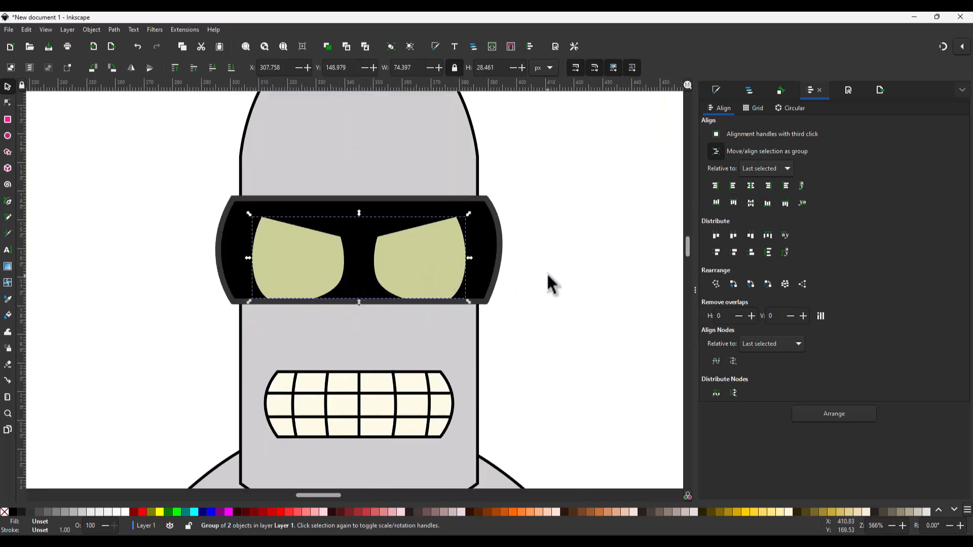
Move the right eye within its group about 9 px inward, leaving a narrow gap between the eyes.
left_click(430, 264)
left_click(430, 267, "ctrl")
left_click_drag(427, 264, 407, 266)
left_click(330, 268)
left_click(542, 257)
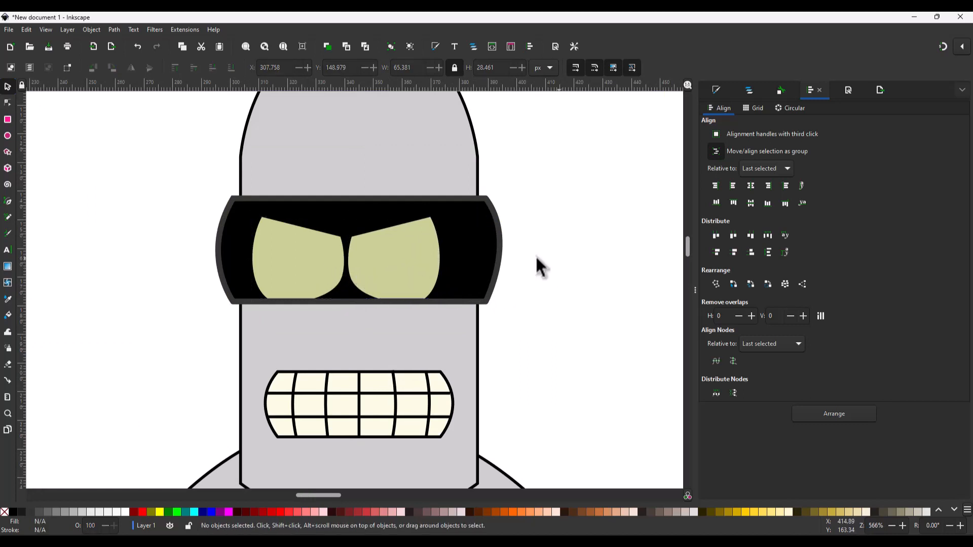
Re-centre the narrowed eye pair horizontally on the visor.
left_click(474, 284, "ctrl")
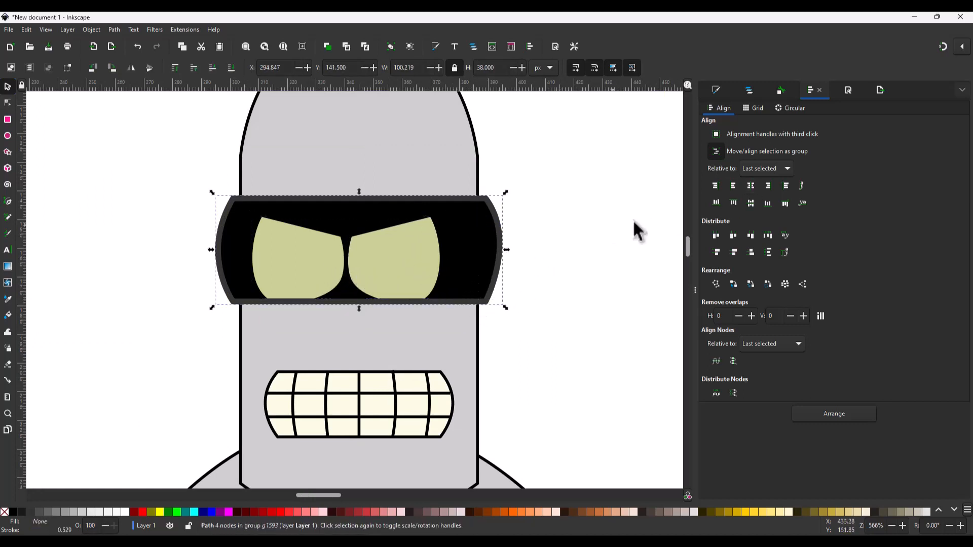
left_click(394, 267)
left_click(466, 253, "ctrl+shift")
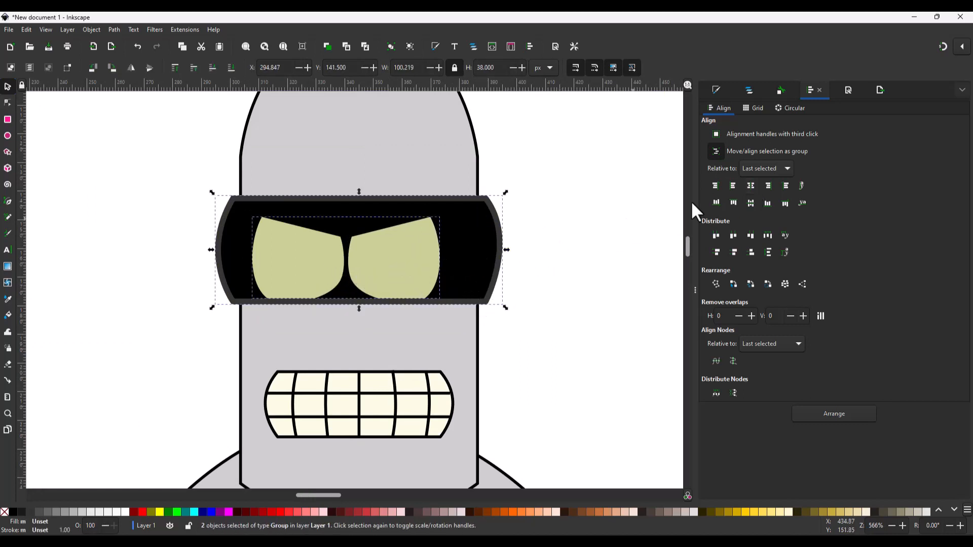
left_click(751, 186)
left_click(556, 247)
scroll(549, 253, "down", 2)
scroll(531, 259, "up", 3)
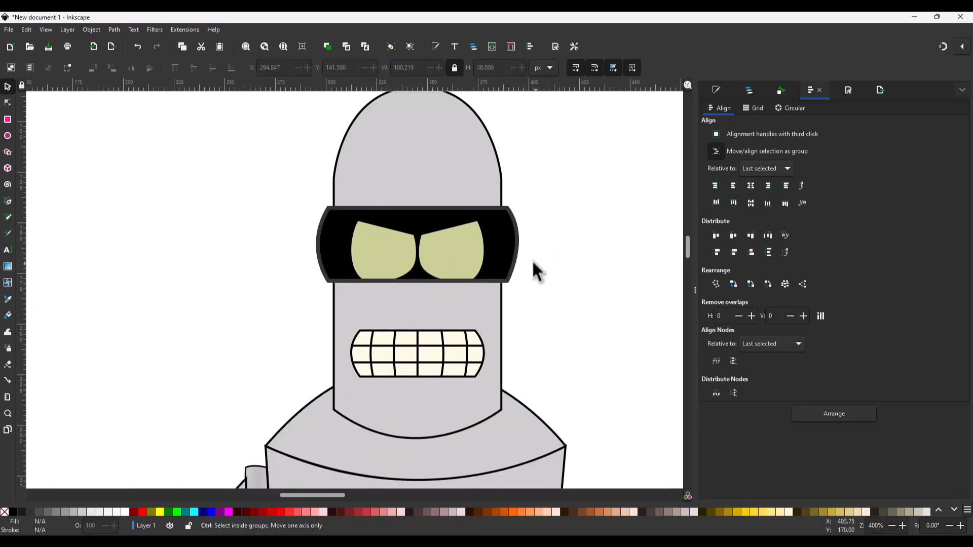
Raise the slanted upper edges of both eyes about 4 px by moving their top nodes together.
left_click(440, 242)
left_click(439, 242, "ctrl")
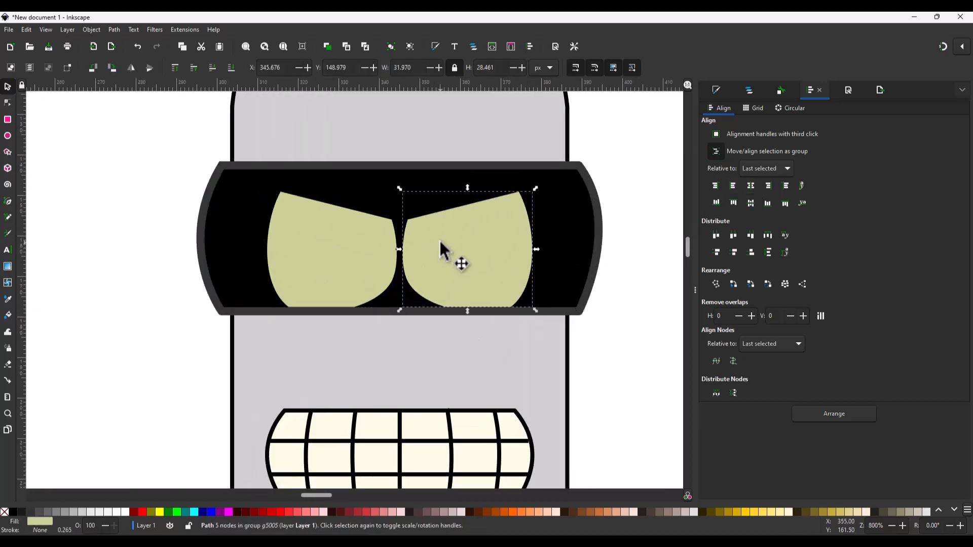
key("n")
left_click(350, 250, "shift")
left_click_drag(559, 244, 282, 187)
key("ctrl+shift+l")
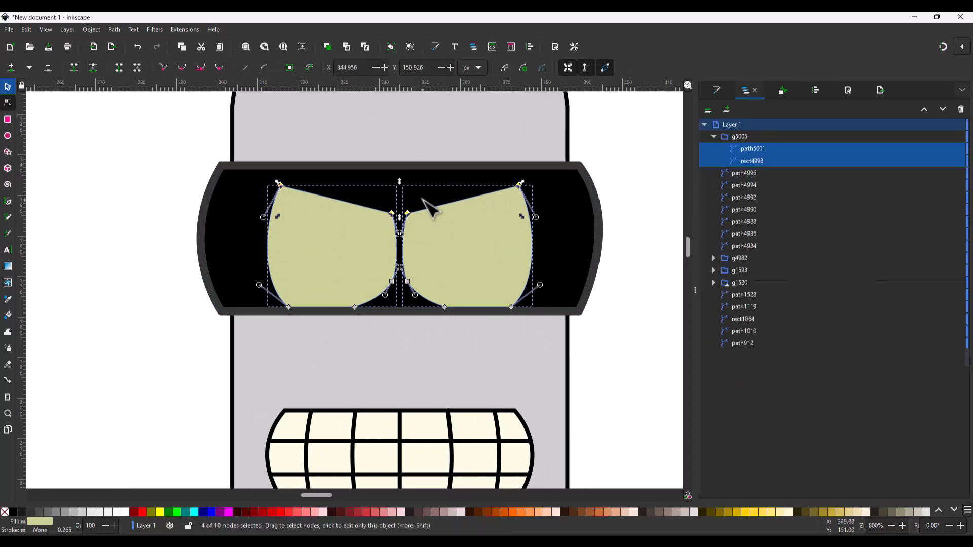
left_click_drag(519, 186, 520, 177)
Widen both eyes by moving their outer side nodes outward, making the pair about 72 px wide.
left_click_drag(552, 333, 469, 142)
left_click_drag(519, 177, 531, 178)
left_click_drag(324, 335, 253, 149)
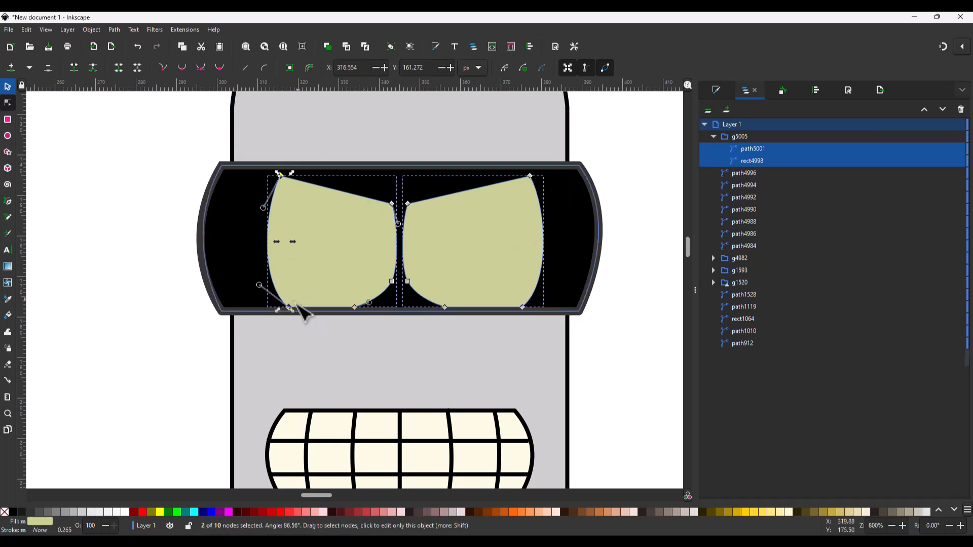
left_click_drag(299, 305, 278, 316)
key("s")
left_click(452, 259)
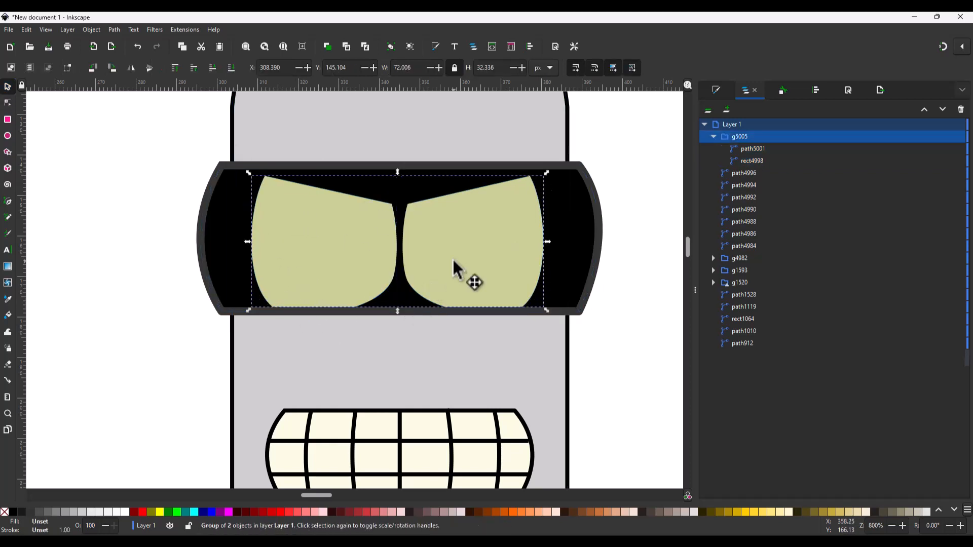
Replace the right eye with a horizontally flipped duplicate of the left eye, placed on the visor's other half.
left_click(452, 258, "ctrl")
key("Delete")
left_click(352, 251, "ctrl")
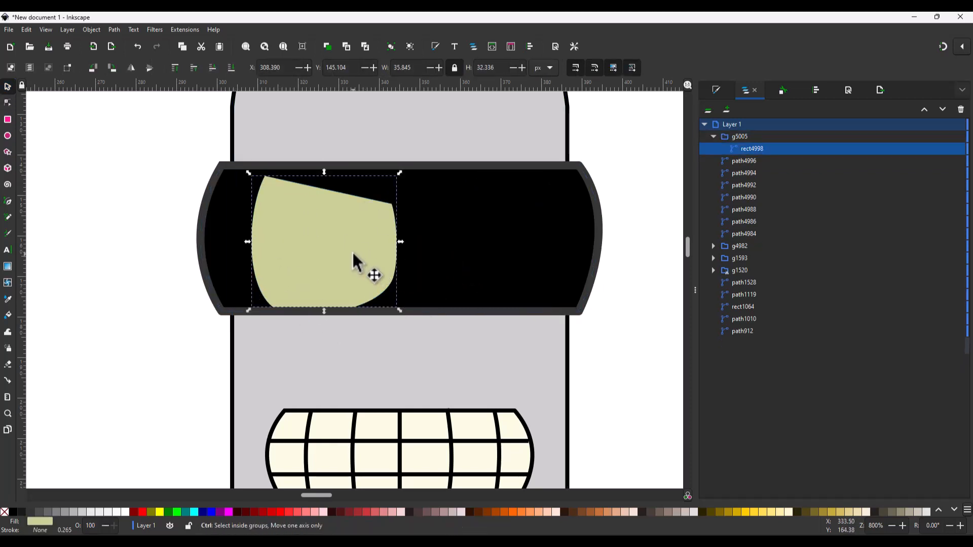
key("ctrl+d")
left_click(131, 68)
left_click_drag(365, 234, 490, 229)
Align the mirrored right eye so its inner side sits flush against the left eye's inner side.
left_click(367, 239, "shift")
key("ctrl+shift+a")
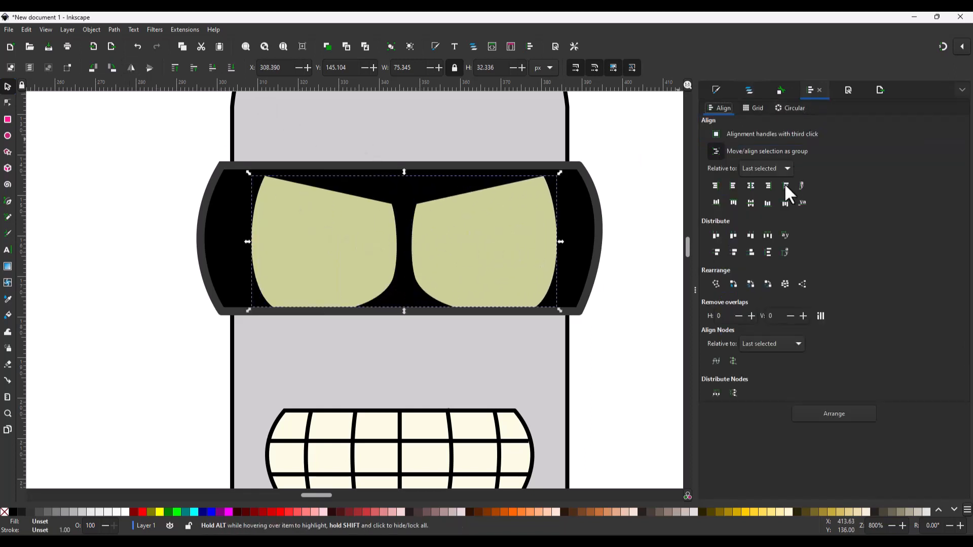
left_click(749, 90)
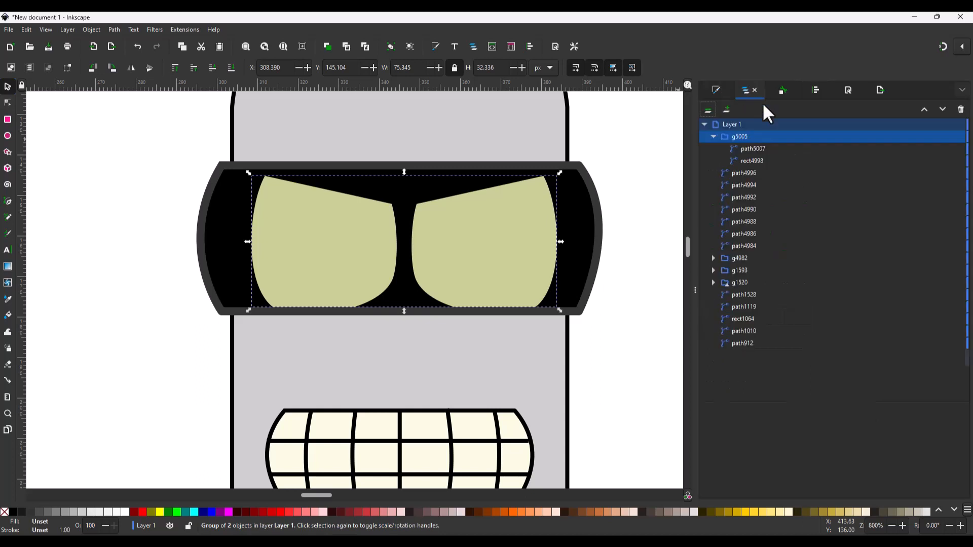
left_click(763, 149)
left_click(760, 161, "shift")
left_click(817, 90)
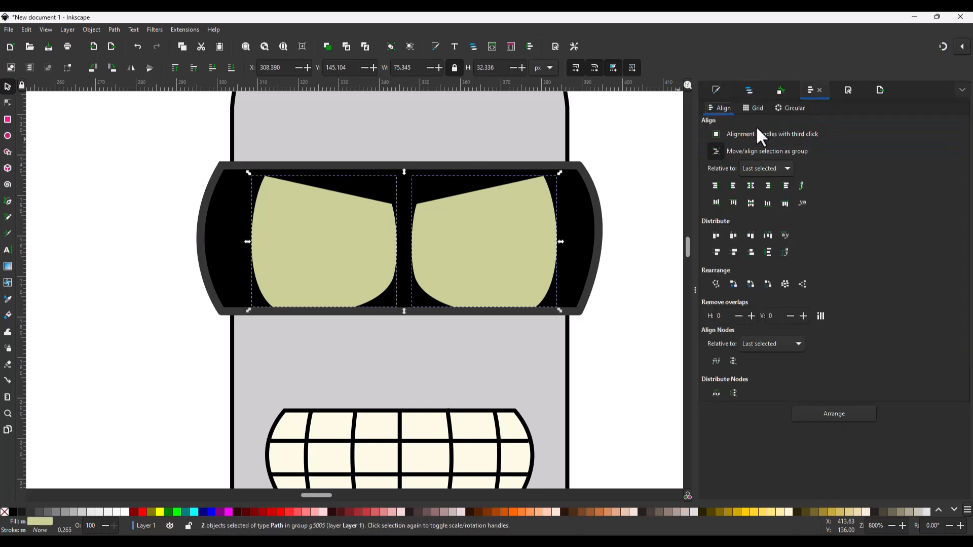
left_click(734, 185)
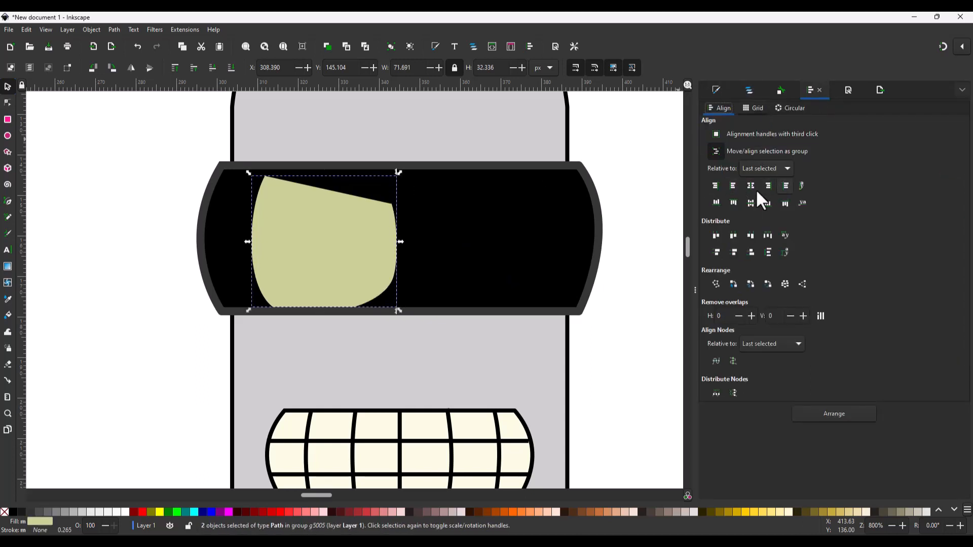
left_click(715, 185)
left_click(785, 185)
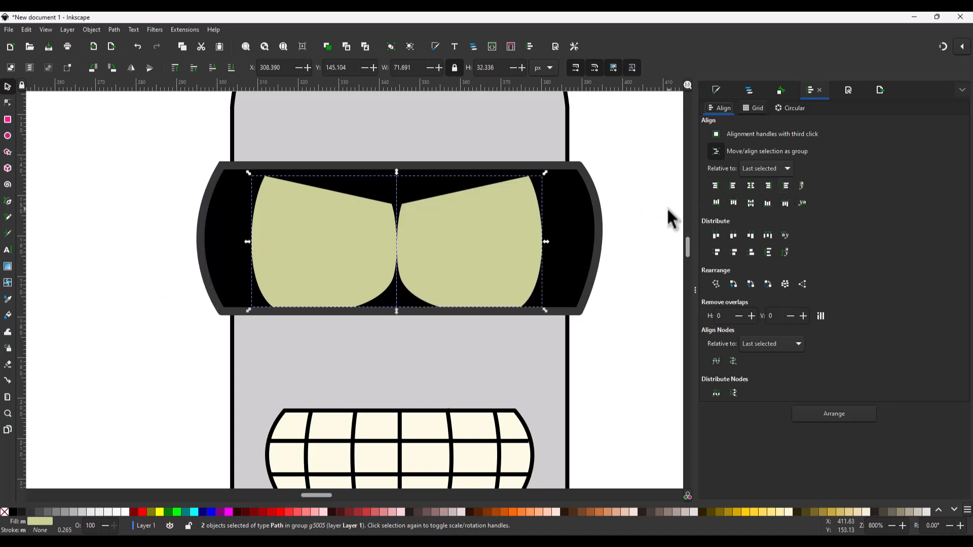
left_click(653, 223)
left_click(493, 219)
scroll(502, 233, "down", 3)
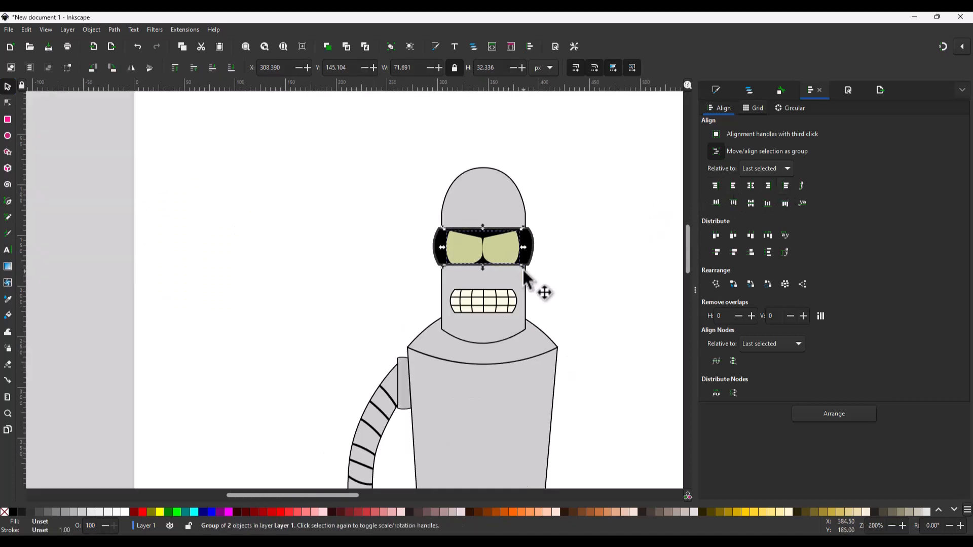
scroll(481, 254, "up", 3)
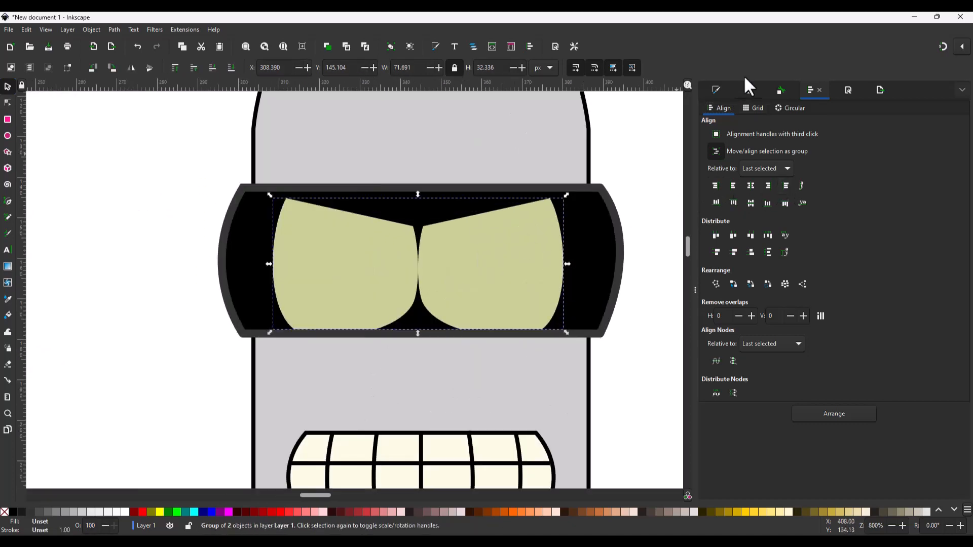
Draw a small black rectangular pupil about 5.4 × 5 px in the middle of the left eye.
key("r")
left_click_drag(336, 260, 358, 281)
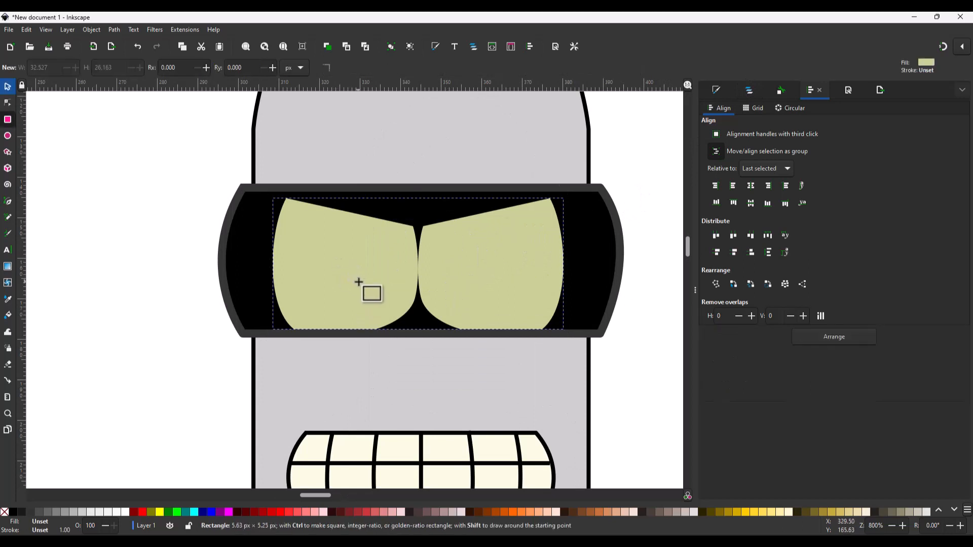
key("s")
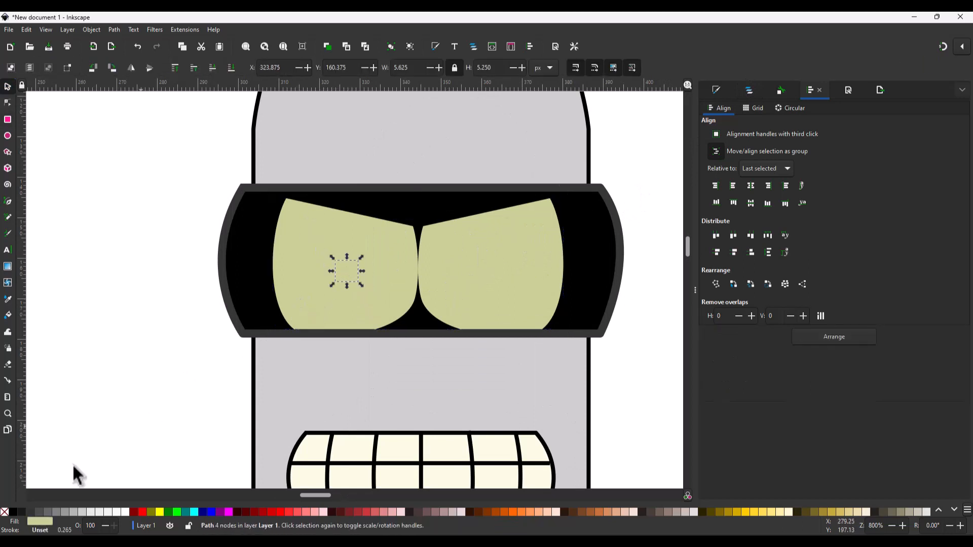
left_click(13, 512)
left_click_drag(362, 284, 359, 288)
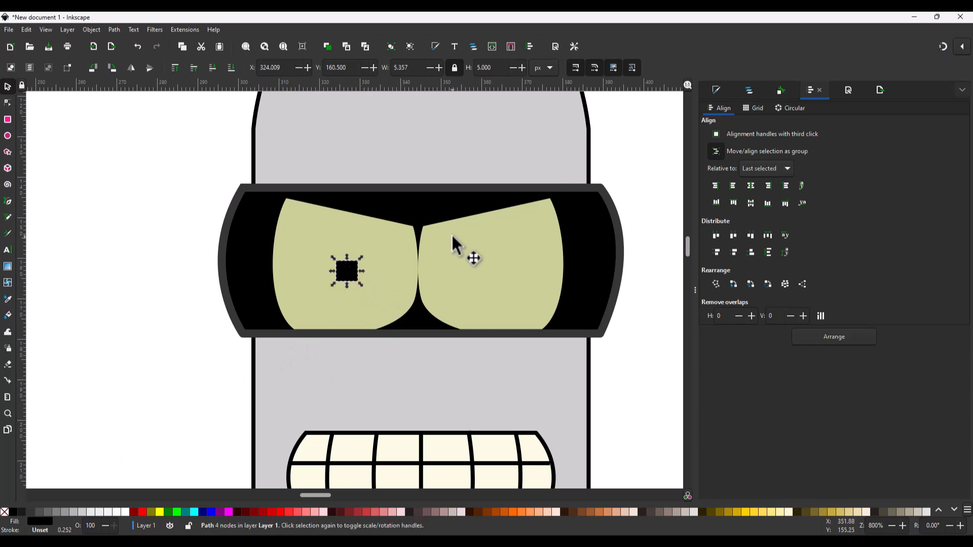
Duplicate the black pupil and place the copy at the same height in the right eye.
left_click(716, 89)
left_click(757, 108)
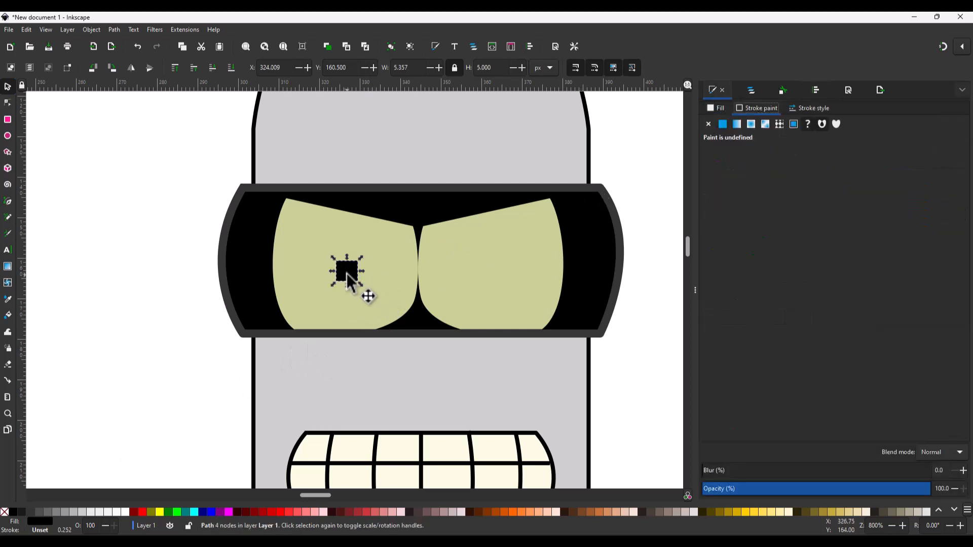
key("ctrl+d")
left_click_drag(354, 272, 492, 272)
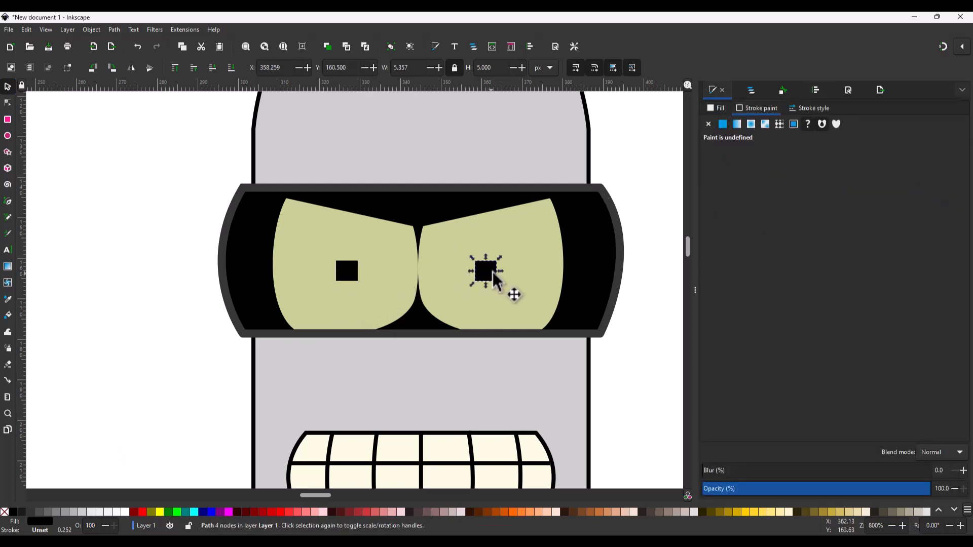
Group both pupils, the eye pair and the visor into one object.
left_click(752, 90)
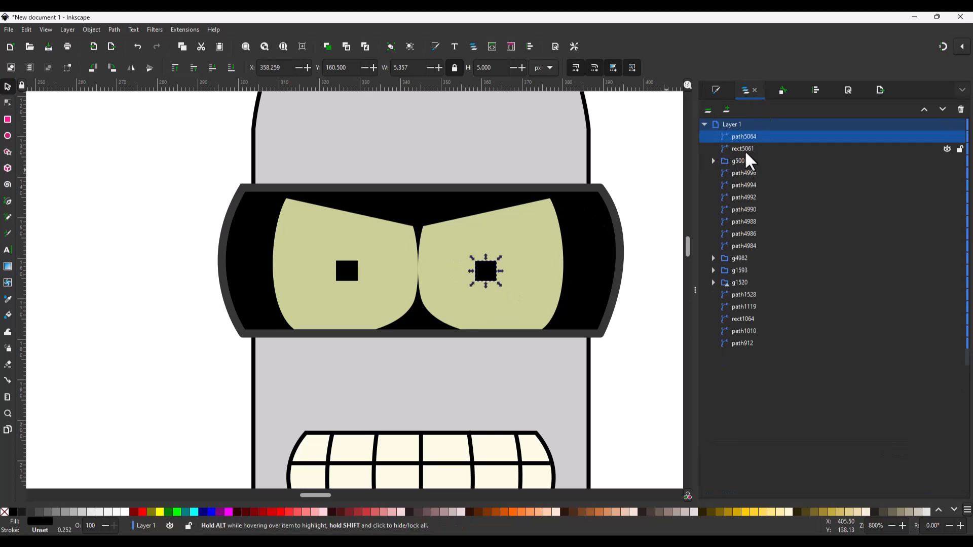
left_click(745, 151, "shift")
left_click(744, 161, "shift")
left_click(616, 208)
left_click(604, 225)
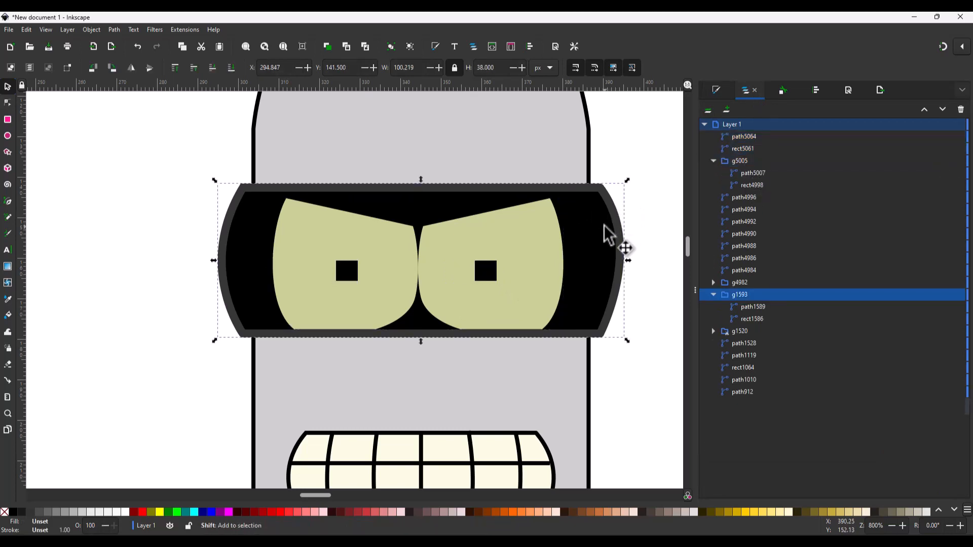
left_click(604, 226, "shift")
left_click(601, 241)
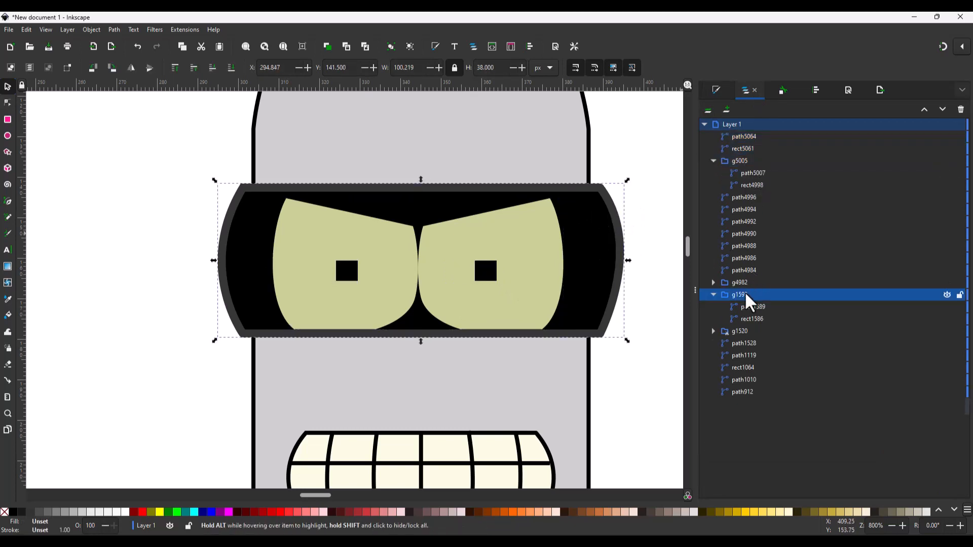
left_click(745, 161, "shift")
left_click(744, 149, "shift")
left_click(744, 136, "shift")
key("ctrl+g")
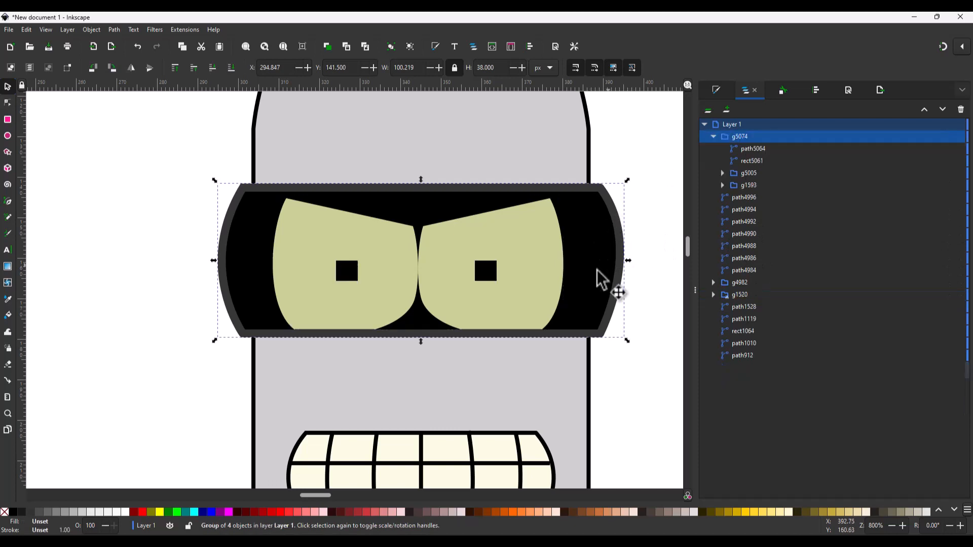
Draw a small black rectangle about 12.9 × 4.6 px just below the top of the head dome.
scroll(597, 270, "down", 6)
scroll(543, 308, "up", 2)
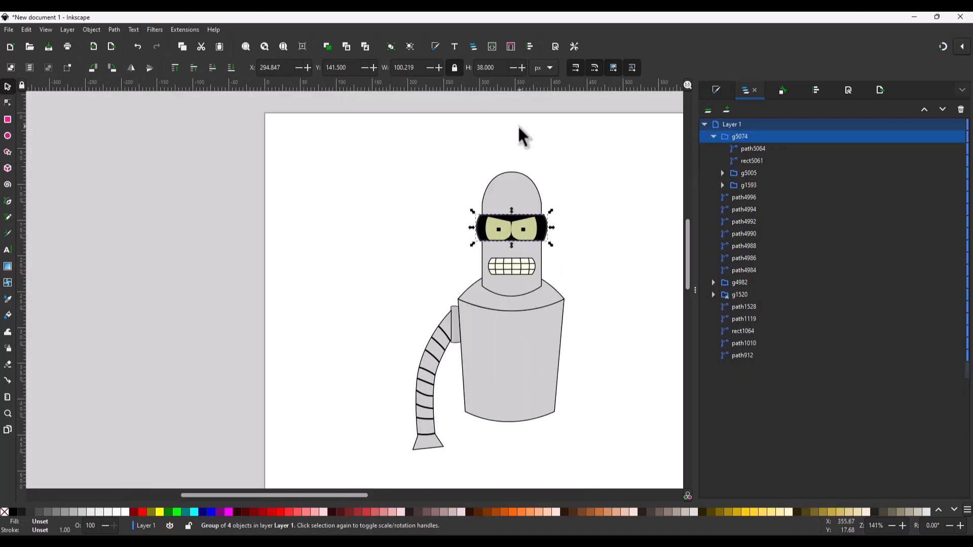
scroll(517, 152, "up", 4)
key("r")
left_click_drag(477, 219, 516, 253)
key("s")
scroll(509, 241, "up", 1)
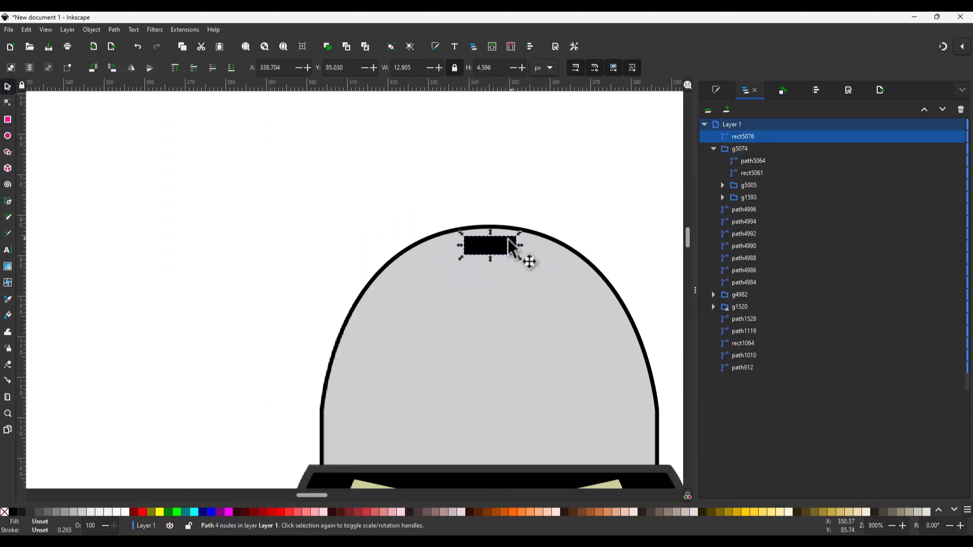
Bend the small rectangle's upper and lower edges downward and widen the shape to about 15.5 px.
scroll(509, 245, "up", 2)
key("n")
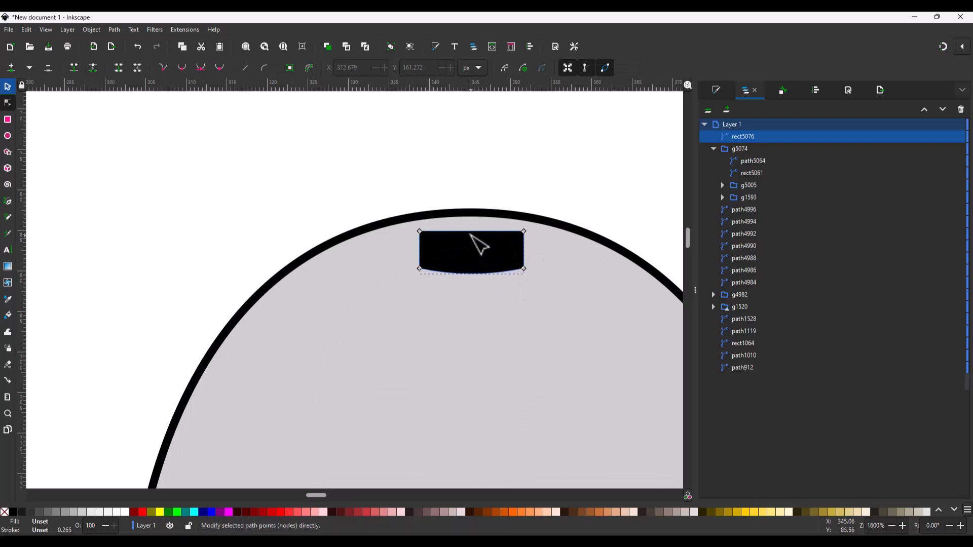
key("ctrl+a")
left_click(486, 174)
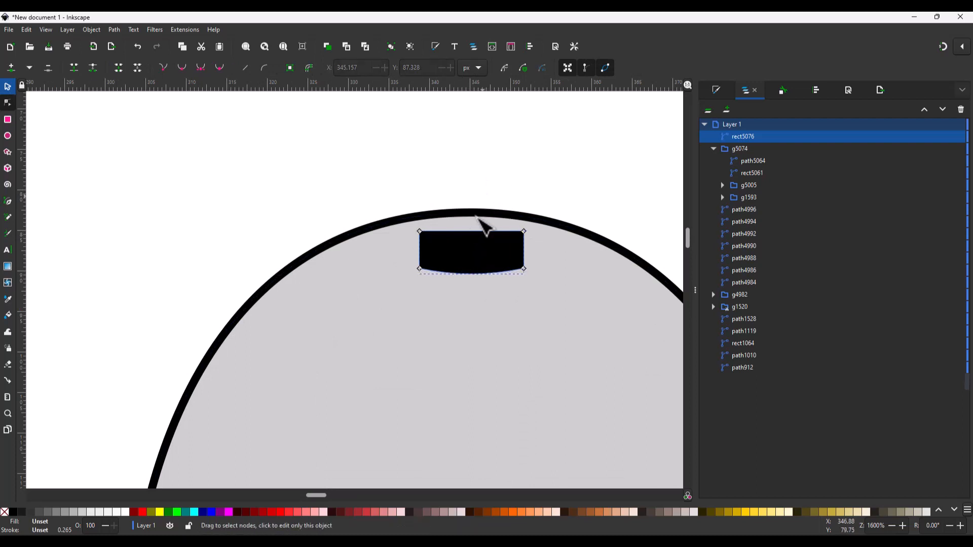
mouse_move(473, 232)
left_mouse_down()
mouse_move(473, 240)
mouse_move(539, 252)
left_mouse_up()
key("s")
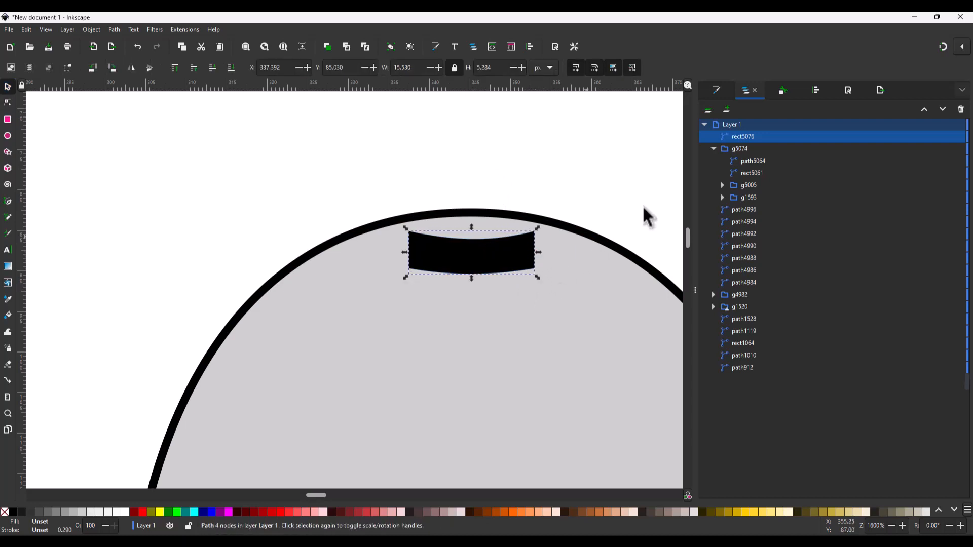
Give the curved band on the head a flat black outline and a flat mid-gray fill.
left_click(718, 92)
left_click(722, 123)
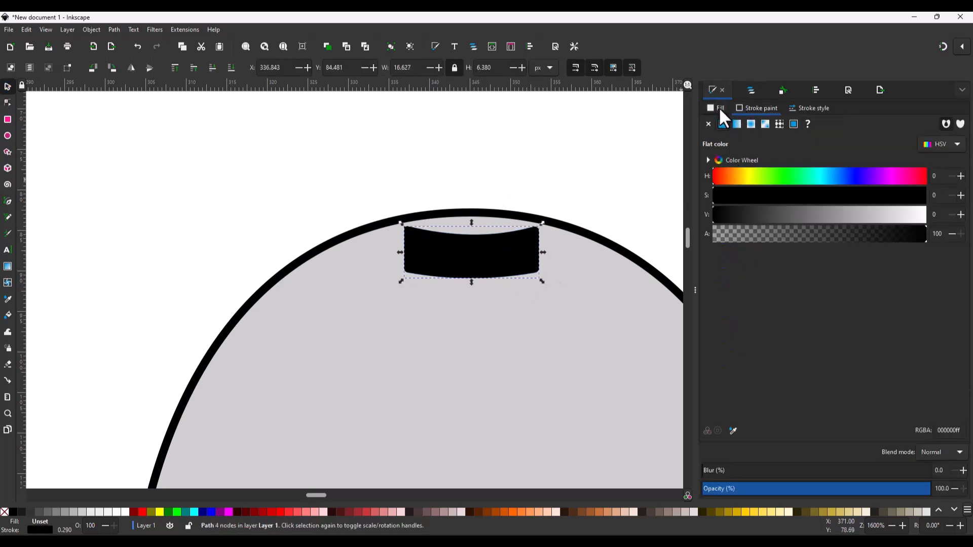
left_click(719, 108)
left_click(723, 123)
left_click_drag(784, 214, 807, 214)
Reduce the curved band's stroke width to 0.5 px.
left_click(803, 108)
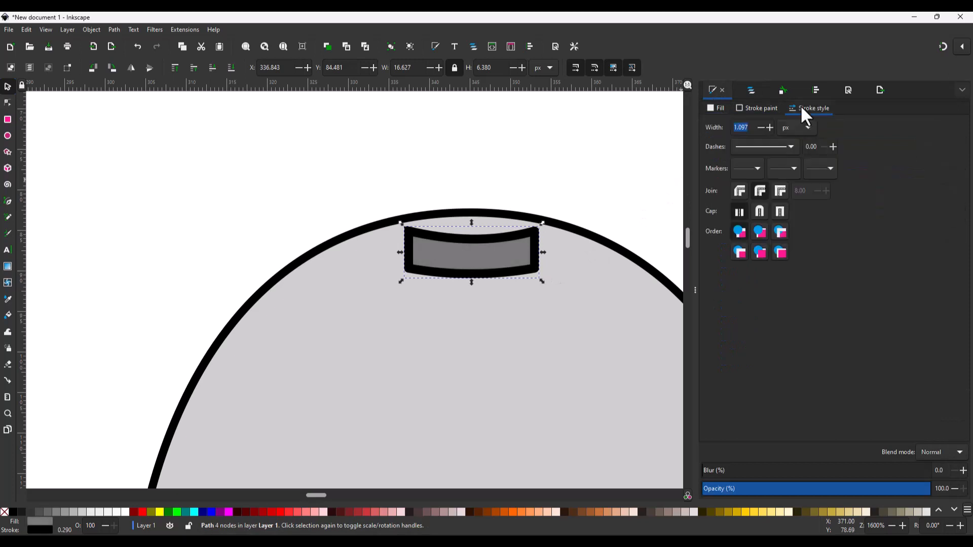
type("1")
type(".75")
key("Return")
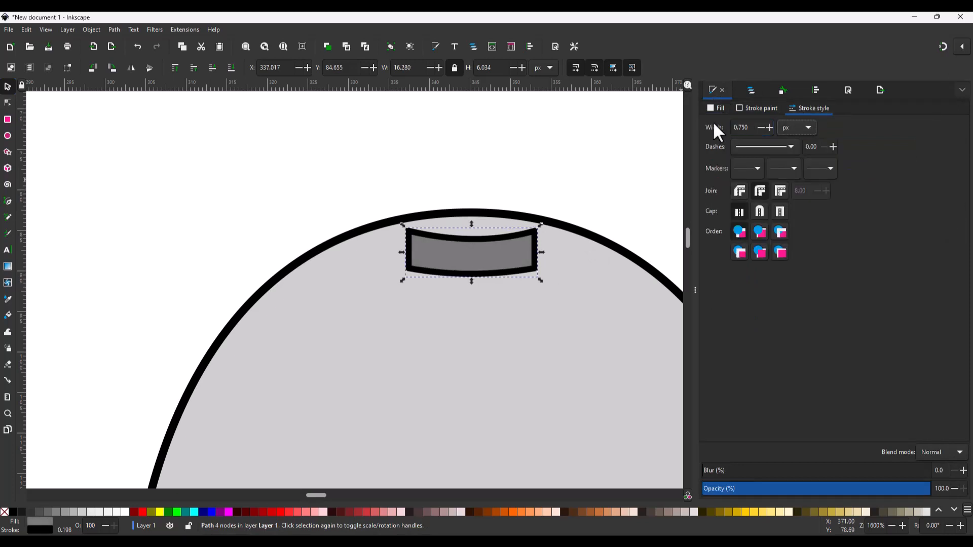
key("Return")
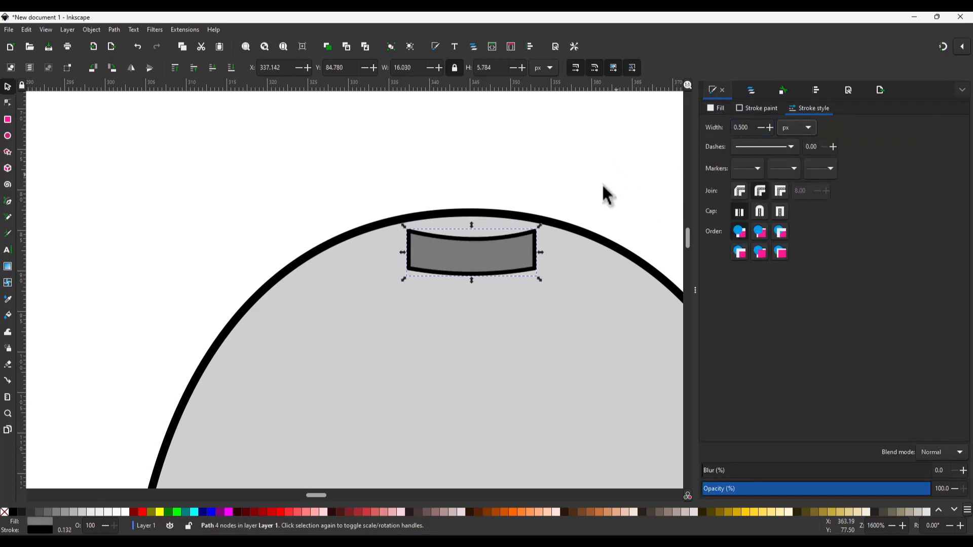
Fill the curved band with the light gray sampled from the head, then deselect it.
left_click(718, 109)
left_click(734, 430)
left_click(574, 333)
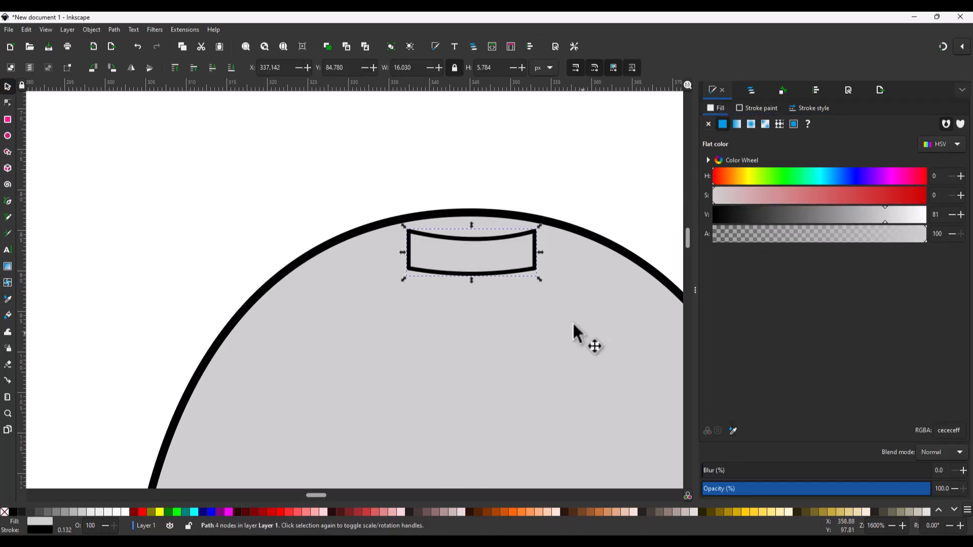
left_click(437, 195)
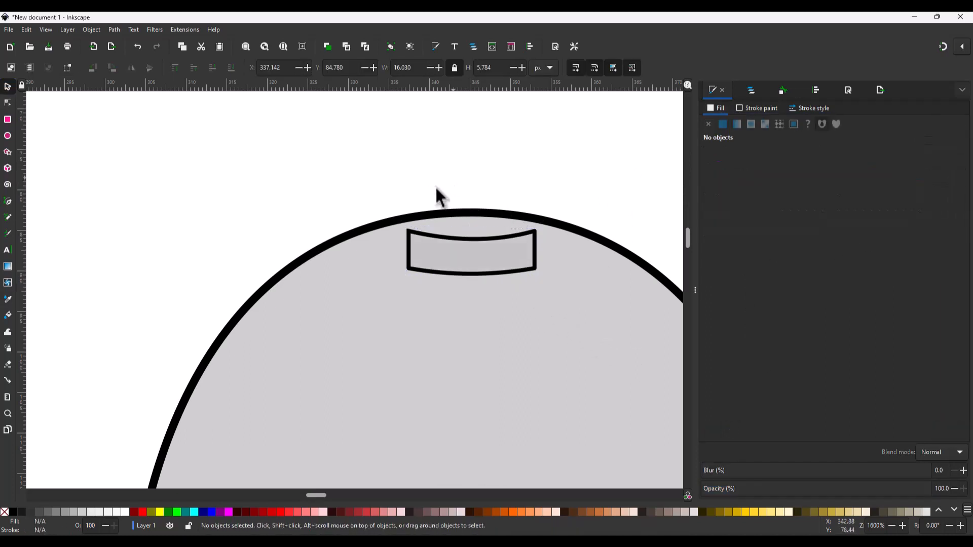
Draw a flat ellipse about 16.3 × 4.9 px over the band's upper edge and convert it to a path.
key("e")
mouse_move(408, 191)
left_mouse_down()
mouse_move(510, 233)
mouse_move(538, 228)
mouse_move(507, 225)
left_mouse_up()
key("s")
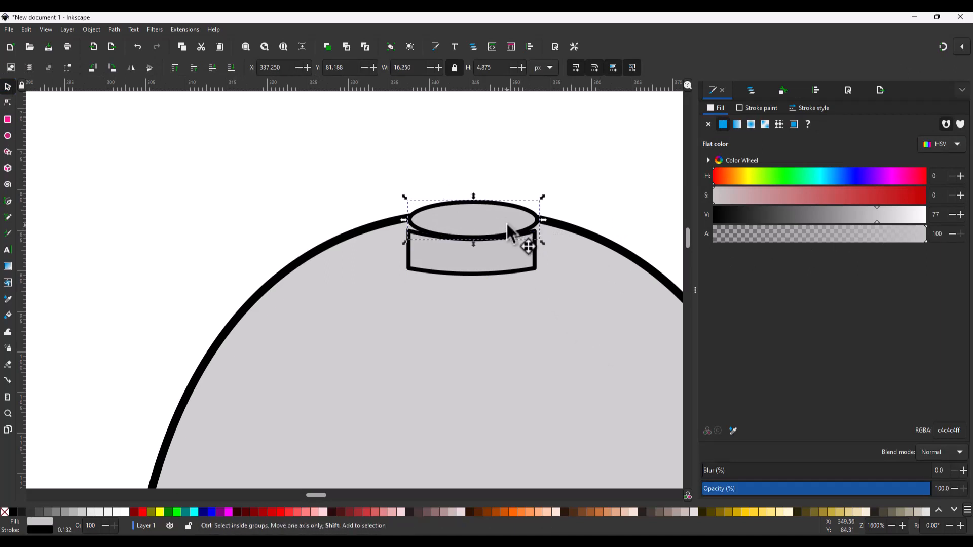
key("ctrl+shift+c")
key("n")
key("s")
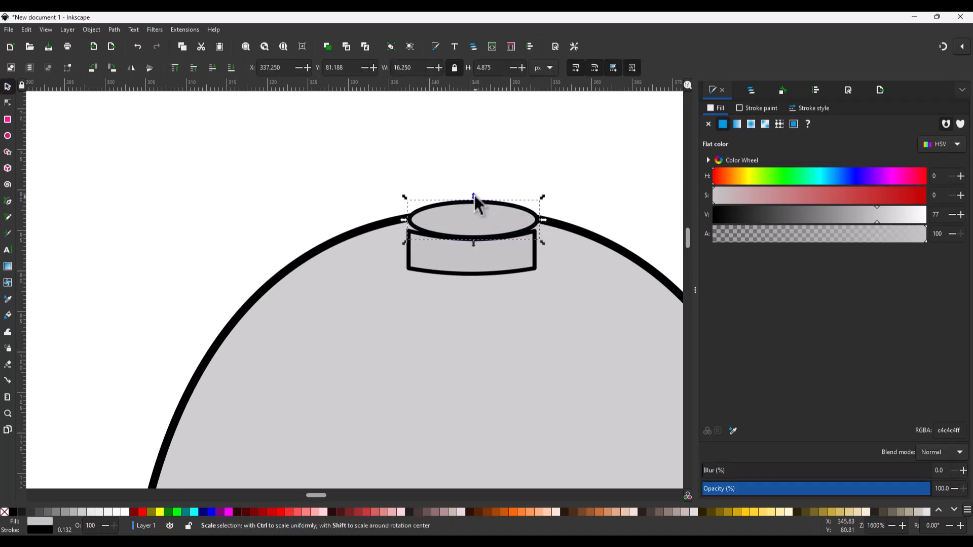
Flatten the ellipse by lowering its upper part while keeping its lower edge on the band's curved top.
key("n")
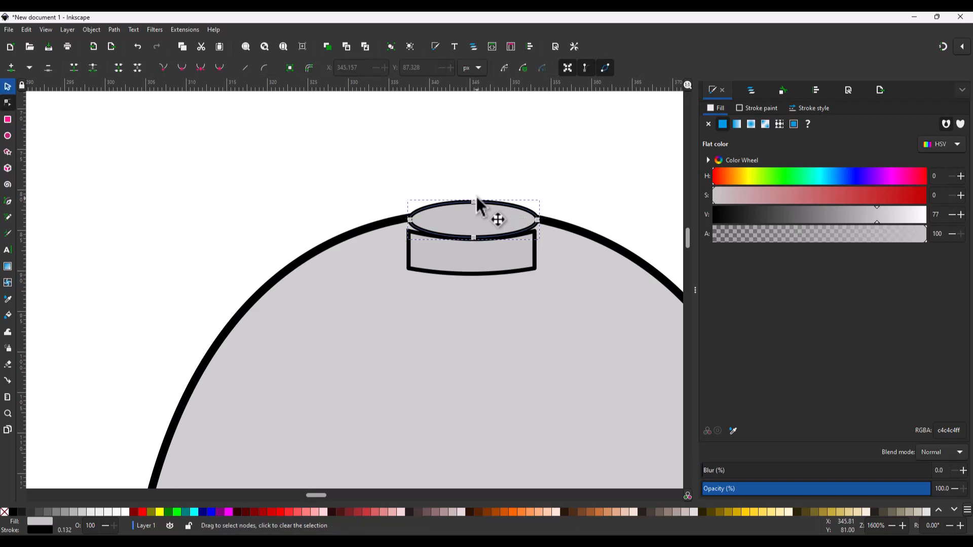
key("ctrl+a")
left_click_drag(475, 196, 486, 222)
Centre the ellipse horizontally on the curved band below it.
left_click(499, 255, "shift")
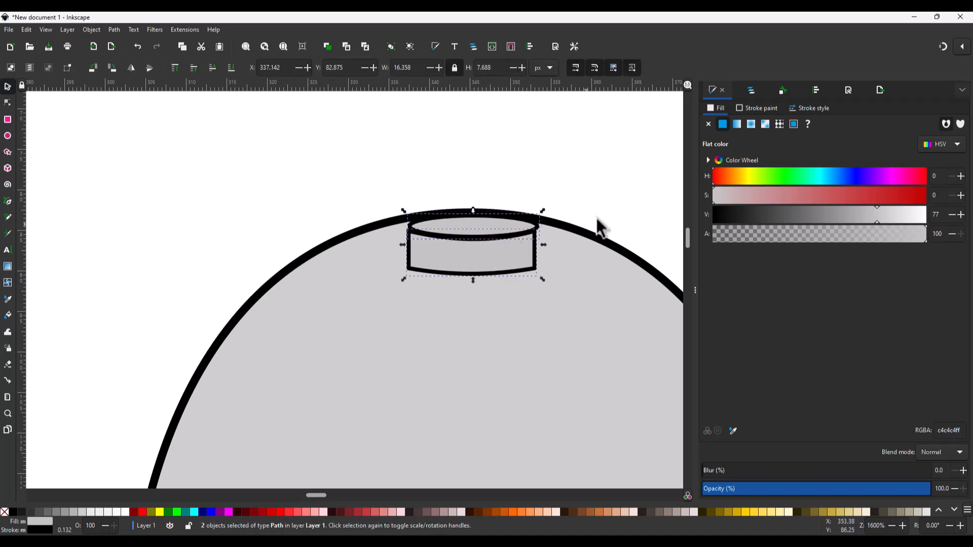
left_click(829, 93)
left_click(668, 194)
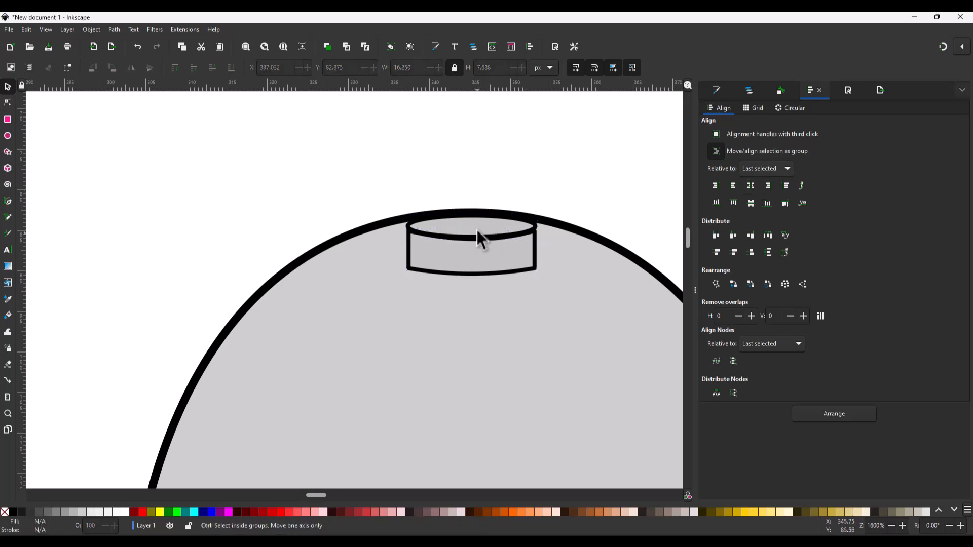
Move the ellipse and band together about 2.7 px up so they protrude above the head dome.
scroll(479, 229, "up", 2)
scroll(490, 228, "down", 3)
left_click(492, 229)
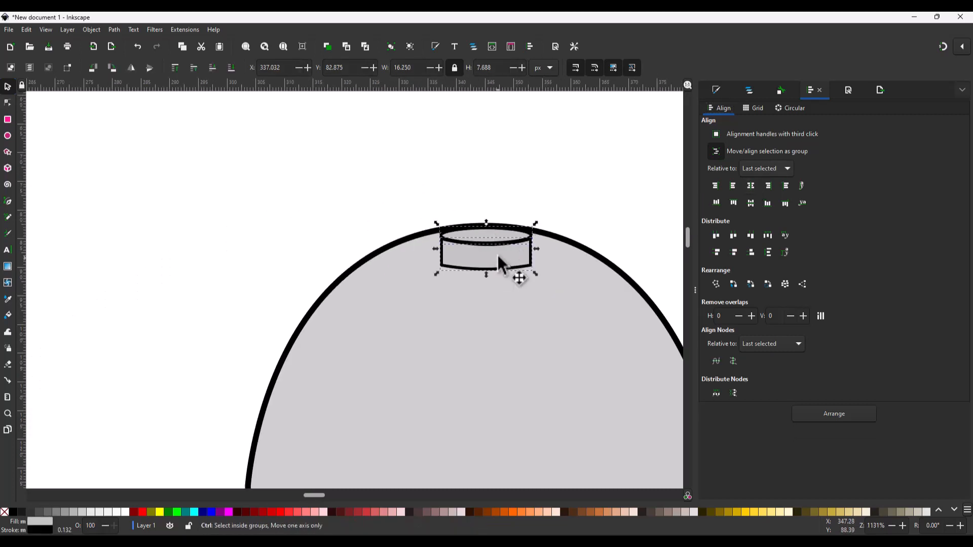
left_click_drag(498, 256, 500, 243)
scroll(517, 275, "down", 3)
scroll(507, 215, "up", 3)
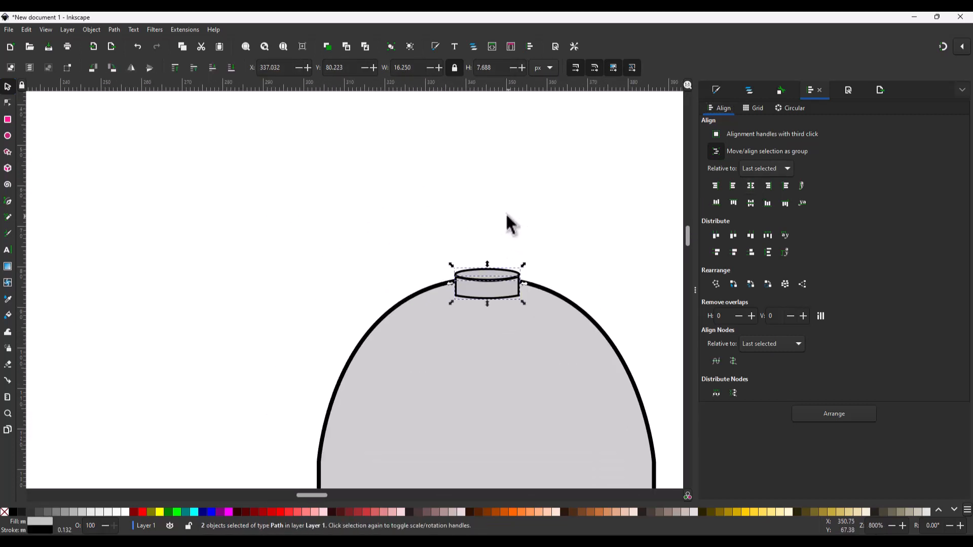
Enlarge the antenna base's ellipse and band together to about 18.4 × 8.7 px around their centre.
key("n")
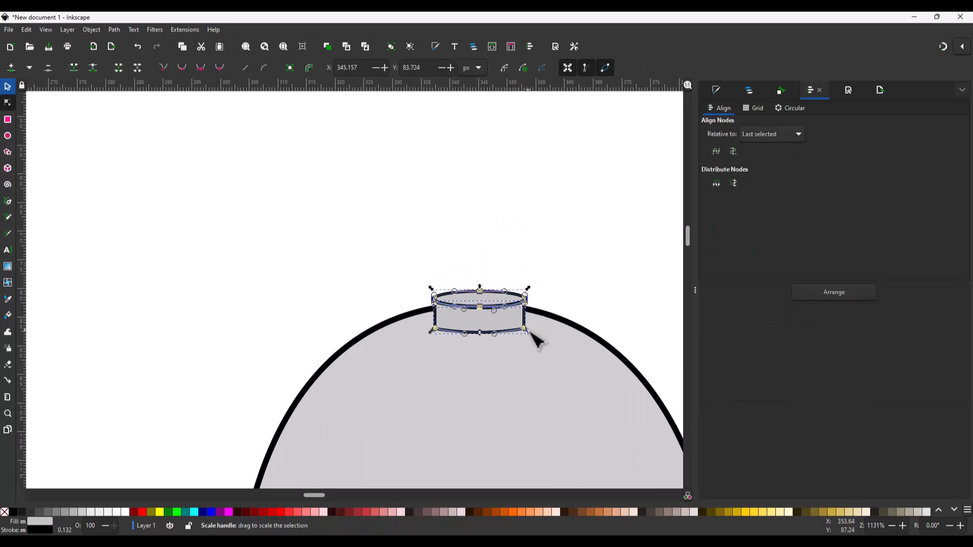
left_click_drag(532, 332, 539, 337)
key("s")
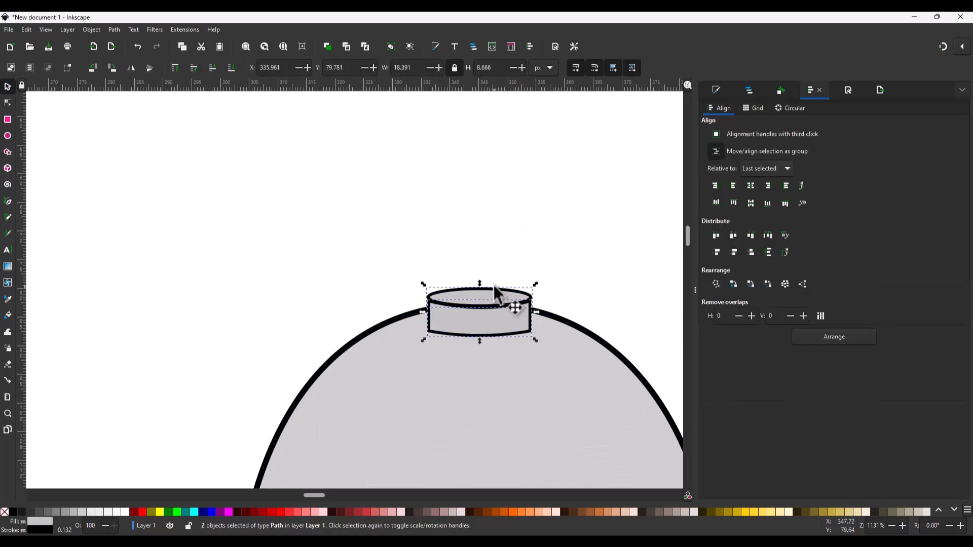
Draw a rod rectangle about 5.3 × 25.2 px rising from the base's ellipse and centre it horizontally on the ellipse.
key("r")
left_click_drag(494, 297, 459, 197)
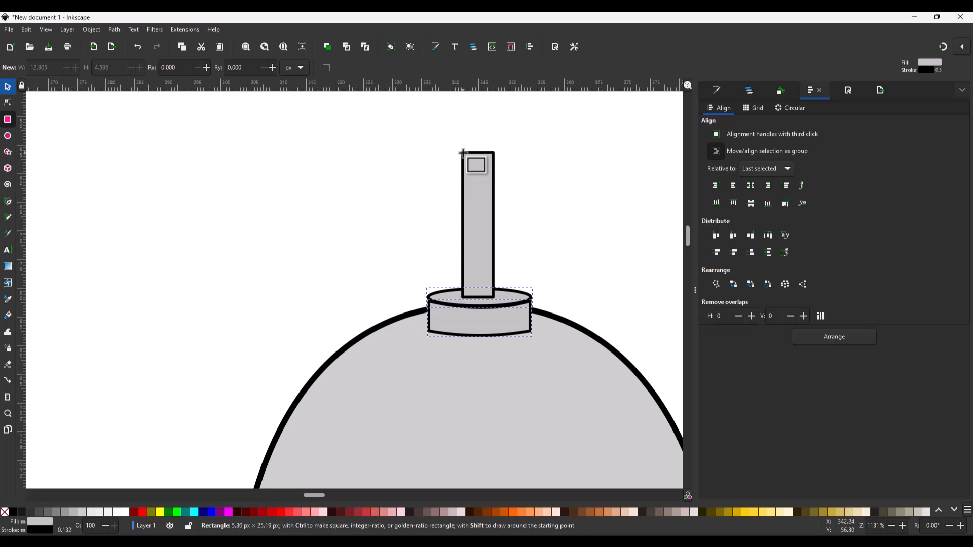
key("s")
left_click(518, 299, "shift")
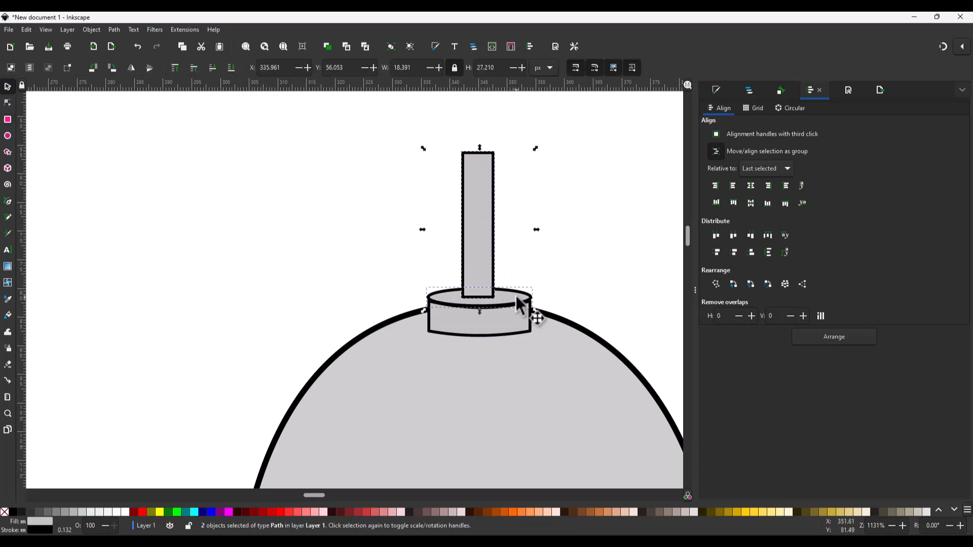
left_click(753, 187)
left_click(586, 209)
scroll(543, 230, "down", 4)
scroll(546, 185, "up", 3)
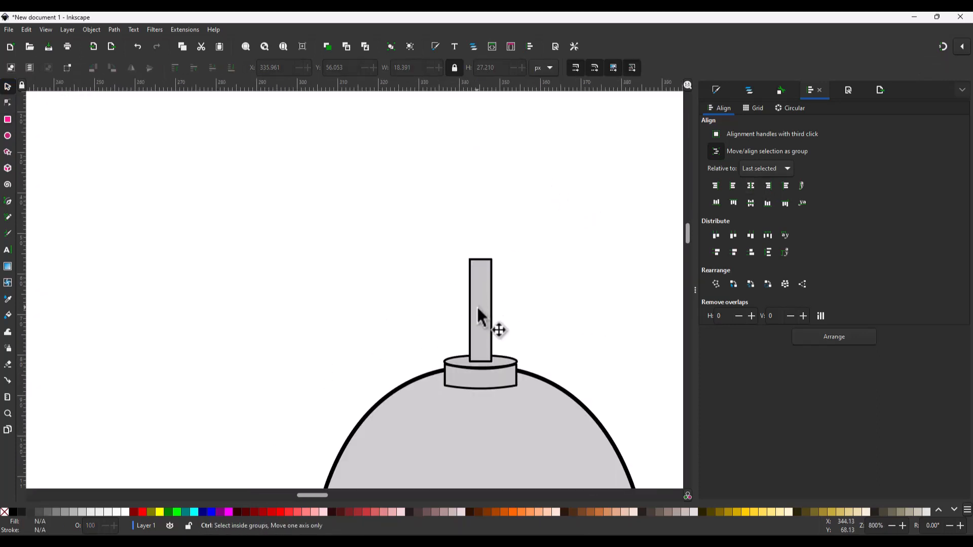
Duplicate the rod, stack the copy directly on top of it, and narrow the copy to about half the width.
left_click(479, 324)
key("ctrl+d")
left_click_drag(481, 327, 481, 234)
key("n")
key("ctrl+a")
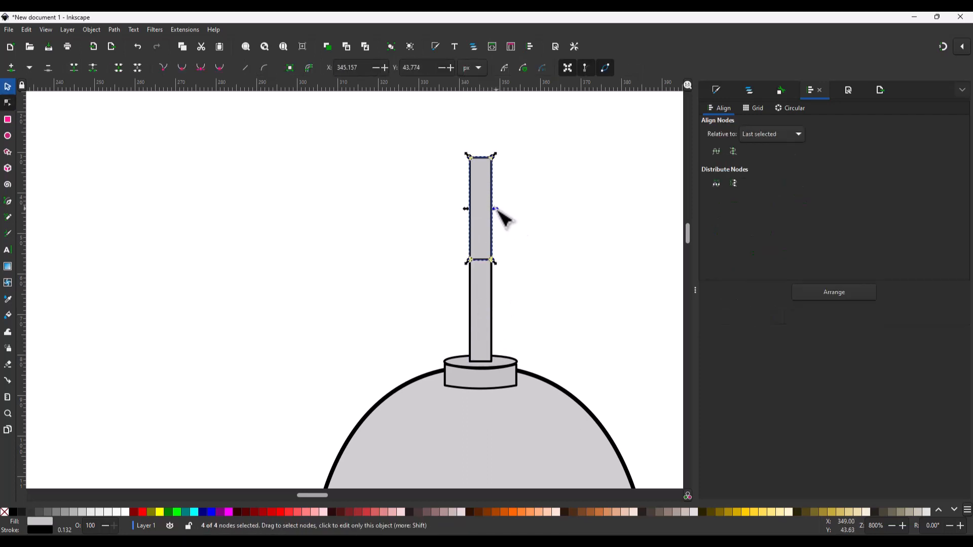
key("less")
scroll(496, 238, "up", 2)
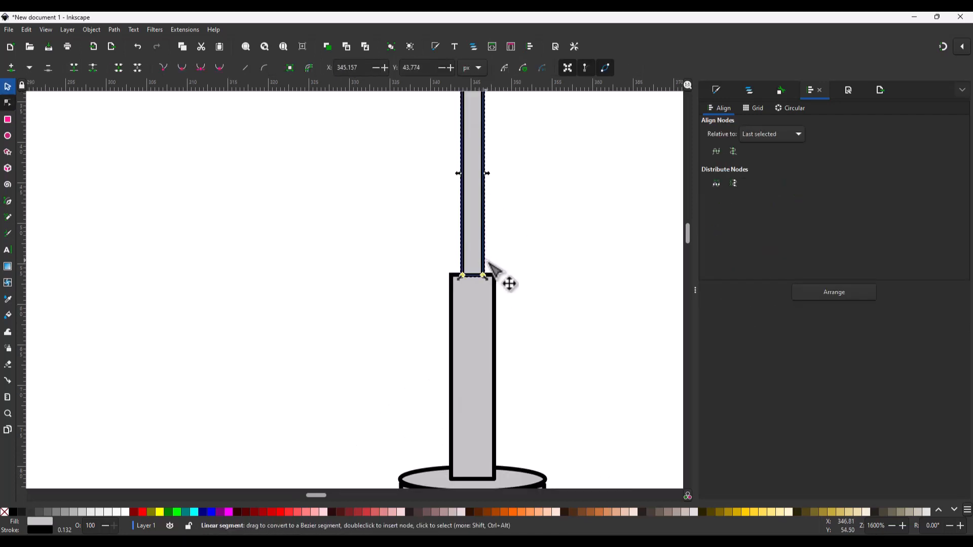
Bow the top edge of the thicker lower rod downward into a shallow curve.
left_click(485, 284)
key("s")
key("n")
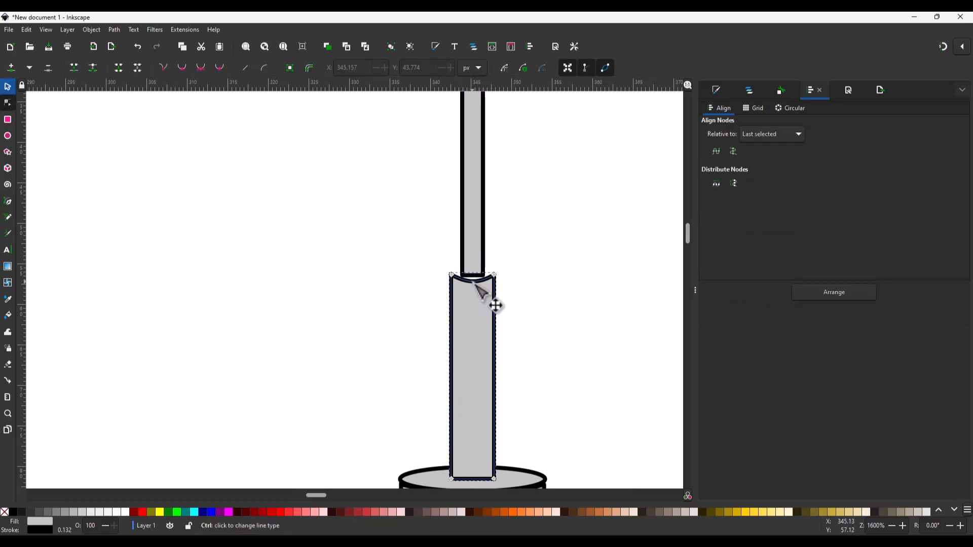
Place a flat ellipse path about 5 × 1.6 px over the lower rod's top and move the thin upper rod aside.
key("s")
key("ctrl+v")
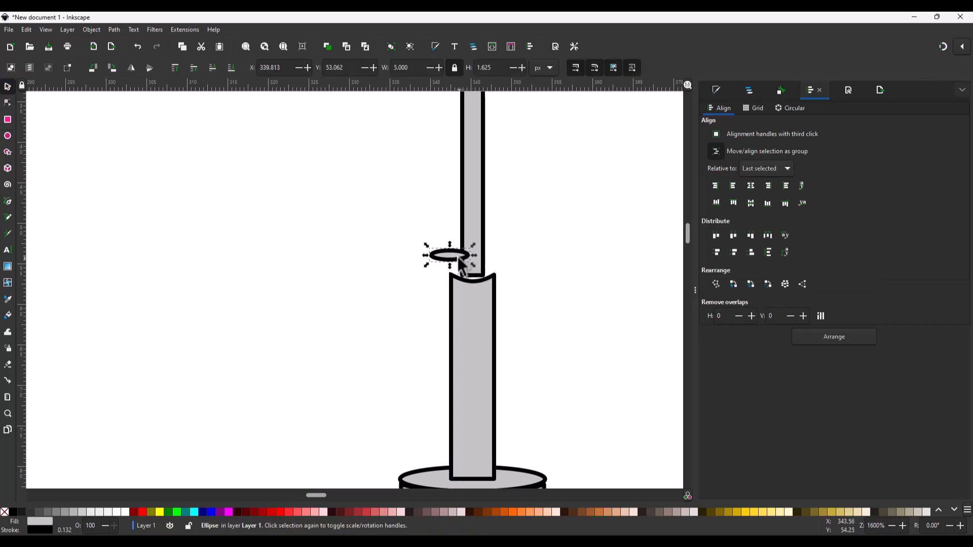
left_click_drag(458, 257, 477, 274)
scroll(477, 274, "up", 2)
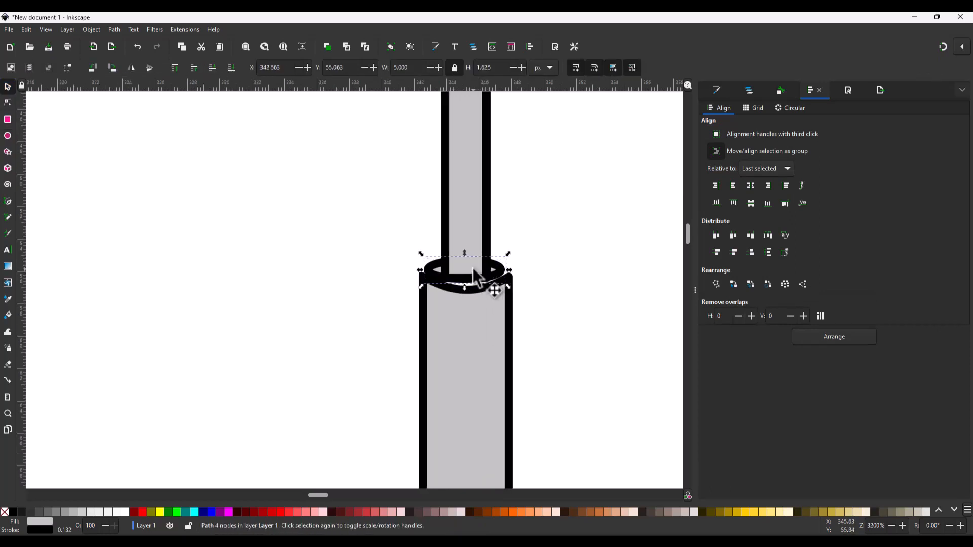
left_click_drag(482, 226, 619, 218)
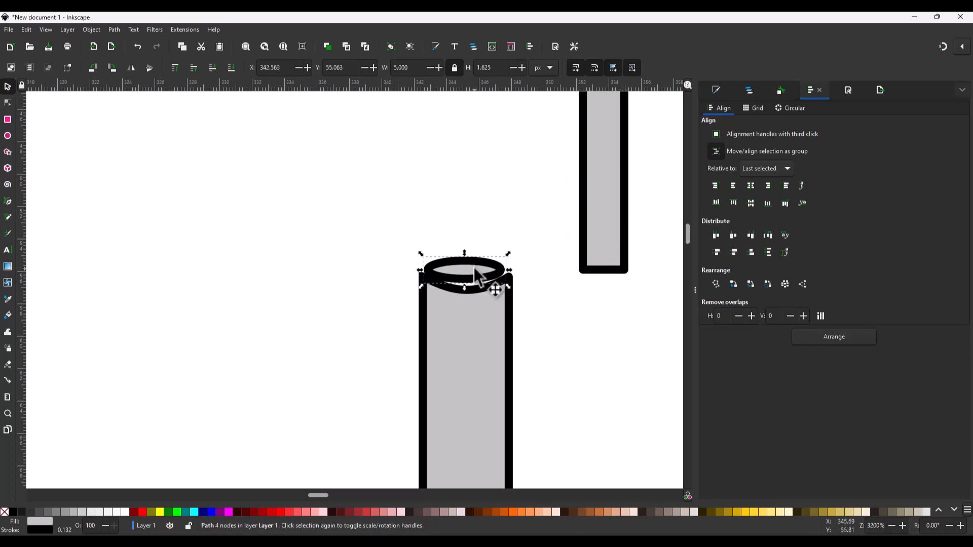
Widen the small ellipse to the lower rod's full width and centre it horizontally on the rod.
double_click(473, 266)
key("ctrl+a")
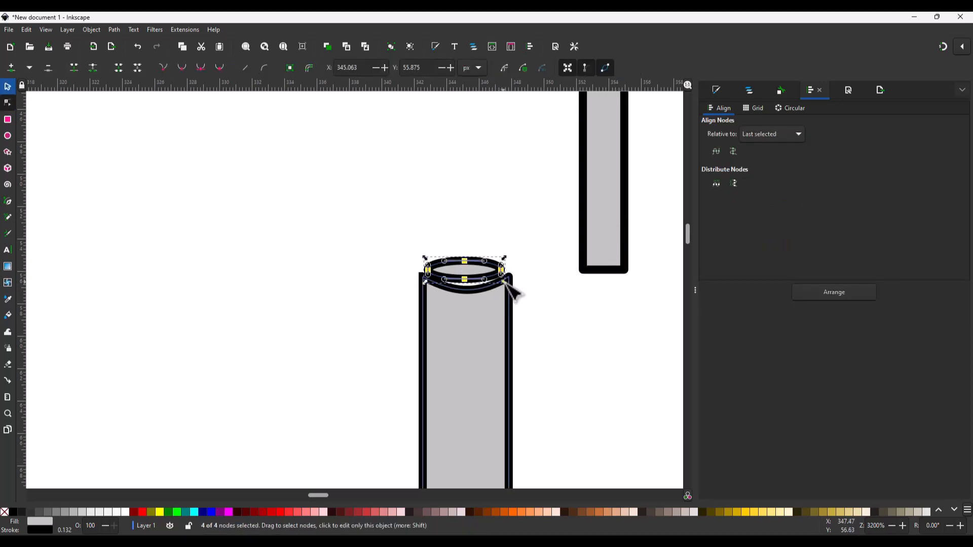
key("s")
left_click(481, 317, "shift")
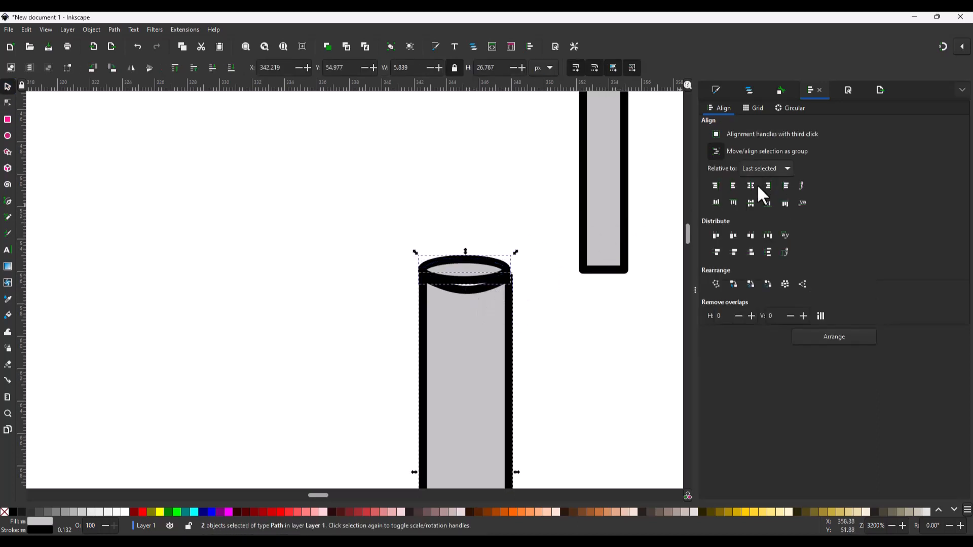
Flatten the lower rod's top curve to follow the ellipse's lower edge and nudge the ellipse down onto it.
double_click(468, 290)
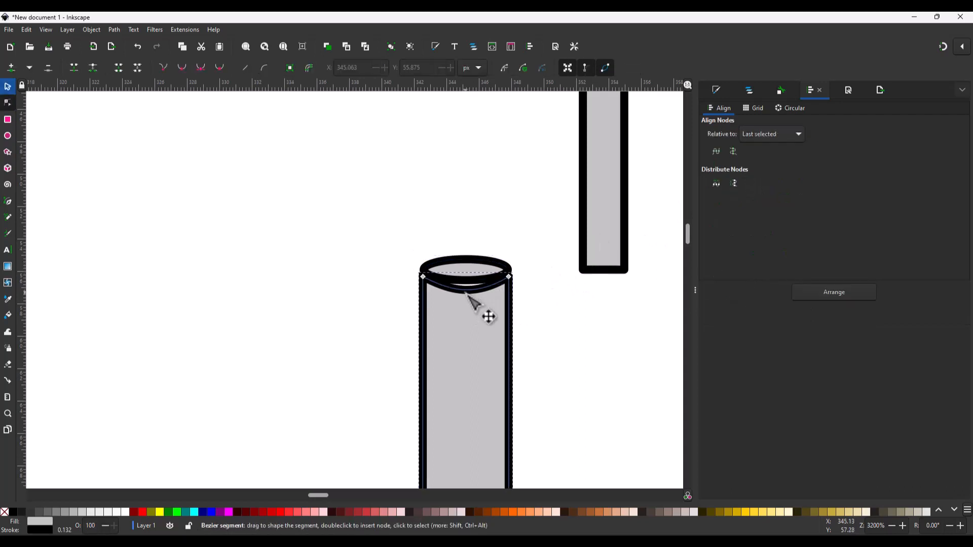
left_click(521, 290)
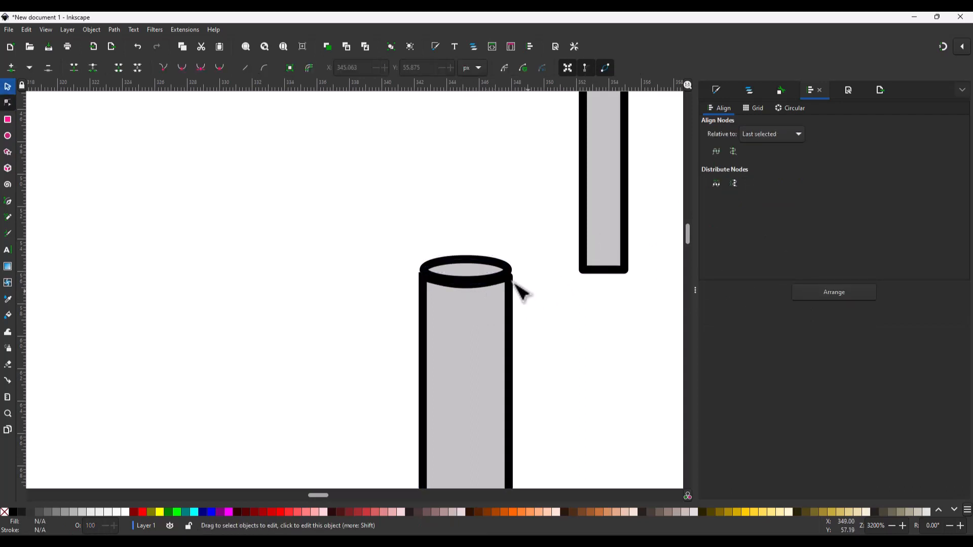
left_click(475, 269)
key("s")
left_click_drag(474, 269, 474, 273)
Move the thin upper rod back onto the small ellipse and curve its bottom edge to fit the opening.
left_click(605, 233)
left_click_drag(605, 235, 470, 255)
key("n")
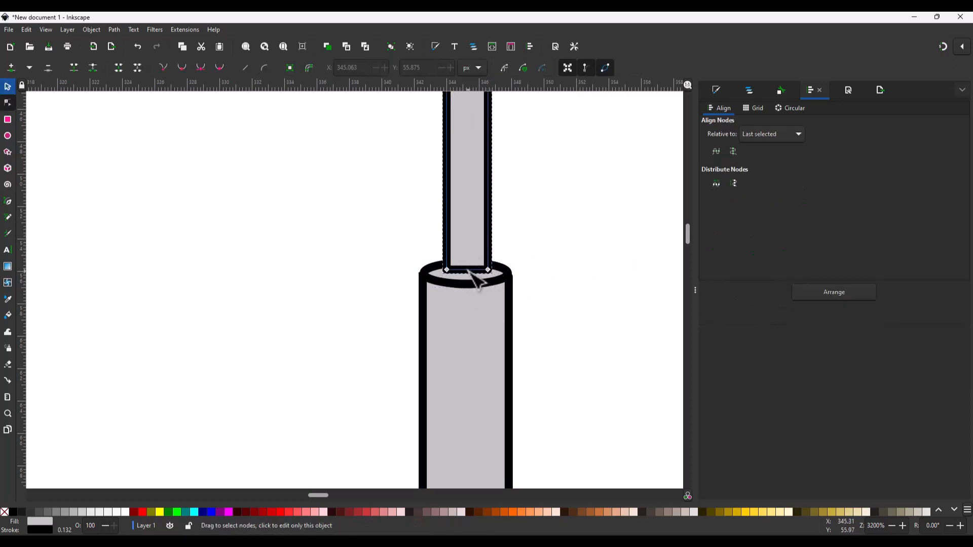
scroll(490, 284, "down", 6)
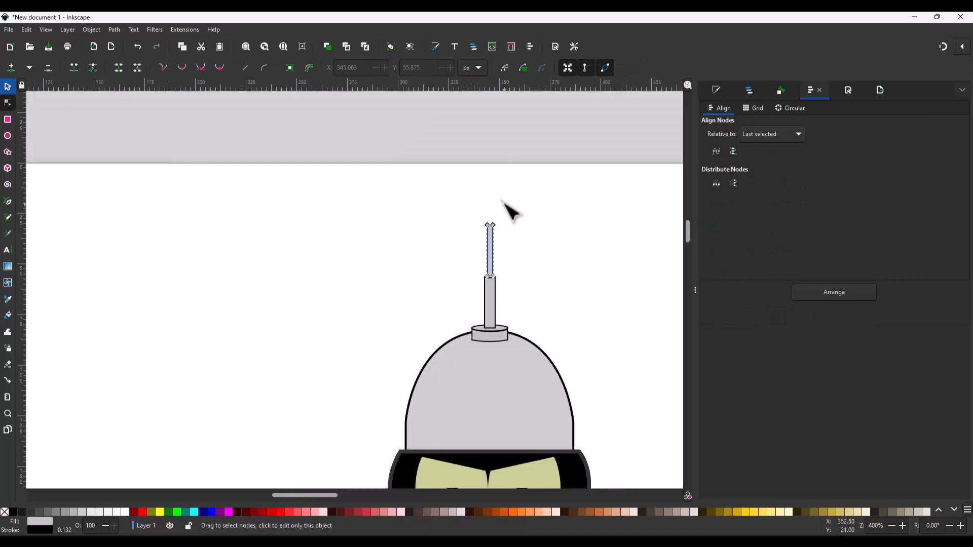
Draw a circle about 5.9 px across on the antenna's tip and convert it to a path.
scroll(502, 206, "up", 3)
key("e")
mouse_move(459, 231)
left_mouse_down()
mouse_move(495, 261)
mouse_move(473, 259)
left_mouse_up()
key("s")
Fill the tip circle with a fully opaque radial gradient from dark grey 424242 at the centre to light grey outside.
left_click(719, 90)
left_click(751, 125)
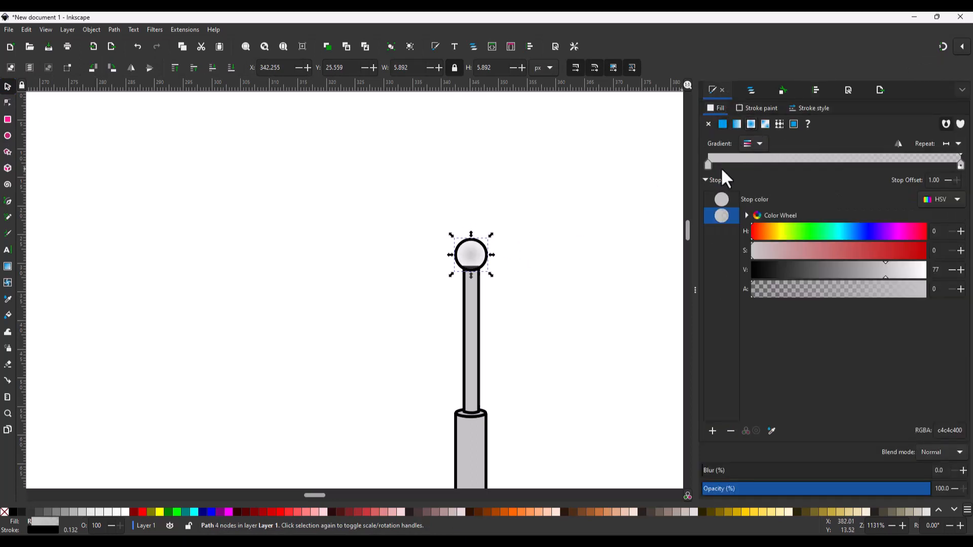
left_click_drag(872, 289, 956, 299)
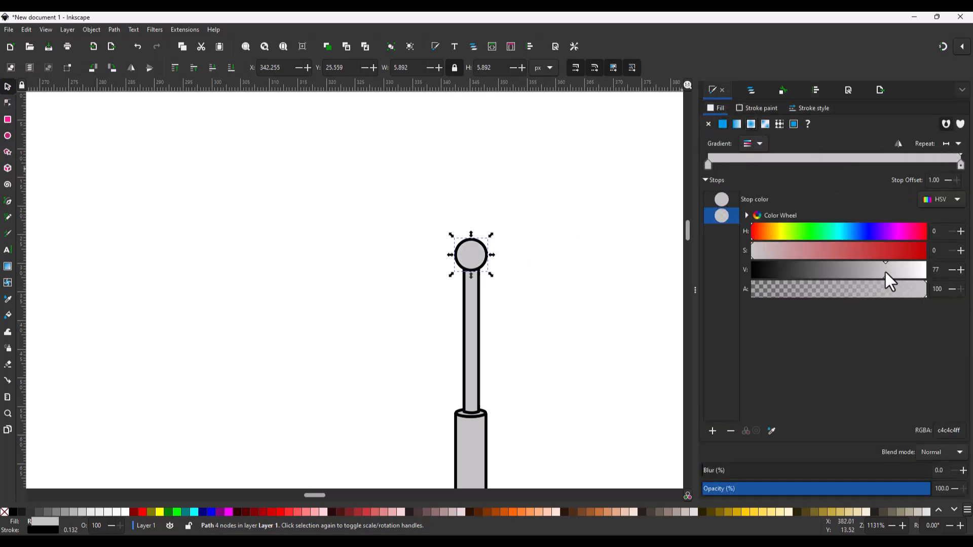
left_click_drag(886, 272, 797, 273)
left_click(721, 200)
scroll(462, 256, "up", 5, "ctrl")
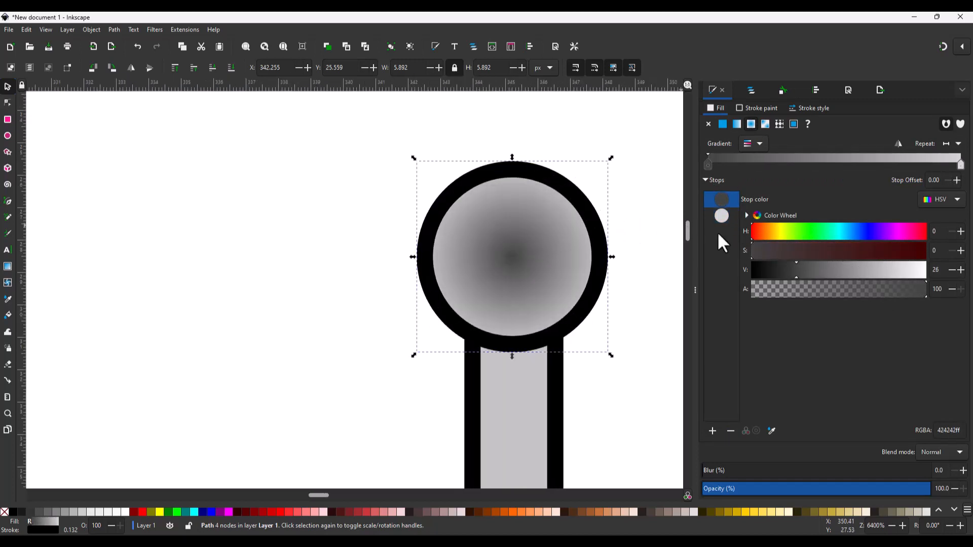
Add a middle stop to the circle's gradient at offset 0.30 and colour it dark grey 424242.
key("g")
left_click(713, 431)
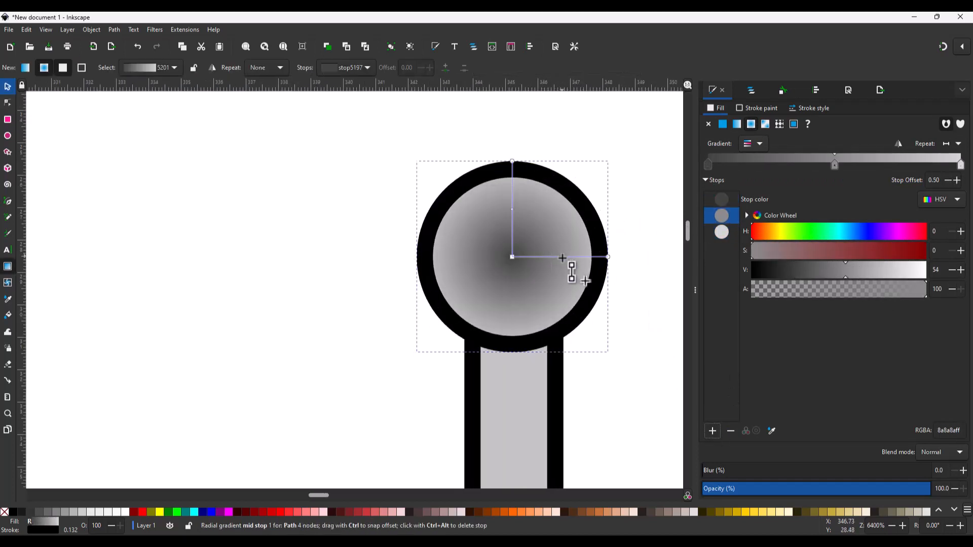
left_click_drag(560, 257, 541, 257)
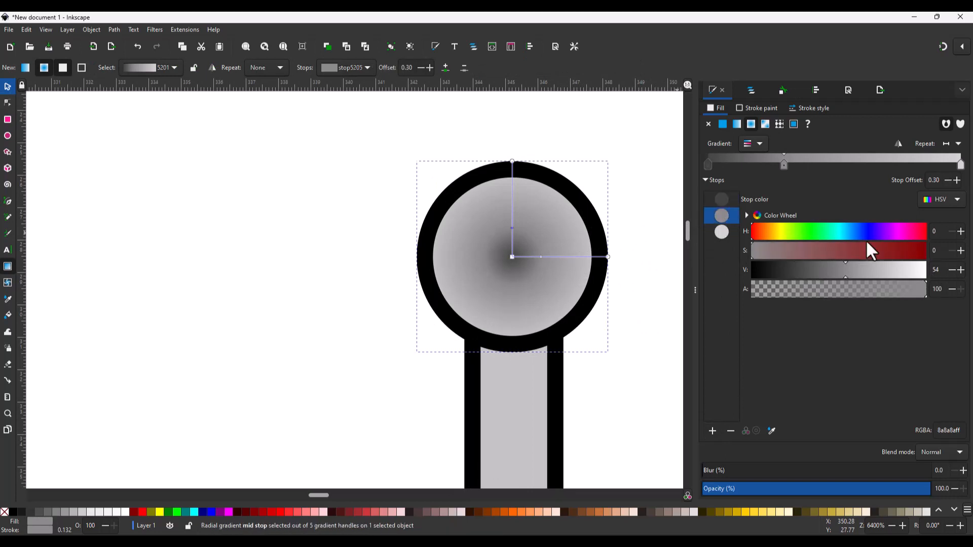
key("Tab")
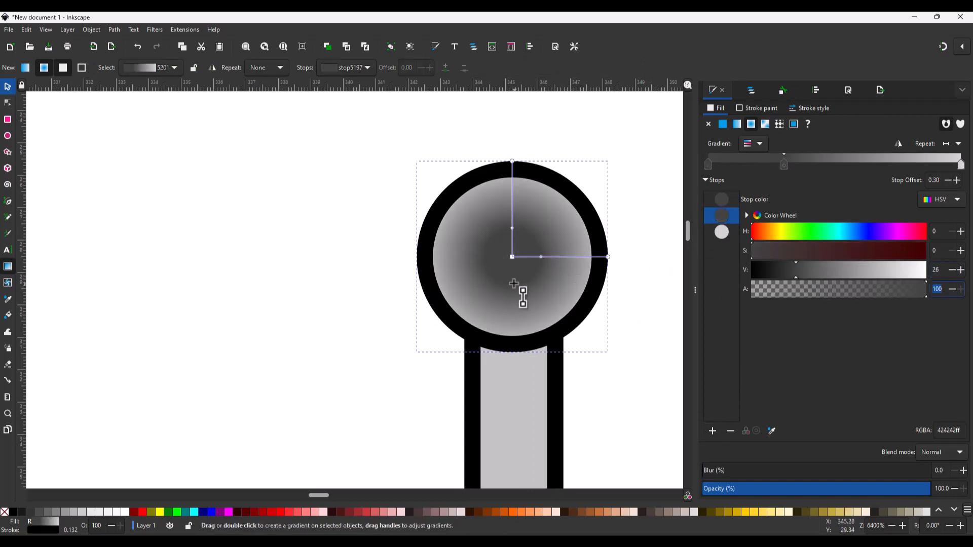
Set the antenna tip circle's stroke width to 0.25 px.
left_click(803, 107)
type("0.25")
key("Tab")
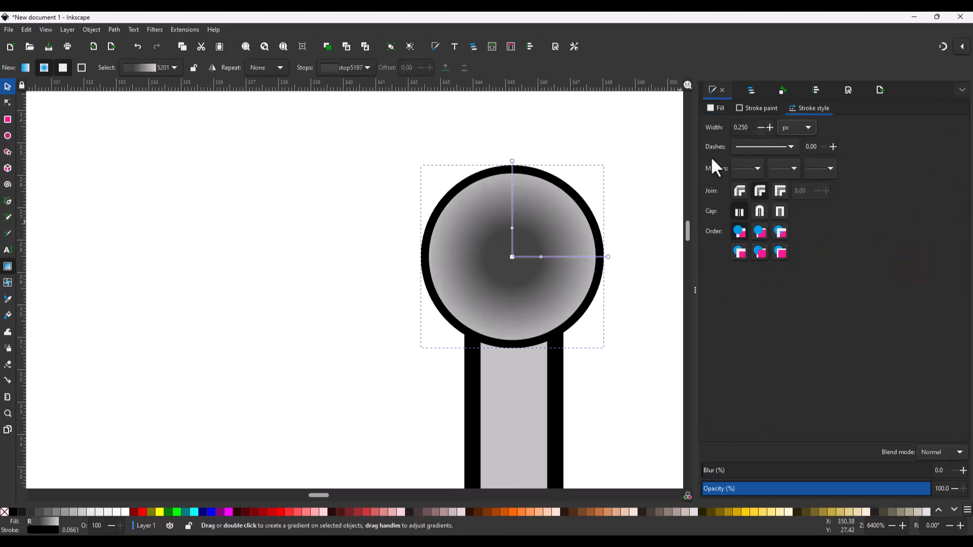
key("s")
scroll(642, 290, "down", 13)
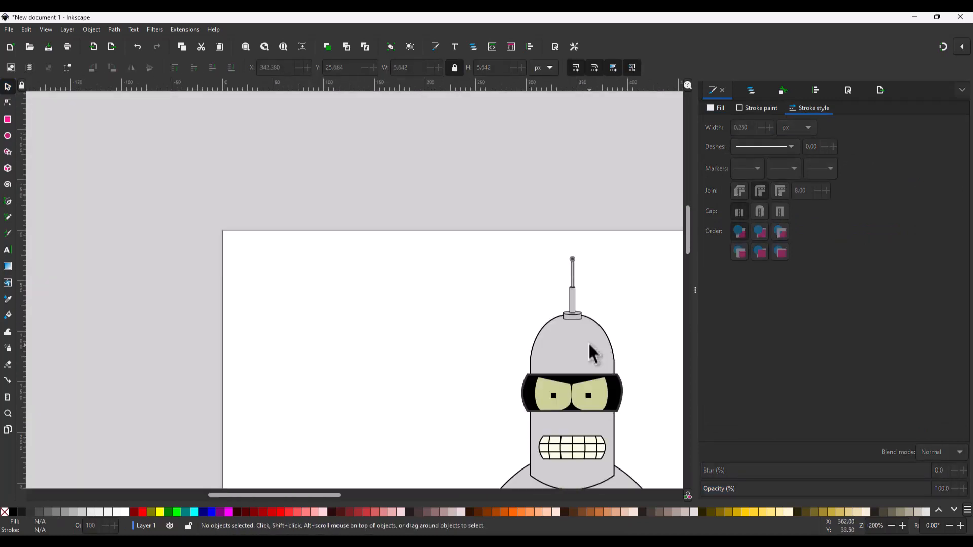
scroll(599, 350, "up", 2)
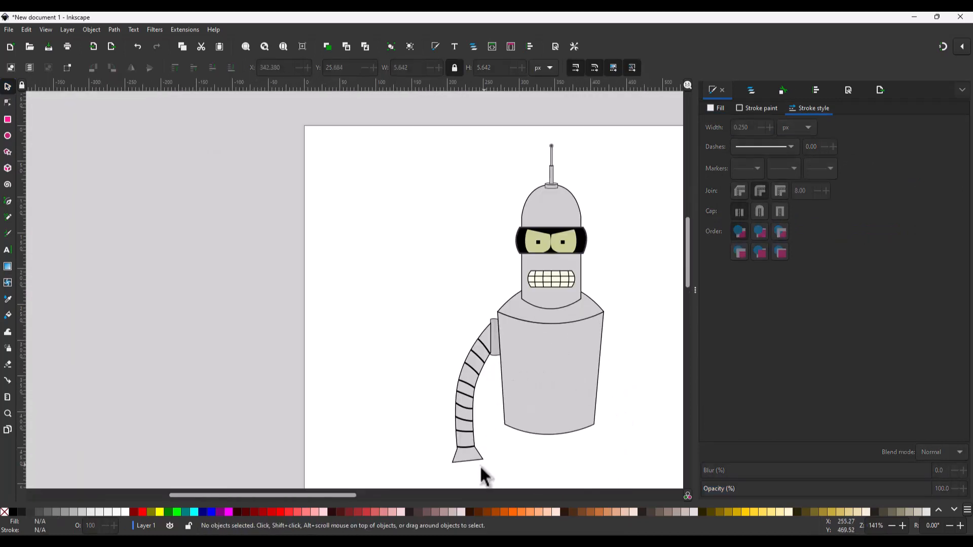
Draw a panel about 115 px tall on the front of the torso and narrow its bottom edge to form a trapezoid.
left_click(470, 455)
scroll(499, 431, "down", 6)
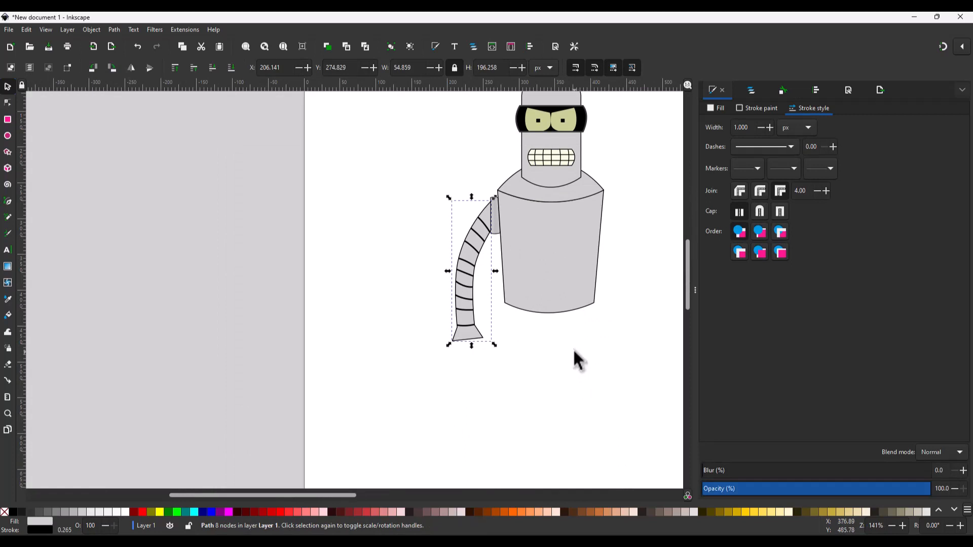
scroll(614, 324, "up", 2)
key("r")
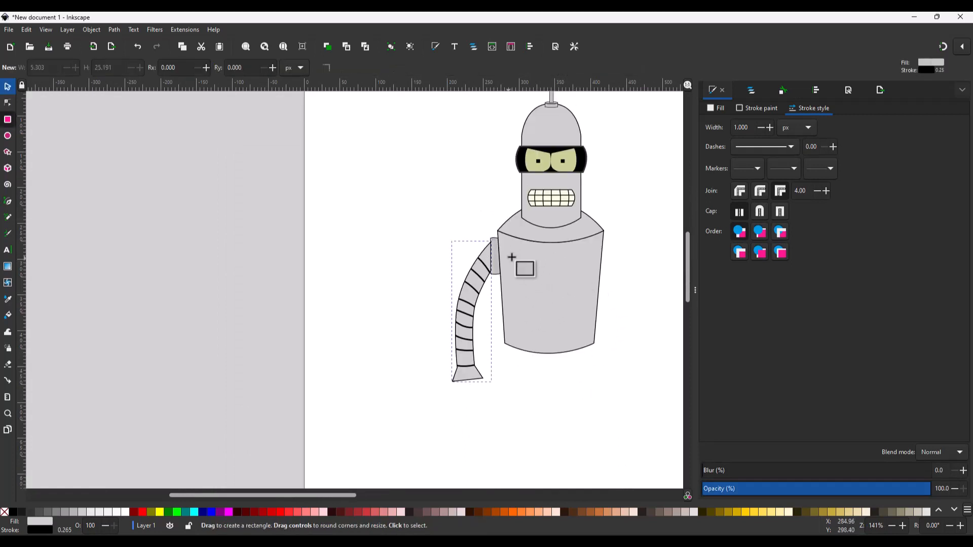
left_click_drag(513, 256, 587, 343)
key("n")
scroll(597, 307, "up", 2)
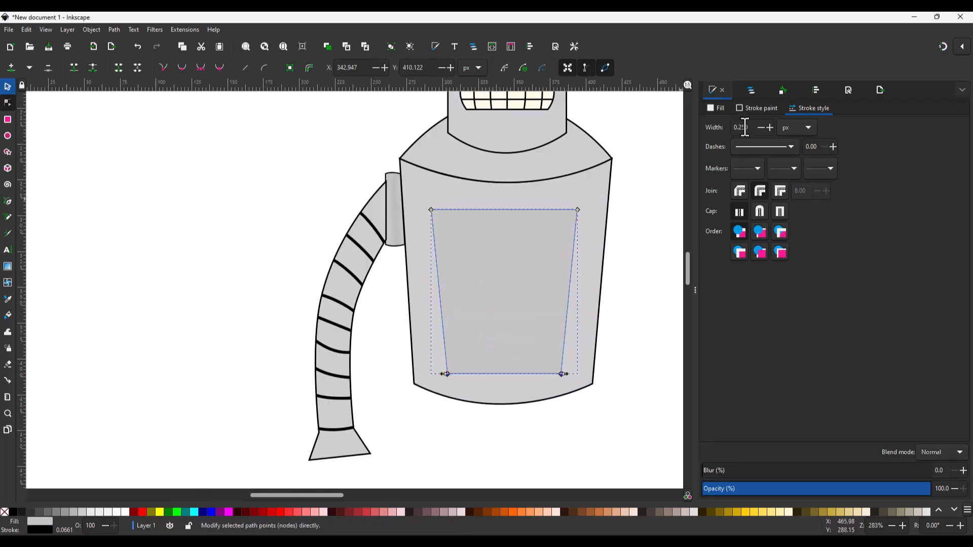
Set the torso panel's stroke width to 1 px and widen its top edge slightly on both sides.
type("1")
key("Return")
left_click_drag(586, 221, 429, 207)
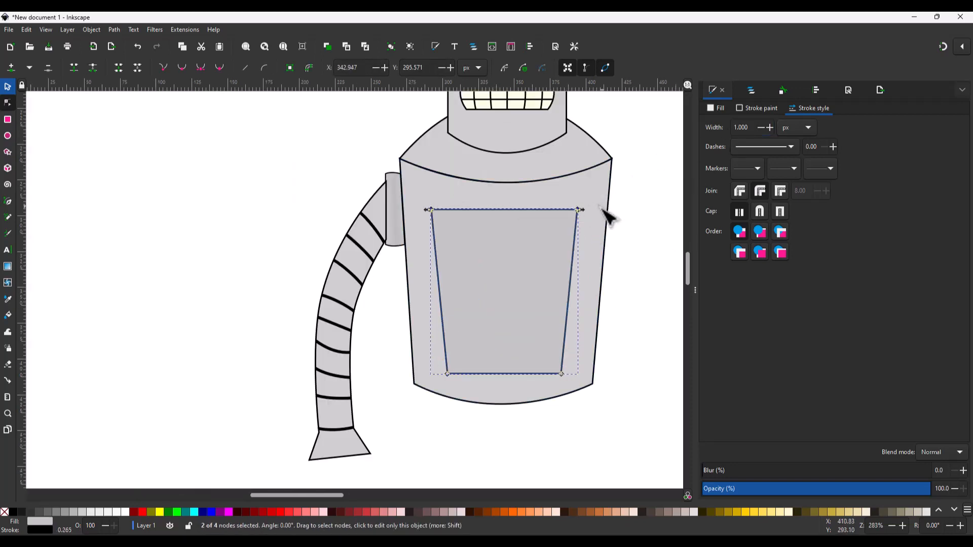
left_click_drag(583, 210, 588, 210)
Widen the torso panel's bottom edge and bow its bottom and top edges slightly downward.
left_click_drag(578, 393, 427, 342)
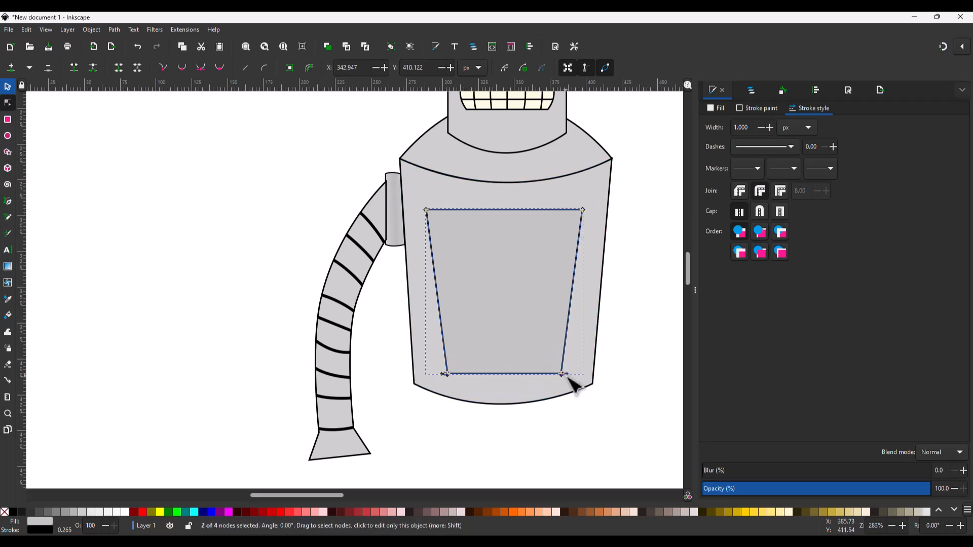
left_click_drag(567, 374, 511, 389)
left_click_drag(511, 211, 540, 230)
Draw a knob circle about 7.4 px across near the panel's right edge and reduce its stroke width to 0.5 px.
key("e")
left_click_drag(563, 288, 560, 289)
key("s")
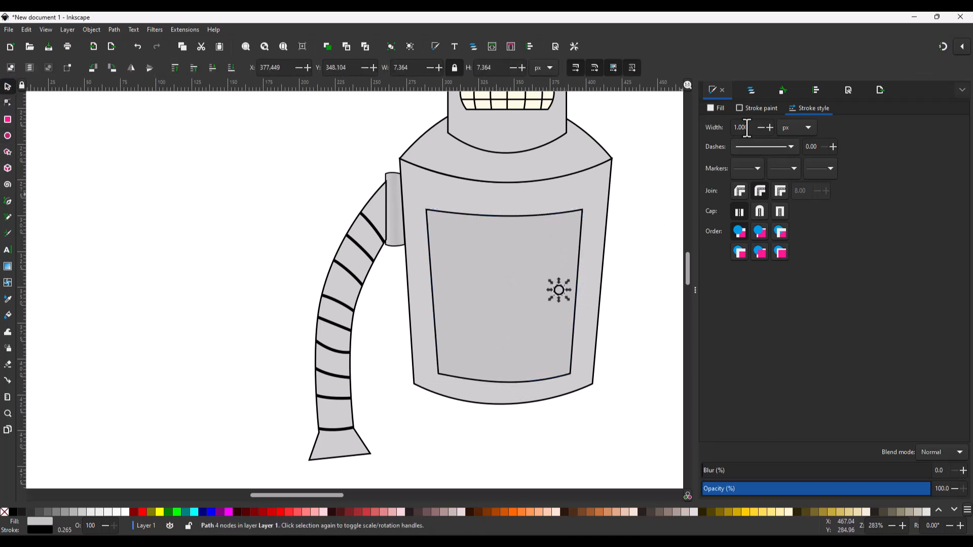
Give the door knob a radial gradient fill with a dark grey centre stop.
left_click(717, 108)
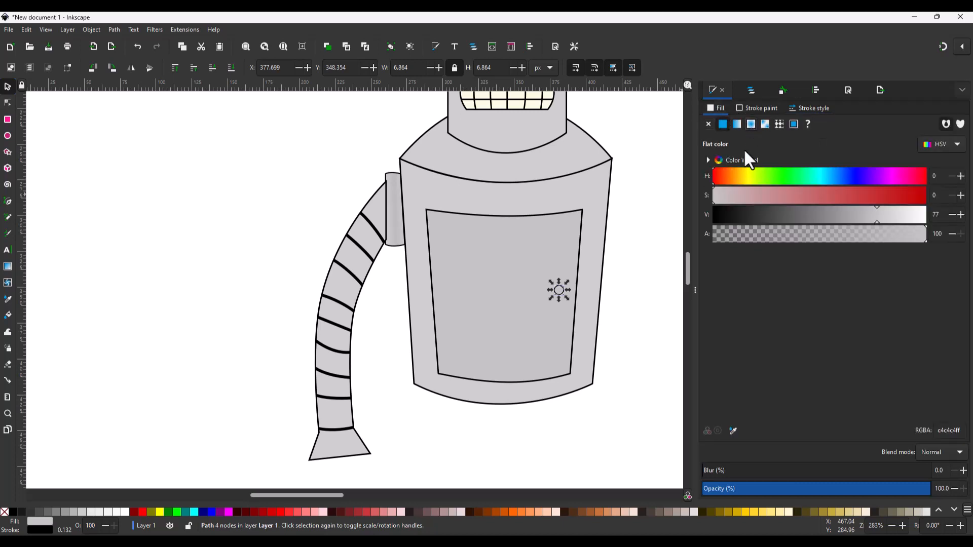
left_click(751, 124)
scroll(576, 283, "up", 4, "ctrl")
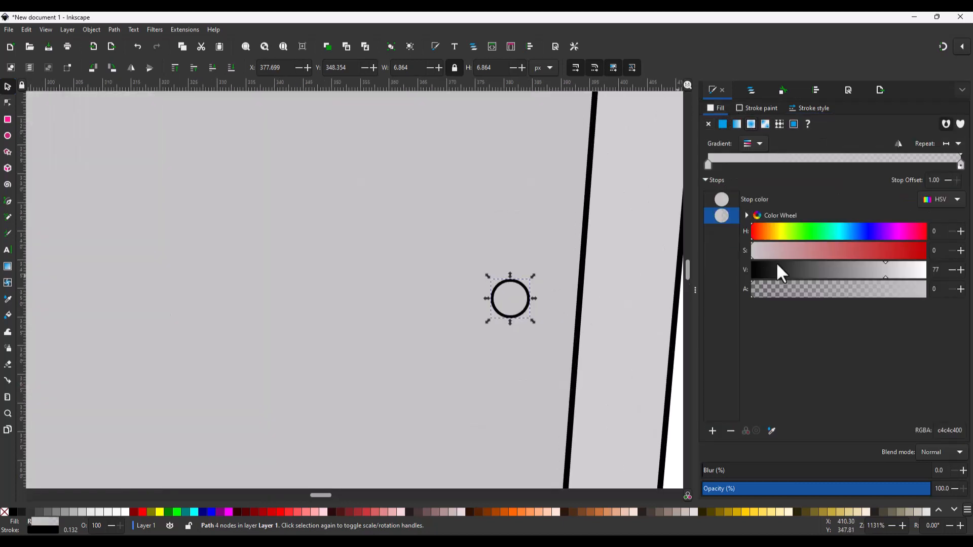
left_click(723, 200)
left_click_drag(885, 269, 813, 276)
Add a midpoint stop to the knob's gradient and set its brightness value to 33.
left_click(713, 431)
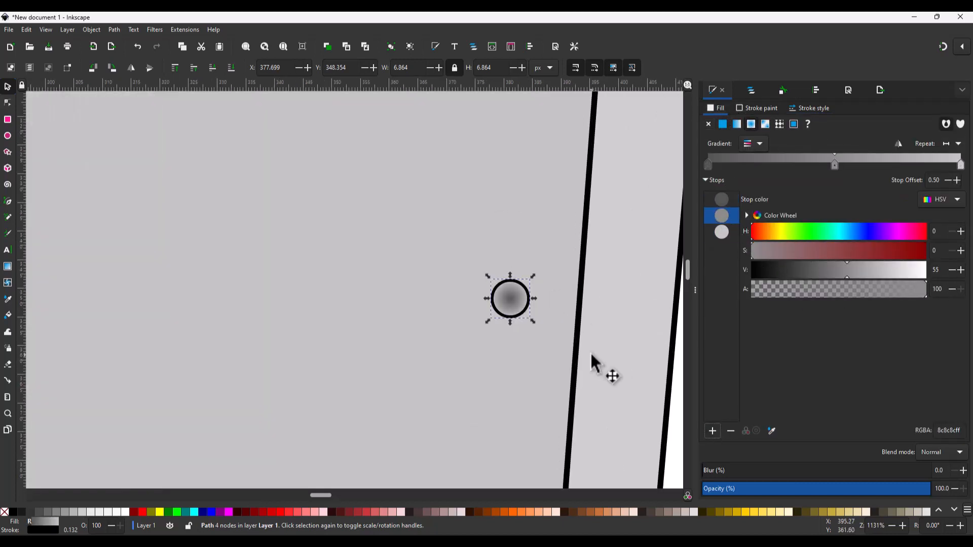
scroll(512, 304, "up", 3, "ctrl")
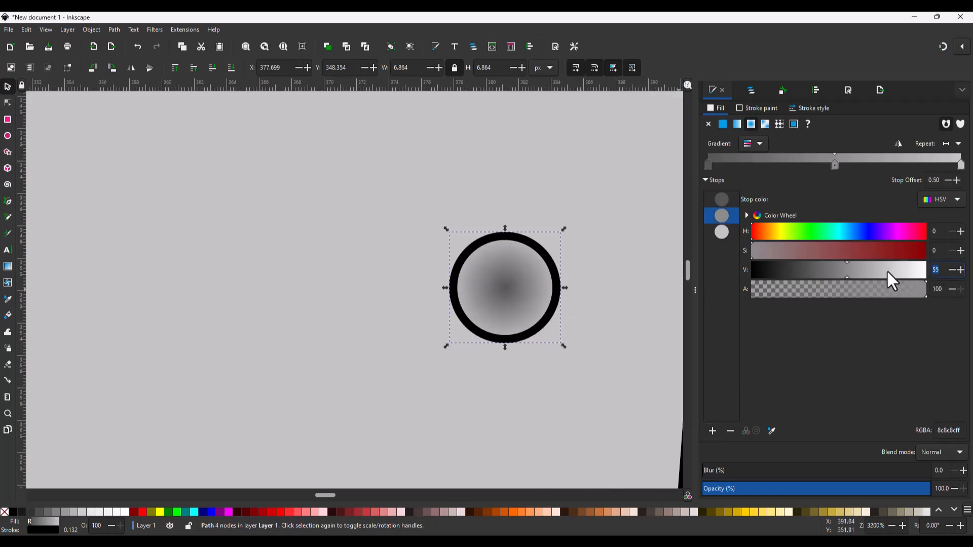
type("33")
key("Tab")
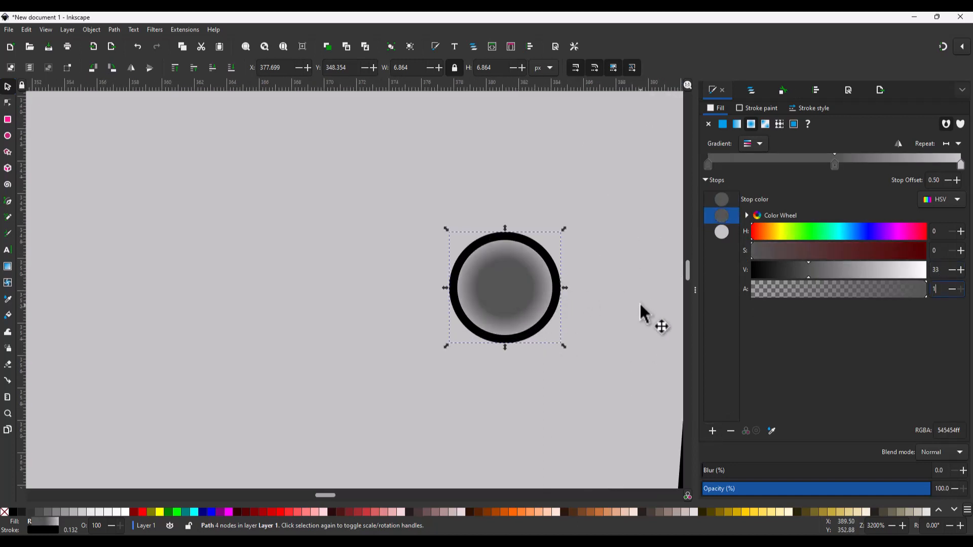
left_click(635, 332)
left_click(532, 285)
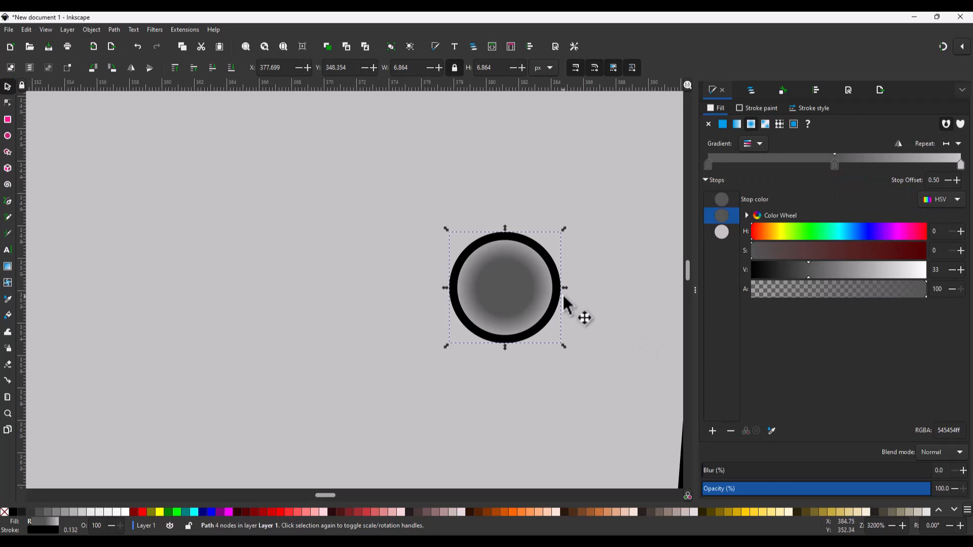
Move the knob gradient's middle stop inward to an offset of 0.30 and deselect the knob.
key("g")
left_click_drag(533, 287, 521, 288)
scroll(563, 318, "down", 3)
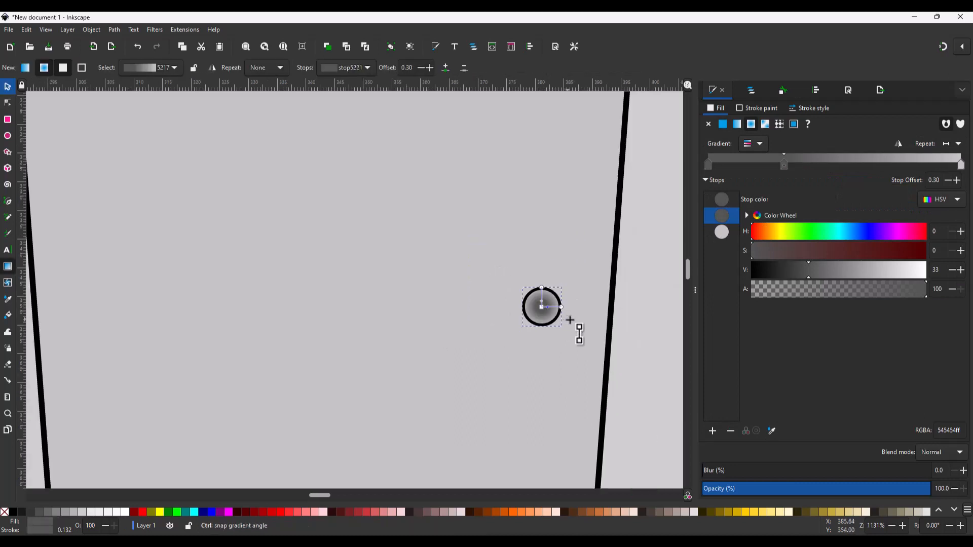
scroll(570, 319, "down", 5)
key("s")
left_click(626, 321)
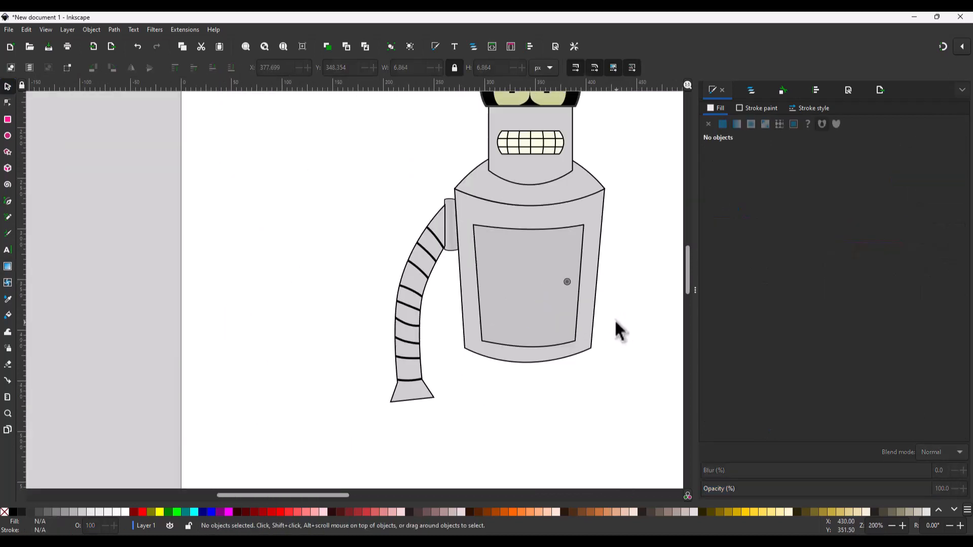
Draw a leg rectangle 24.5 by 132.5 px below the torso and shape it as a path with a slanted top and left-bowed sides.
scroll(603, 309, "down", 4)
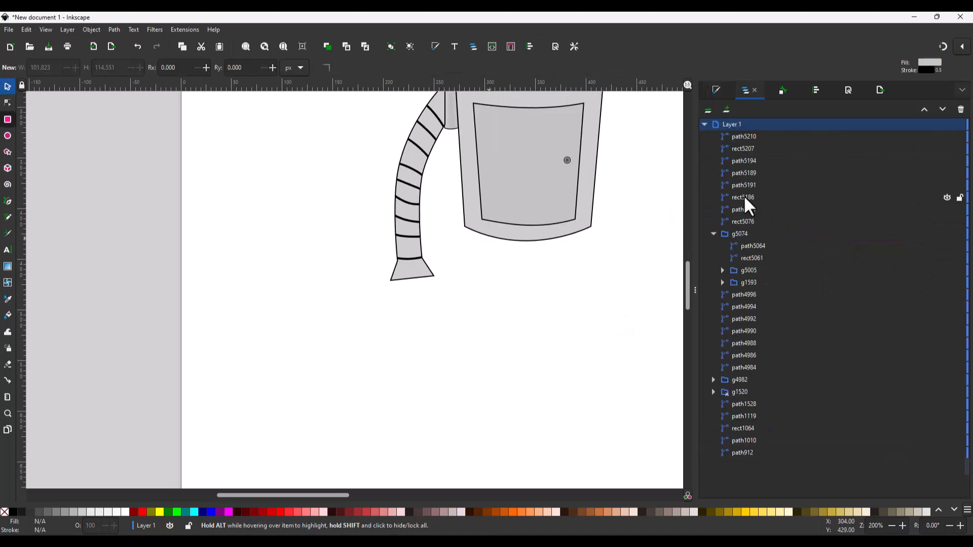
left_click_drag(481, 234, 506, 368)
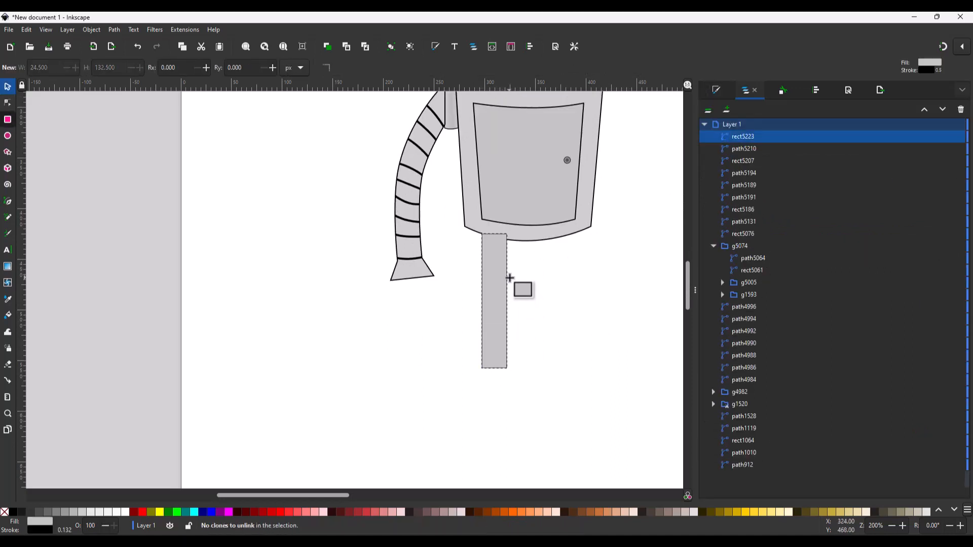
key("ctrl+shift+c")
key("n")
left_click_drag(506, 234, 507, 240)
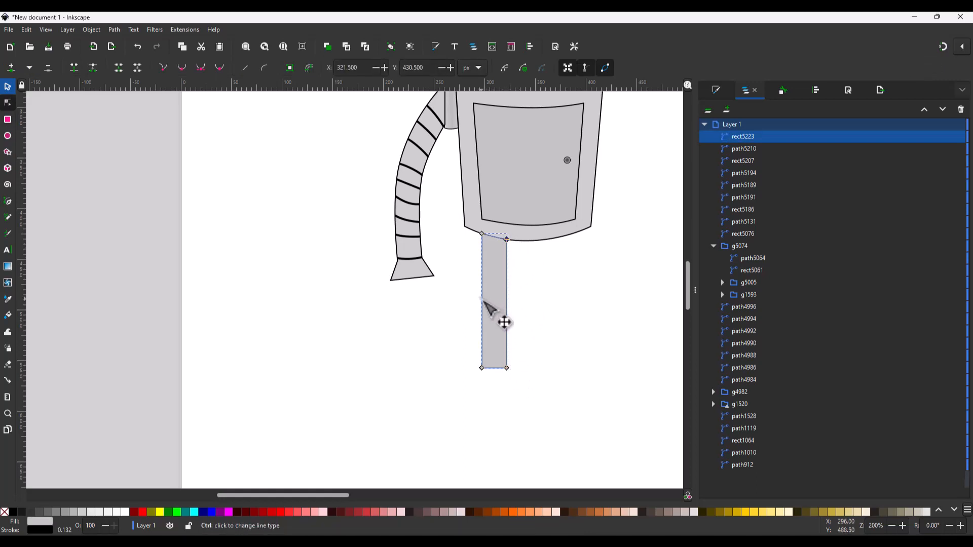
left_click_drag(481, 299, 503, 299)
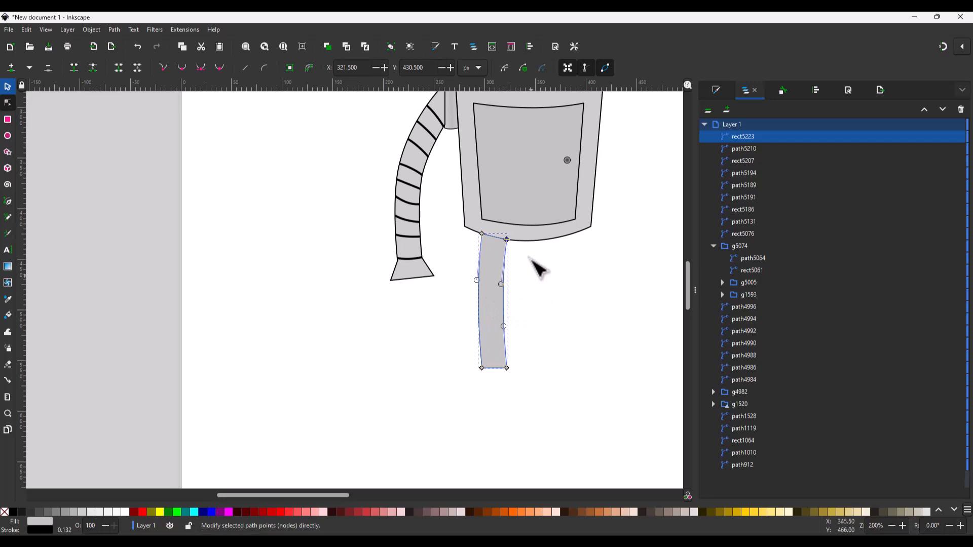
Draw a closed six-point foot outline with the Pen tool at the leg's lower end, with sloping shoulders and short vertical sides.
scroll(527, 261, "up", 2)
scroll(542, 304, "down", 2)
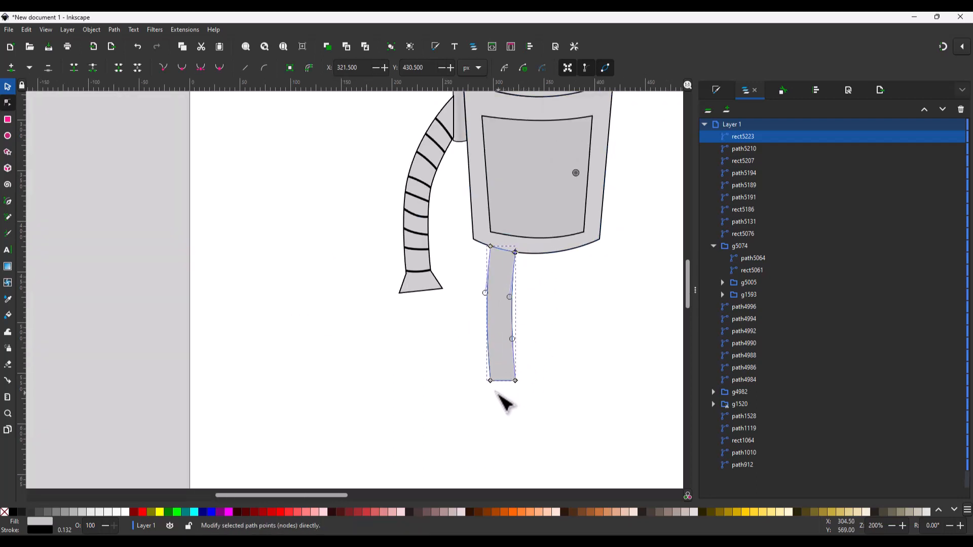
key("b")
left_click(471, 402)
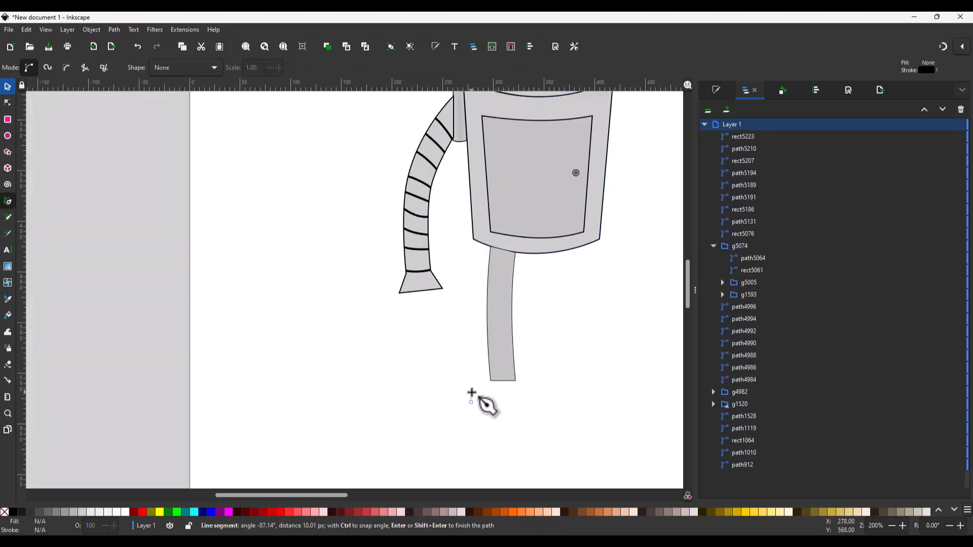
left_click(471, 392)
left_click(496, 380)
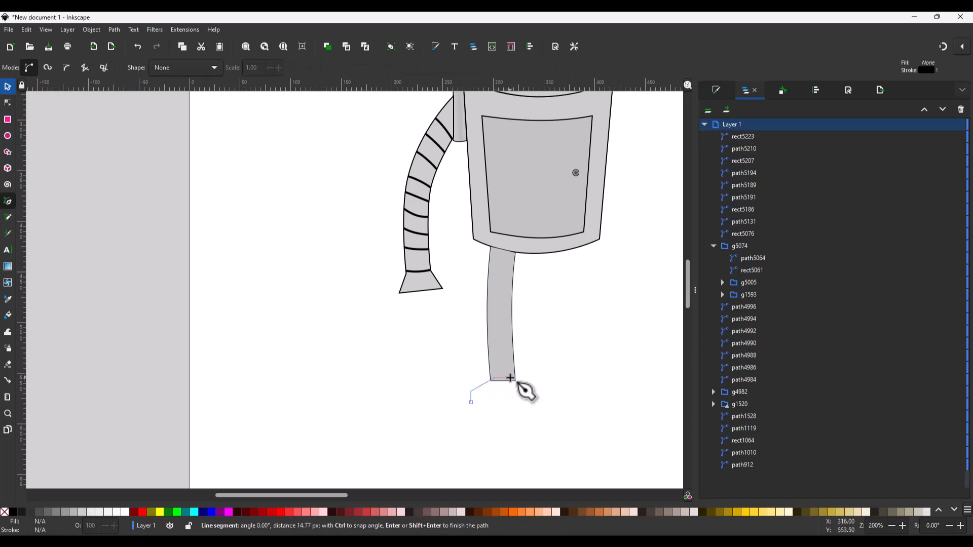
left_click(514, 380)
left_click(529, 401)
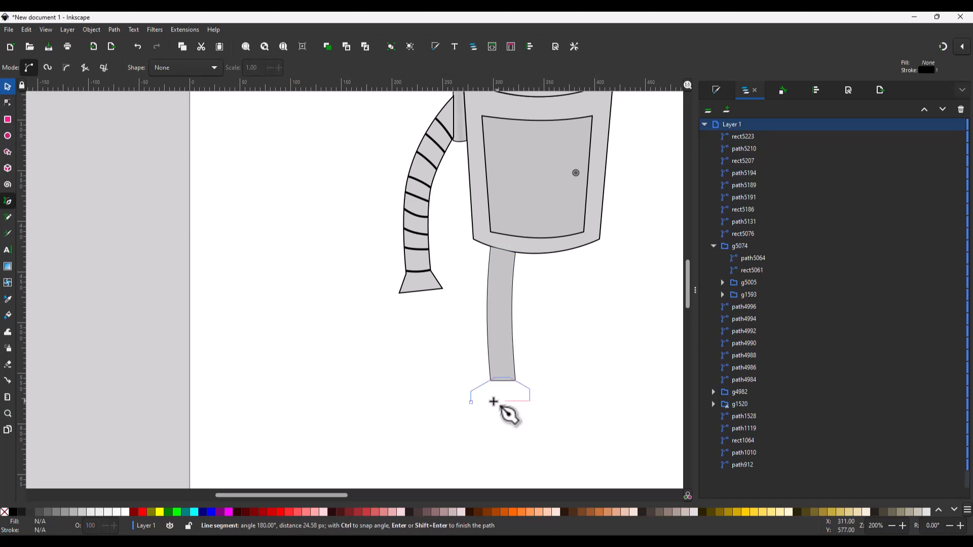
left_click(471, 402)
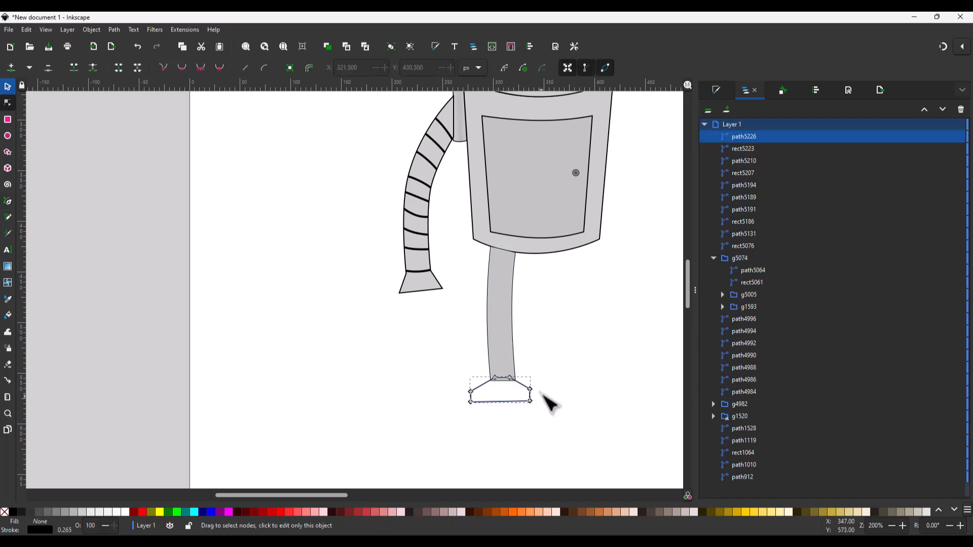
Curve the foot's two sloping shoulders outward using the handles of its upper side nodes.
key("n")
left_click(815, 90)
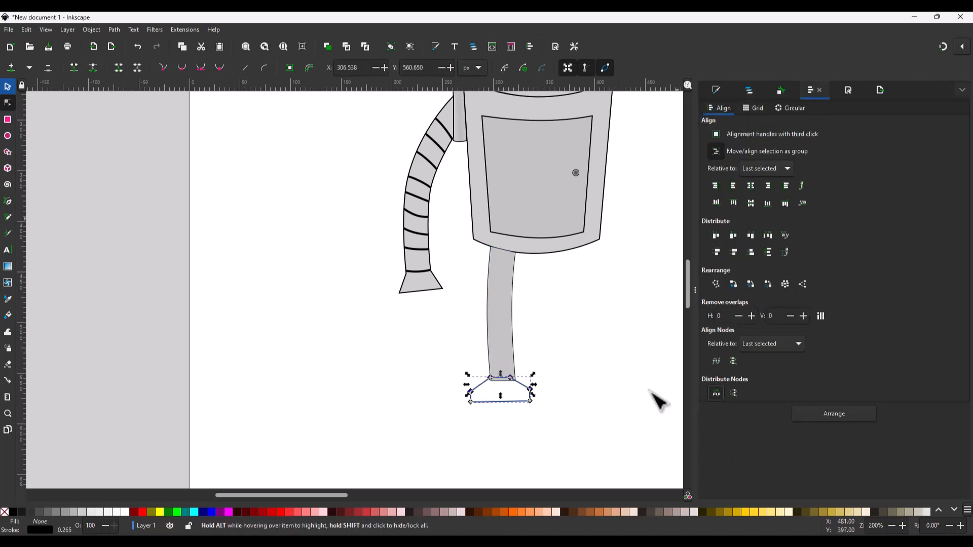
scroll(568, 410, "up", 2, "ctrl")
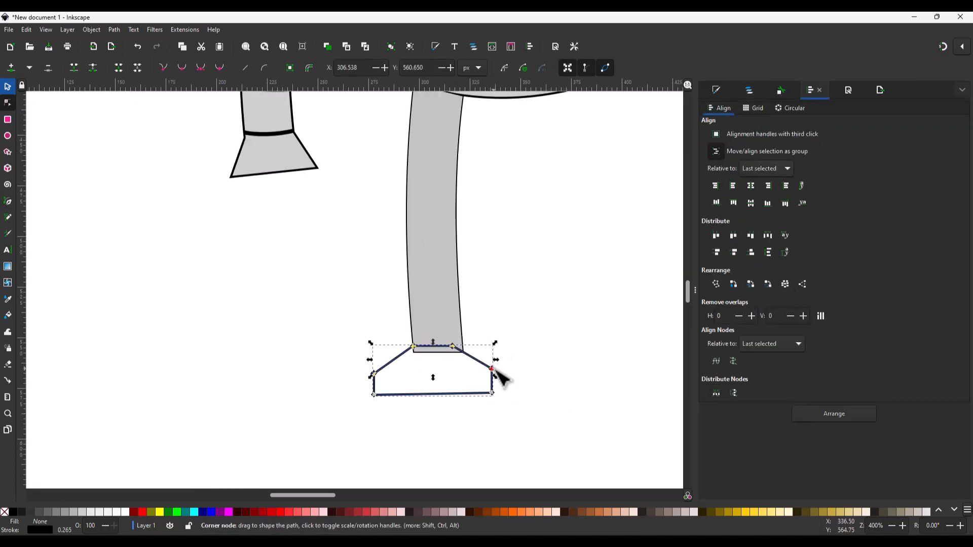
left_click_drag(492, 369, 491, 346)
left_click_drag(374, 373, 376, 347)
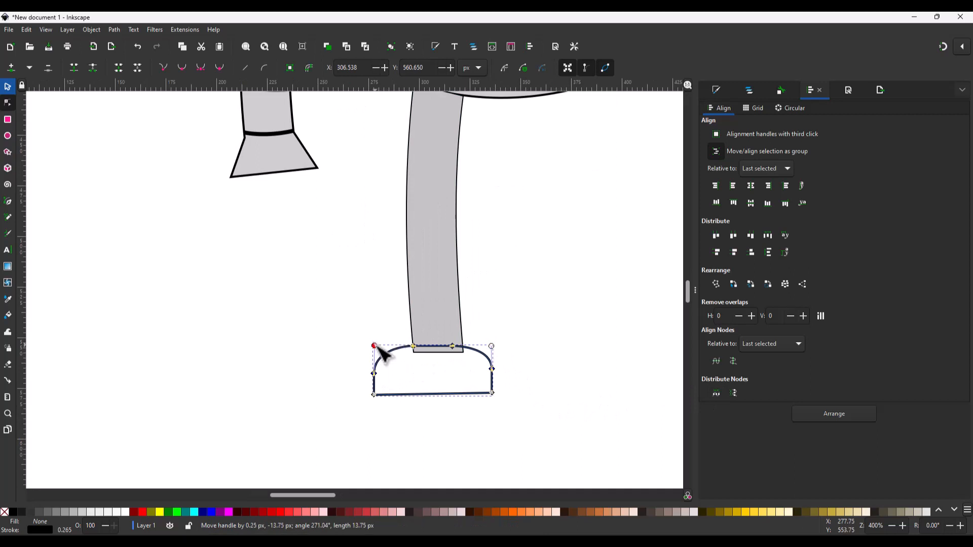
Level the foot's two upper side nodes with each other and lower them about 7.5 px.
left_click_drag(511, 409, 353, 356)
left_click_drag(516, 386, 345, 364)
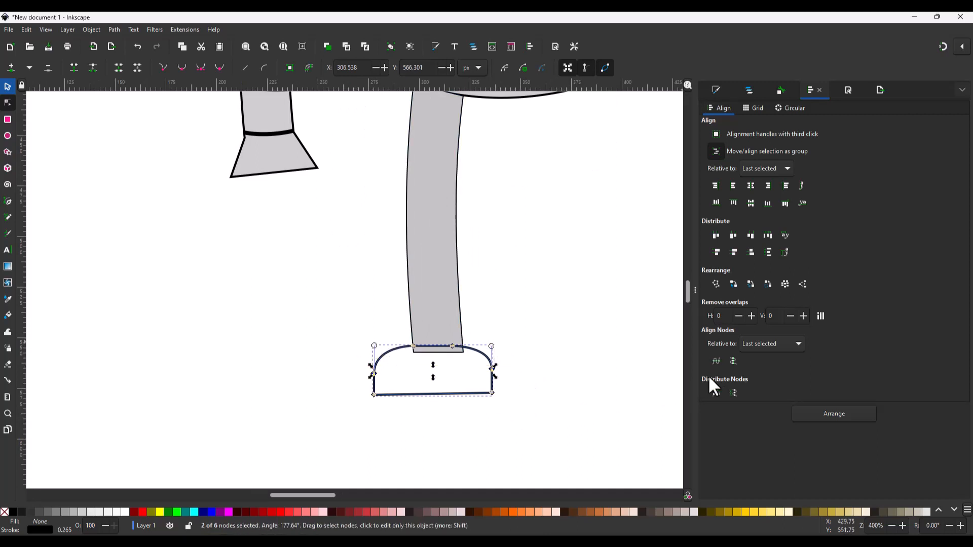
left_click(733, 361)
key("ctrl+z")
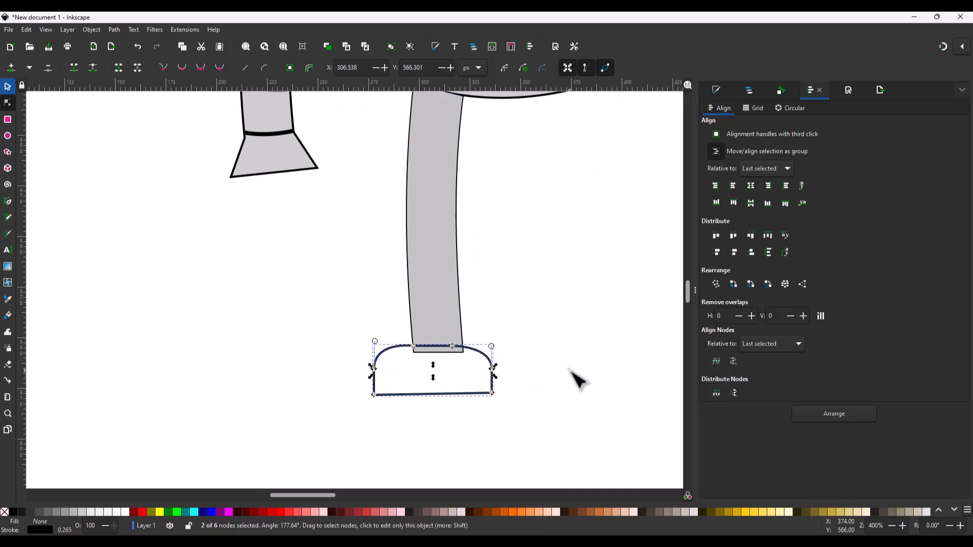
left_click_drag(375, 342, 375, 386)
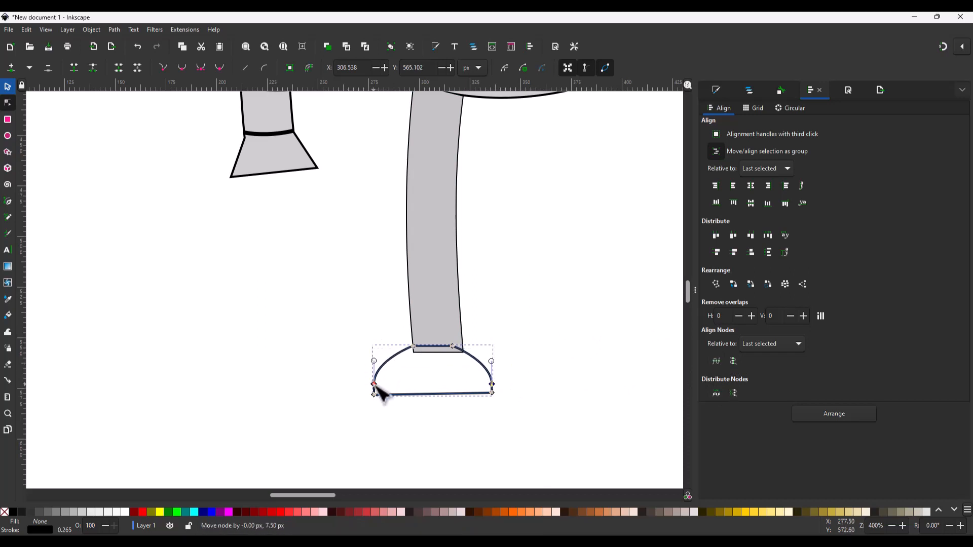
Adjust the curve at the foot's top nodes and shift the foot about 3 px right to centre it under the leg.
left_click(412, 346)
left_click(452, 347, "shift")
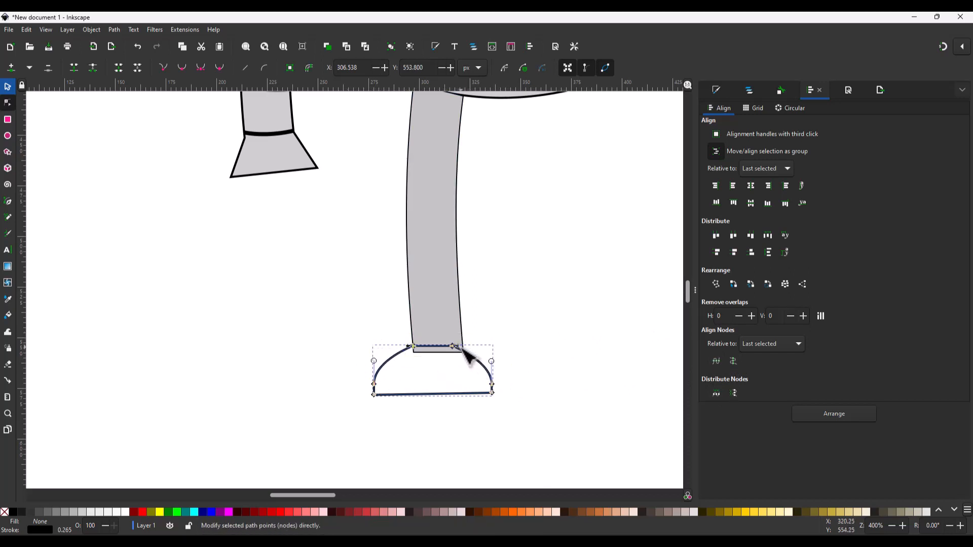
left_click_drag(460, 347, 454, 347)
key("s")
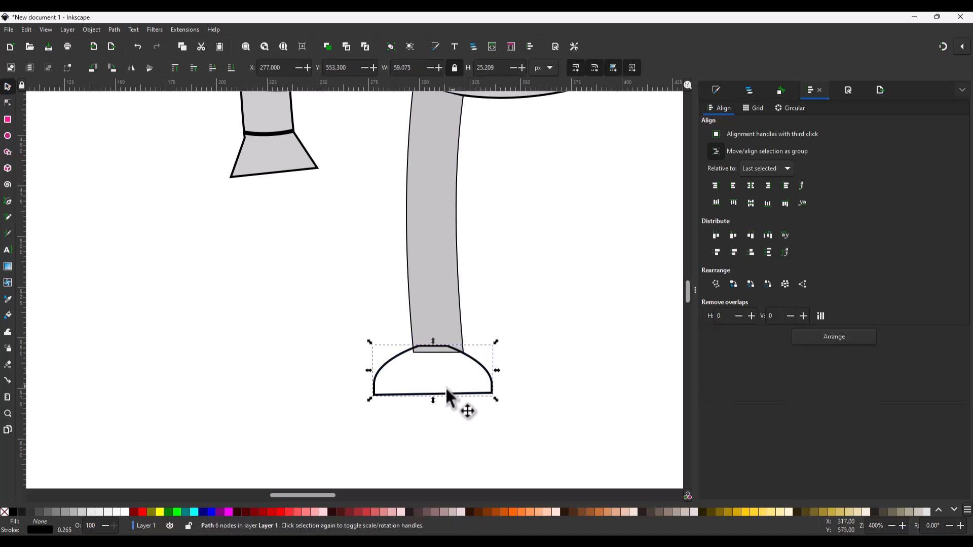
left_click_drag(448, 393, 454, 394)
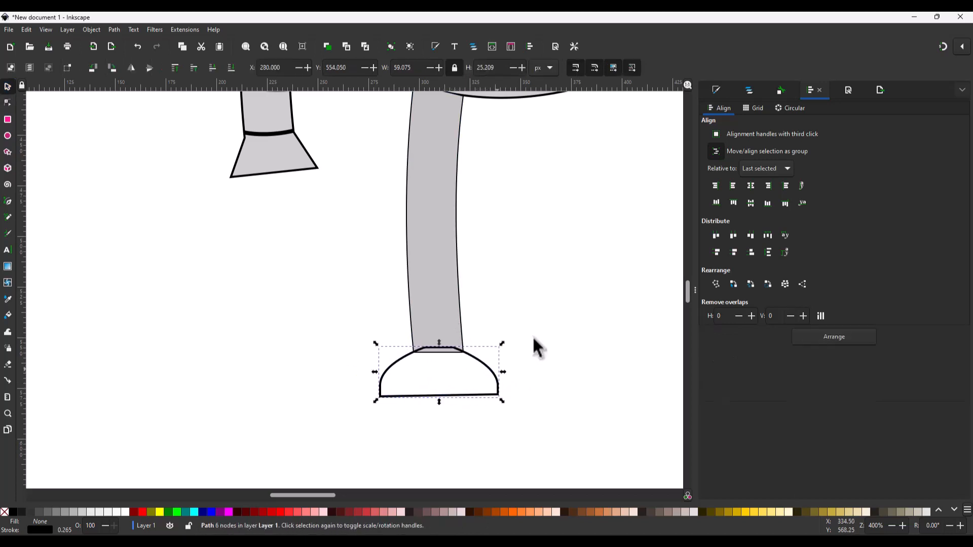
Fill the foot with a vertical linear gradient from top to bottom and make its end stop fully opaque.
left_click(720, 90)
left_click(737, 124)
key("g")
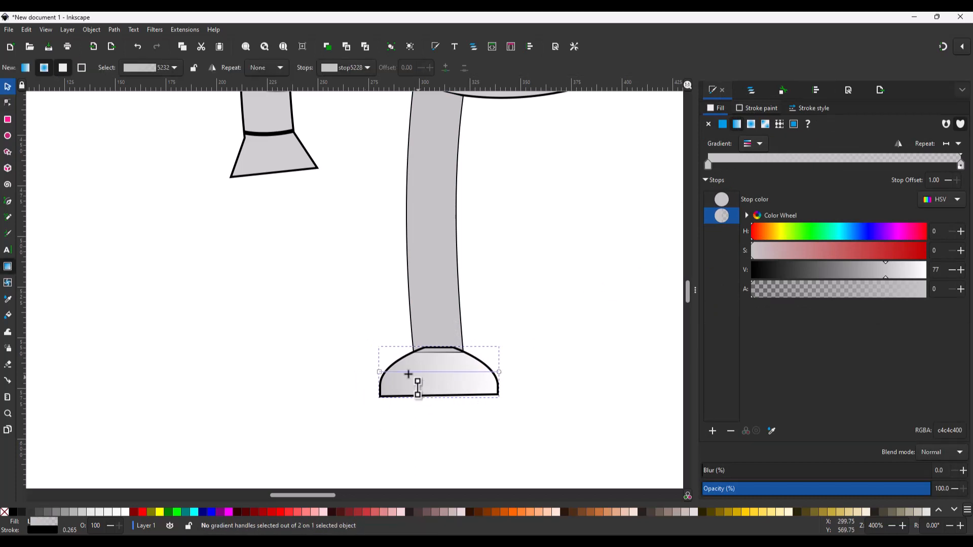
left_click_drag(379, 372, 438, 337)
left_click_drag(498, 372, 443, 383)
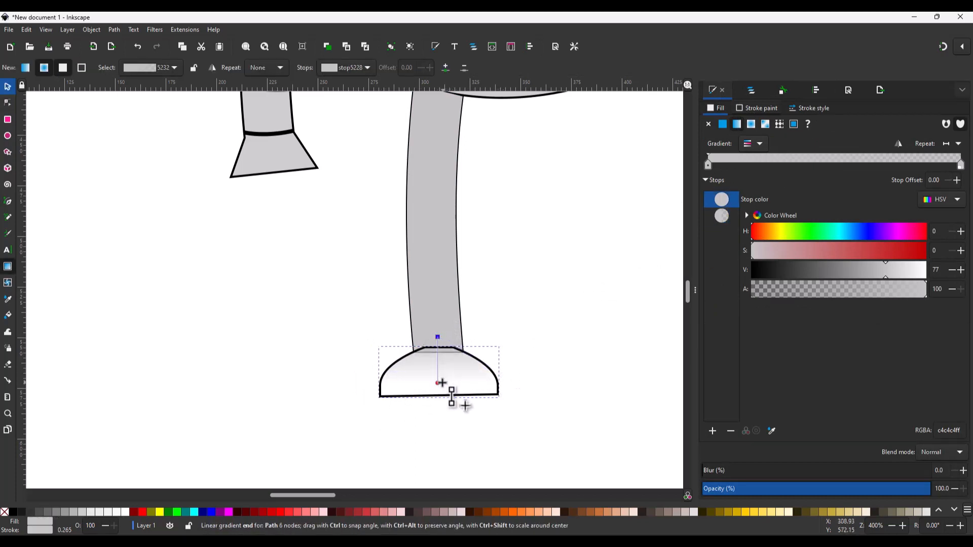
left_click(437, 396)
left_click(903, 288)
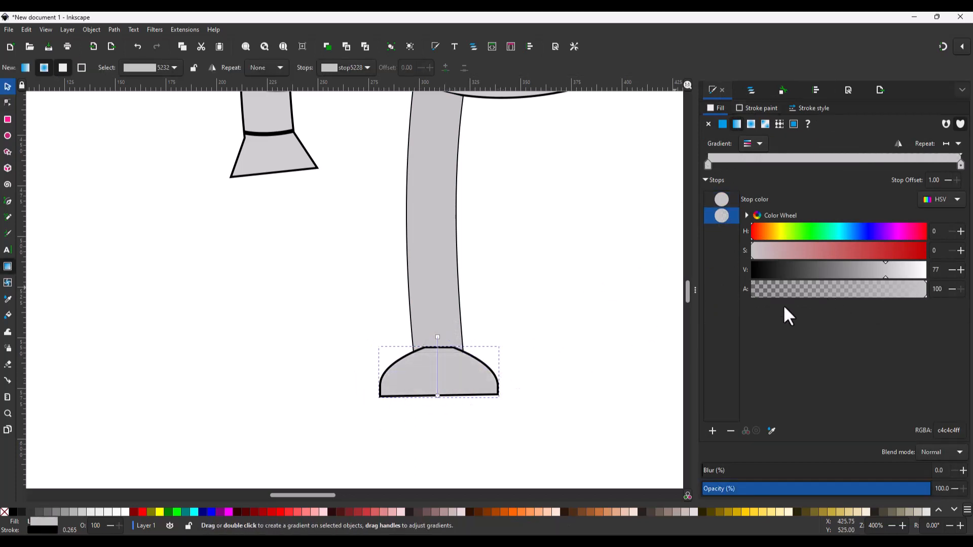
Set the foot's stroke width to 0.5 px and deselect it.
left_click(809, 108)
left_click(761, 127)
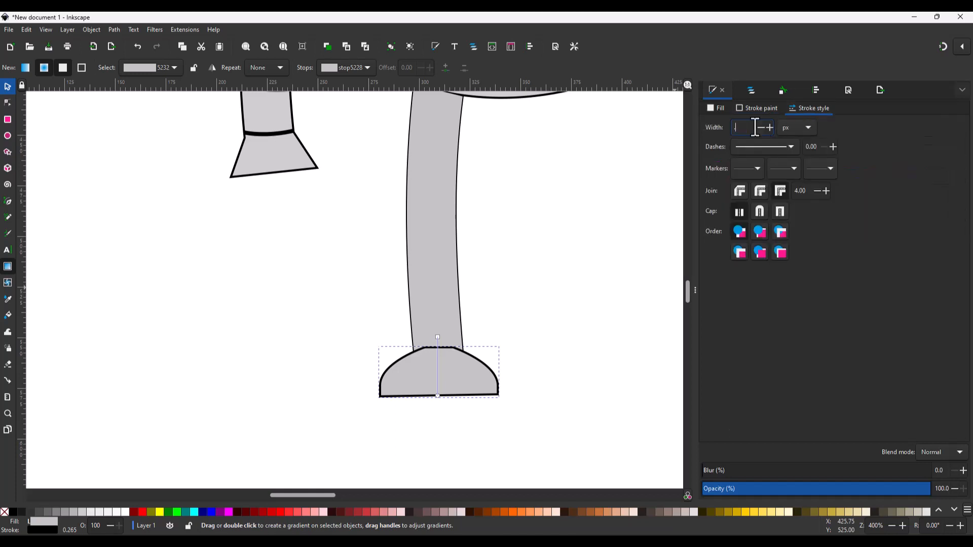
key("s")
left_click(521, 335)
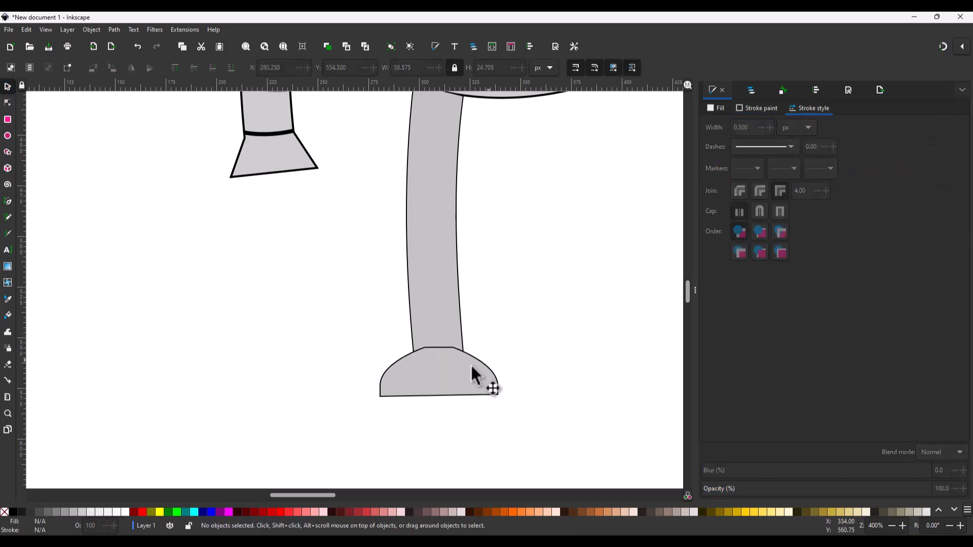
Make the foot gradient's top stop black and add a midpoint stop with a brightness value of 77.
left_click(461, 374)
left_click(718, 108)
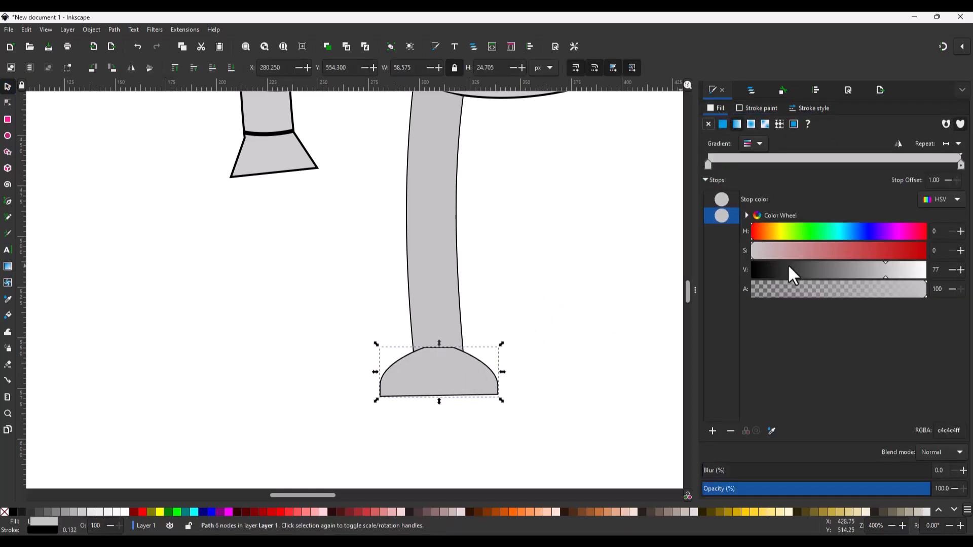
left_click_drag(834, 272, 737, 267)
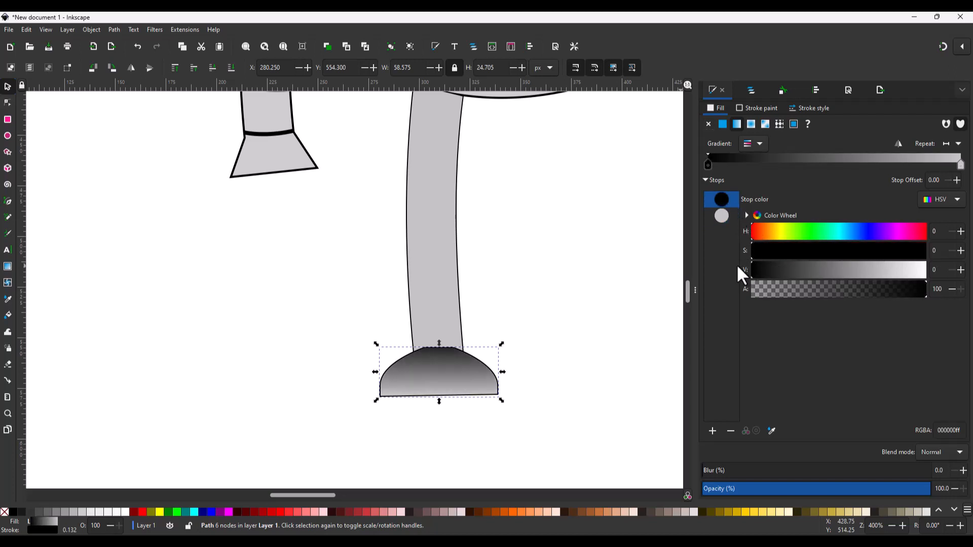
left_click(712, 431)
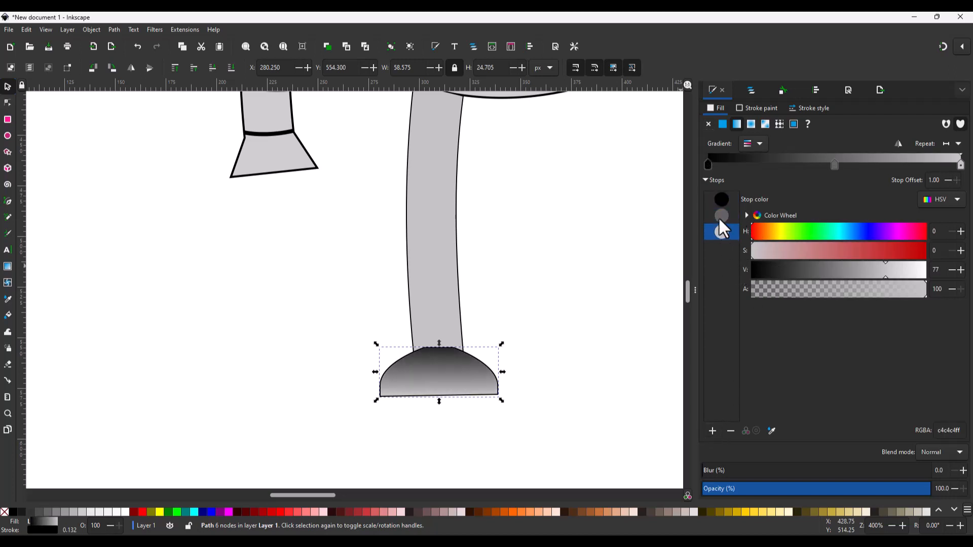
left_click(934, 270)
type("77")
key("Tab")
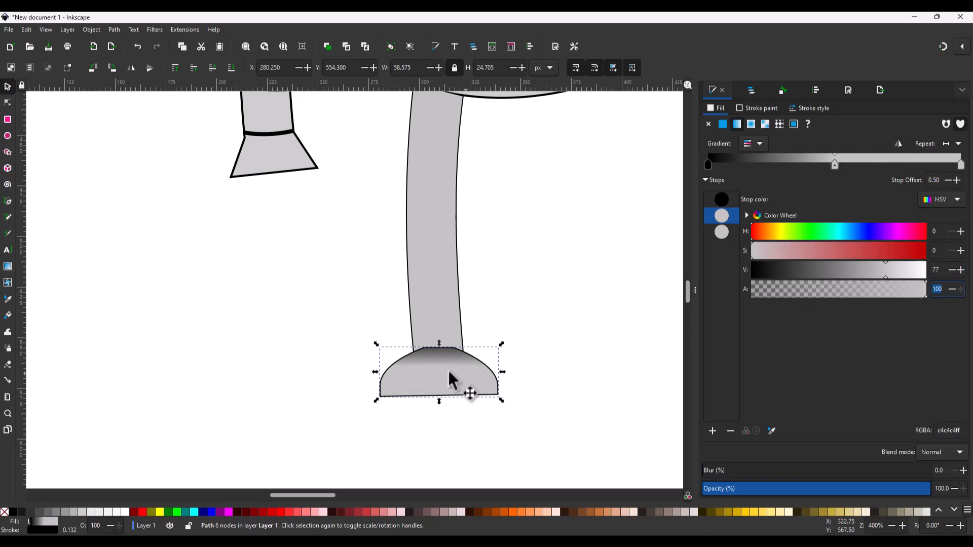
type("9")
key("Return")
key("ctrl+z")
Shift the foot gradient's middle stop to offset 0.40 and lower the foot behind the leg.
key("g")
scroll(486, 393, "up", 2)
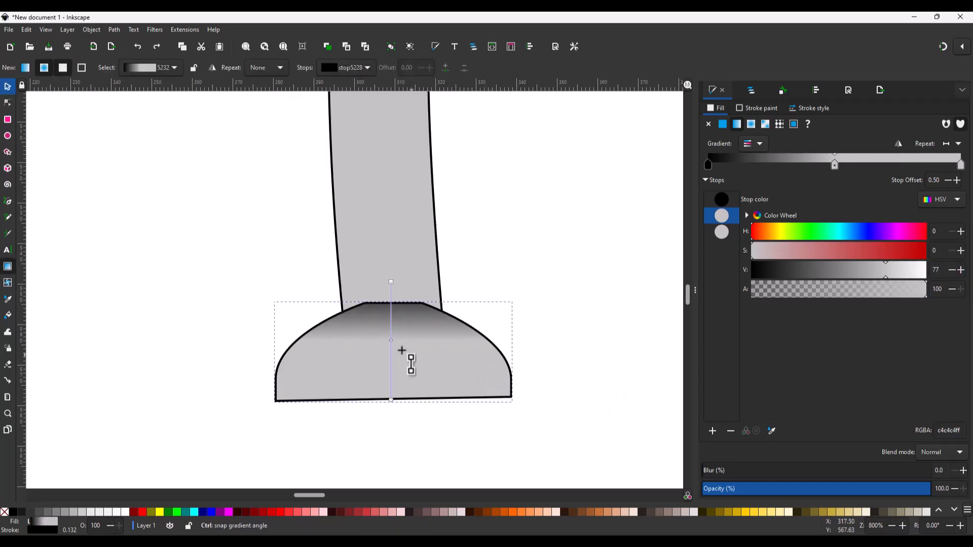
left_click_drag(391, 340, 424, 353)
key("s")
key("Page_Down")
Pull the foot's lower nodes downward and raise both side curve handles to round out the foot's upper sides.
key("n")
left_click_drag(556, 419, 261, 355)
left_click_drag(511, 399, 519, 415)
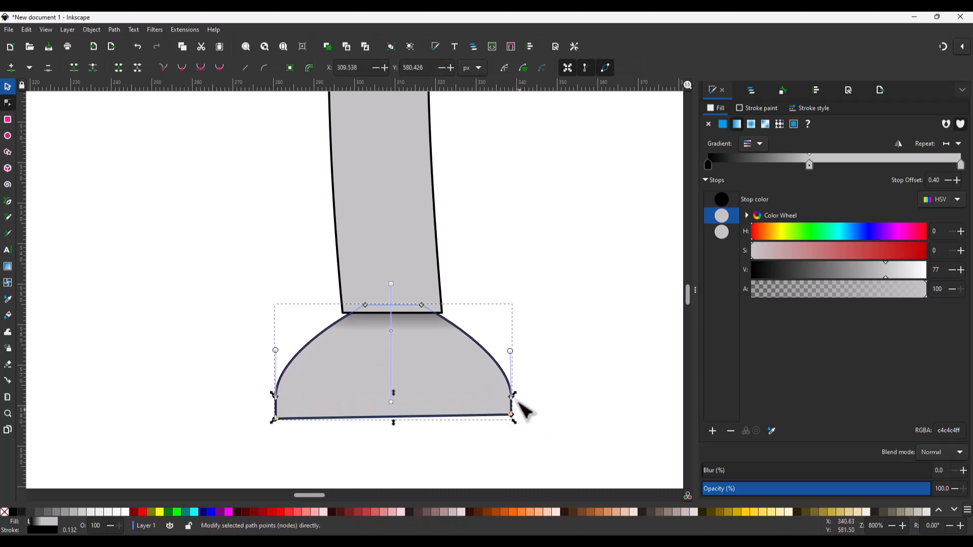
left_click_drag(509, 351, 509, 304)
left_click_drag(276, 351, 275, 304)
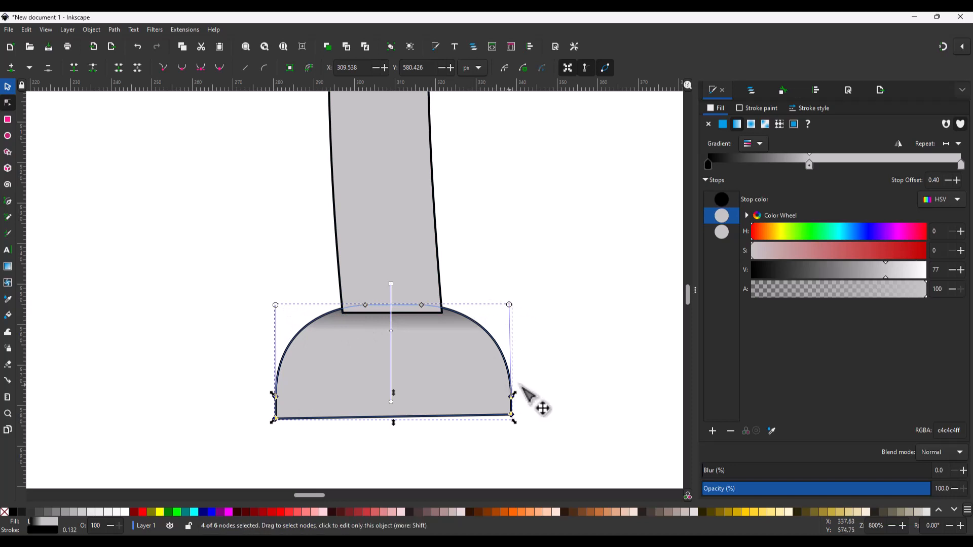
Reposition the foot's side and bottom nodes and rebalance both side handles into a dome shape about 25 px high.
left_click_drag(525, 404, 276, 409)
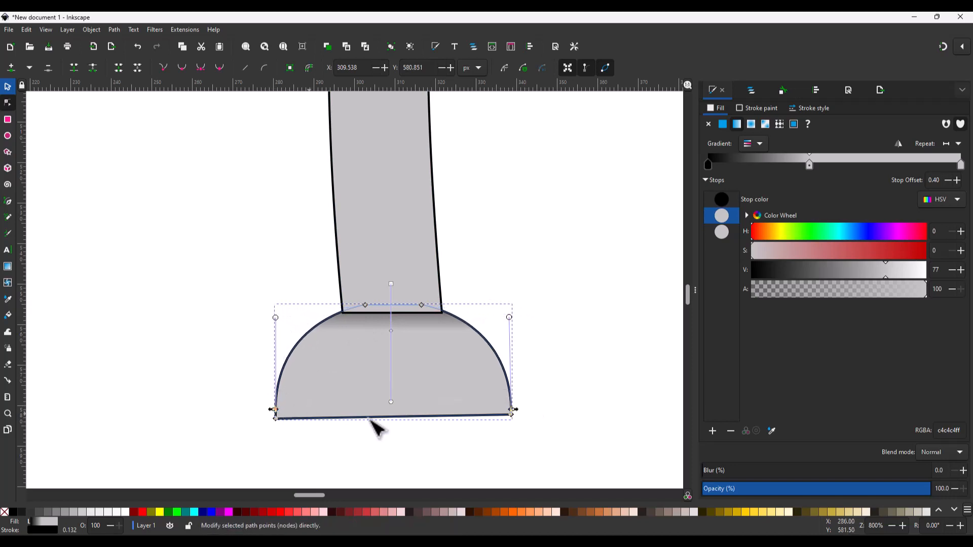
left_click_drag(535, 440, 224, 384)
left_click_drag(276, 419, 277, 408)
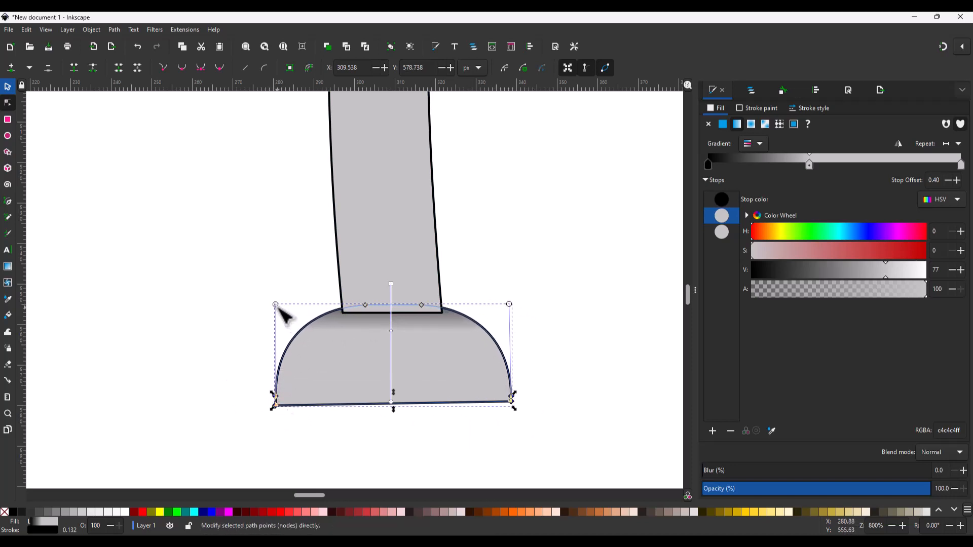
left_click_drag(275, 316, 275, 320)
left_click_drag(509, 304, 511, 317)
scroll(497, 347, "down", 7)
Set the stroke width of both the leg and the foot to 1 px and deselect them.
key("s")
scroll(530, 322, "up", 2)
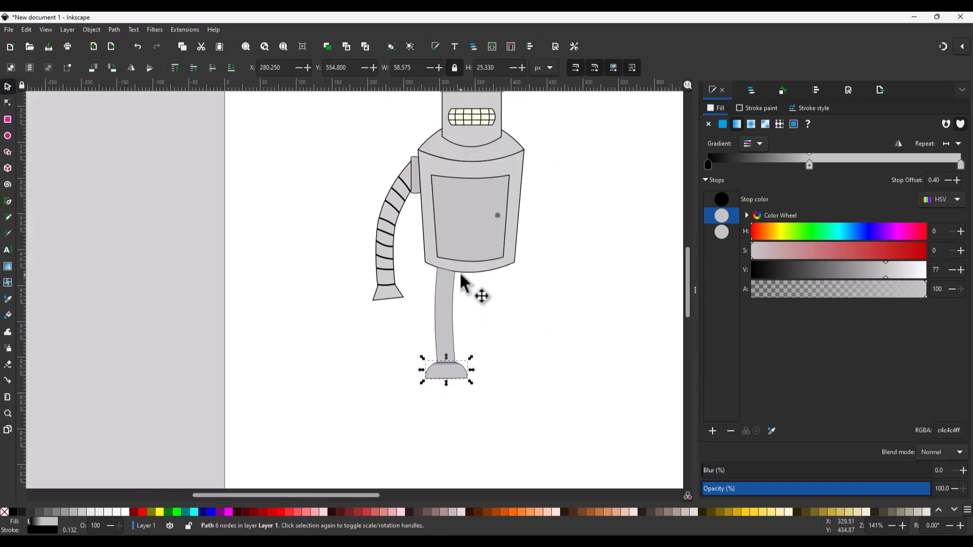
scroll(454, 304, "up", 2)
left_click(453, 307)
left_click(810, 108)
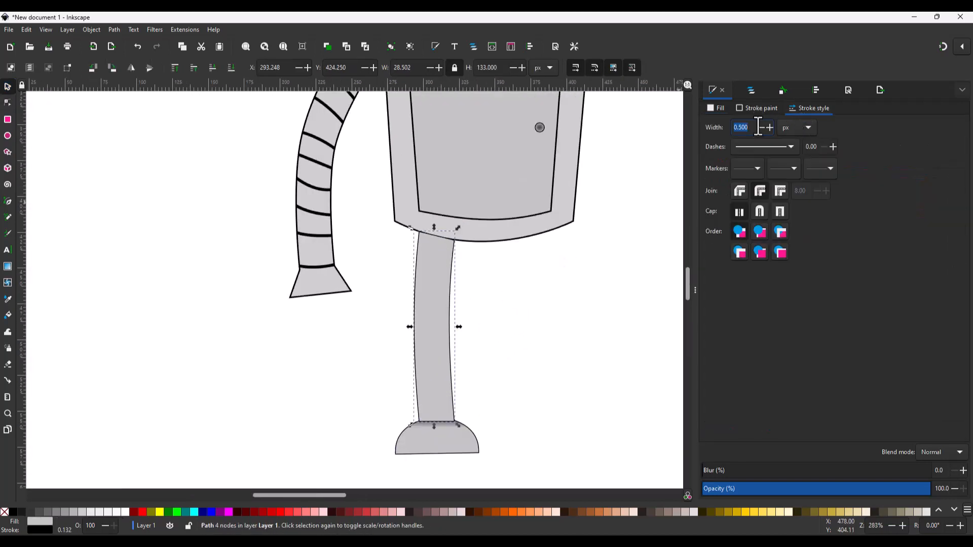
left_click(471, 455)
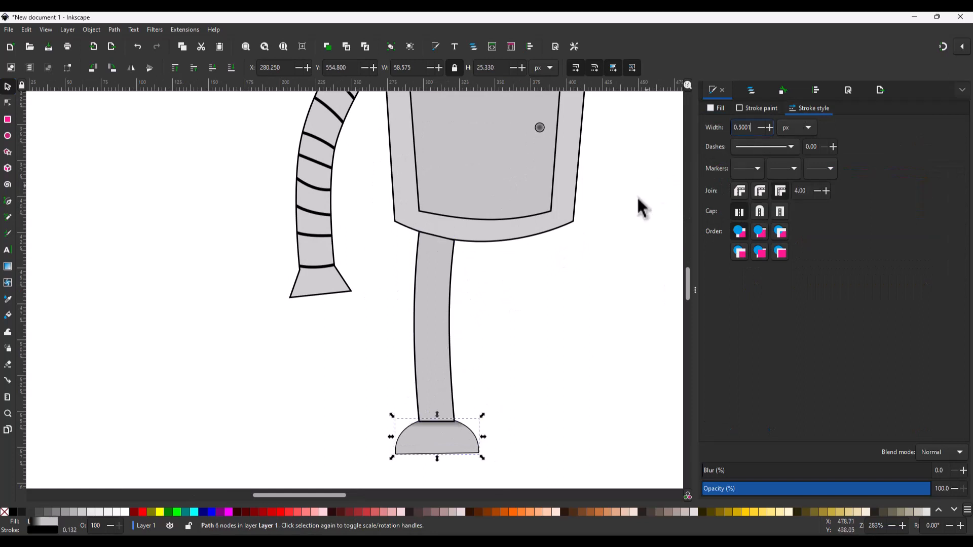
type("1")
key("Tab")
left_click(502, 354)
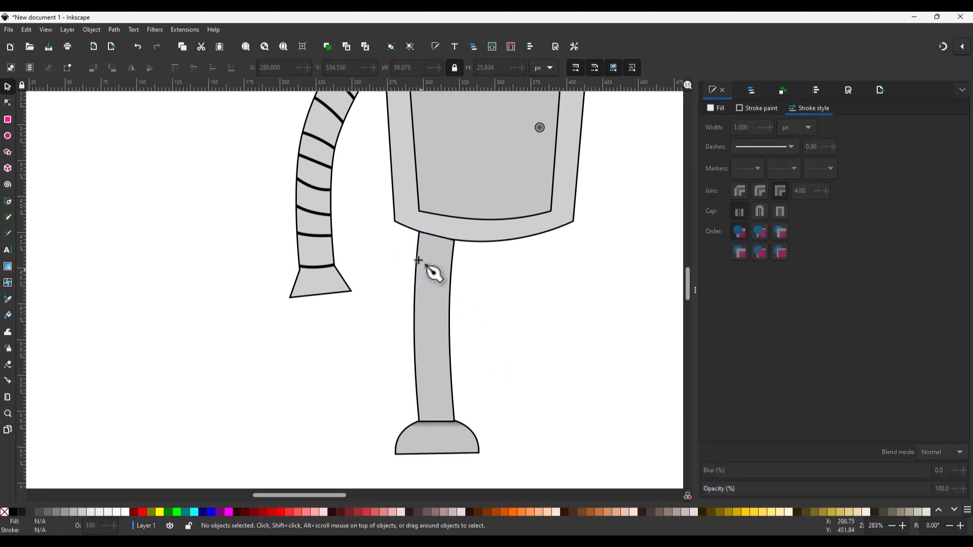
Draw a stripe about 25 px wide across the leg's upper part and bend it into a shallow downward curve.
left_click(417, 258)
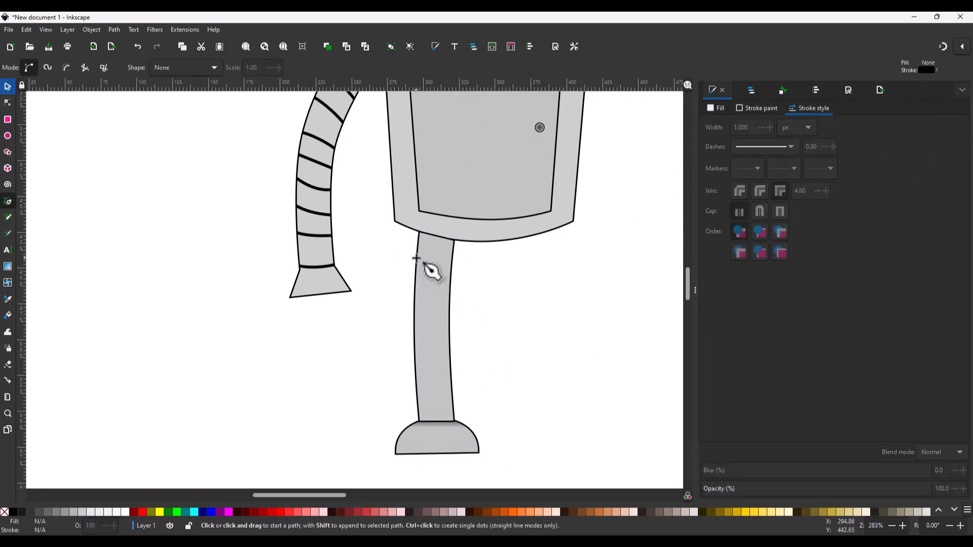
double_click(451, 263)
scroll(445, 260, "up", 3)
key("n")
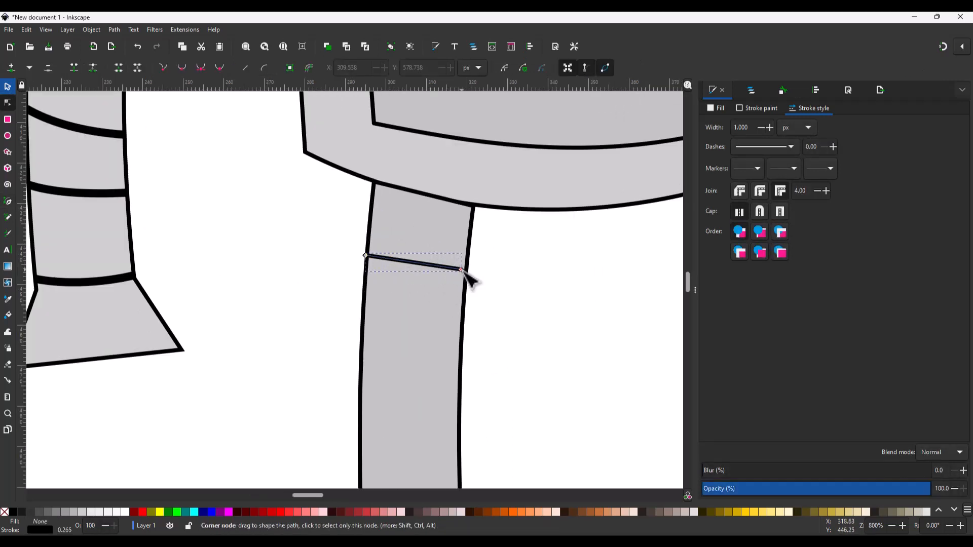
mouse_move(424, 266)
left_mouse_down()
mouse_move(408, 358)
mouse_move(412, 348)
left_mouse_up()
Duplicate the curved stripe repeatedly and place the copies one below another down the leg.
key("s")
key("ctrl+d")
scroll(414, 348, "down", 4)
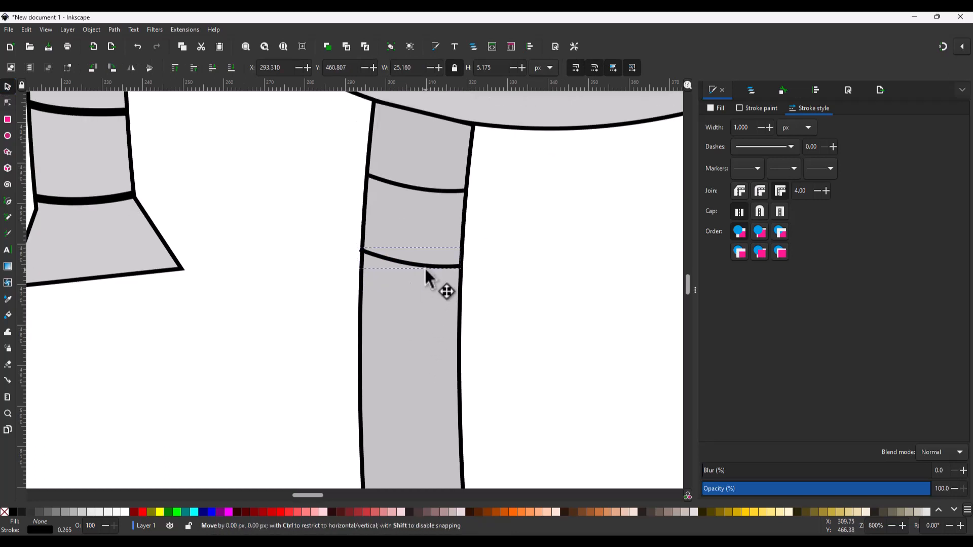
key("ctrl+d")
mouse_move(417, 277)
left_mouse_down()
mouse_move(416, 336)
mouse_move(461, 329)
mouse_move(418, 376)
mouse_move(423, 402)
left_mouse_up()
left_click(437, 331)
scroll(439, 319, "down", 6)
key("ctrl+d")
left_click_drag(421, 240, 443, 406)
key("ctrl+d")
scroll(493, 306, "down", 4)
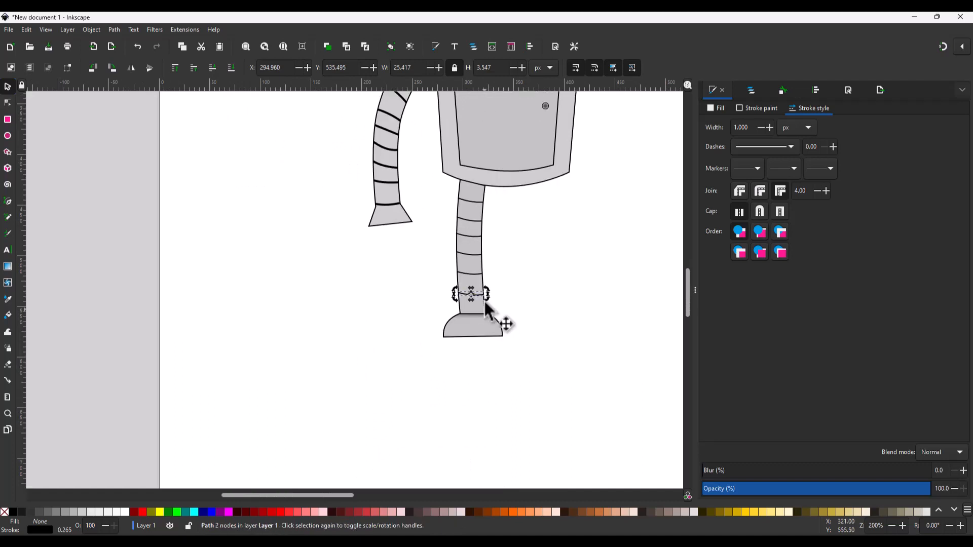
Add one more stripe copy just above the foot and move the stripe above it up about 6 px.
scroll(479, 345, "up", 4)
key("ctrl+d")
left_click_drag(473, 290, 475, 342)
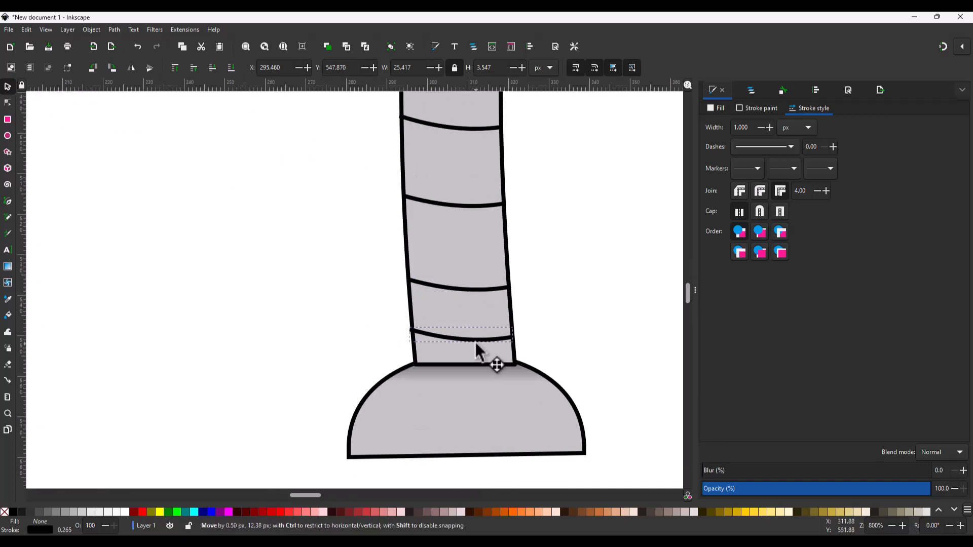
left_click(472, 287, "shift")
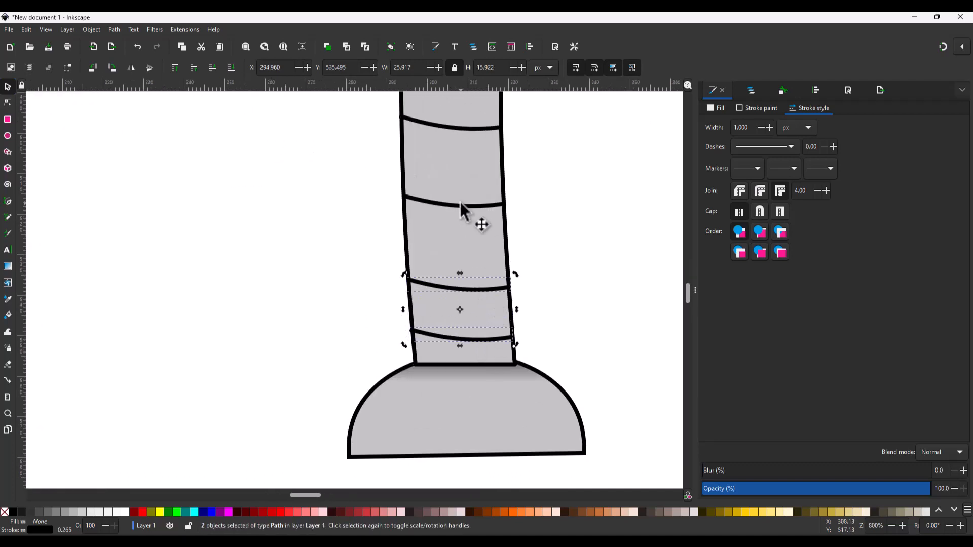
left_click(539, 265)
left_click(474, 288)
left_click_drag(473, 288, 473, 262)
Move the leg's four upper stripes up so they are evenly spaced below the torso.
scroll(493, 254, "down", 3)
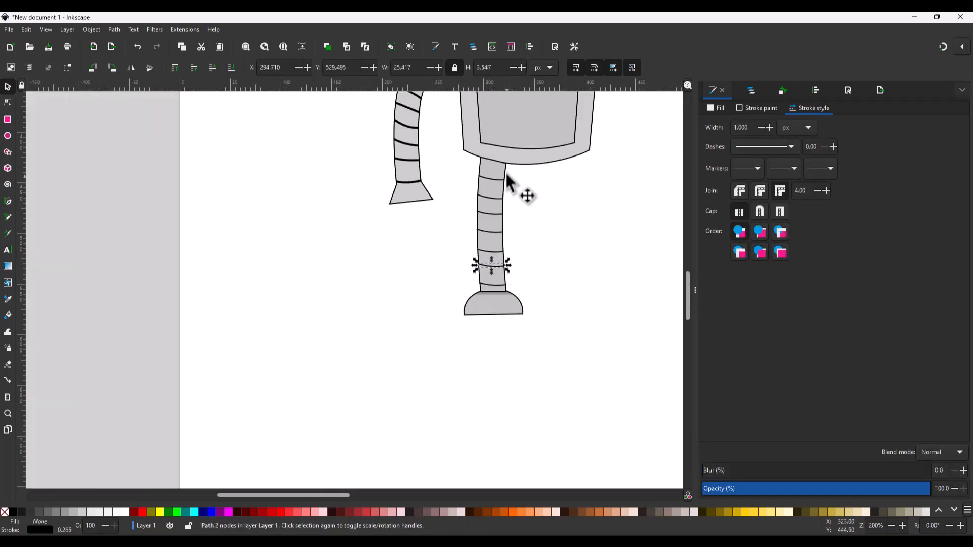
scroll(492, 259, "up", 1)
scroll(485, 257, "up", 1)
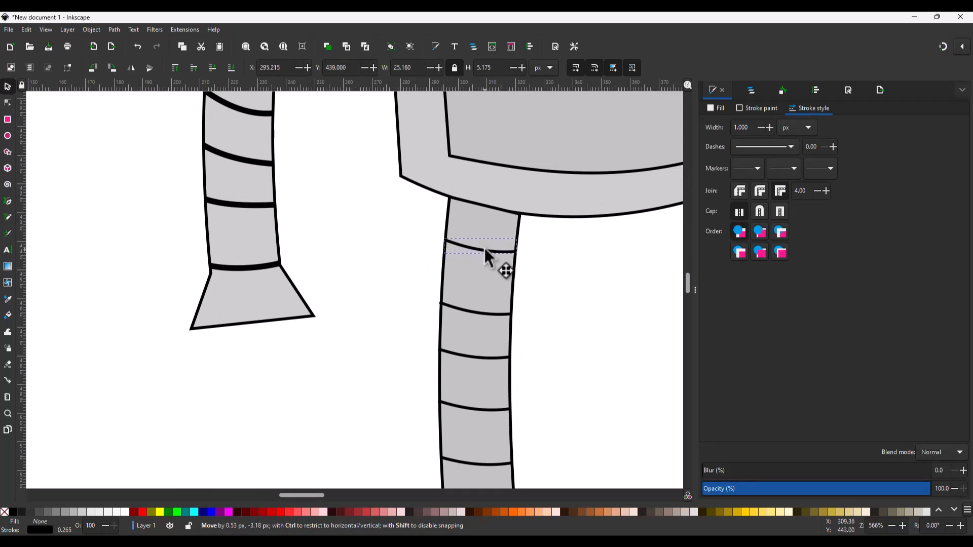
left_click(481, 293)
left_click_drag(479, 313, 482, 291)
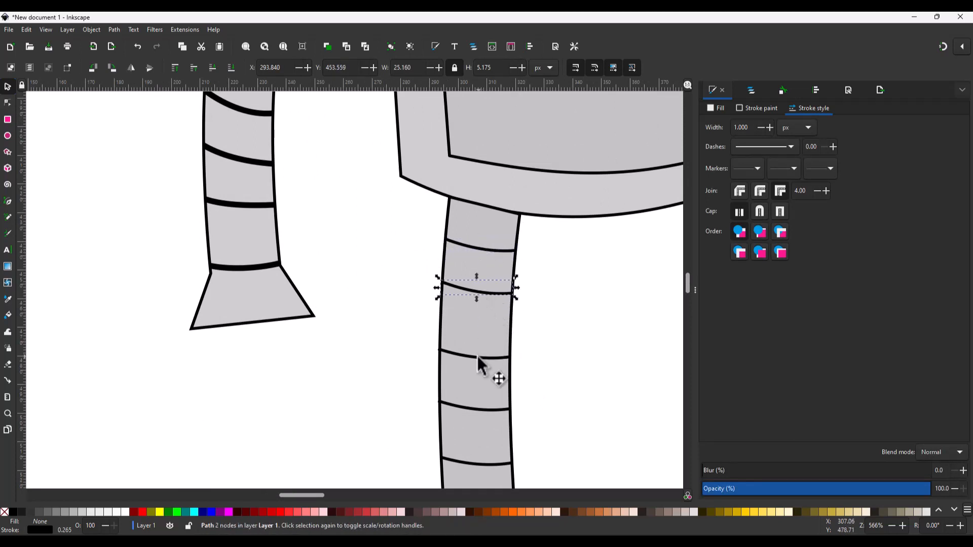
left_click(477, 355)
left_click_drag(477, 356, 478, 338)
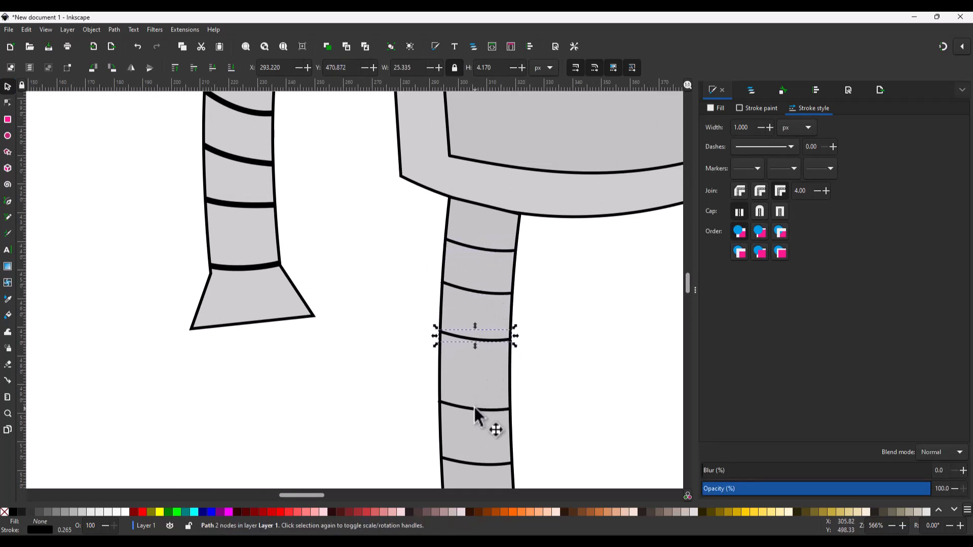
left_click(474, 406)
left_click_drag(474, 398, 475, 378)
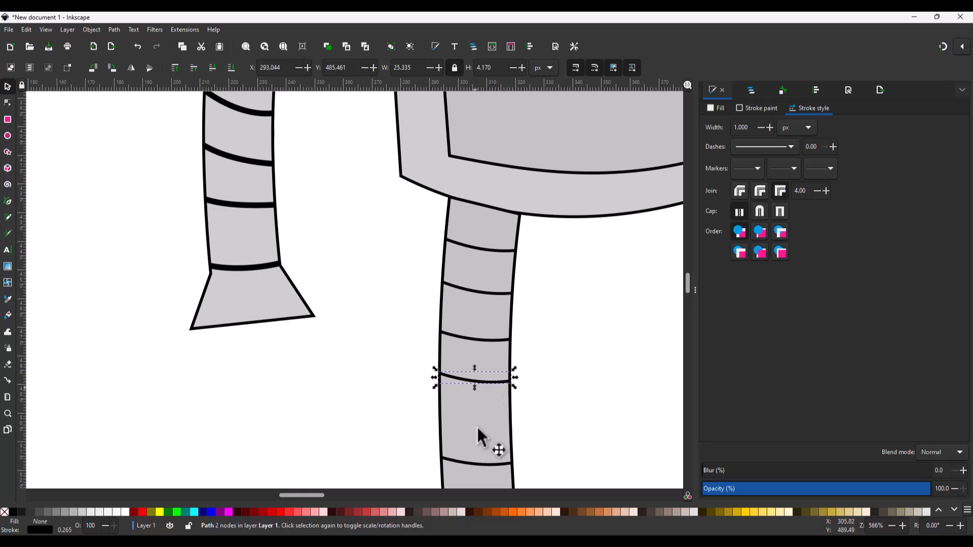
Move the leg's three lower stripes up to continue the even spacing towards the foot.
scroll(482, 406, "down", 3)
left_click_drag(467, 300, 476, 266)
left_click_drag(480, 342, 478, 318)
left_click(478, 395)
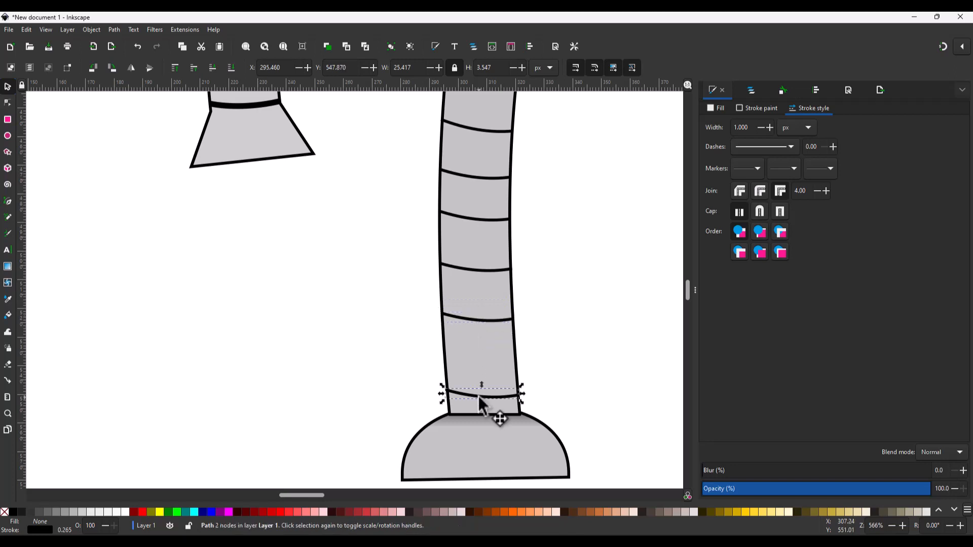
left_click_drag(478, 395, 480, 370)
Pull the left end node of the leg's second stripe inward so it stays within the leg's outline.
scroll(489, 304, "down", 3)
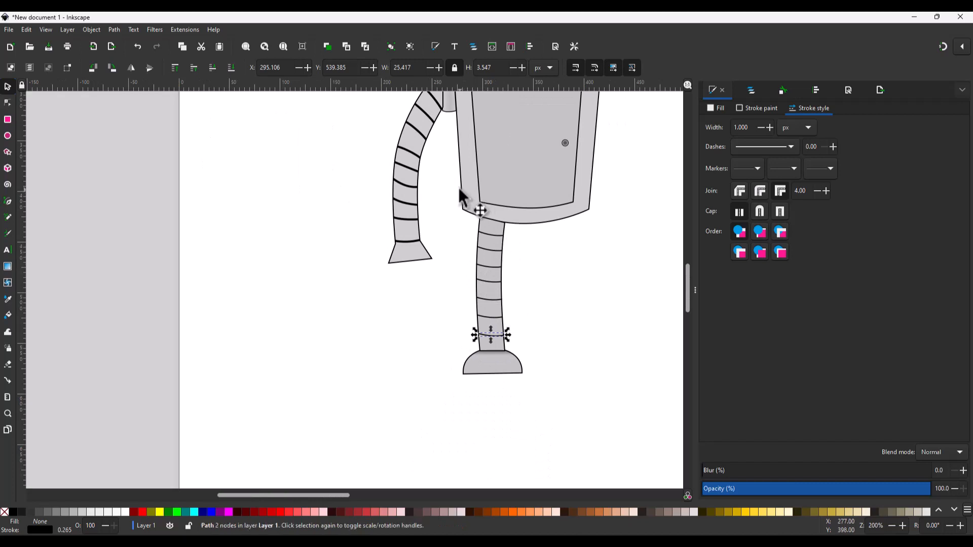
scroll(476, 263, "up", 4)
scroll(488, 365, "up", 1)
scroll(481, 370, "up", 5)
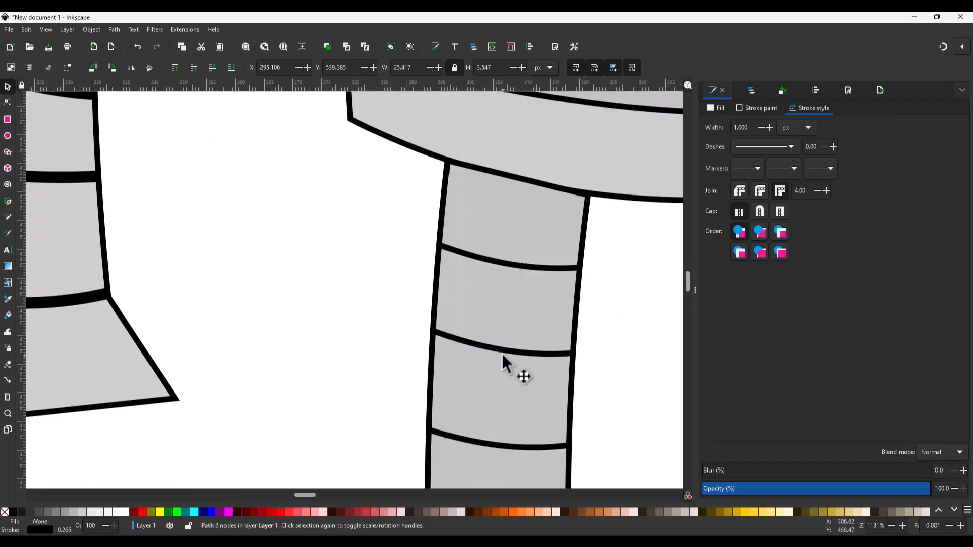
left_click(490, 349)
key("n")
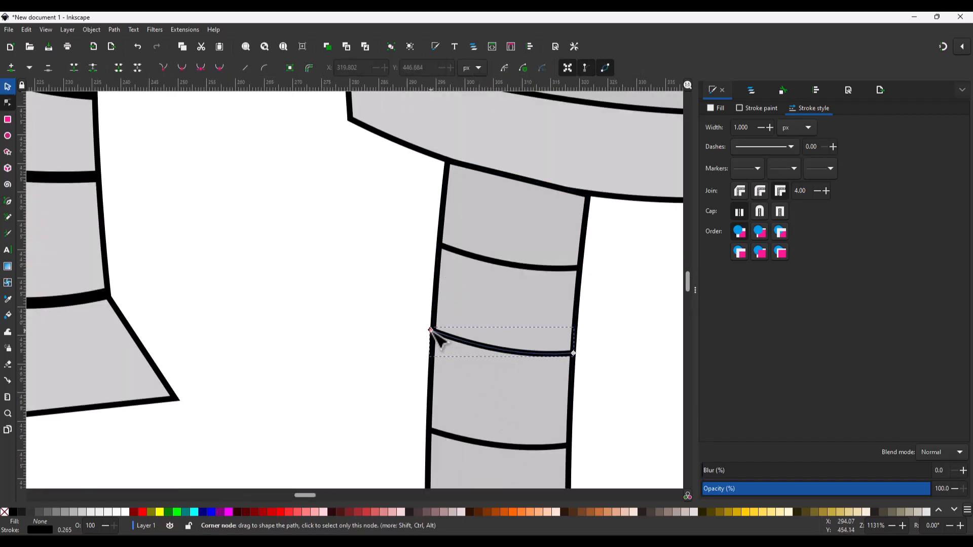
left_click_drag(434, 334, 438, 334)
scroll(467, 337, "down", 8)
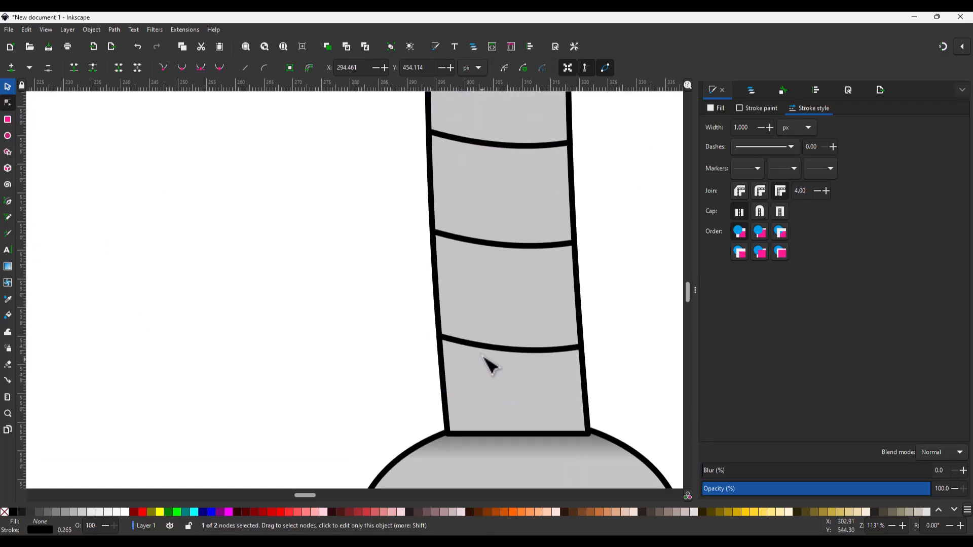
scroll(476, 350, "up", 3)
scroll(467, 339, "down", 4)
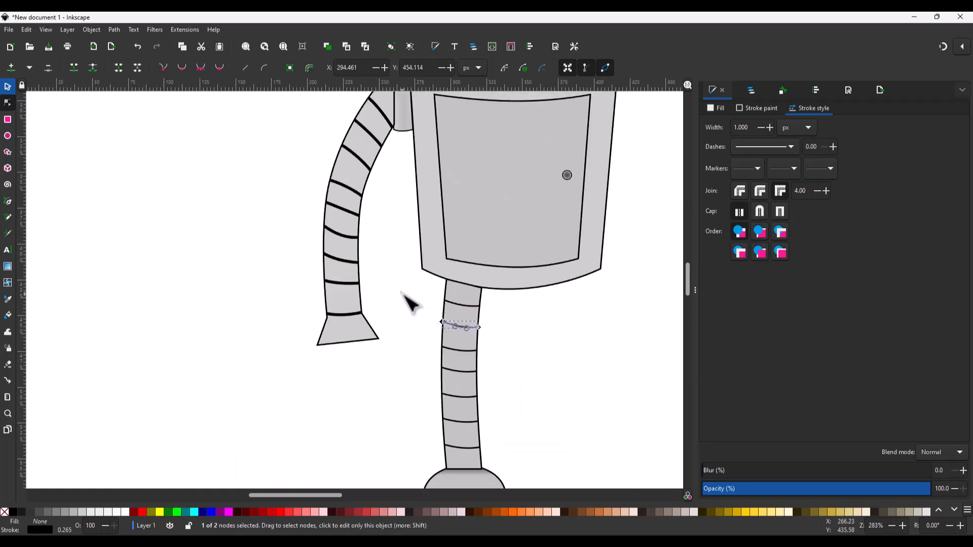
Move the lowest band on the arm up, away from the hand.
left_click(348, 315)
scroll(346, 325, "up", 2)
key("s")
left_click_drag(346, 300, 343, 283)
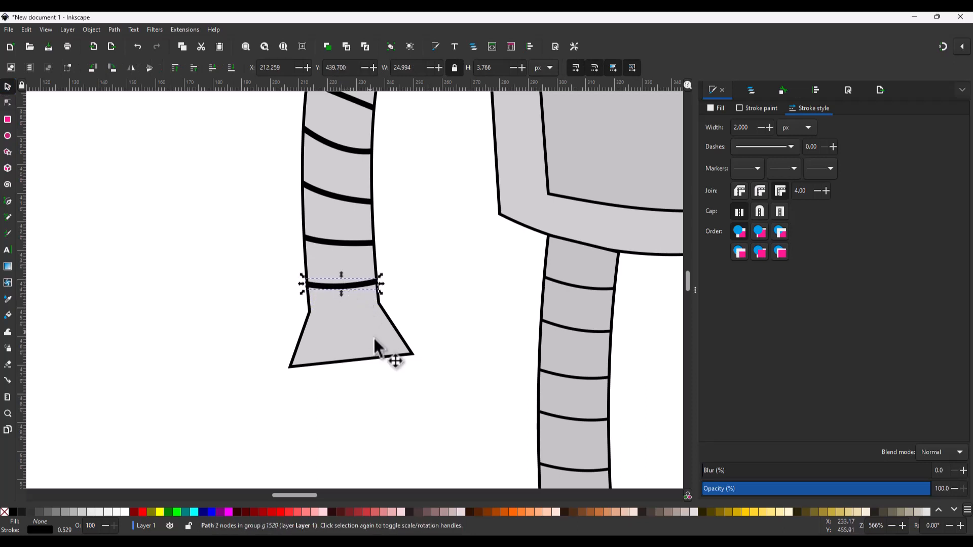
Select the arm path's four hand nodes and move them up so the hand meets the lowest band.
key("n")
left_click_drag(434, 379, 268, 308)
left_click(339, 362)
left_click_drag(435, 401, 278, 308)
left_click_drag(290, 366, 294, 350)
scroll(335, 386, "down", 3)
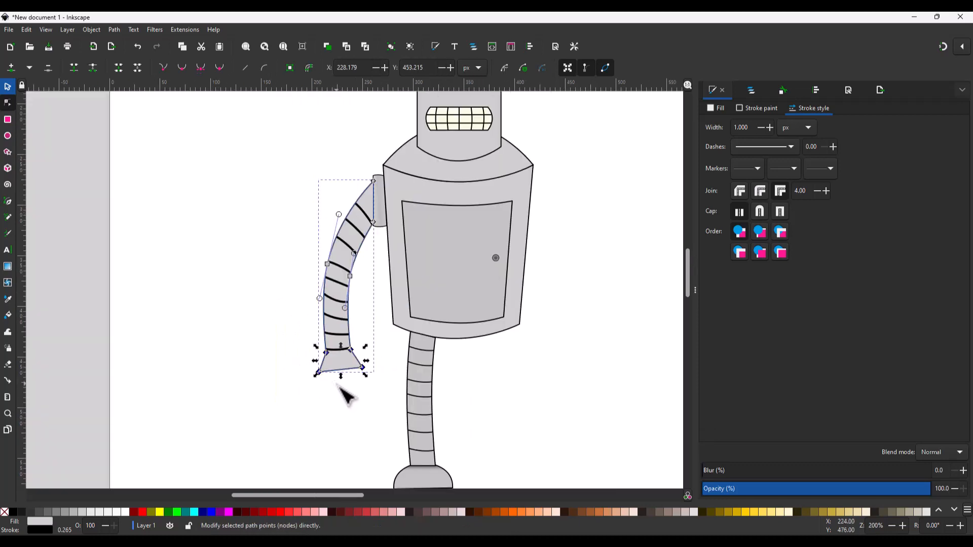
Draw a finger rectangle under the hand's left side, tilt it about 8° and seat it against the hand, about 9 by 17 px overall.
key("s")
scroll(336, 394, "up", 3)
key("r")
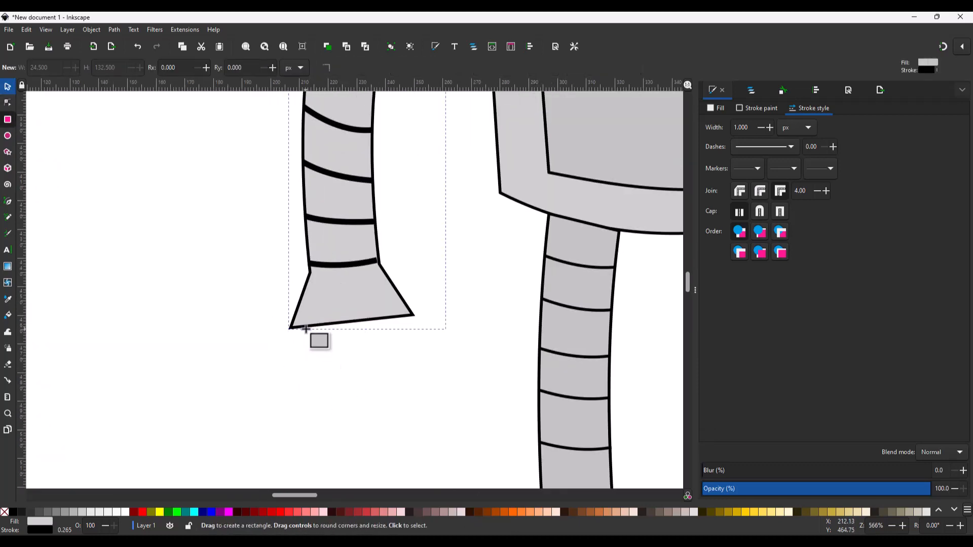
left_click_drag(306, 328, 333, 375)
key("s")
left_click(330, 369)
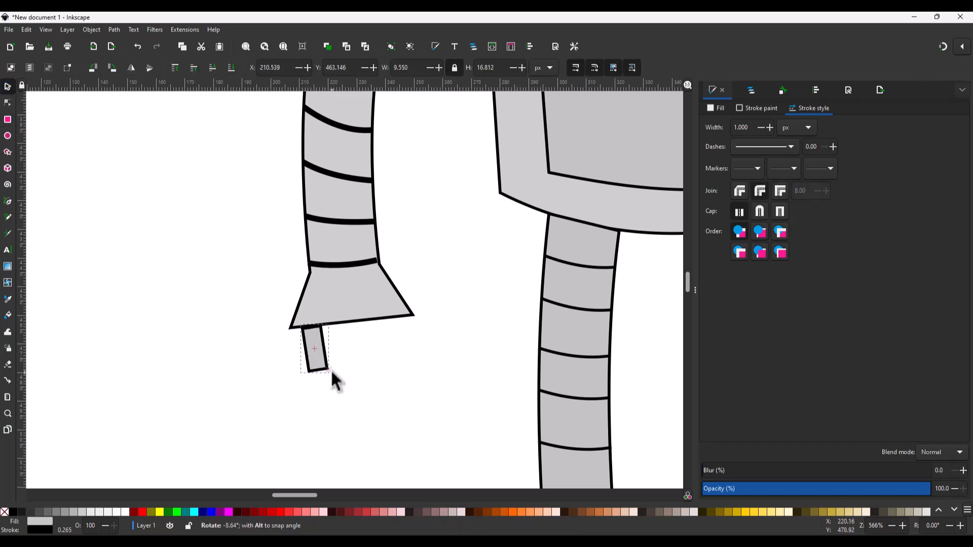
scroll(315, 334, "up", 2)
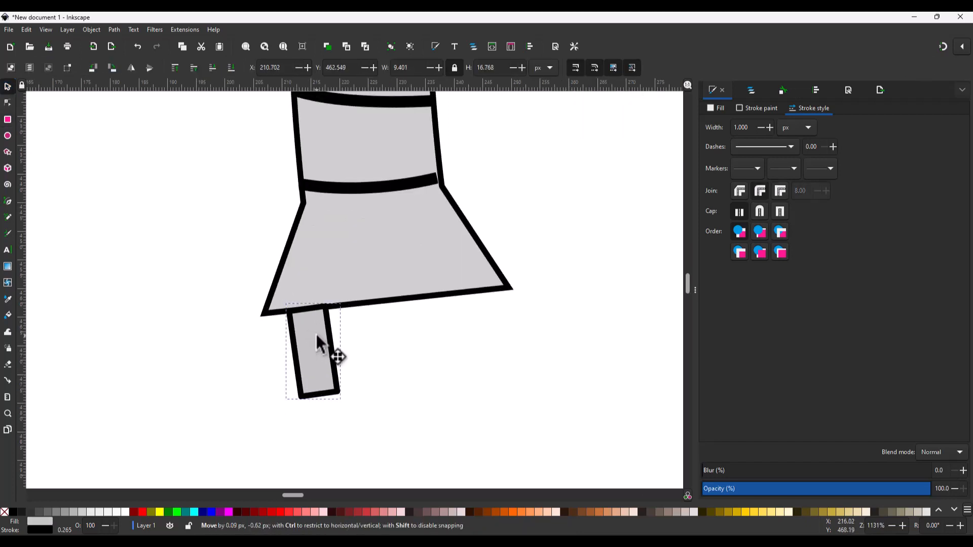
Duplicate the finger twice and space the copies along the hand's lower edge to make three fingers.
mouse_move(343, 403)
left_mouse_down()
mouse_move(486, 357)
mouse_move(393, 369)
left_mouse_up()
key("ctrl+d")
left_click(476, 357)
key("ctrl+d")
Group the leg, its stripes and the foot, and duplicate the group.
scroll(401, 367, "down", 9)
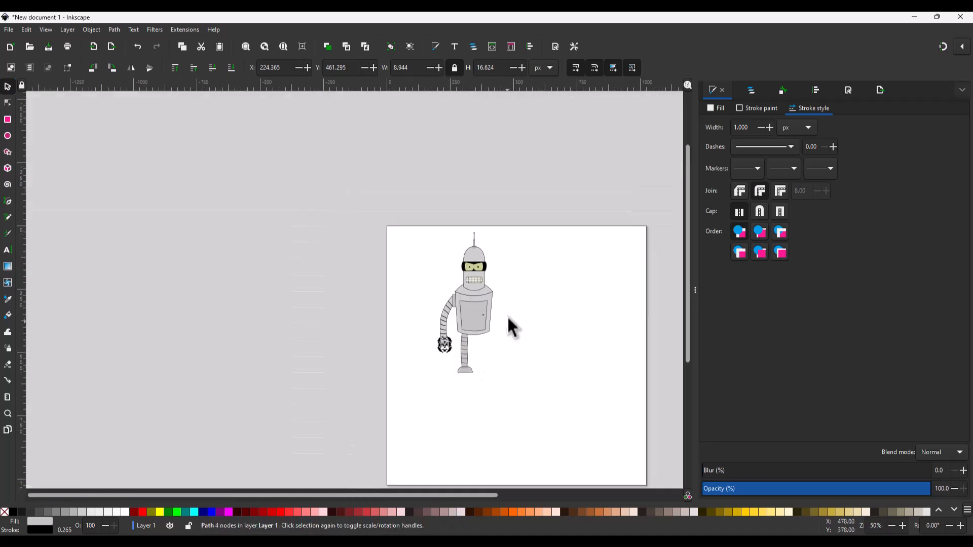
scroll(507, 315, "up", 2)
scroll(441, 360, "up", 2)
left_click_drag(484, 436, 384, 278)
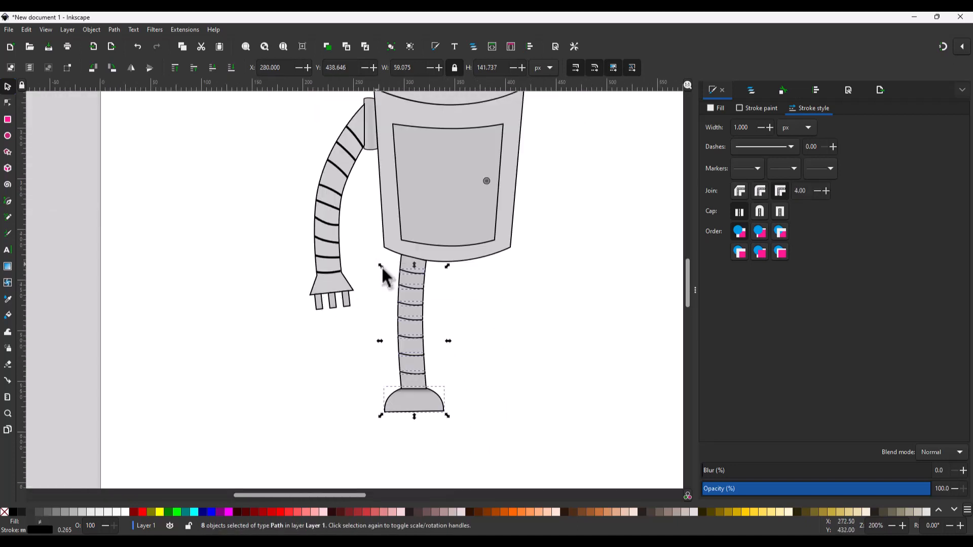
left_click(403, 272, "shift")
key("ctrl+g")
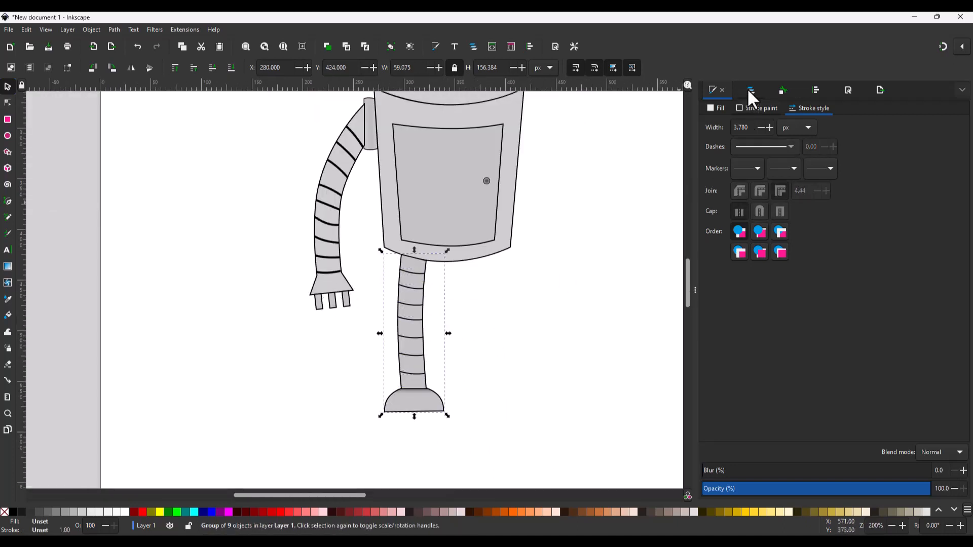
left_click(745, 89)
key("ctrl+d")
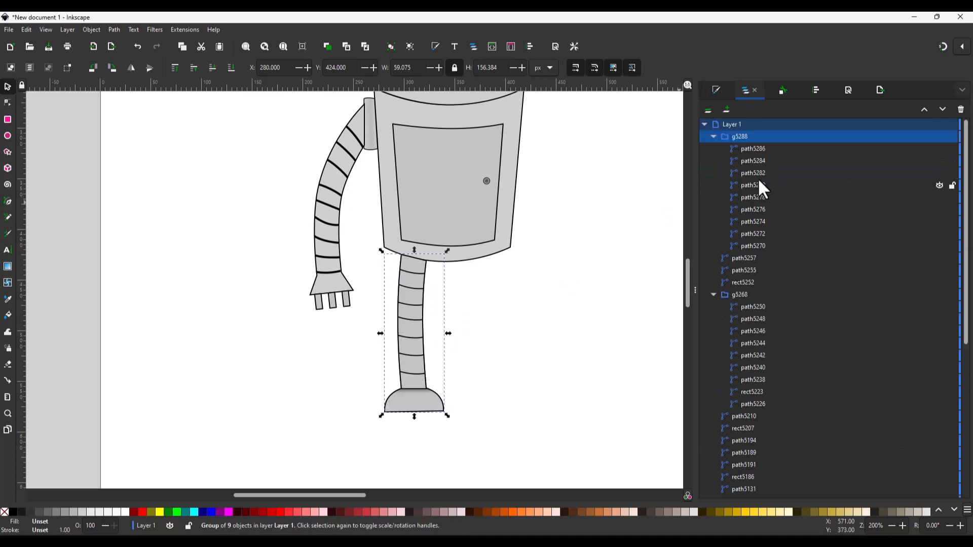
Move the duplicated leg across to X 350.5 px and reshape its top corner nodes to meet the body's lower edge.
left_click_drag(418, 320, 489, 318)
scroll(489, 273, "up", 2)
key("n")
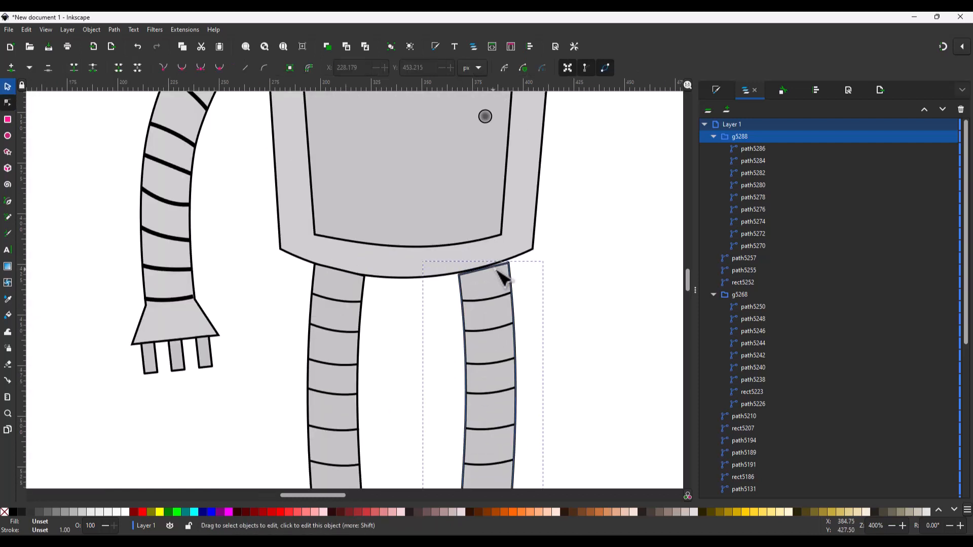
left_click(511, 277)
left_click(465, 275)
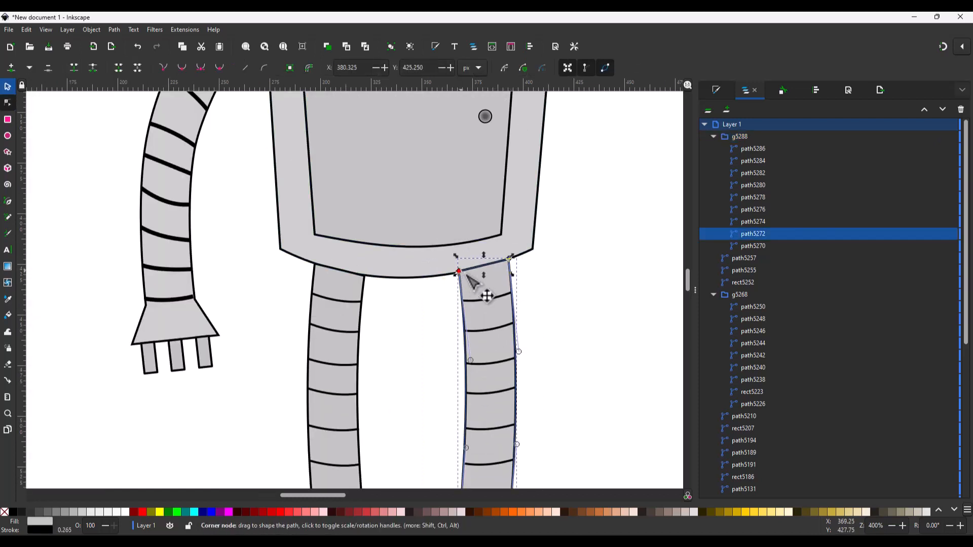
Lower the second leg group in the stacking order until it sits directly beneath the first leg group.
key("s")
left_click(841, 136)
left_click(942, 110)
left_click(942, 110)
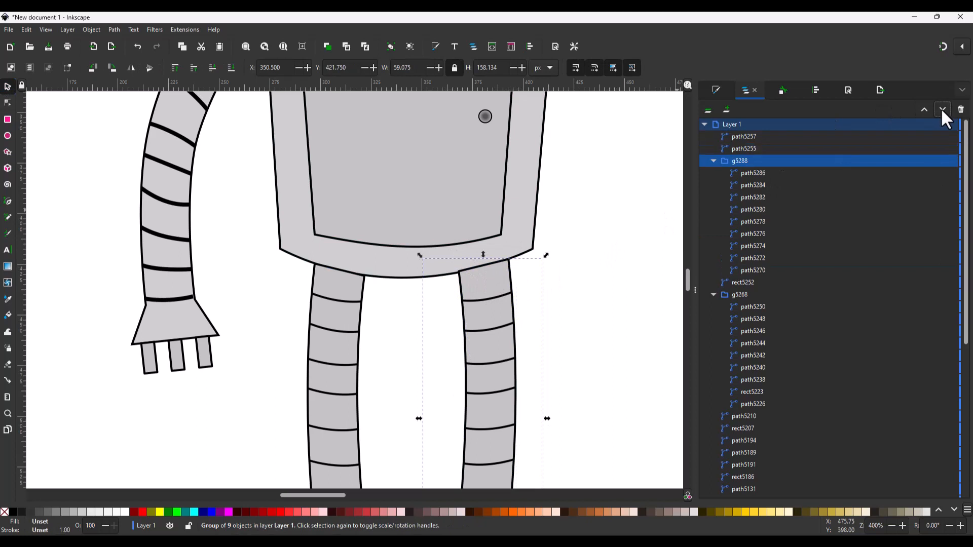
left_click(942, 110)
left_click(942, 110)
Select both leg groups together and lower them to the very bottom of Layer 1, behind the body.
left_click(766, 174, "ctrl")
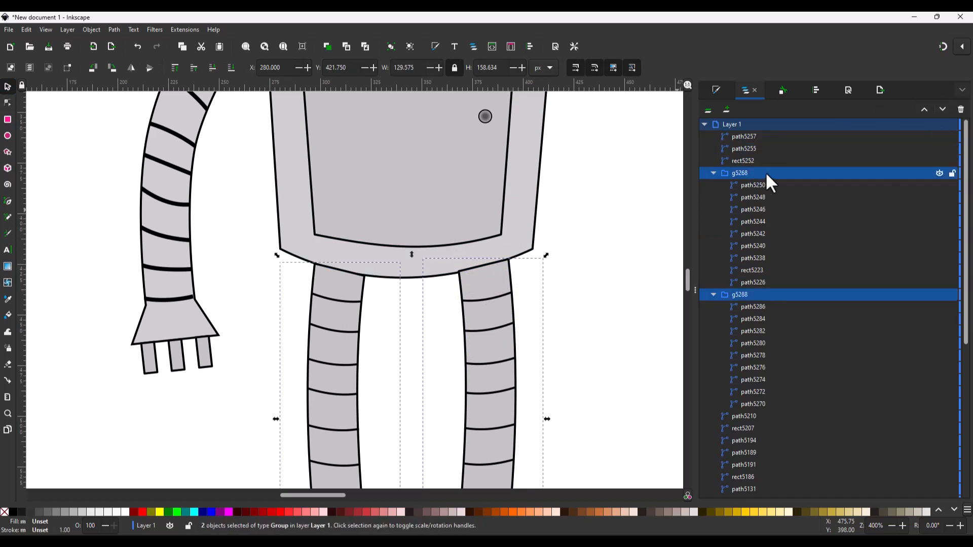
left_click(942, 112)
left_click(942, 112)
left_click(942, 111)
left_click(941, 111)
left_click(942, 111)
left_click(942, 112)
left_click(941, 112)
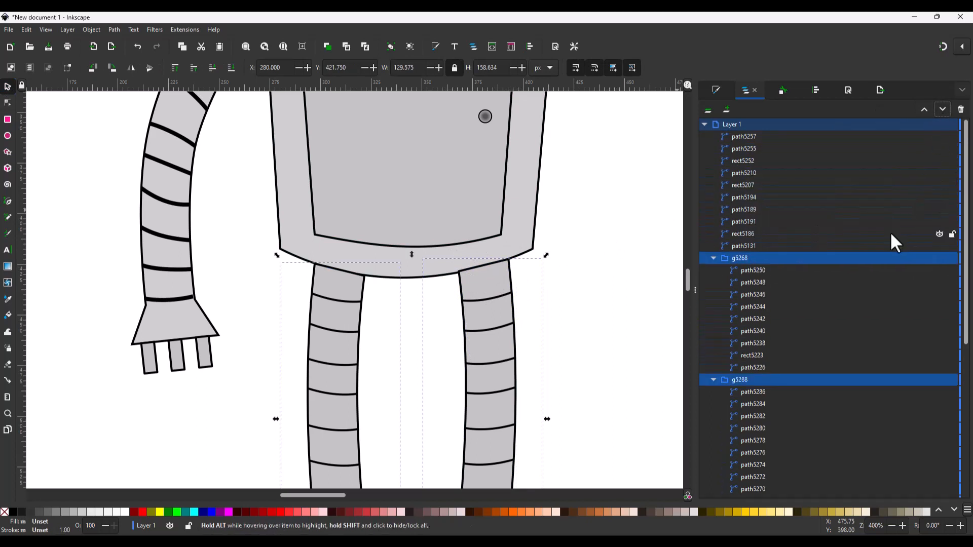
scroll(891, 233, "down", 3)
left_click(941, 110)
left_click(942, 110)
left_click(942, 109)
left_click(942, 109)
left_click(942, 109)
left_click(942, 109)
left_click(942, 110)
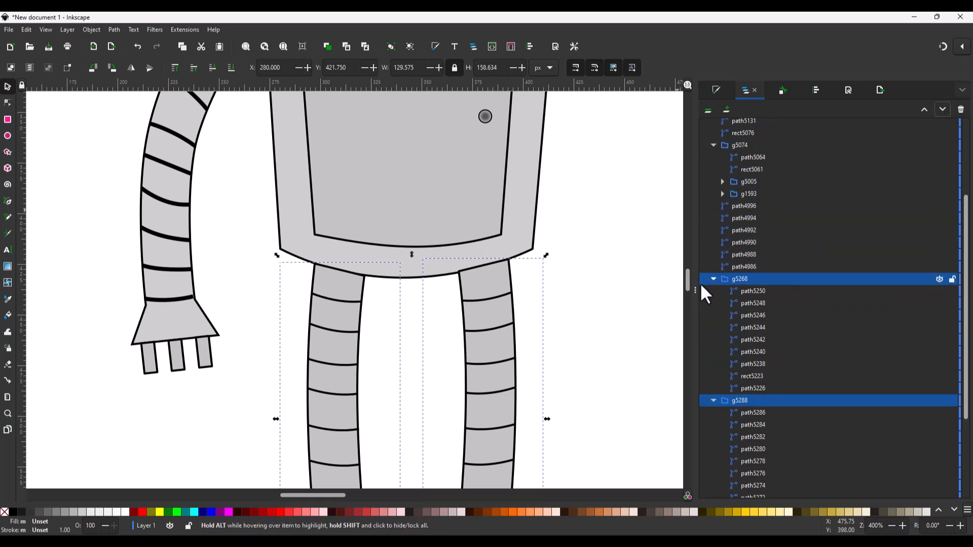
left_click(713, 279)
left_click(713, 292)
left_click(942, 110)
left_click(941, 110)
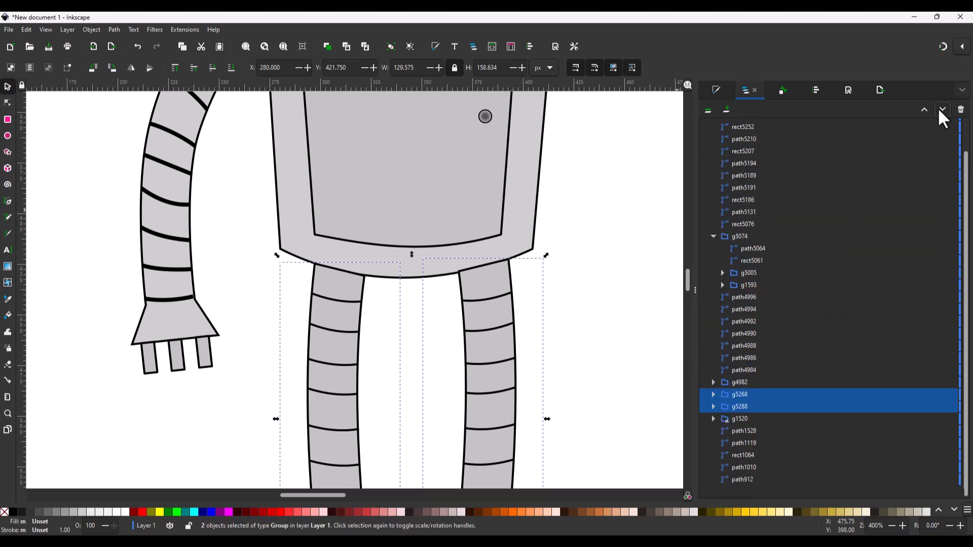
left_click(941, 110)
left_click(941, 110)
left_click(941, 110)
left_click(942, 110)
left_click(941, 110)
left_click(941, 110)
left_click(625, 218)
Group the shoulder joint, striped arm, hand and fingers, and toggle the group's visibility to check its contents.
scroll(577, 217, "up", 5)
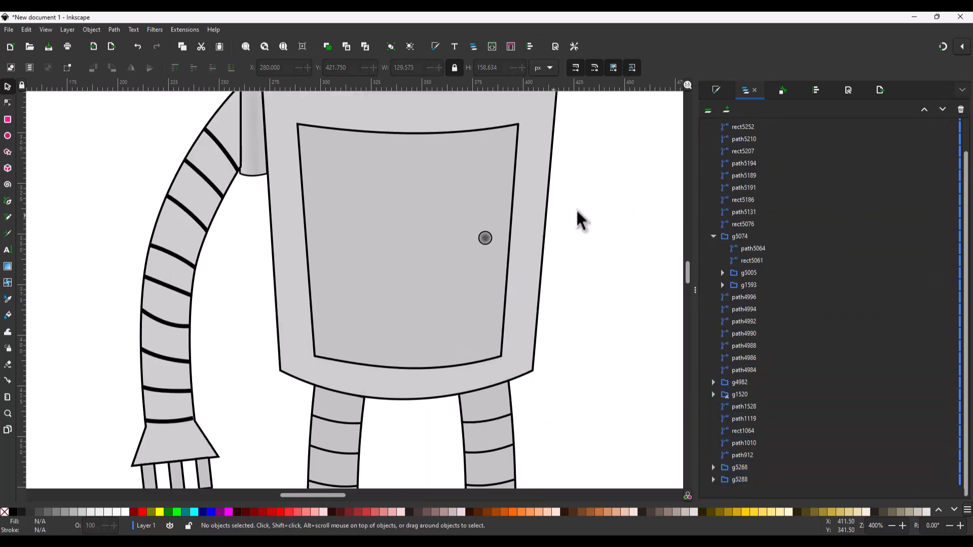
scroll(578, 217, "down", 2)
left_click_drag(417, 374, 426, 198)
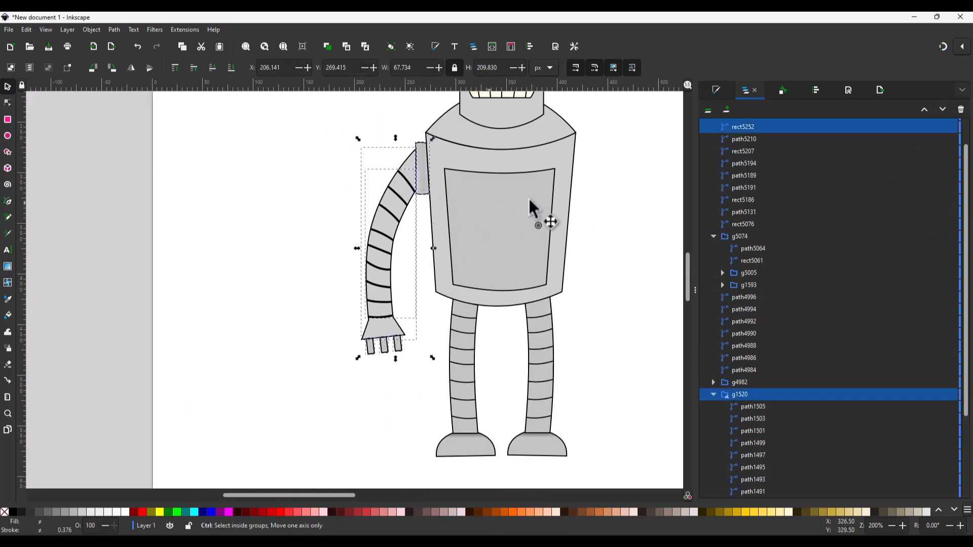
key("ctrl+g")
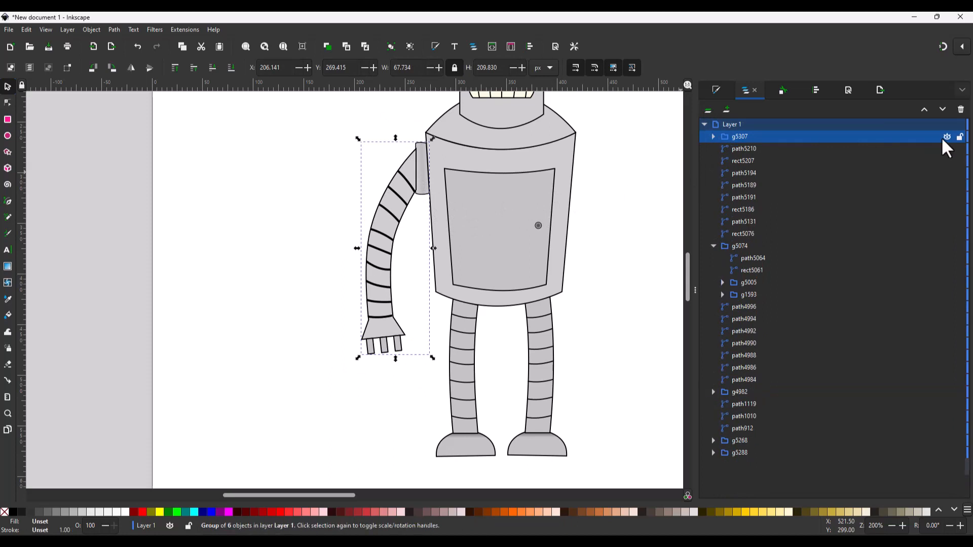
left_click(947, 137)
left_click(944, 136)
left_click(713, 245)
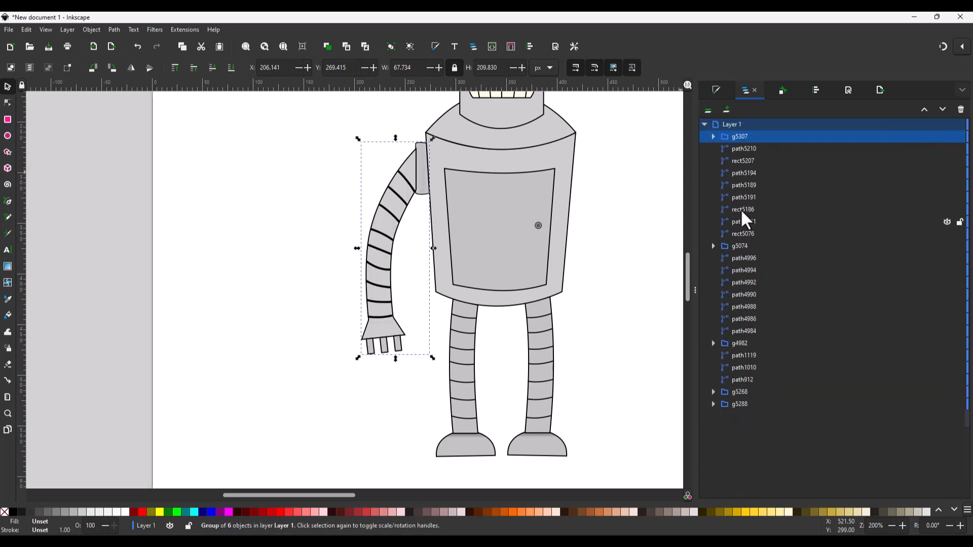
left_click(948, 137)
left_click(948, 136)
Duplicate the arm group, flip the copy horizontally and move it straight across to the body's opposite shoulder at X 412.641 px.
key("ctrl+d")
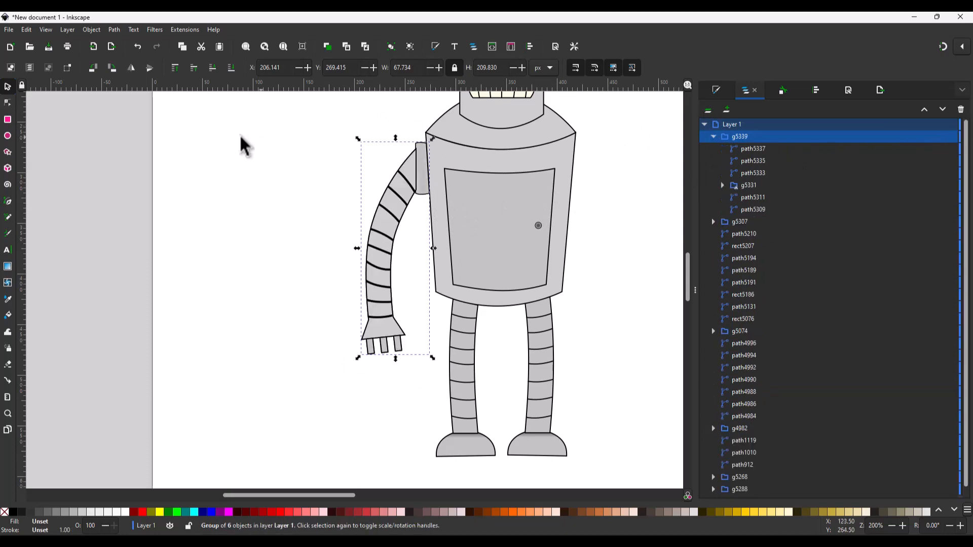
key("h")
left_click_drag(431, 194, 605, 191)
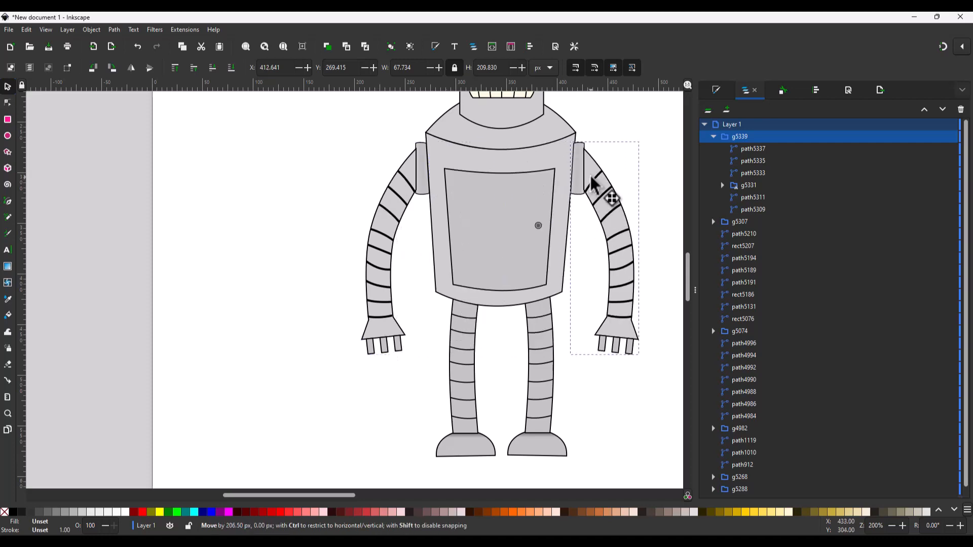
Place the mirrored arm path's upper shoulder node on the joint's outer edge at X 427.454, Y 276 px.
scroll(594, 172, "up", 4)
scroll(566, 144, "up", 2)
left_click(533, 239, "ctrl")
left_click_drag(544, 238, 566, 260)
key("ctrl+z")
left_click(591, 234)
left_click(558, 244)
double_click(571, 273, "ctrl")
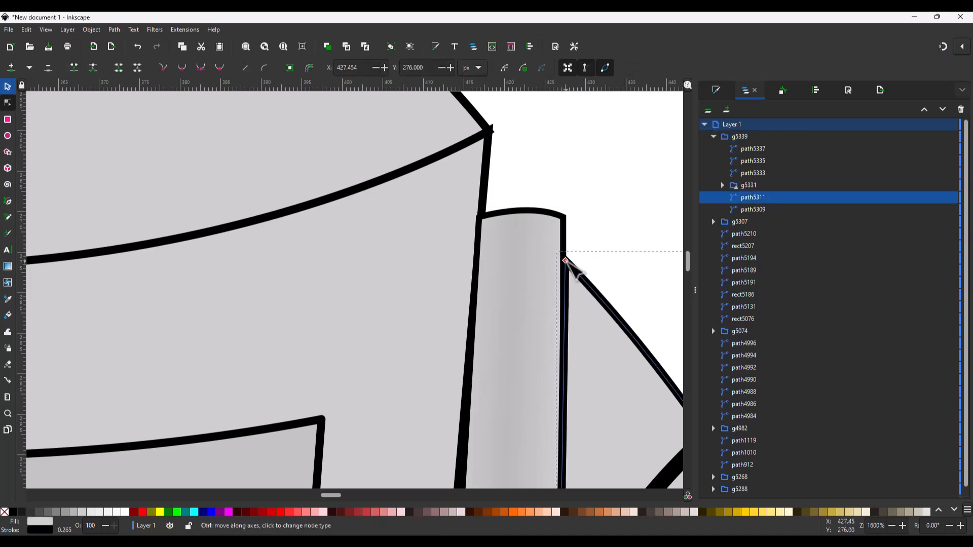
Move the original arm path's upper shoulder node onto its joint's outer edge at X 259.97, Y 276 px.
scroll(562, 250, "down", 4)
scroll(212, 253, "up", 5)
left_click(291, 277)
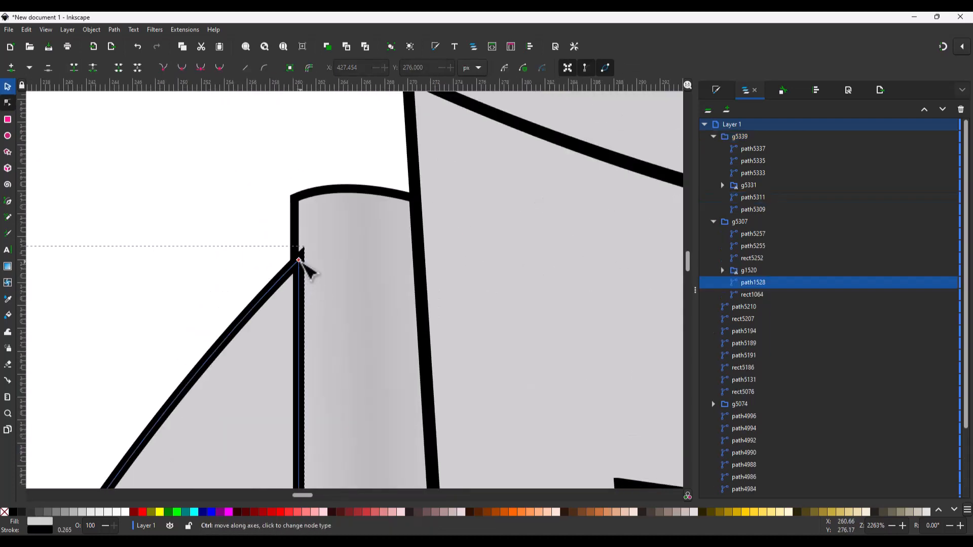
left_click_drag(298, 259, 295, 263)
scroll(373, 267, "down", 9)
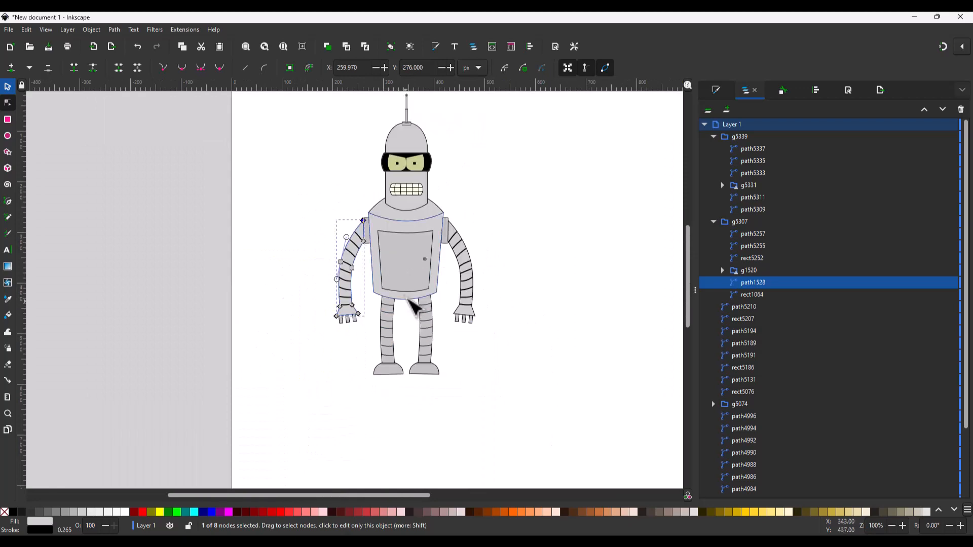
scroll(459, 259, "up", 2)
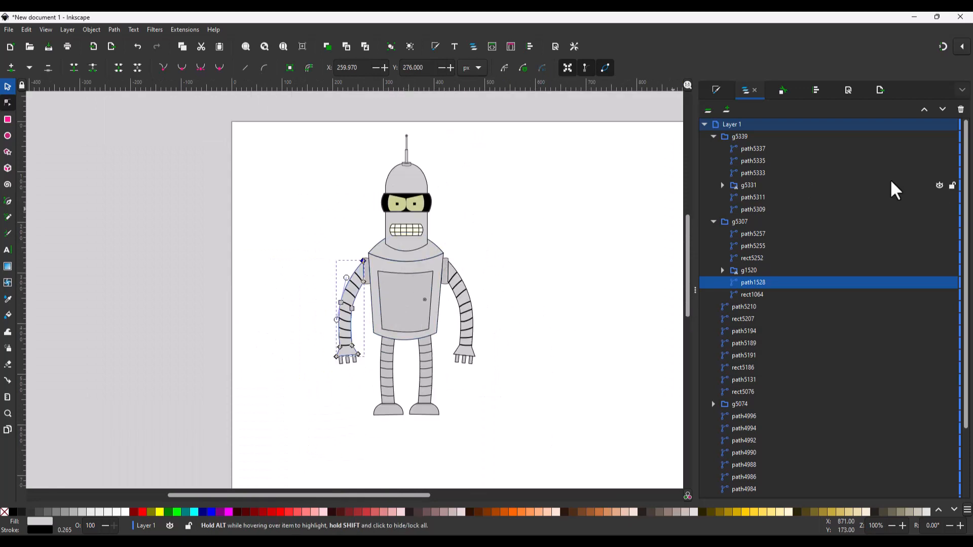